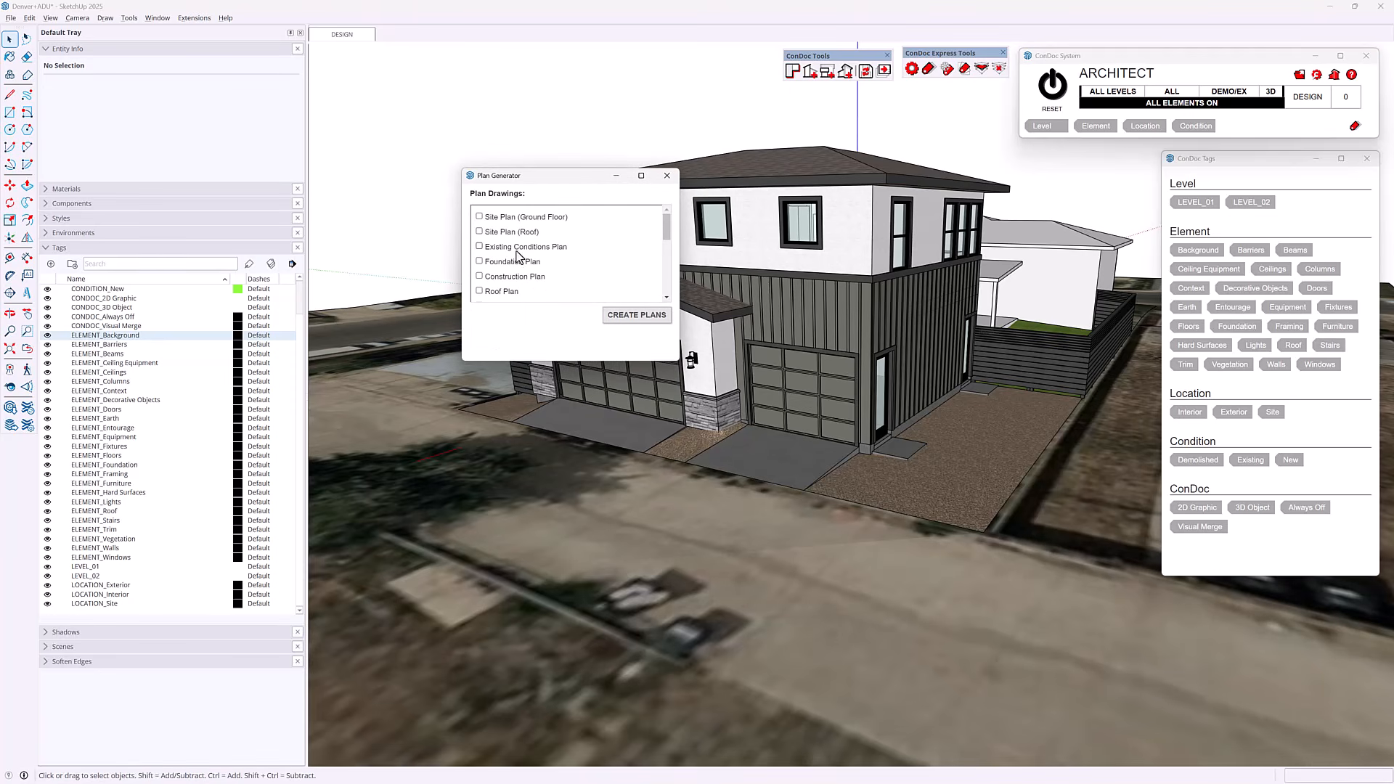
Choose the Foundation Plan, Construction Plan and Roof Plan drawings and generate their plan scenes.
click(508, 292)
drag(662, 224, 663, 226)
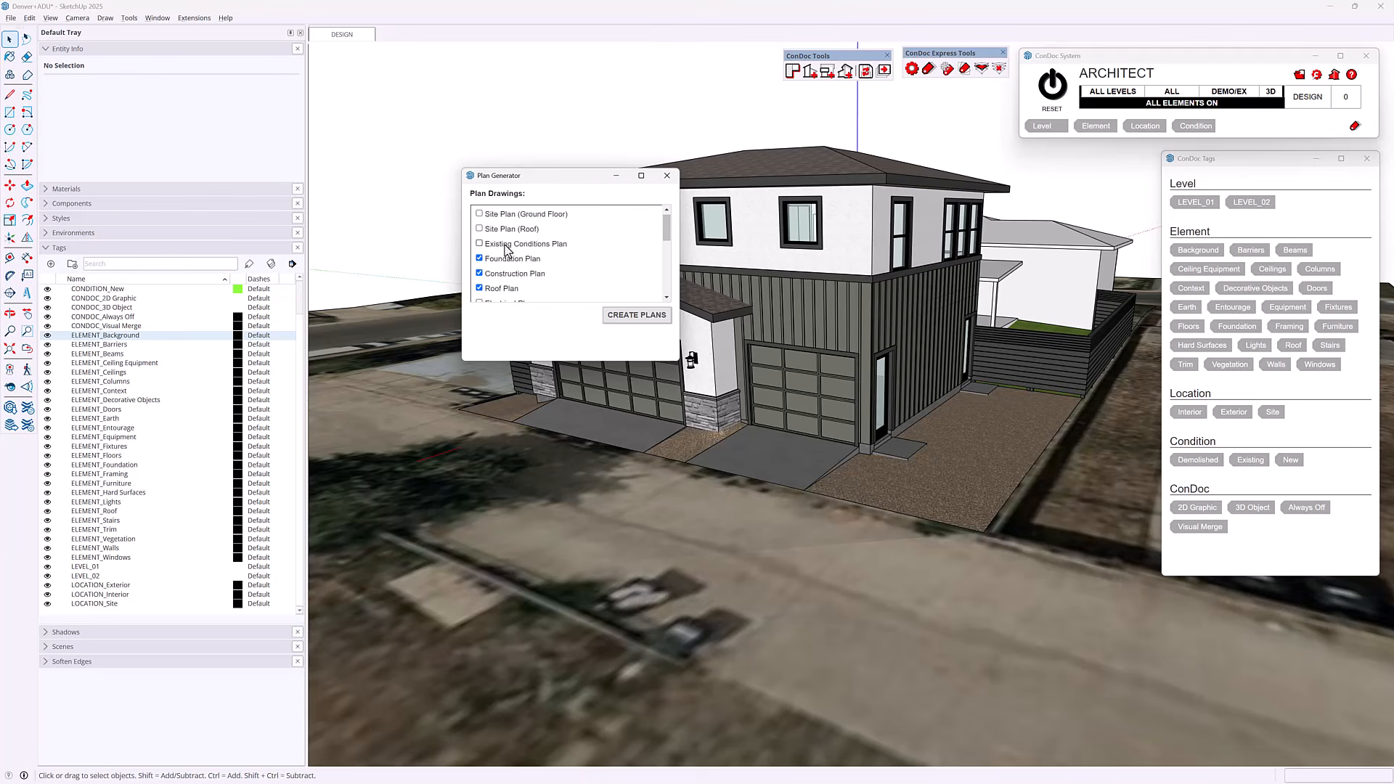
drag(665, 225, 667, 276)
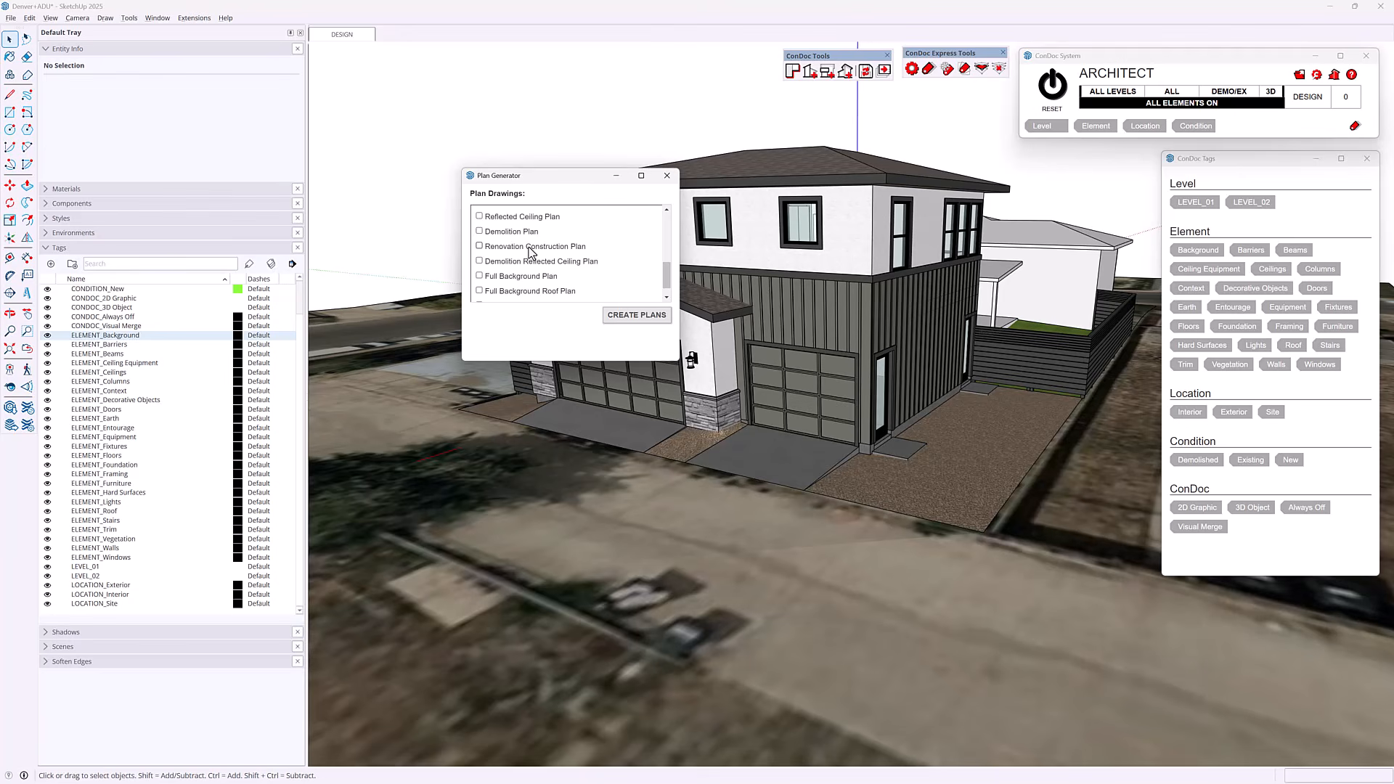
drag(663, 270, 665, 234)
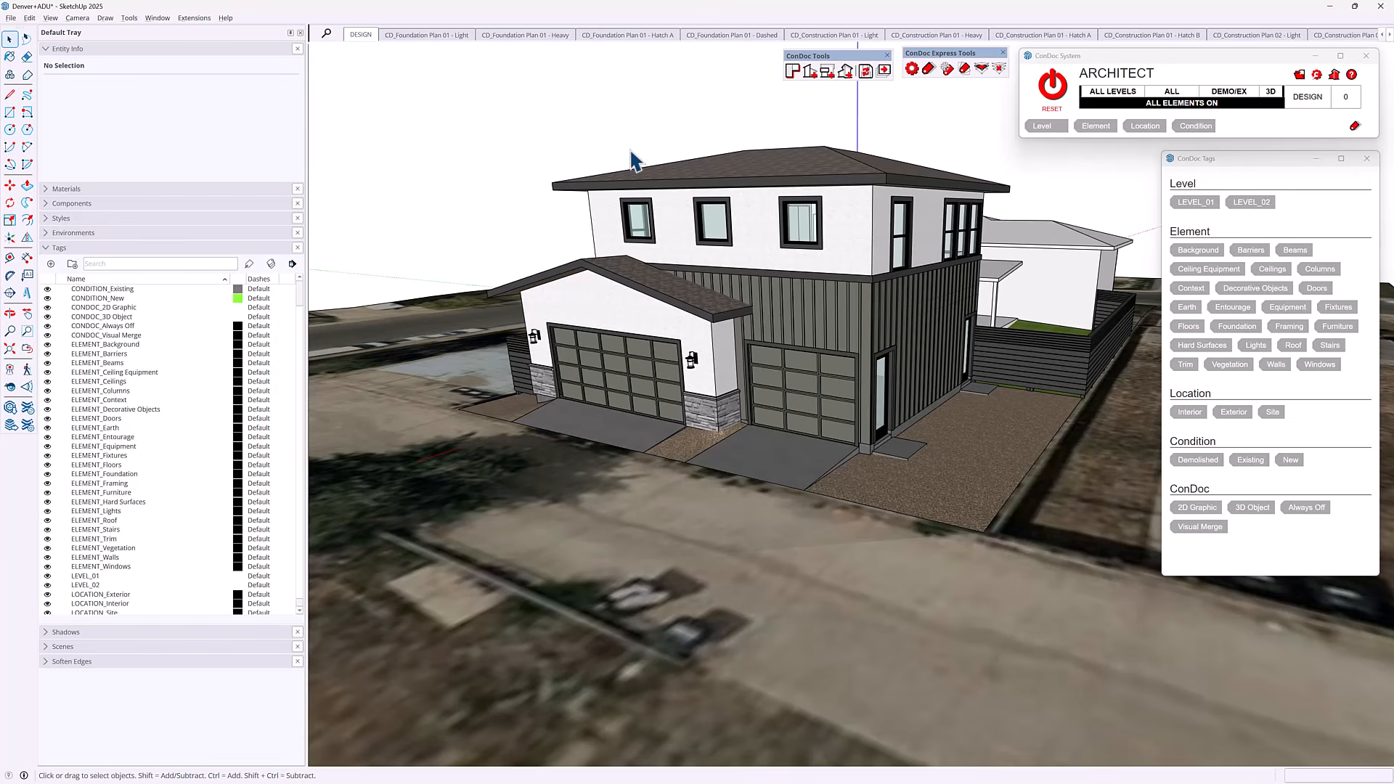
Collapse the Entity Info and Tags sections of the tray and expand the Scenes list.
middle_drag(569, 162, 577, 170)
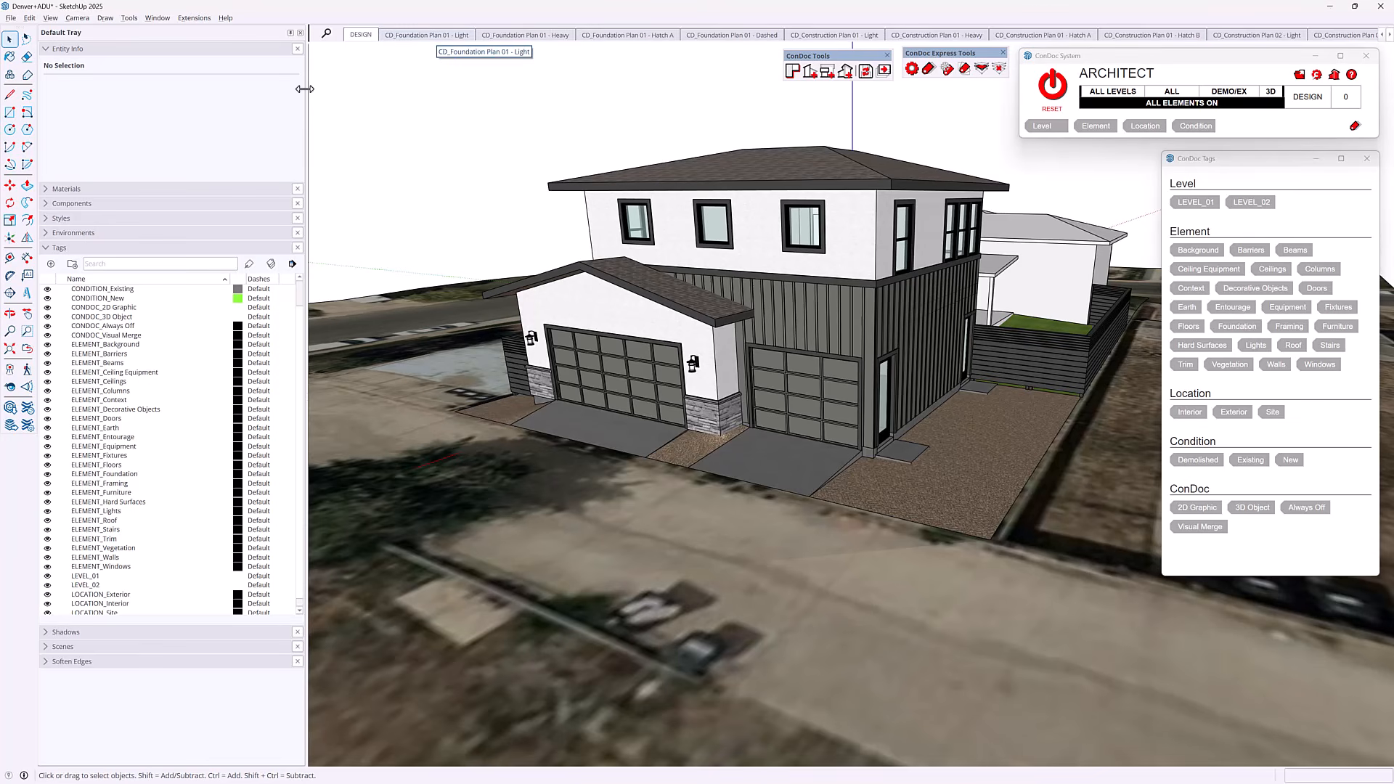
click(90, 48)
click(81, 123)
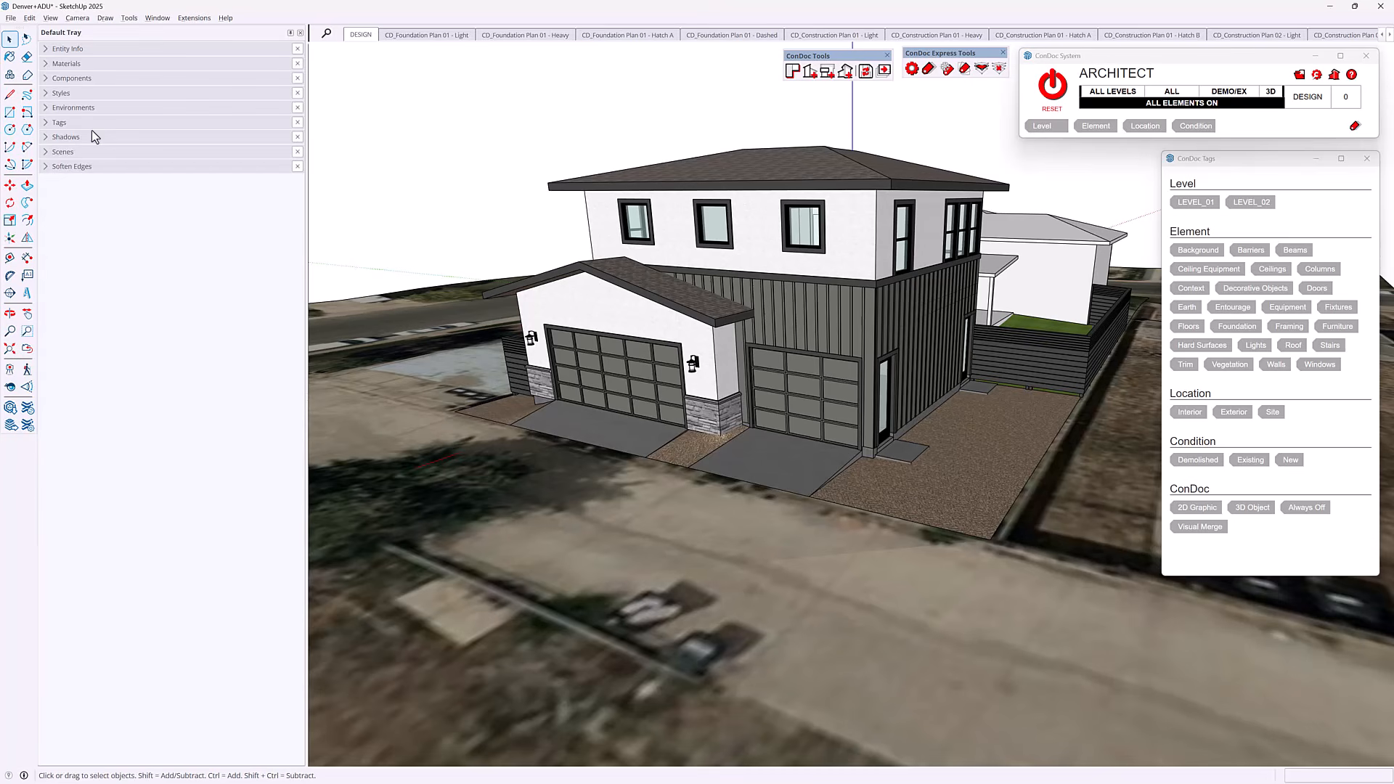
click(85, 156)
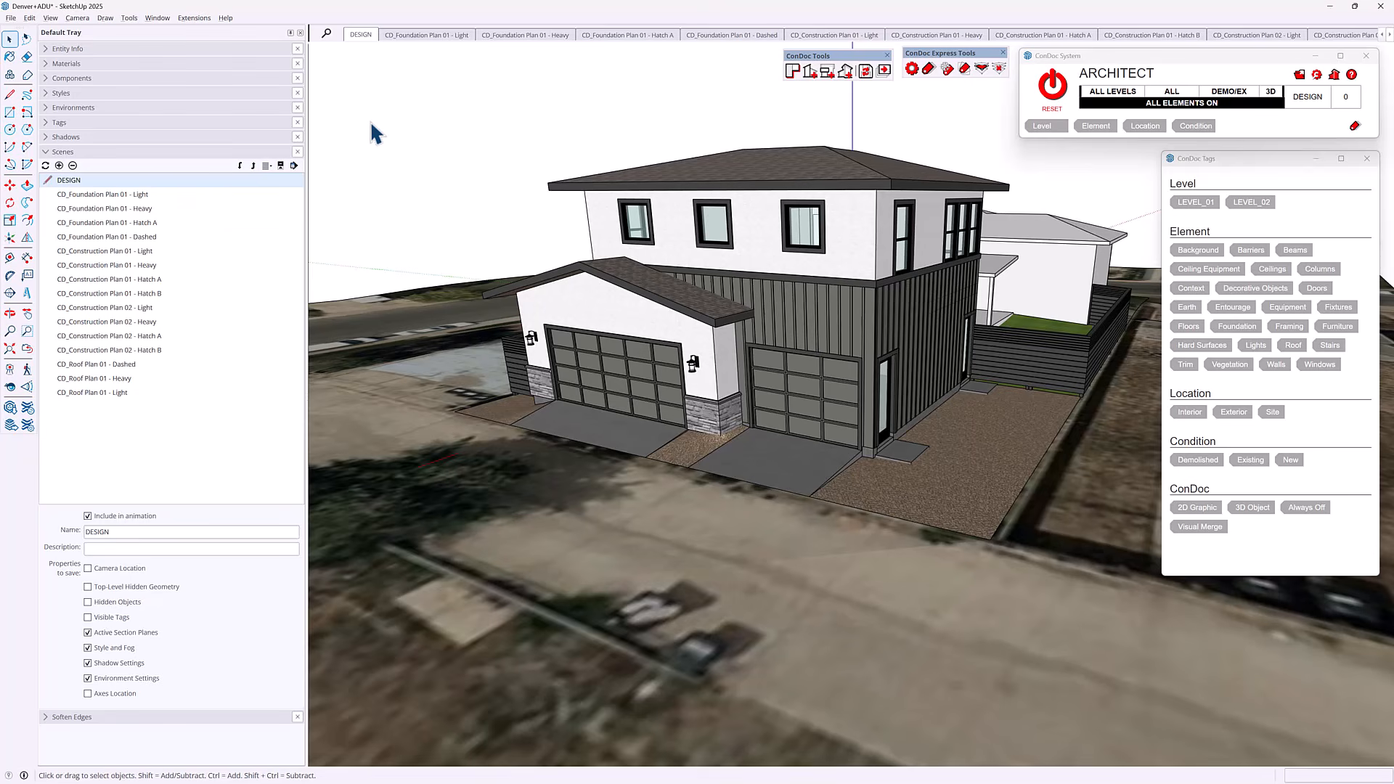
Step through the Foundation Plan 01 scenes from Light to Hatch A.
key(Page_Down)
key(Page_Down)
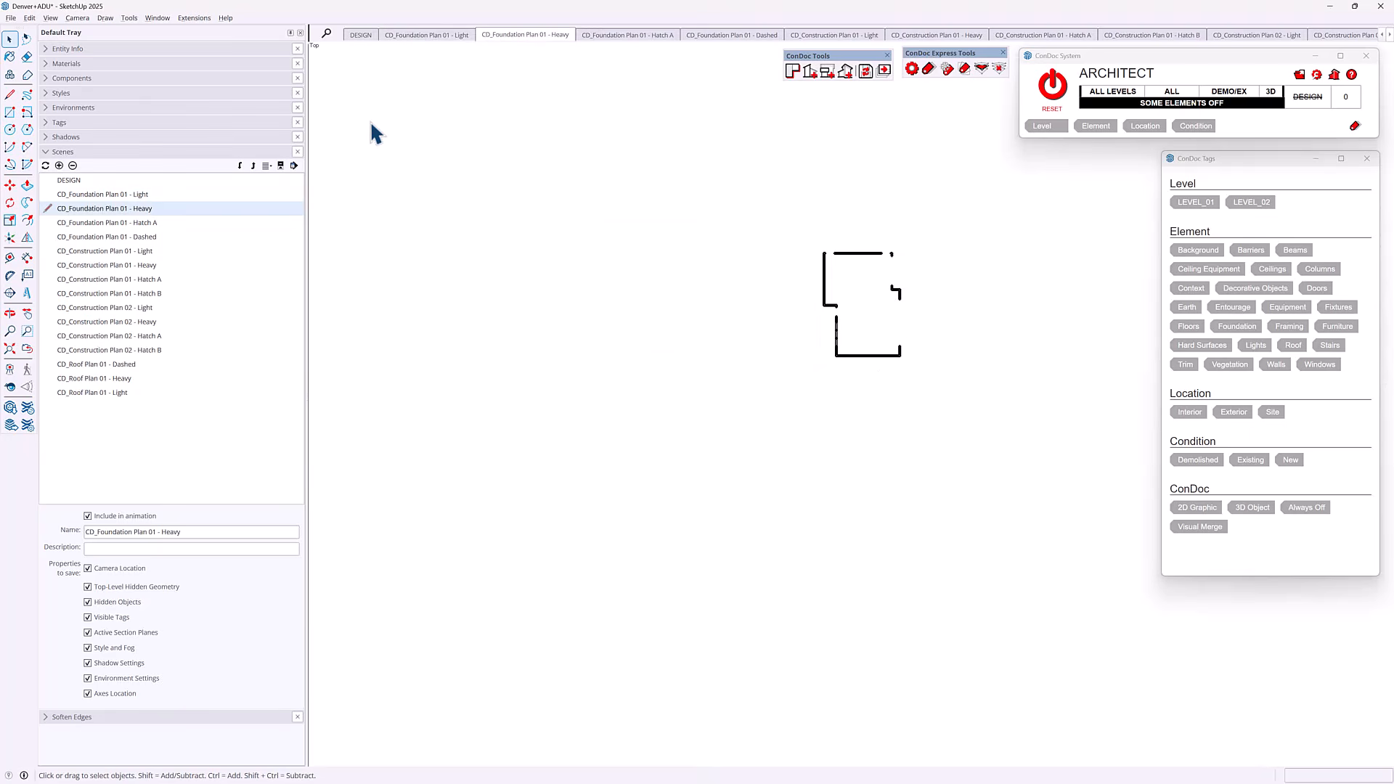
key(Page_Down)
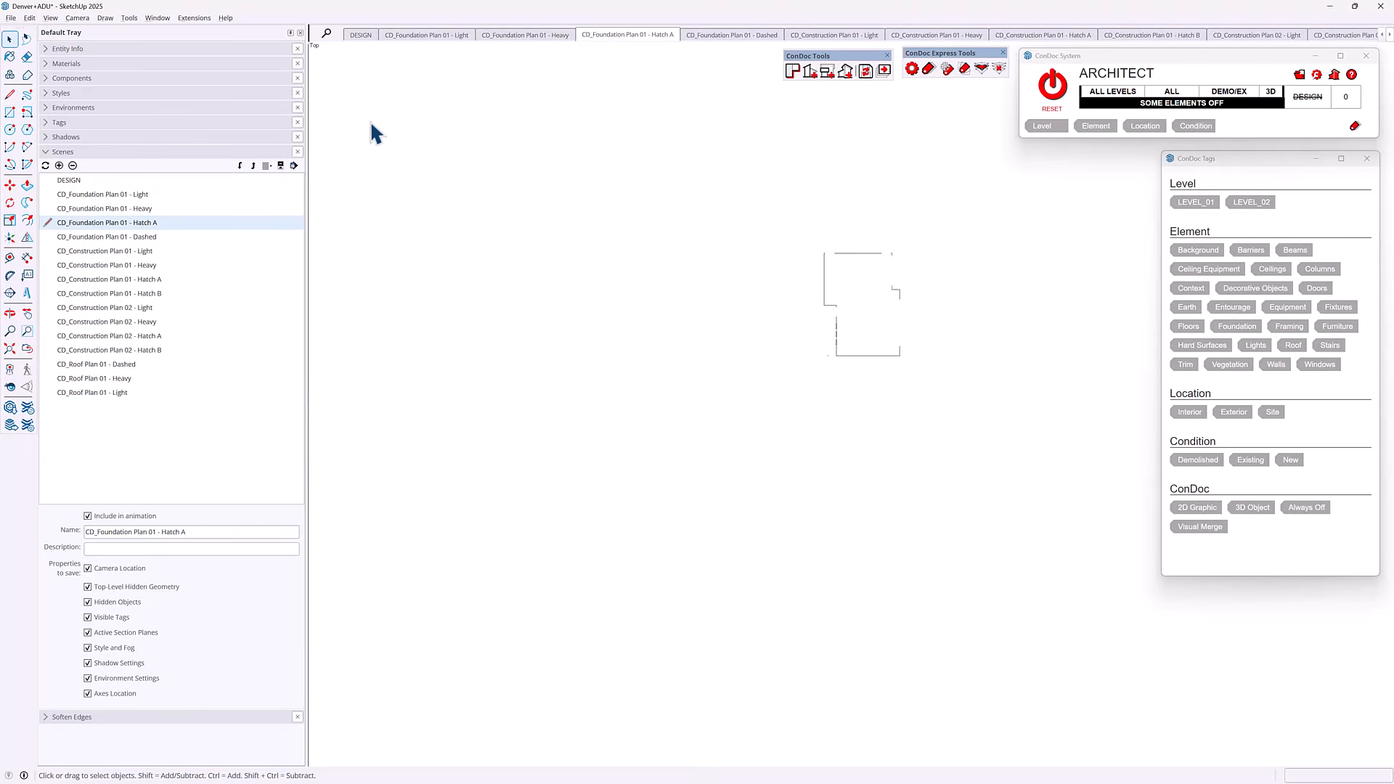
Filter the shortcut preferences by "scen" and check the shortcuts assigned to Next Scene and Previous Scene.
click(162, 18)
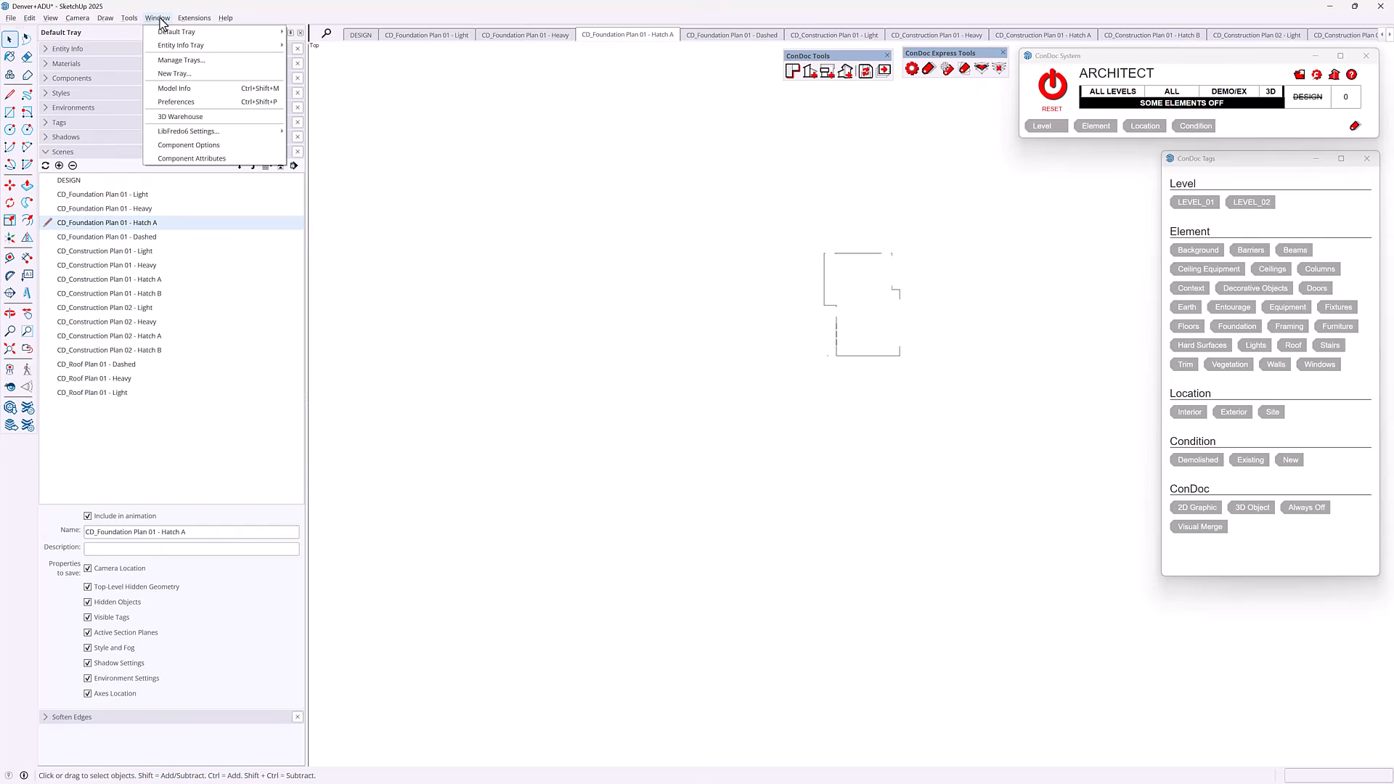
click(192, 101)
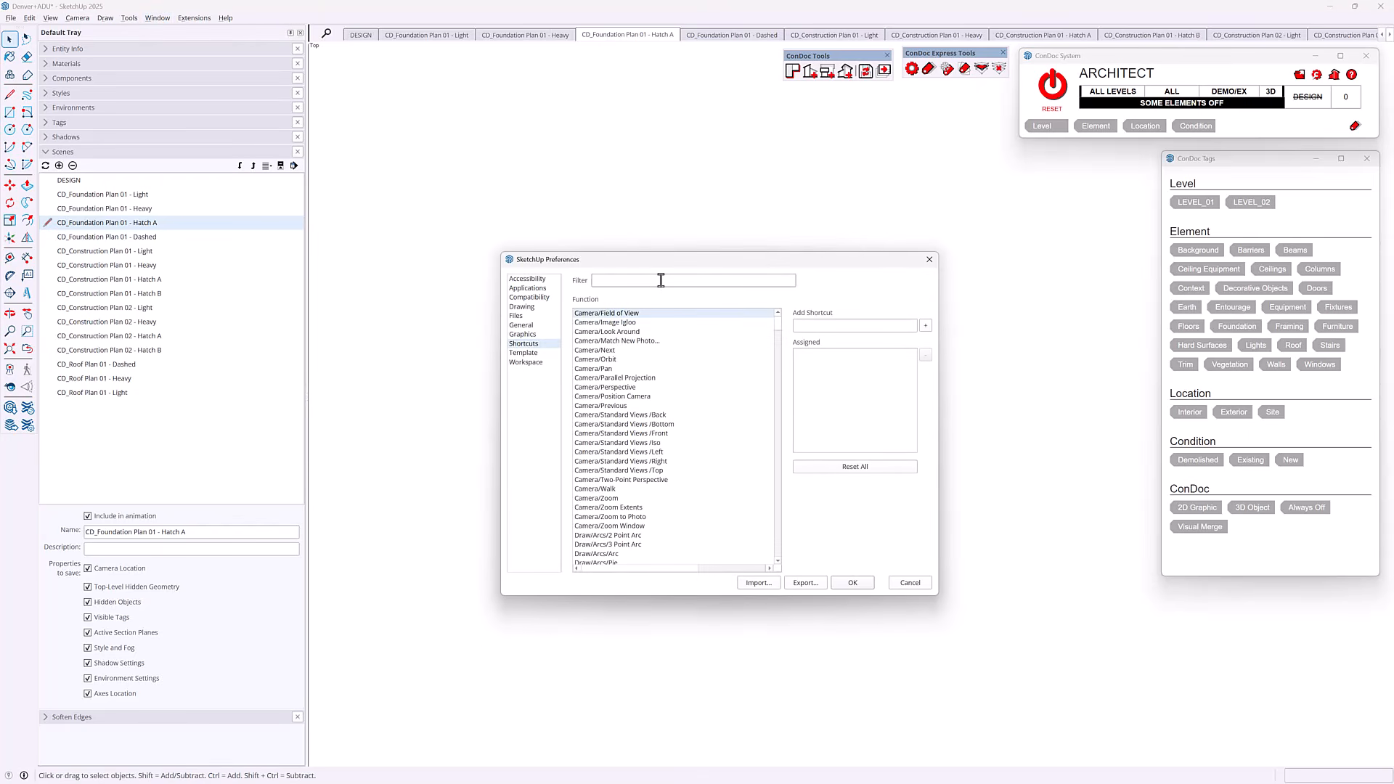
text(scen)
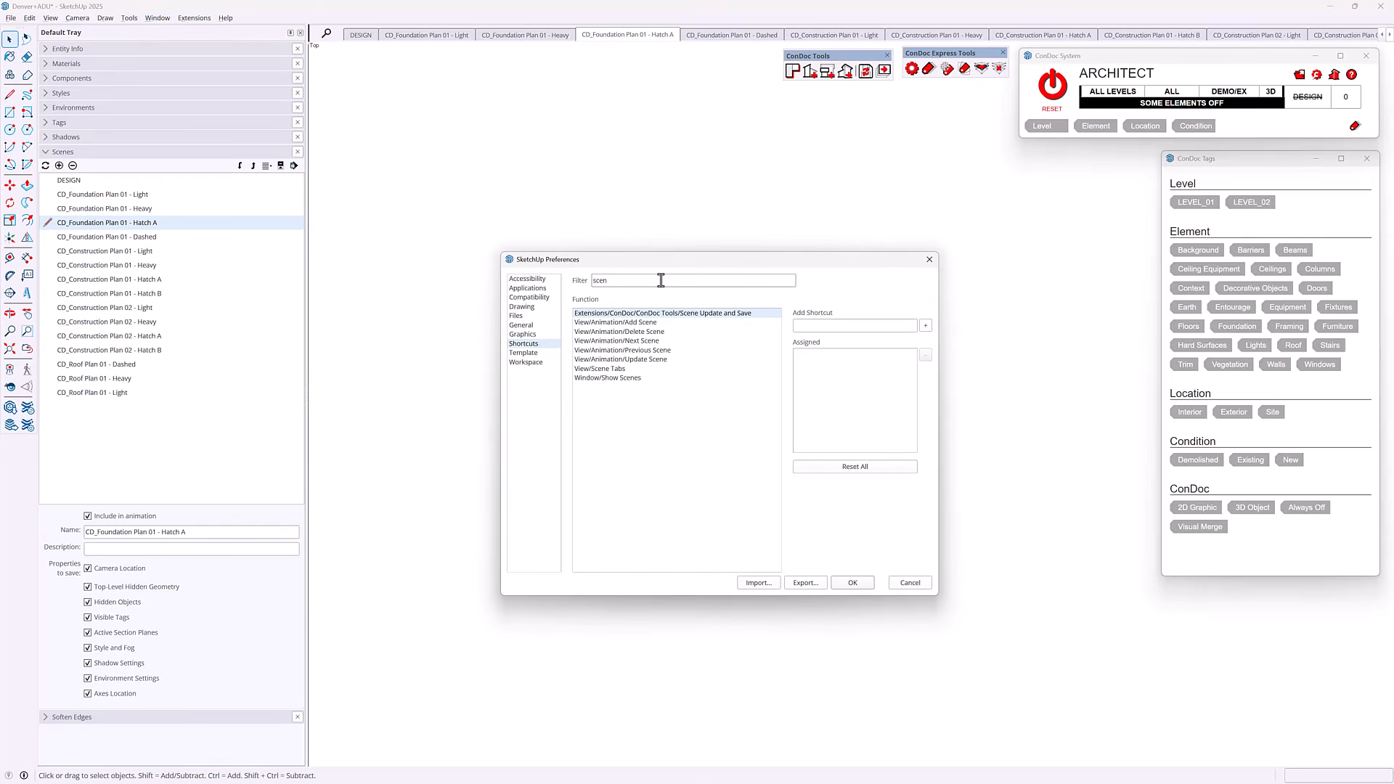
click(663, 341)
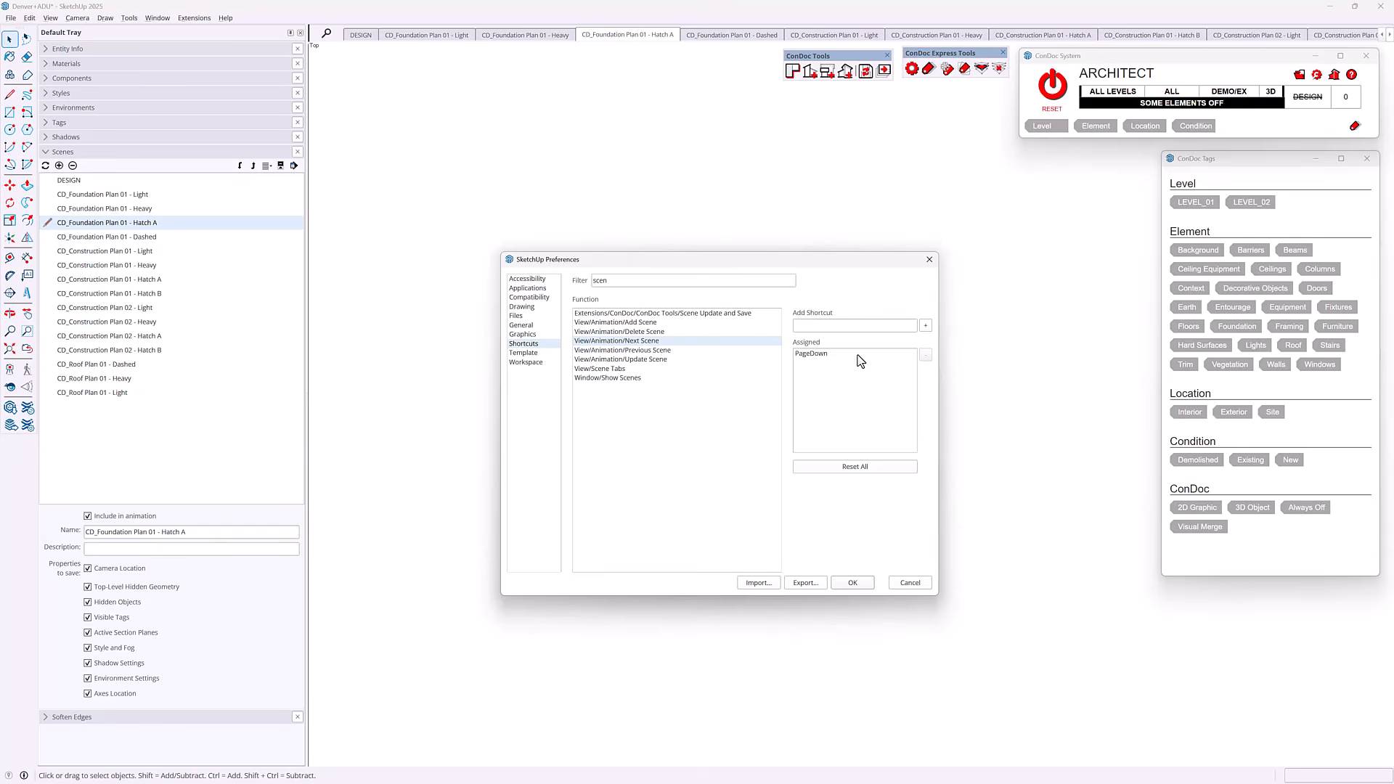
click(660, 351)
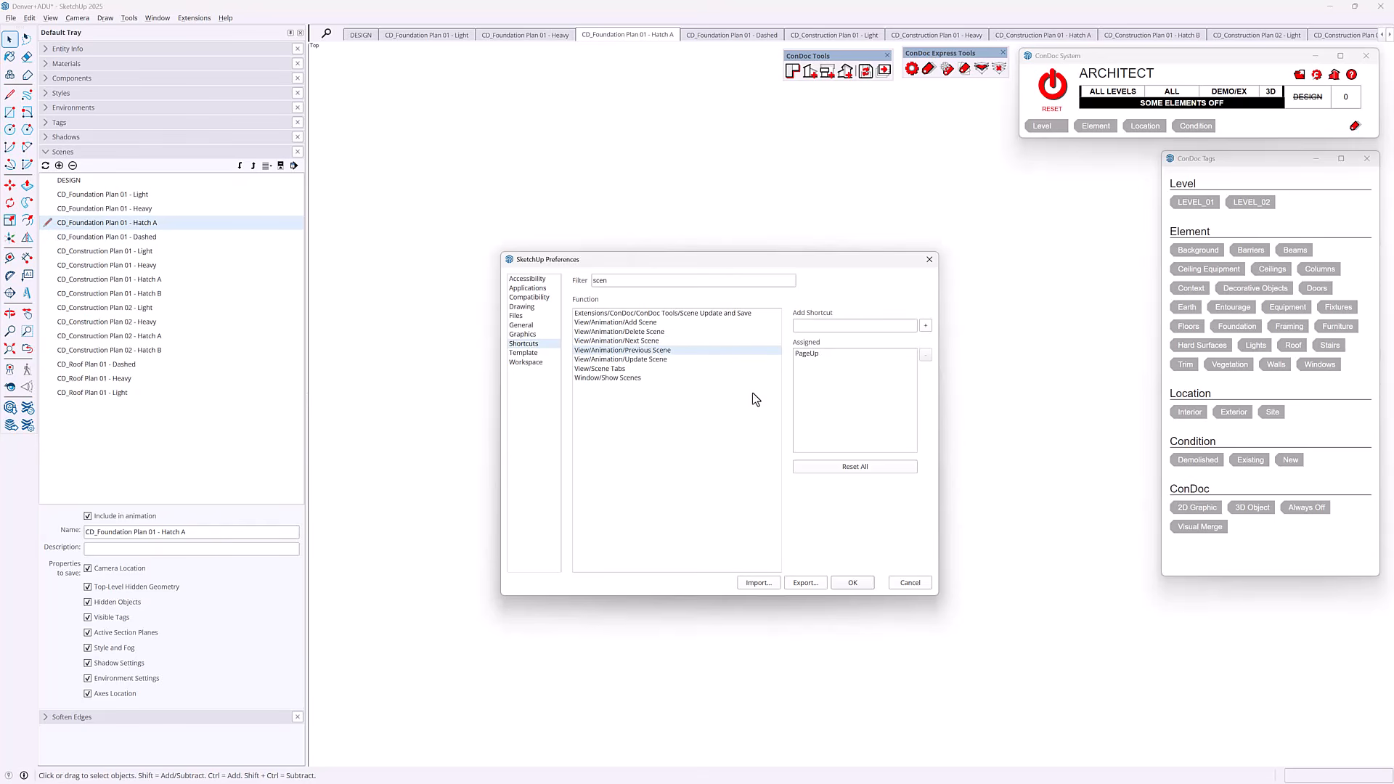
click(930, 260)
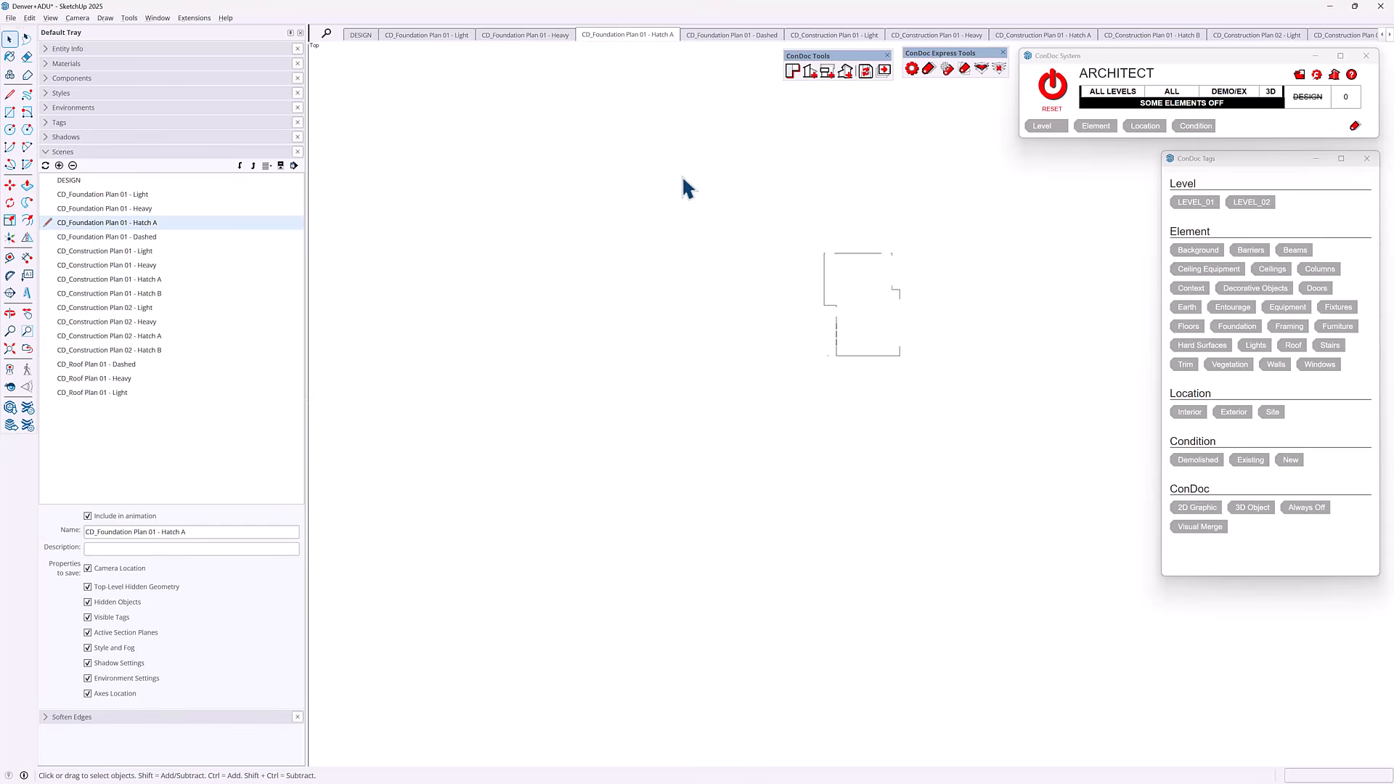
Compare the linework in the Heavy and Light scenes of Foundation Plan 01 up close.
key(Page_Up)
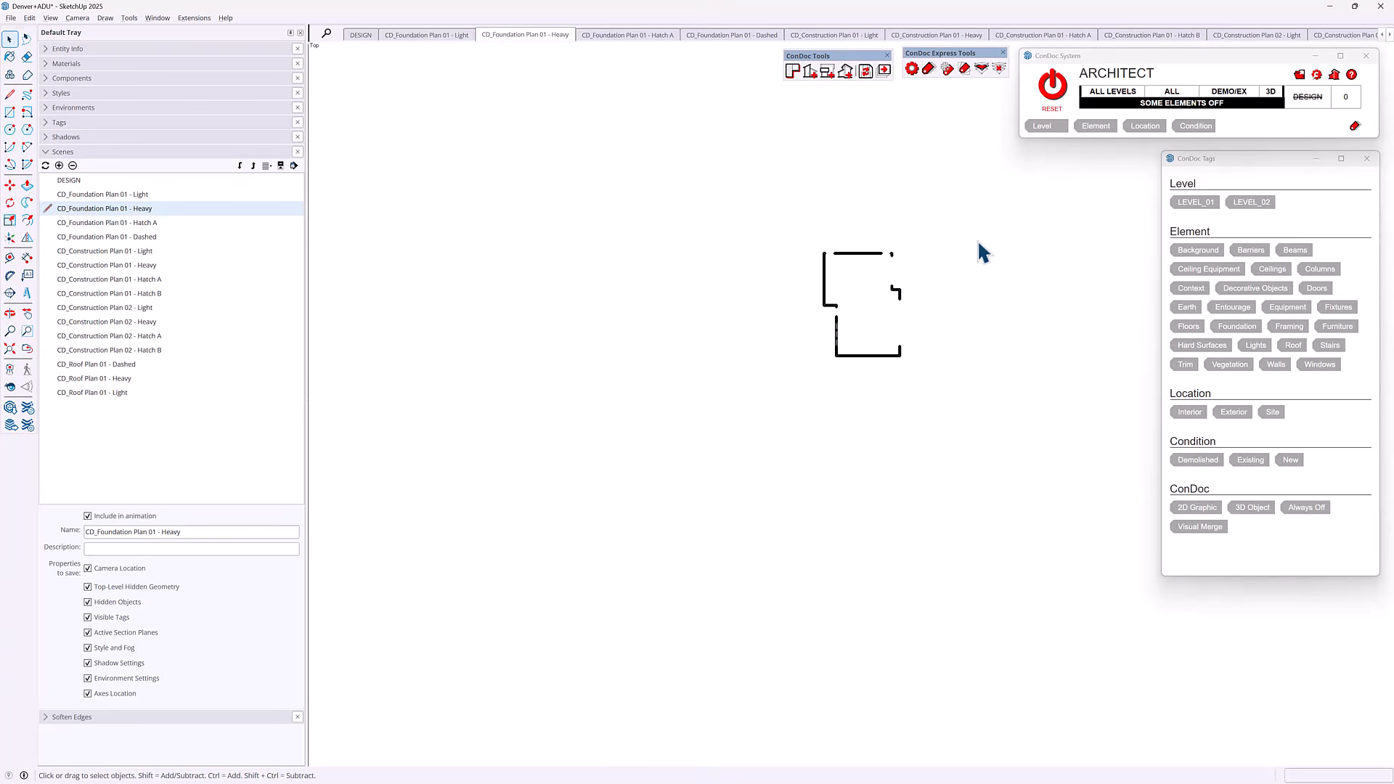
scroll(905, 277, up, 5)
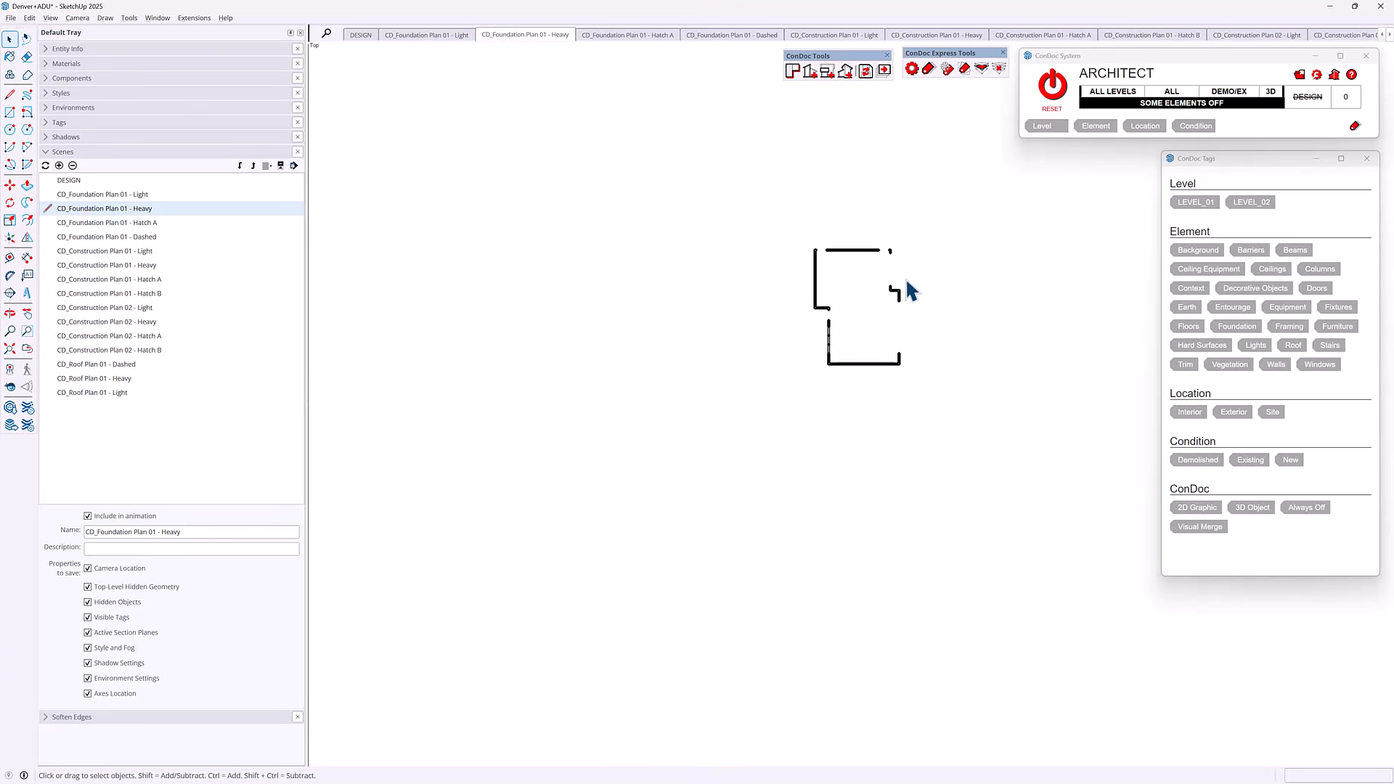
scroll(890, 276, up, 2)
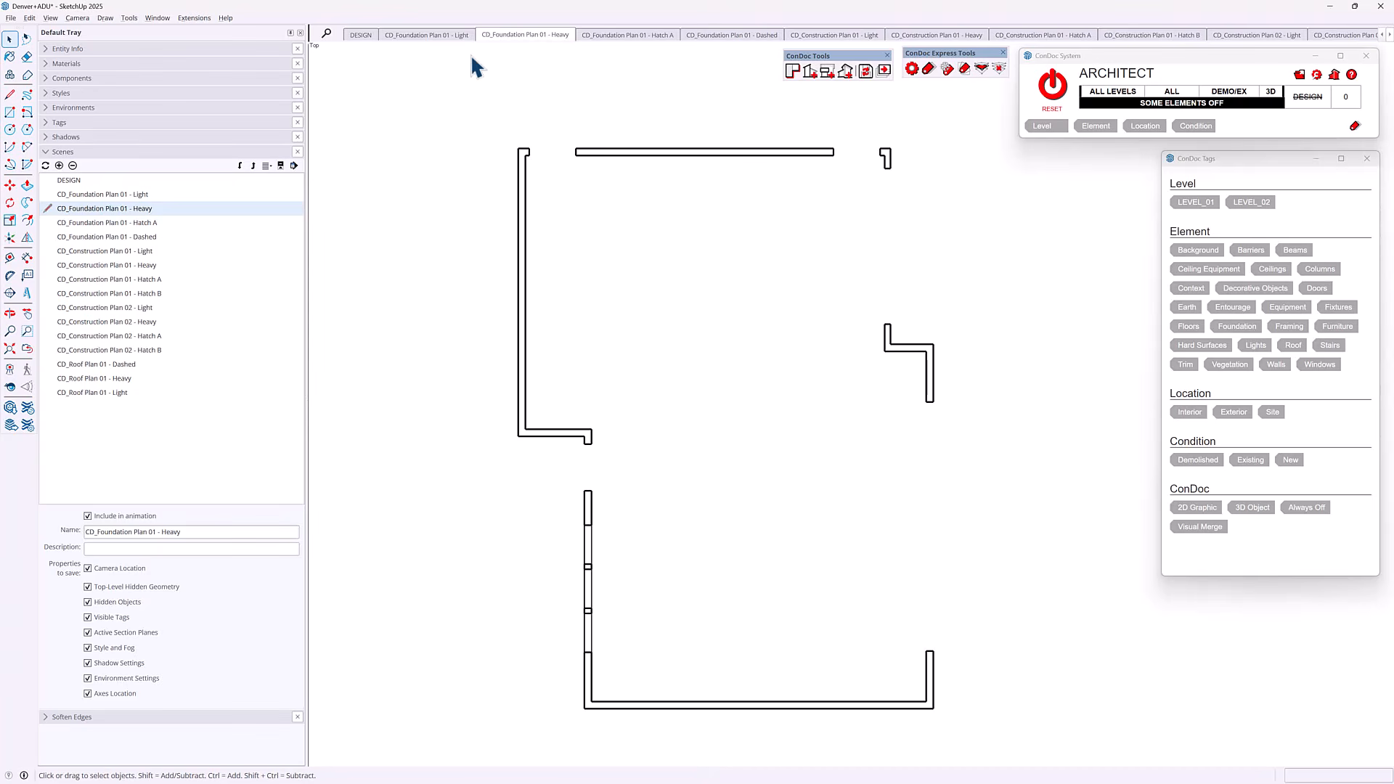
click(440, 35)
scroll(852, 324, up, 6)
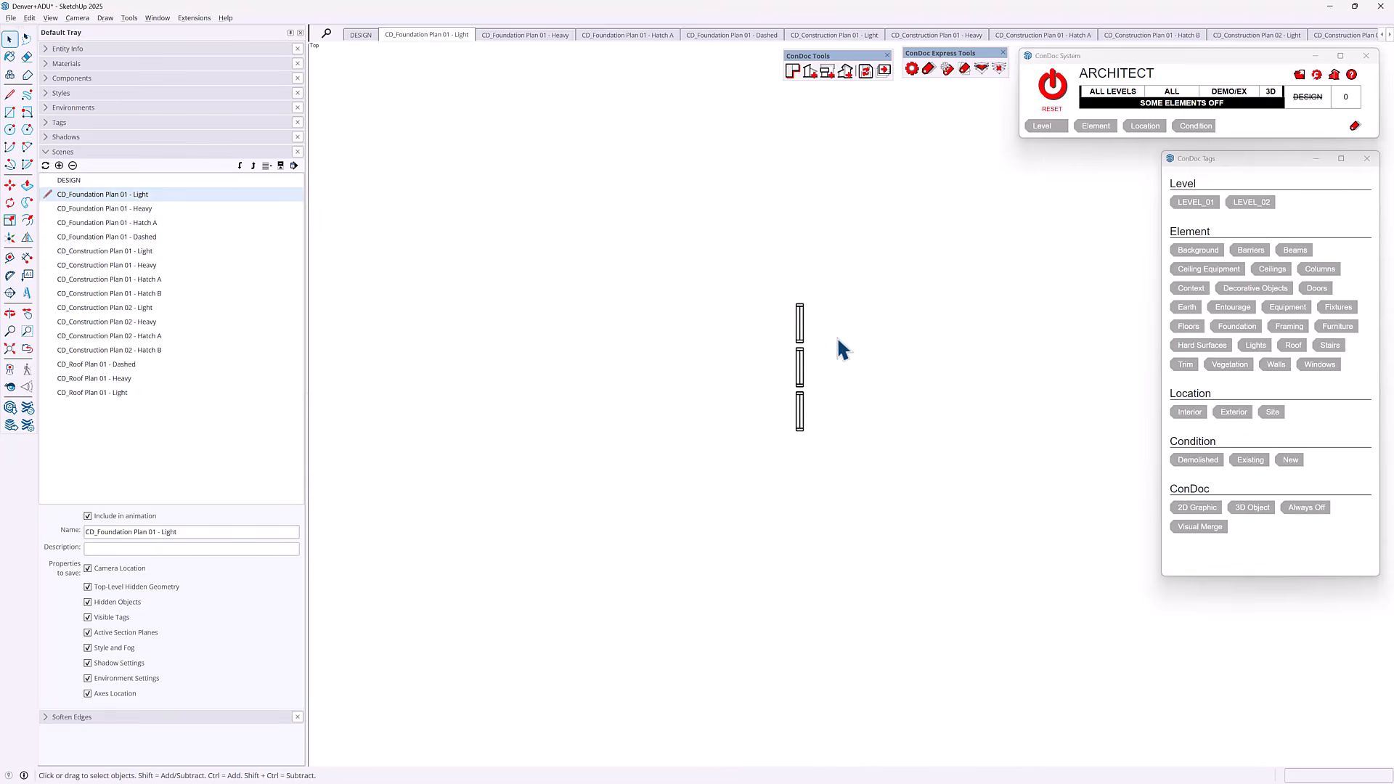
click(530, 36)
scroll(901, 276, up, 5)
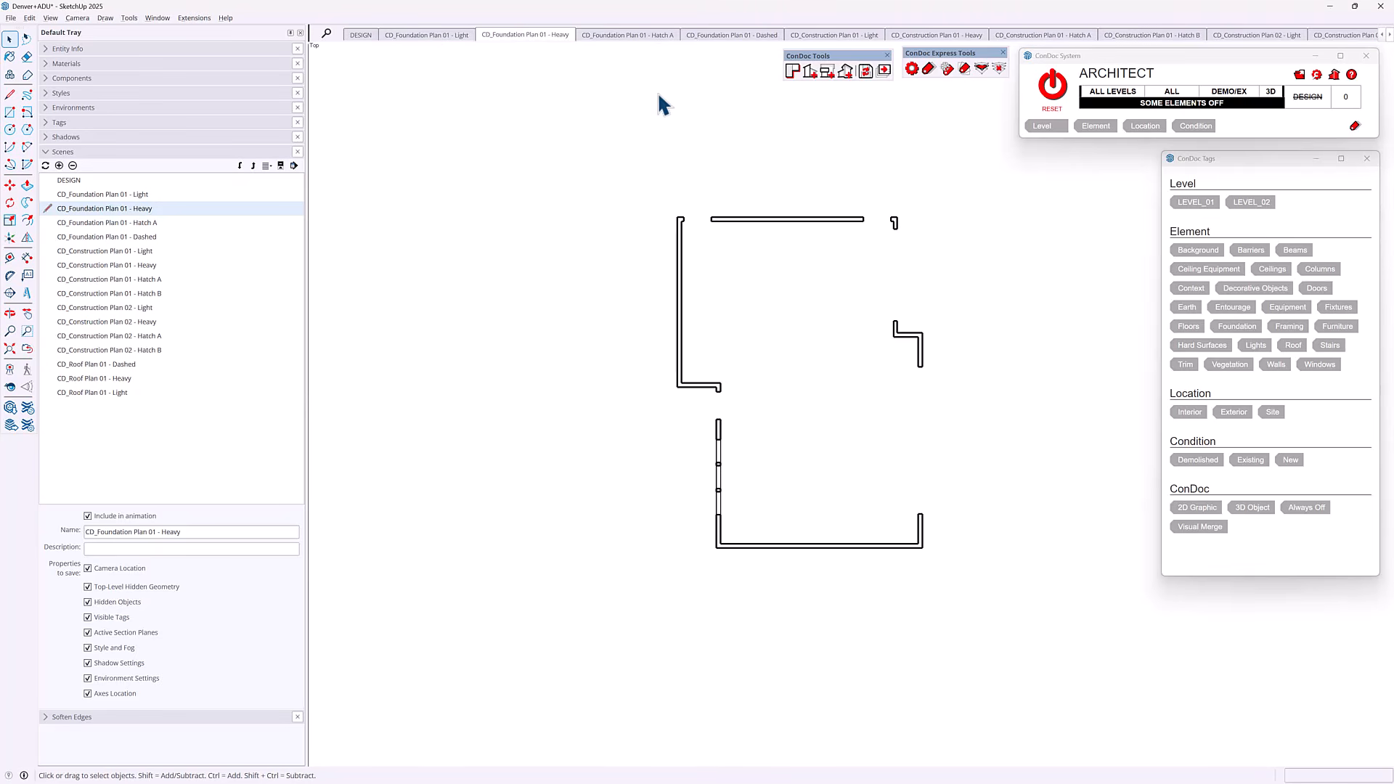
click(438, 35)
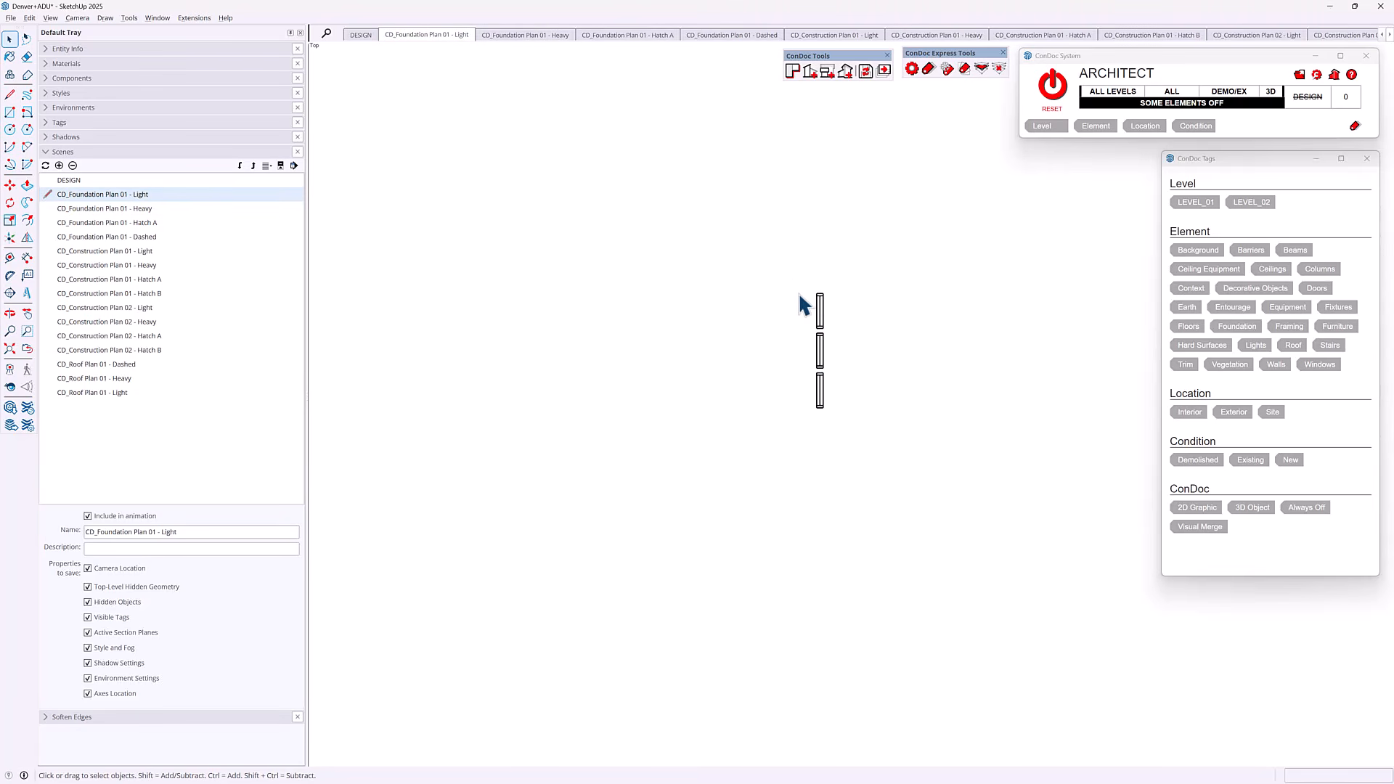
click(545, 37)
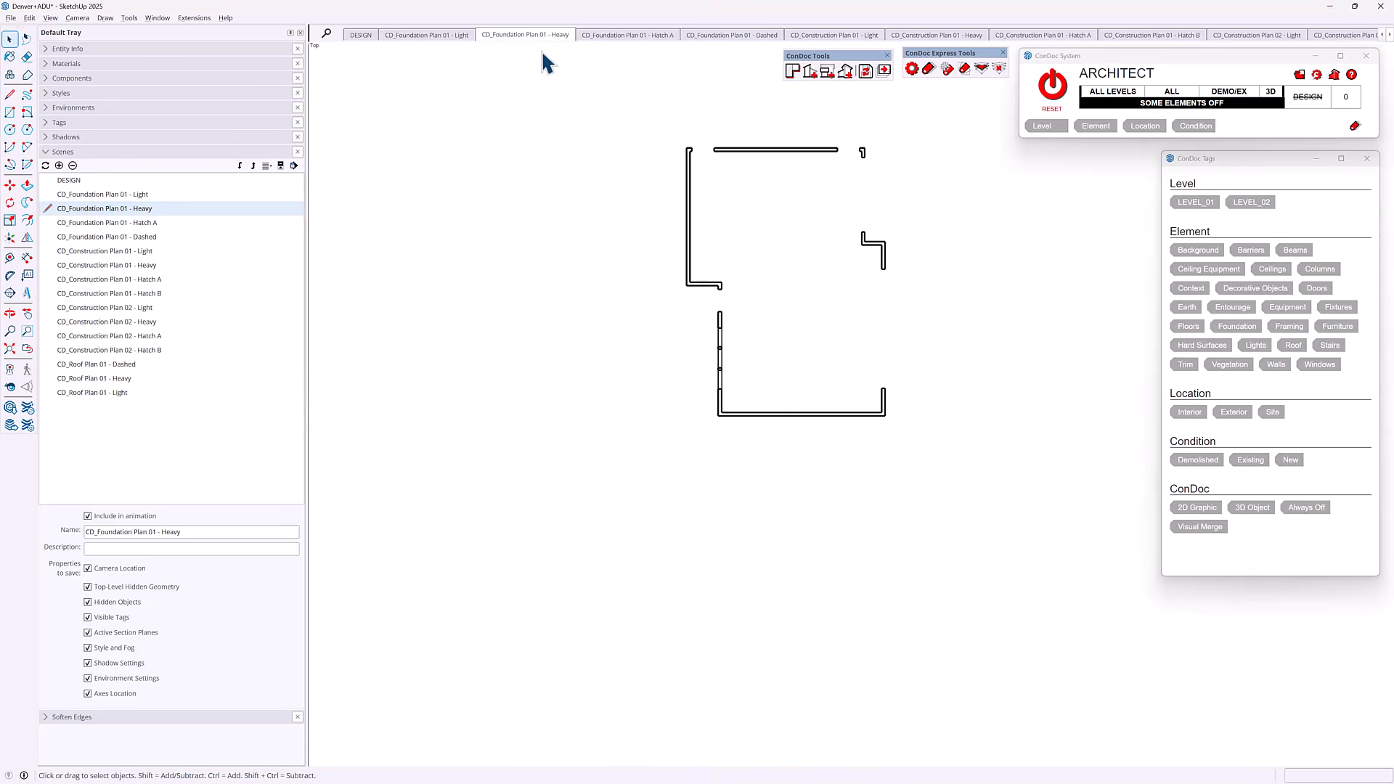
Activate the CD_Construction Plan 01 - Heavy scene and frame its floor plan large in the view.
key(Page_Down)
key(Page_Down)
key(Page_Down)
key(Page_Down)
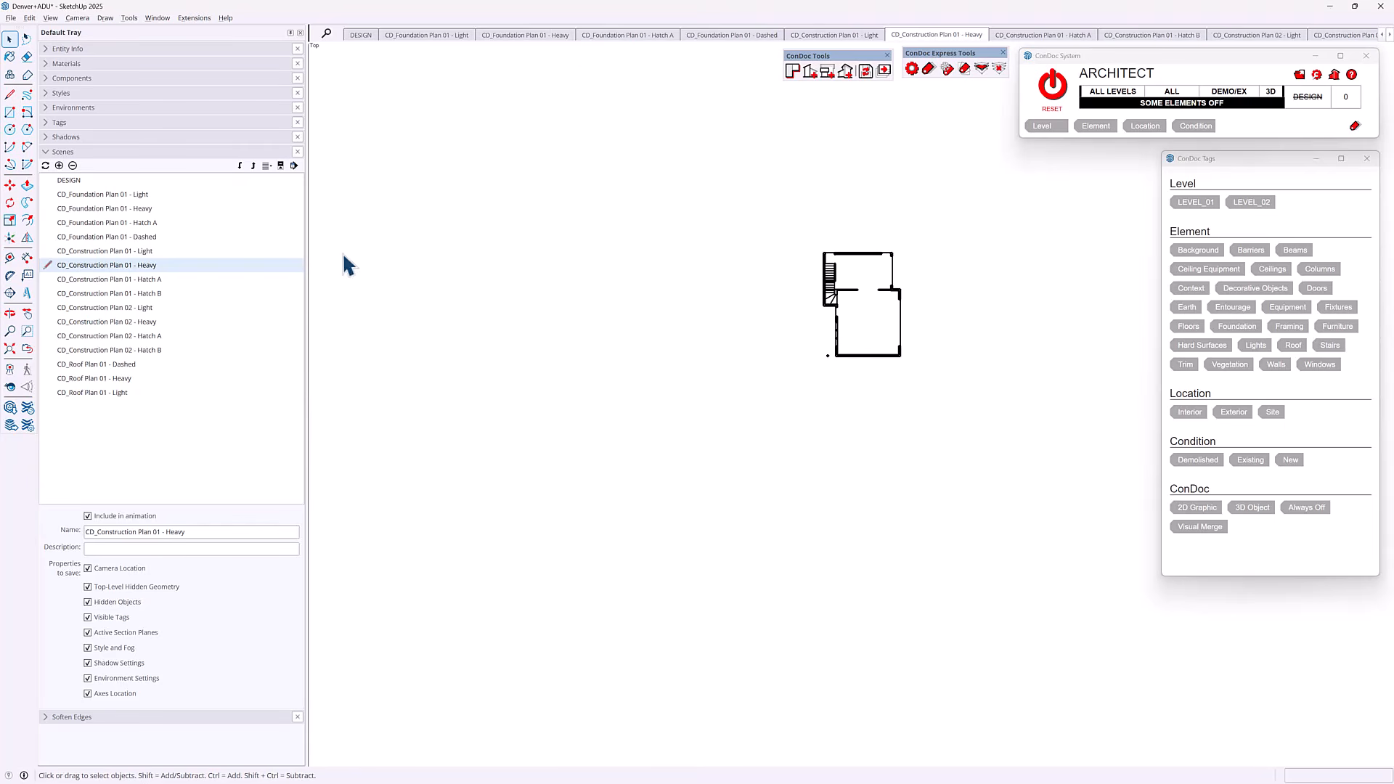
click(10, 349)
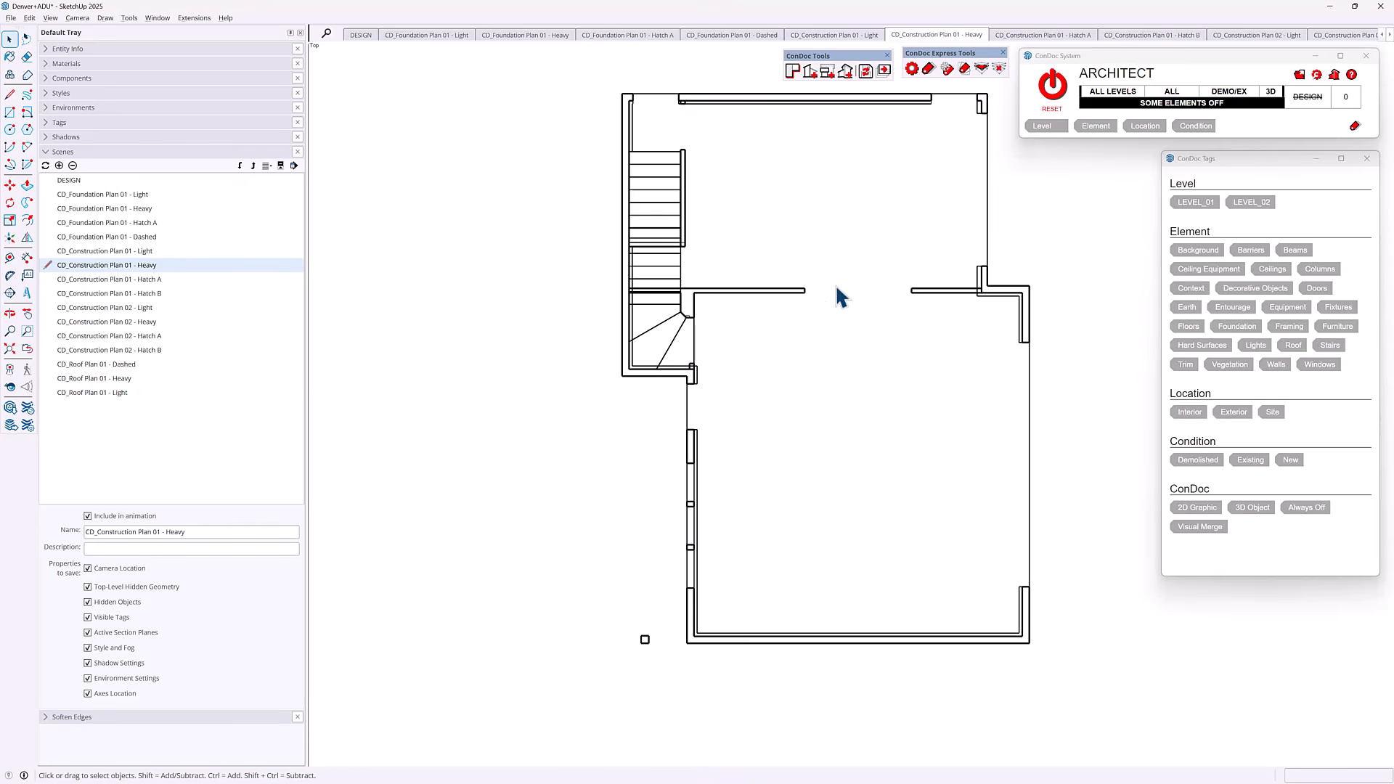
shift+middle_drag(932, 289, 909, 305)
shift+middle_drag(903, 211, 897, 228)
key(space)
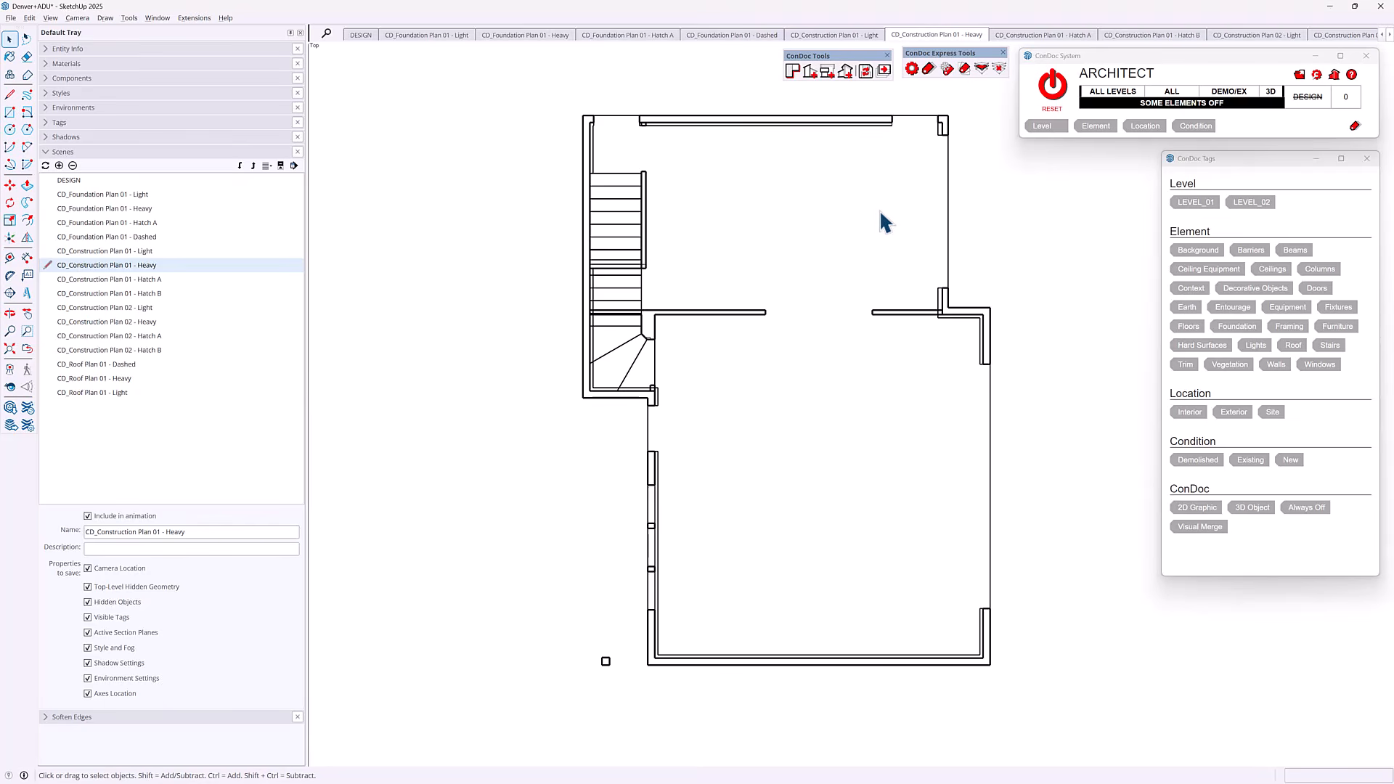
click(961, 38)
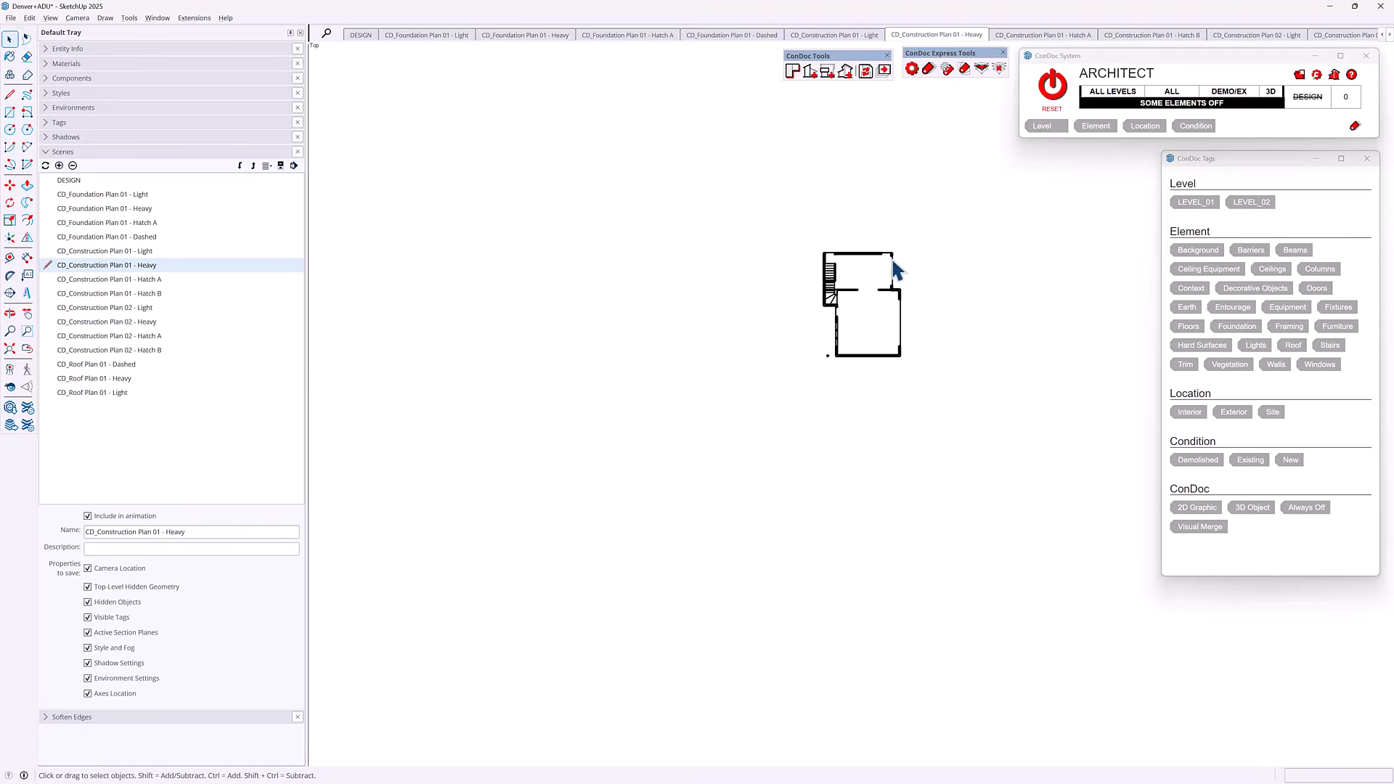
scroll(654, 390, up, 1)
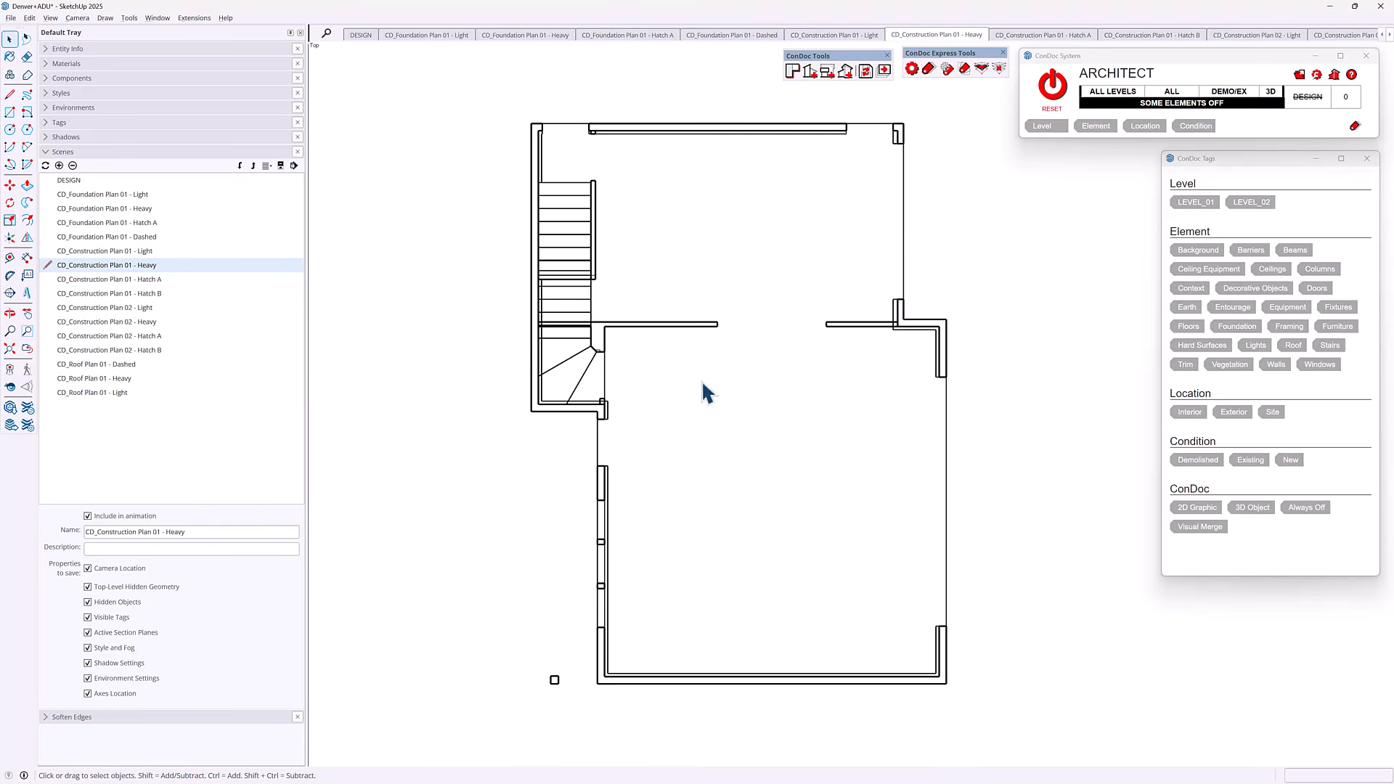
Update all foundation, construction and roof plan scenes to the current view, with only Camera Location among the updated properties.
drag(109, 305, 105, 198)
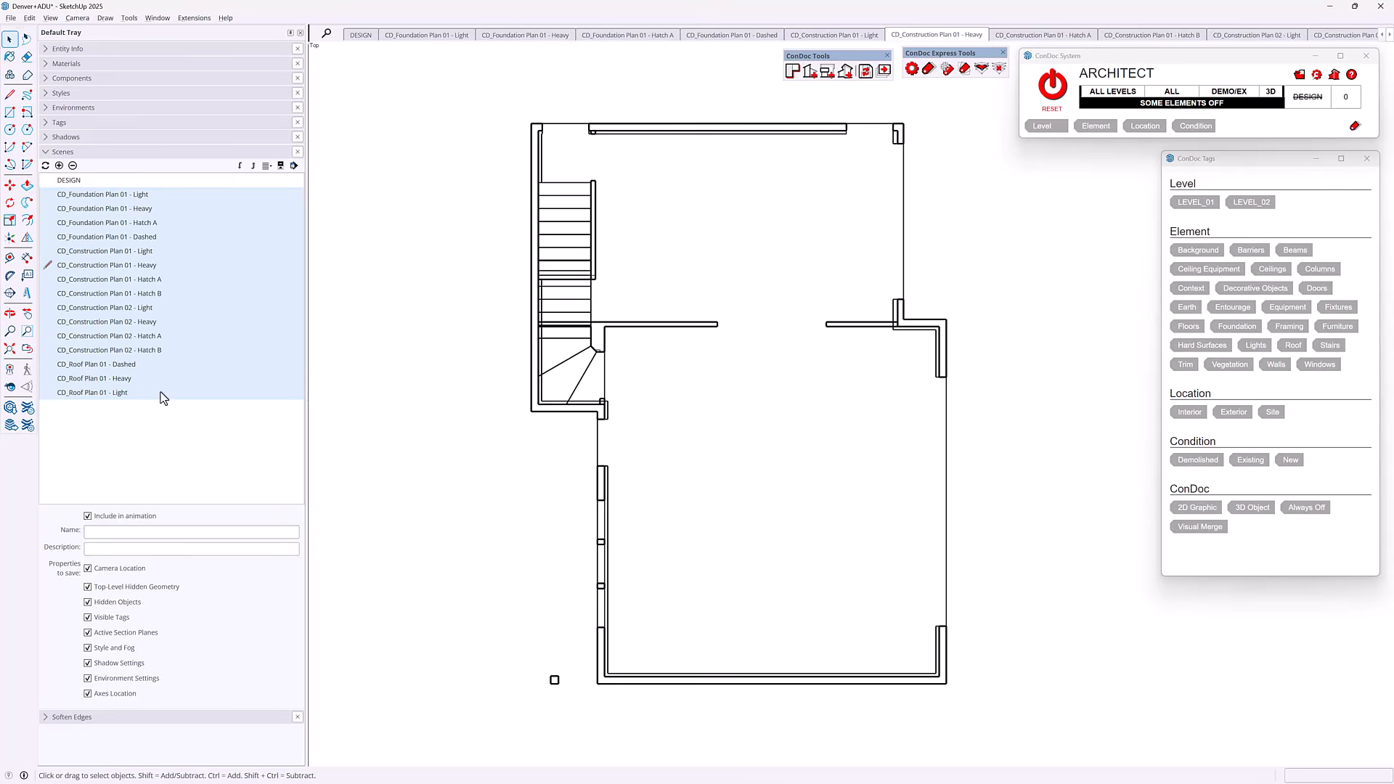
click(45, 167)
click(682, 355)
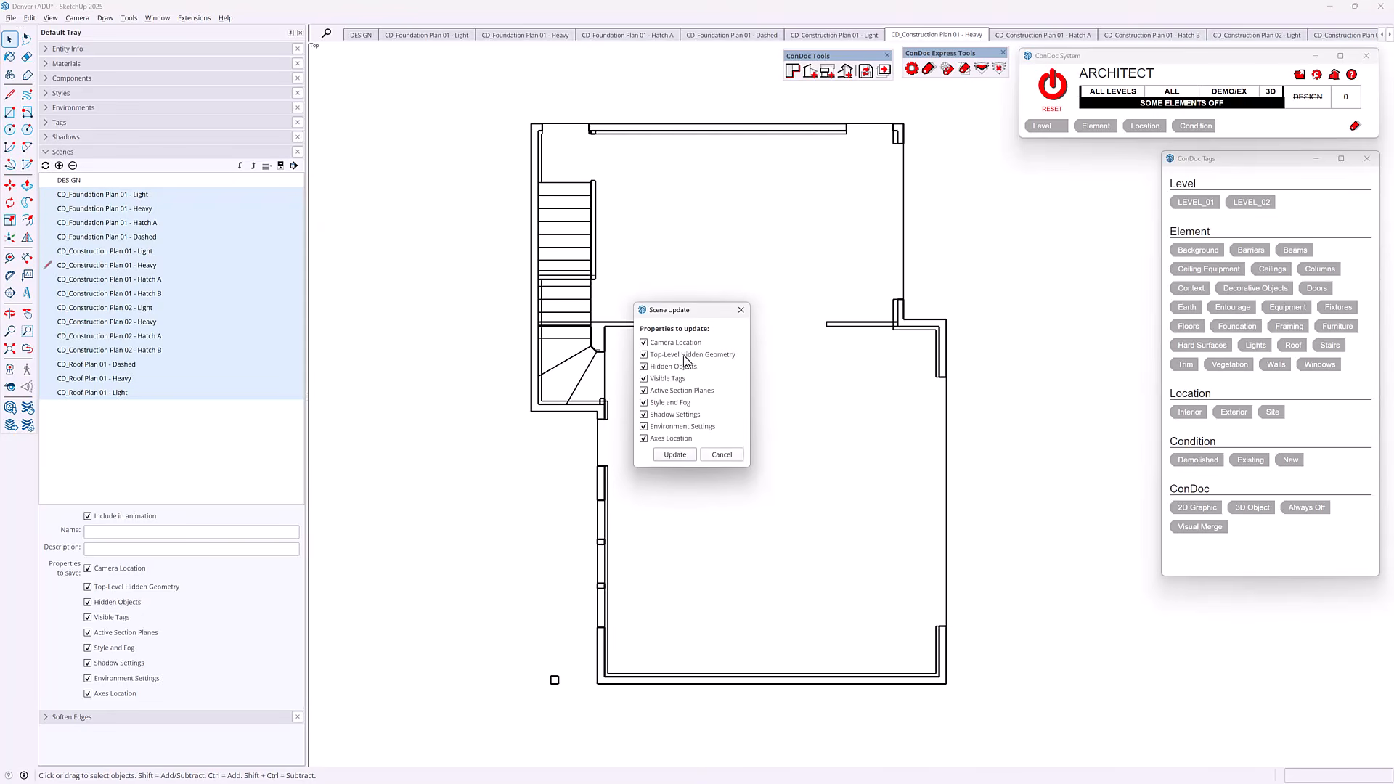
click(681, 367)
click(673, 378)
click(670, 390)
click(670, 402)
click(670, 414)
click(670, 426)
click(670, 438)
click(675, 455)
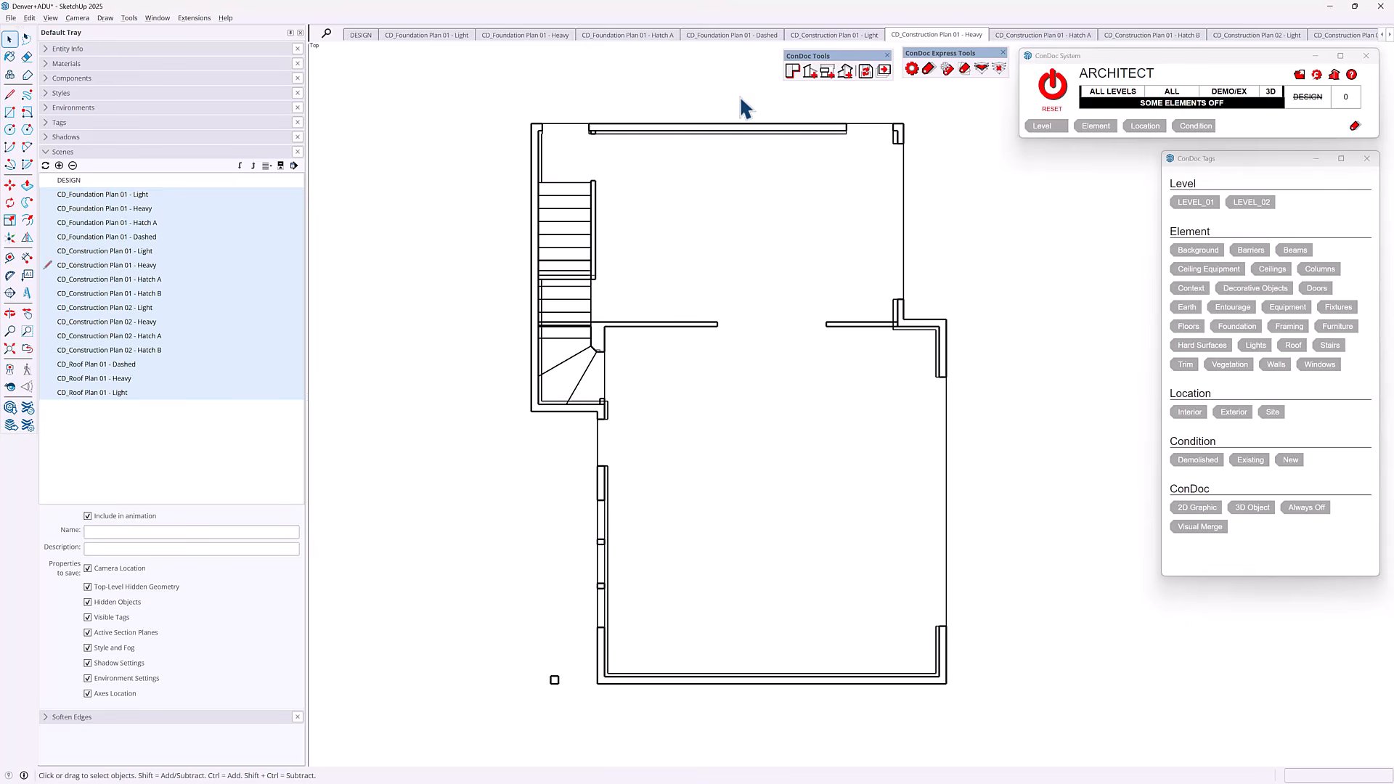
Step through the scenes from Construction Plan 01 - Hatch A to Construction Plan 02 - Light to check their framing.
key(Page_Down)
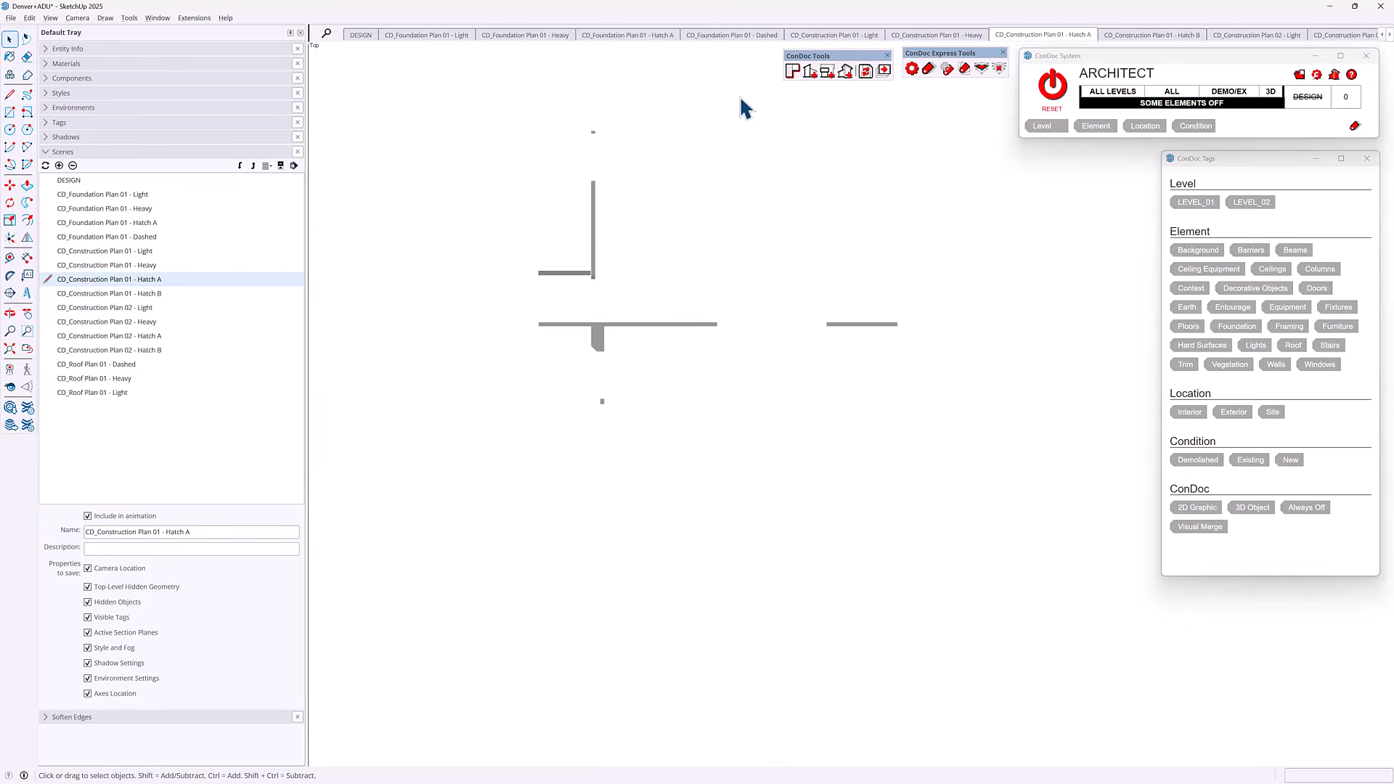
key(Page_Down)
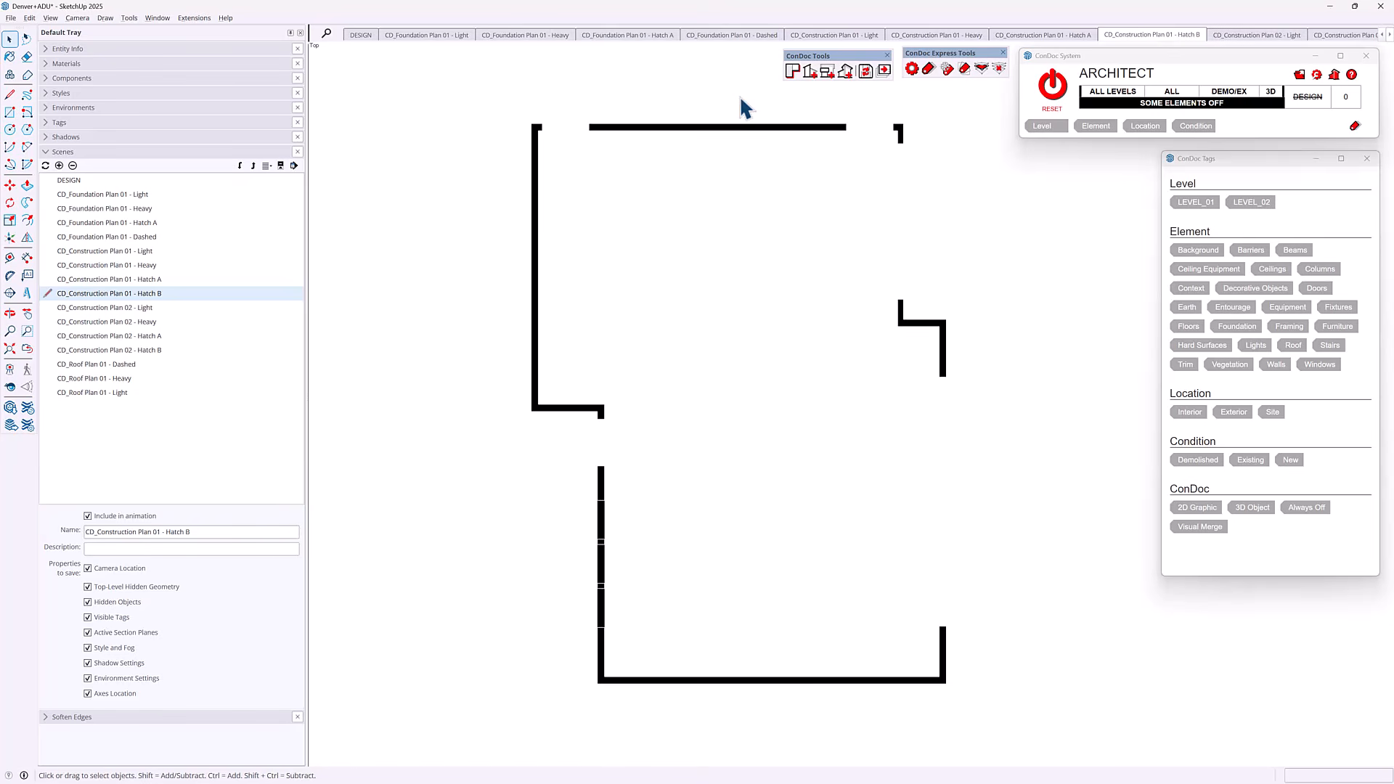
key(Page_Down)
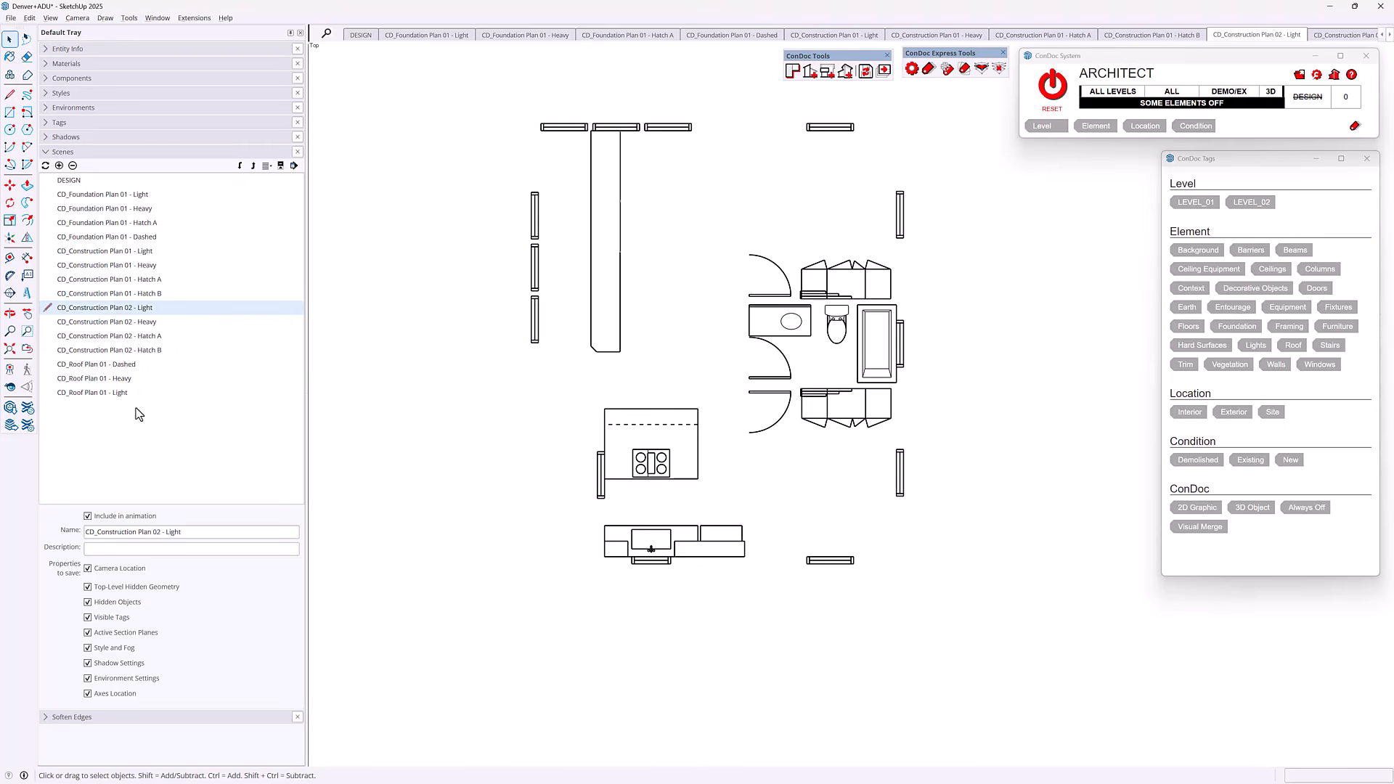
Select the Roof Plan 01 scenes as a group, followed by the Construction Plan 02 scenes from Light through Hatch B.
drag(139, 414, 155, 365)
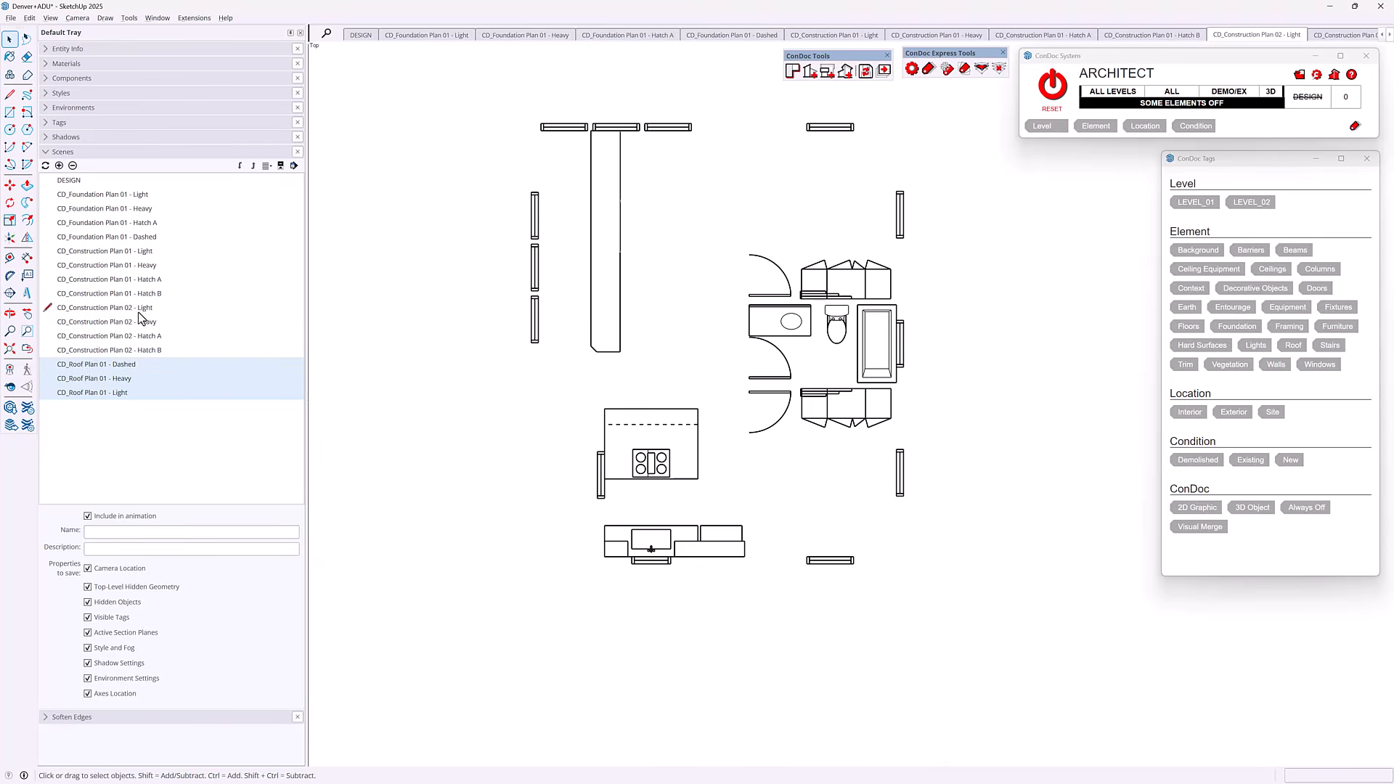
click(128, 351)
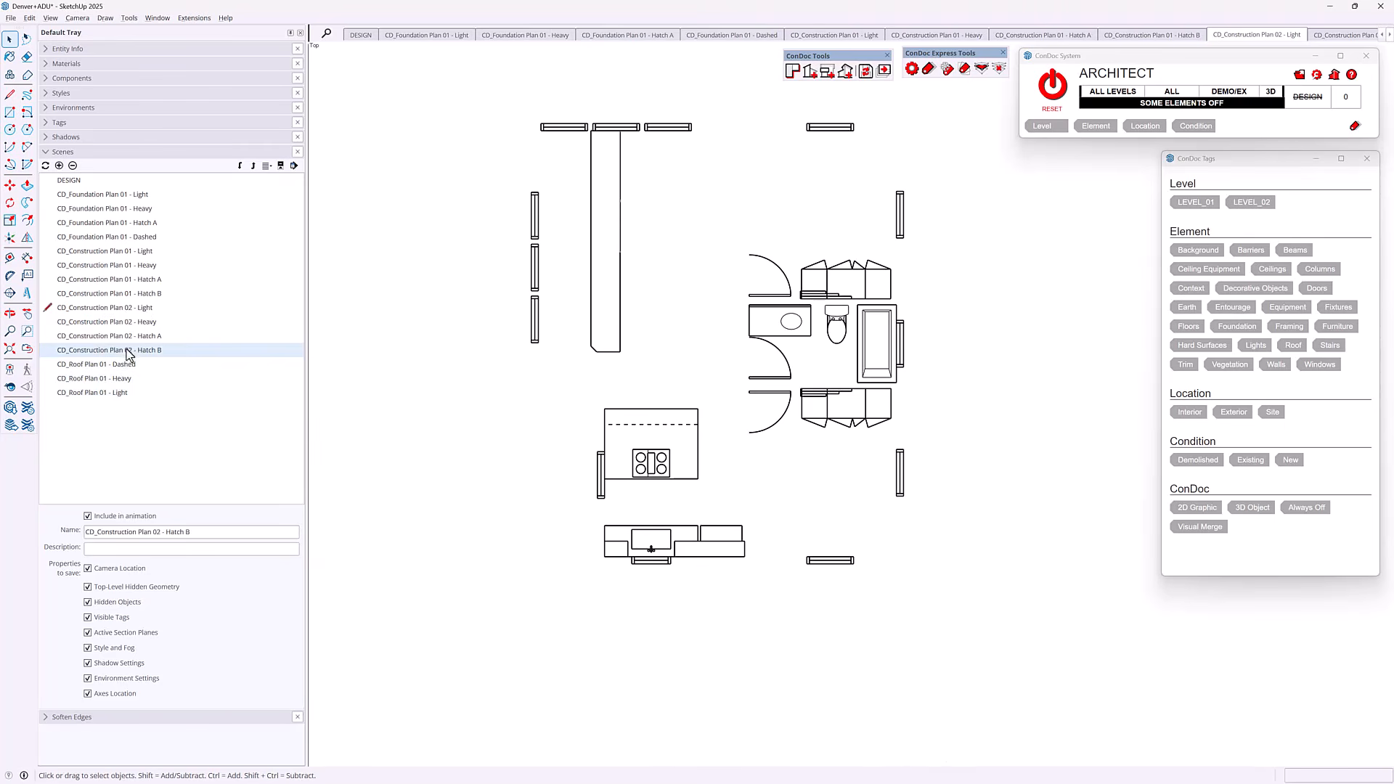
shift+click(131, 308)
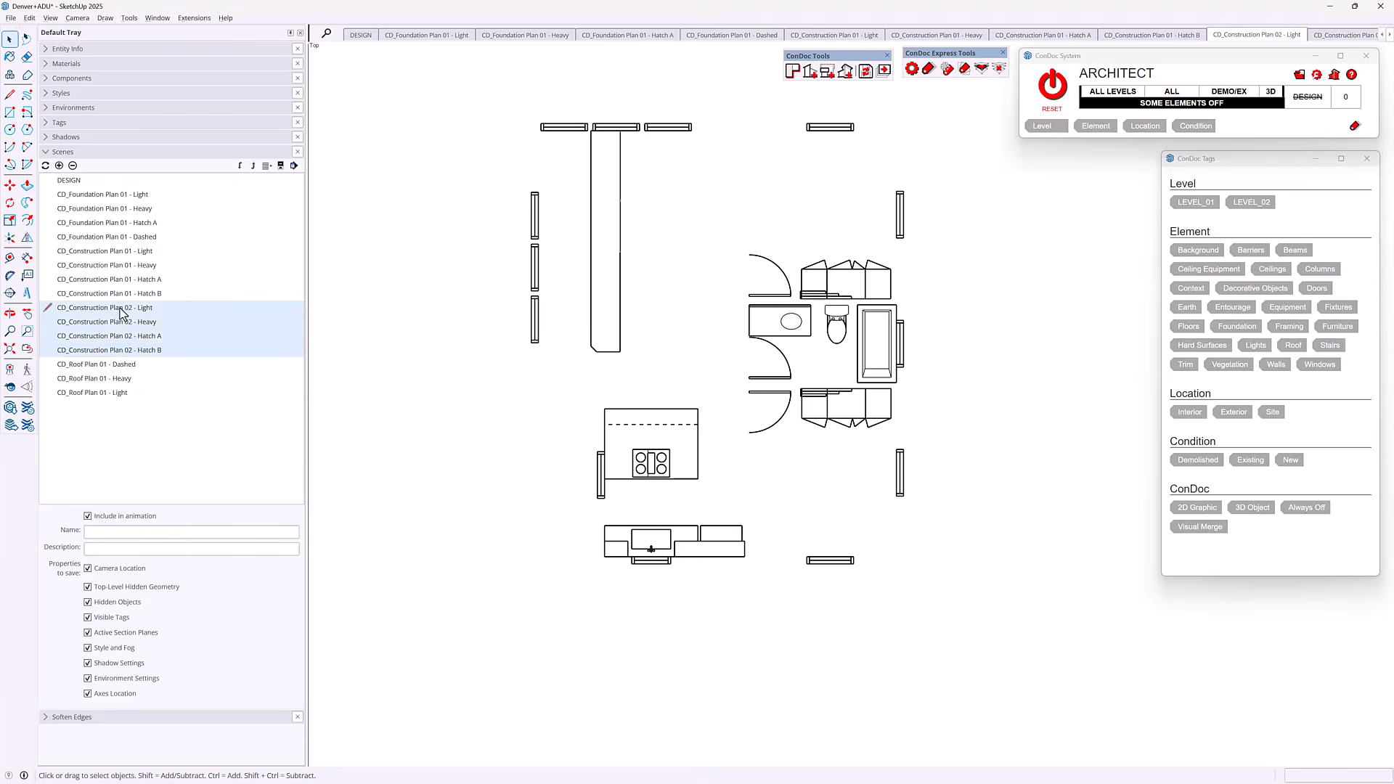
Select the Construction Plan 01 scenes as a group, and step through the scenes from Construction Plan 02 - Heavy to Roof Plan 01 - Light.
click(129, 294)
shift+click(137, 254)
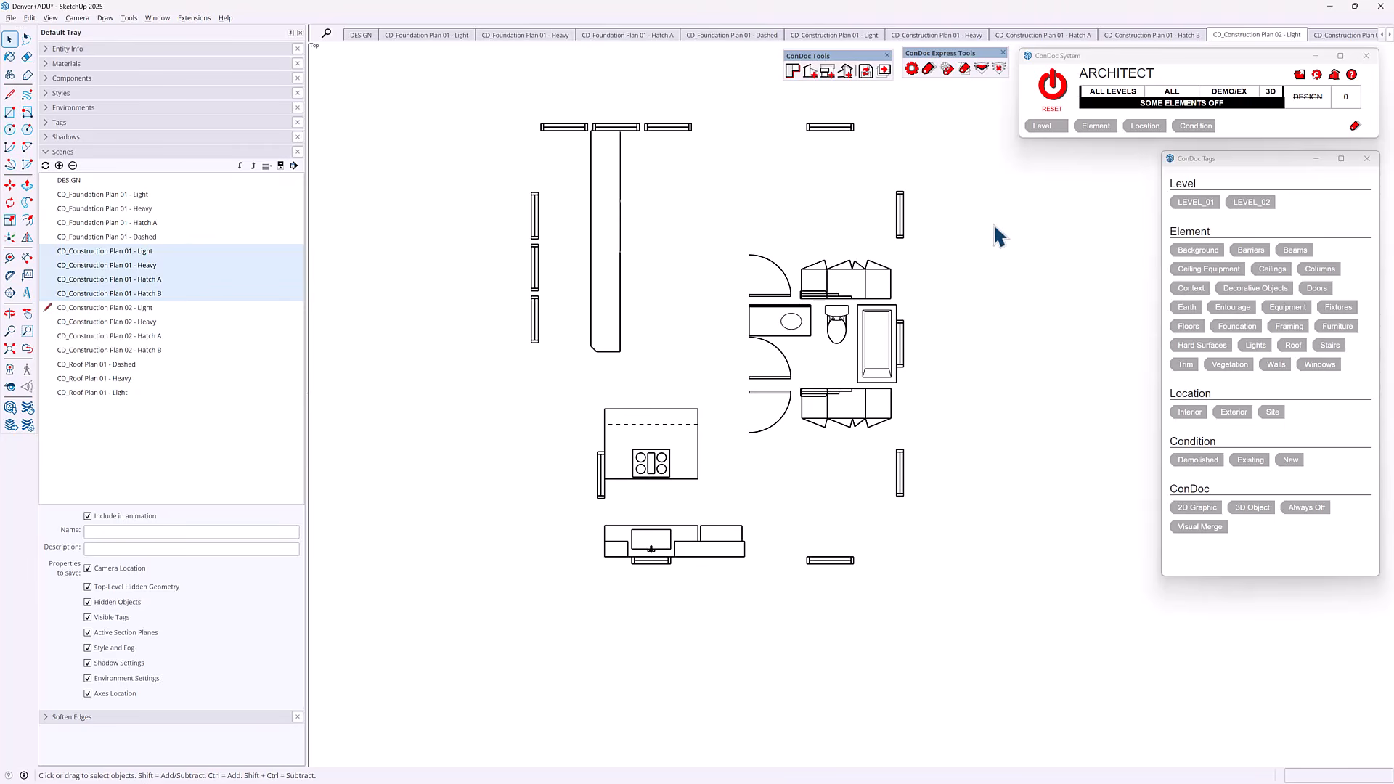
key(Page_Down)
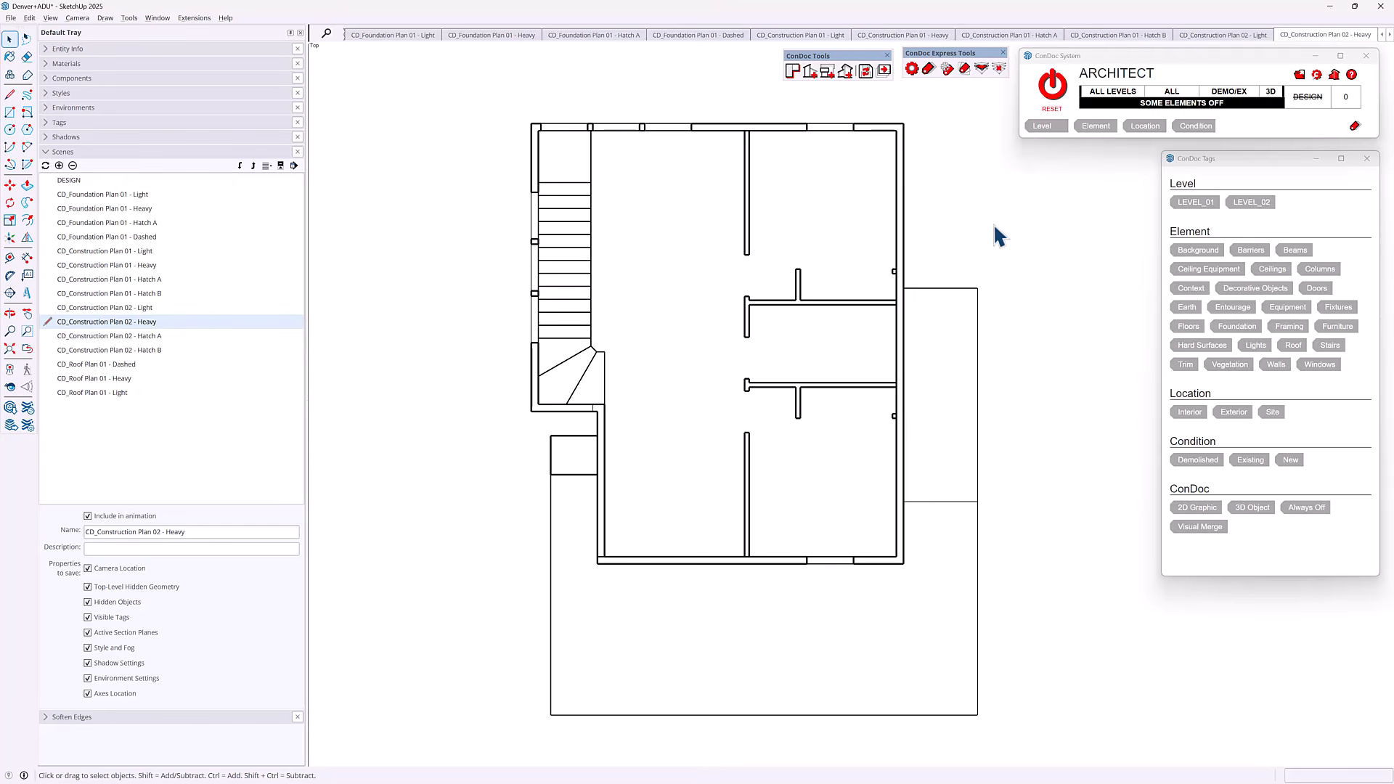
key(Page_Down)
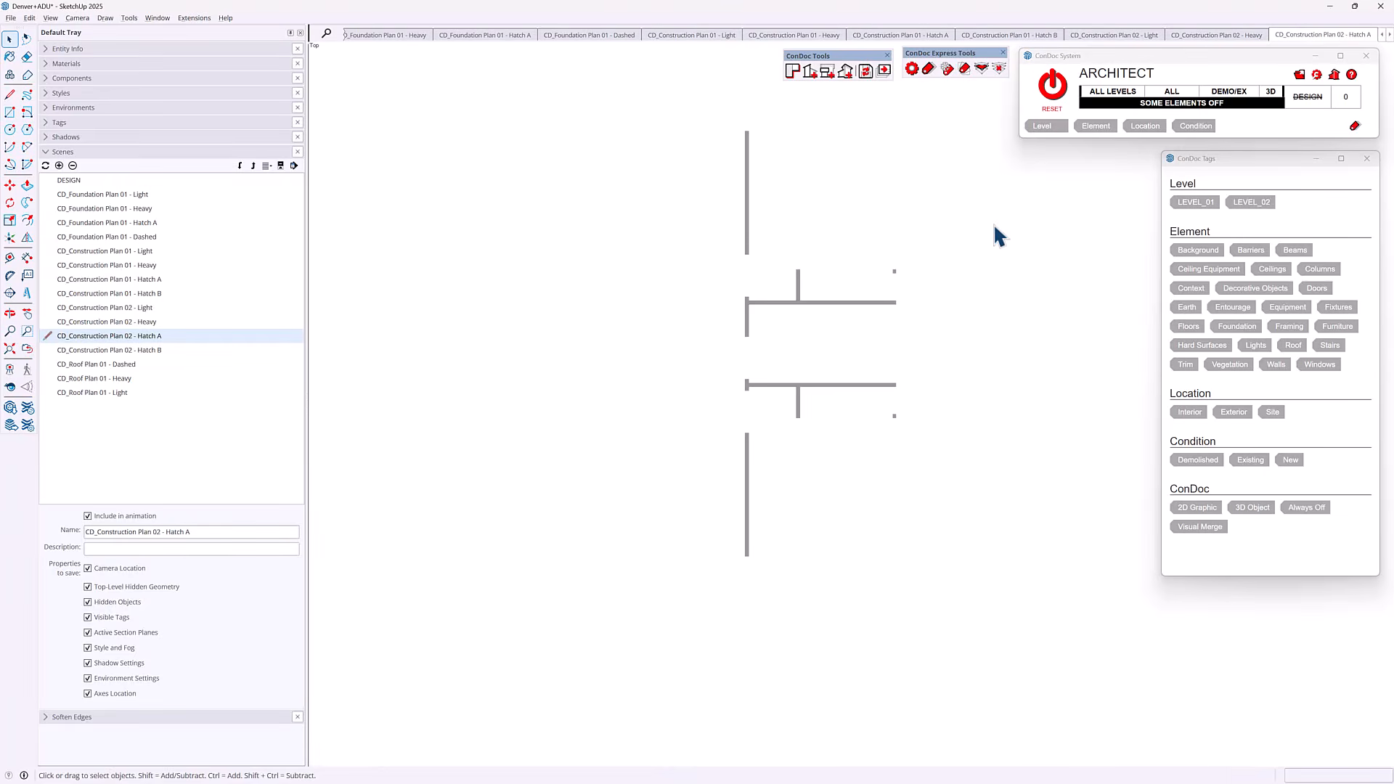
key(Page_Down)
key(Page_Down)
key(Page_Down)
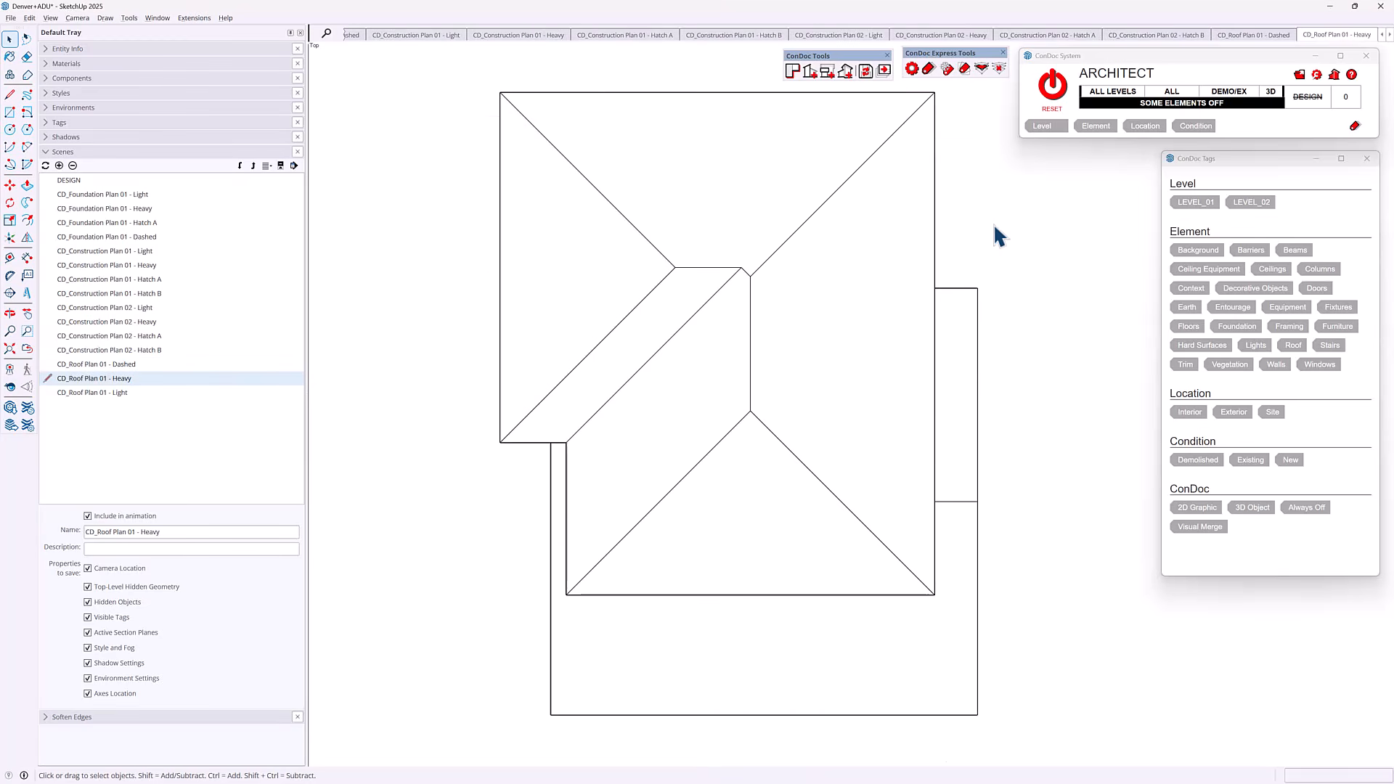
key(Page_Down)
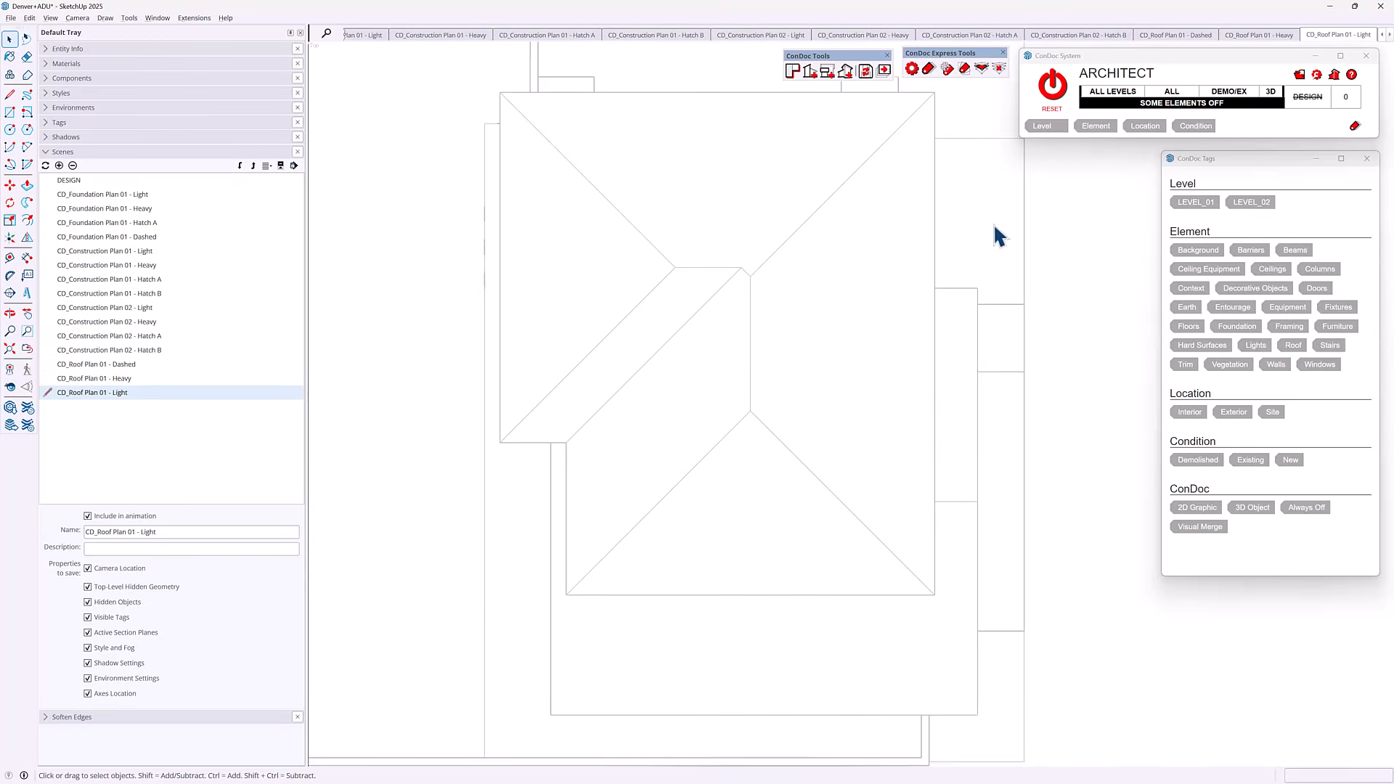
Step back from the Roof Plan 01 scenes to Construction Plan 02 - Light, comparing the Heavy, Hatch A and Hatch B scenes.
key(Page_Down)
key(Page_Up)
key(Page_Up)
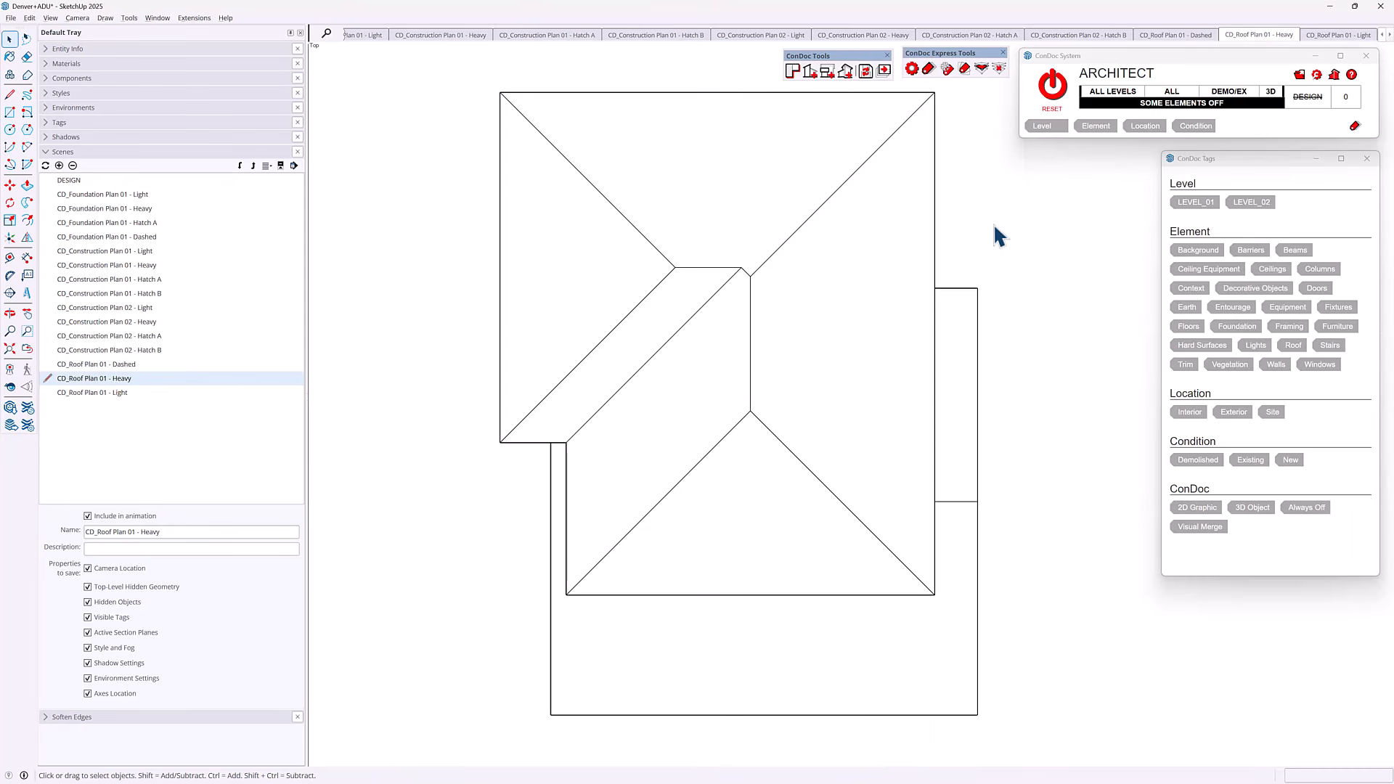
key(Page_Up)
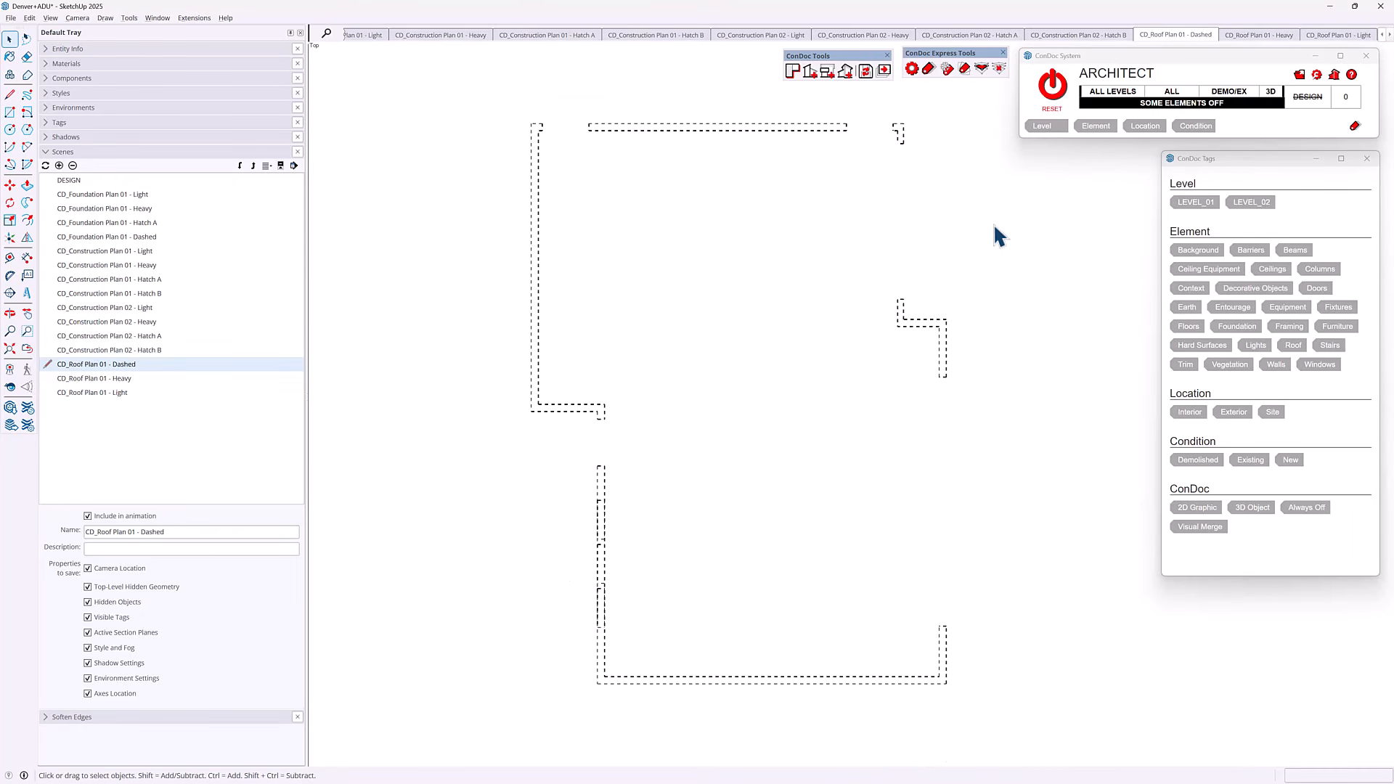
key(Page_Up)
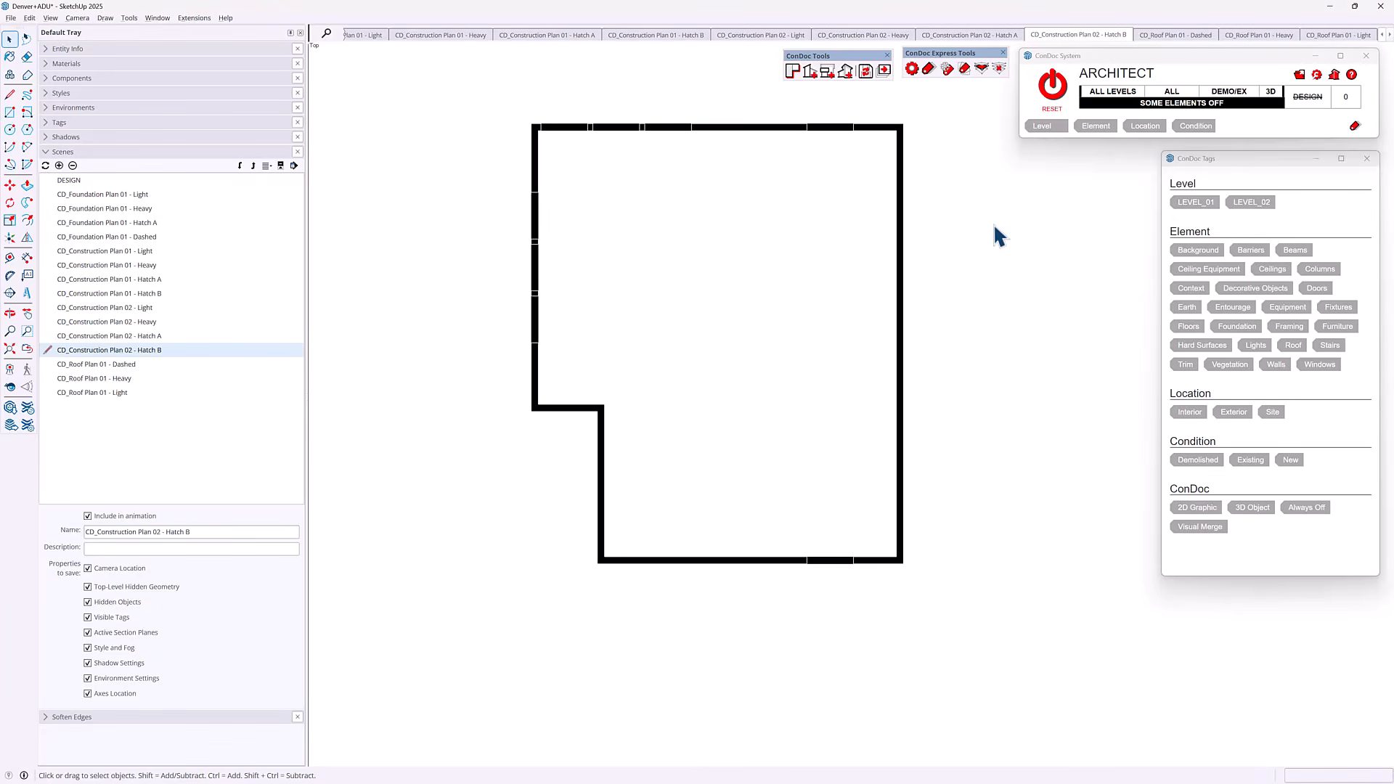
key(Page_Up)
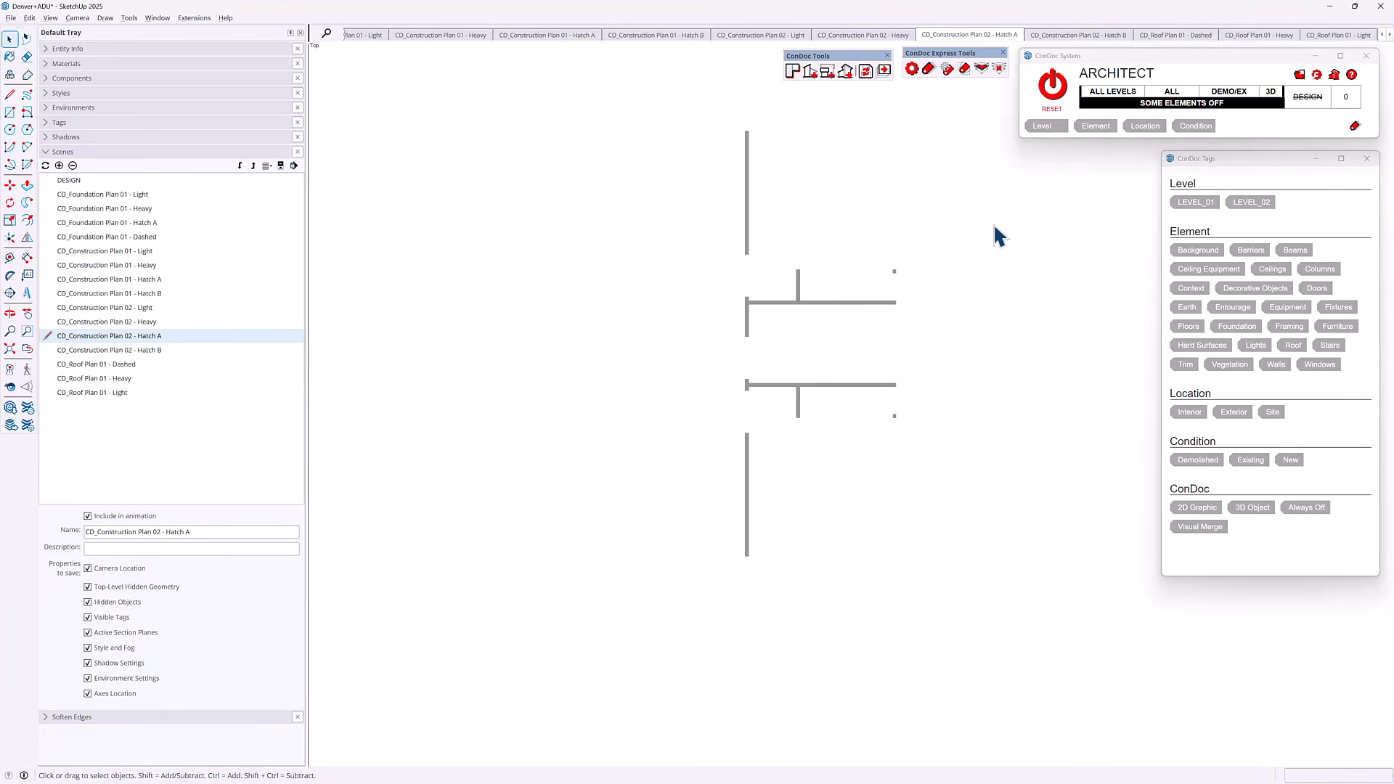
key(Page_Up)
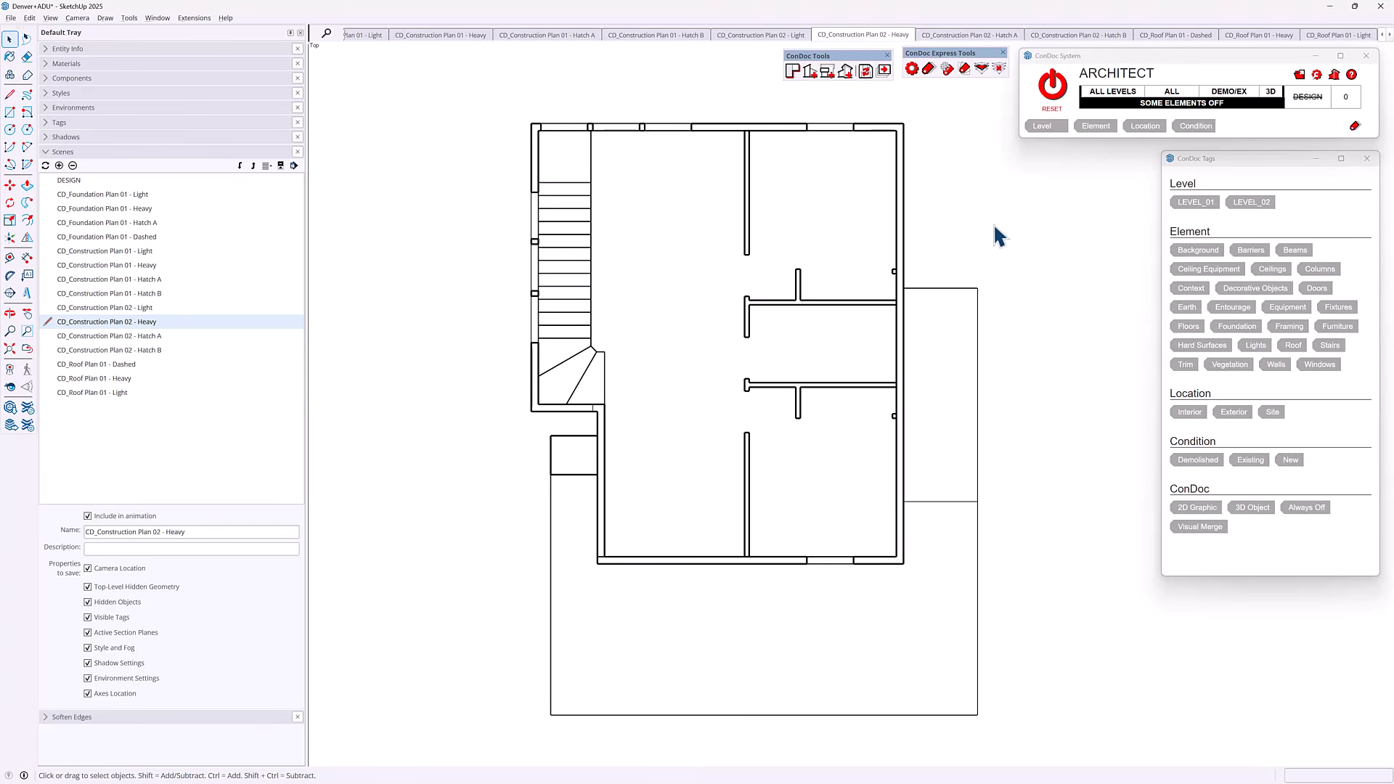
key(Page_Down)
key(Page_Down)
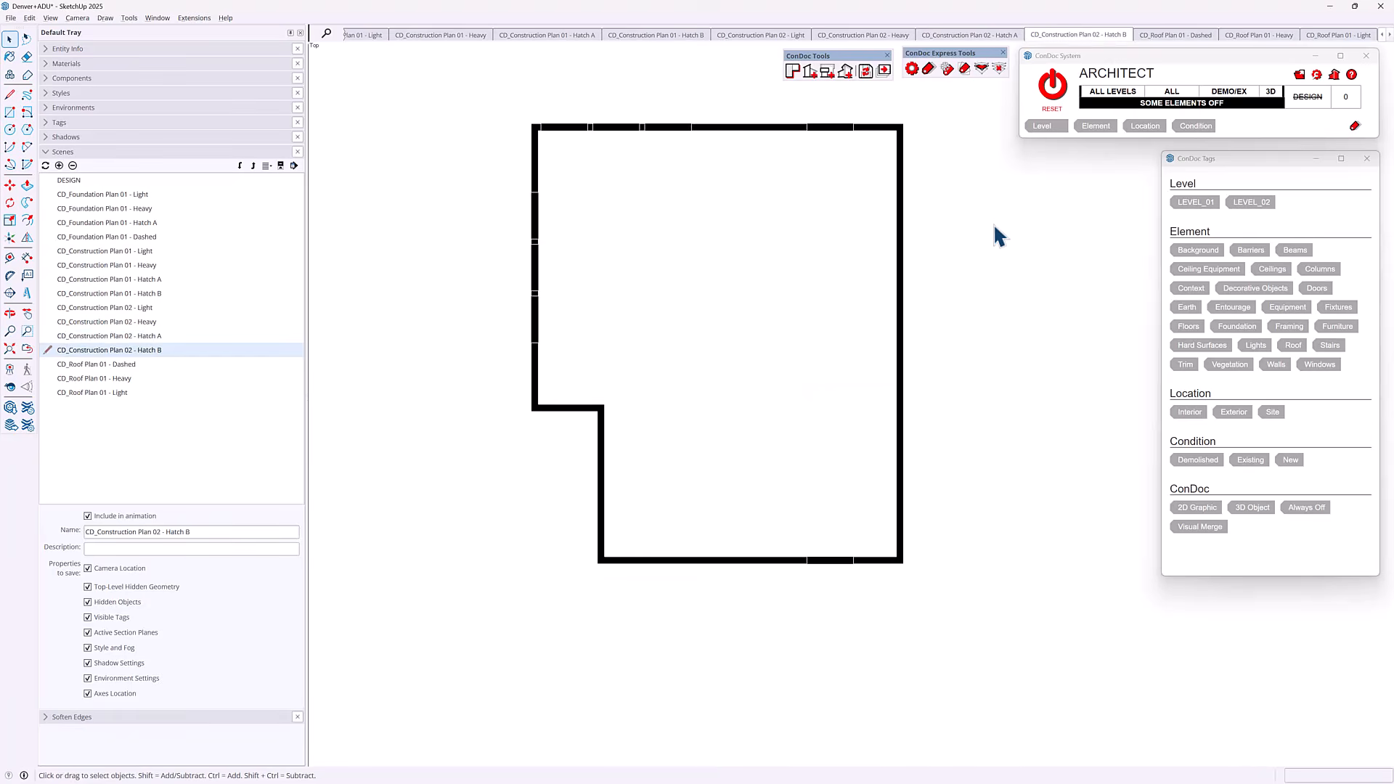
key(Page_Up)
key(Page_Up)
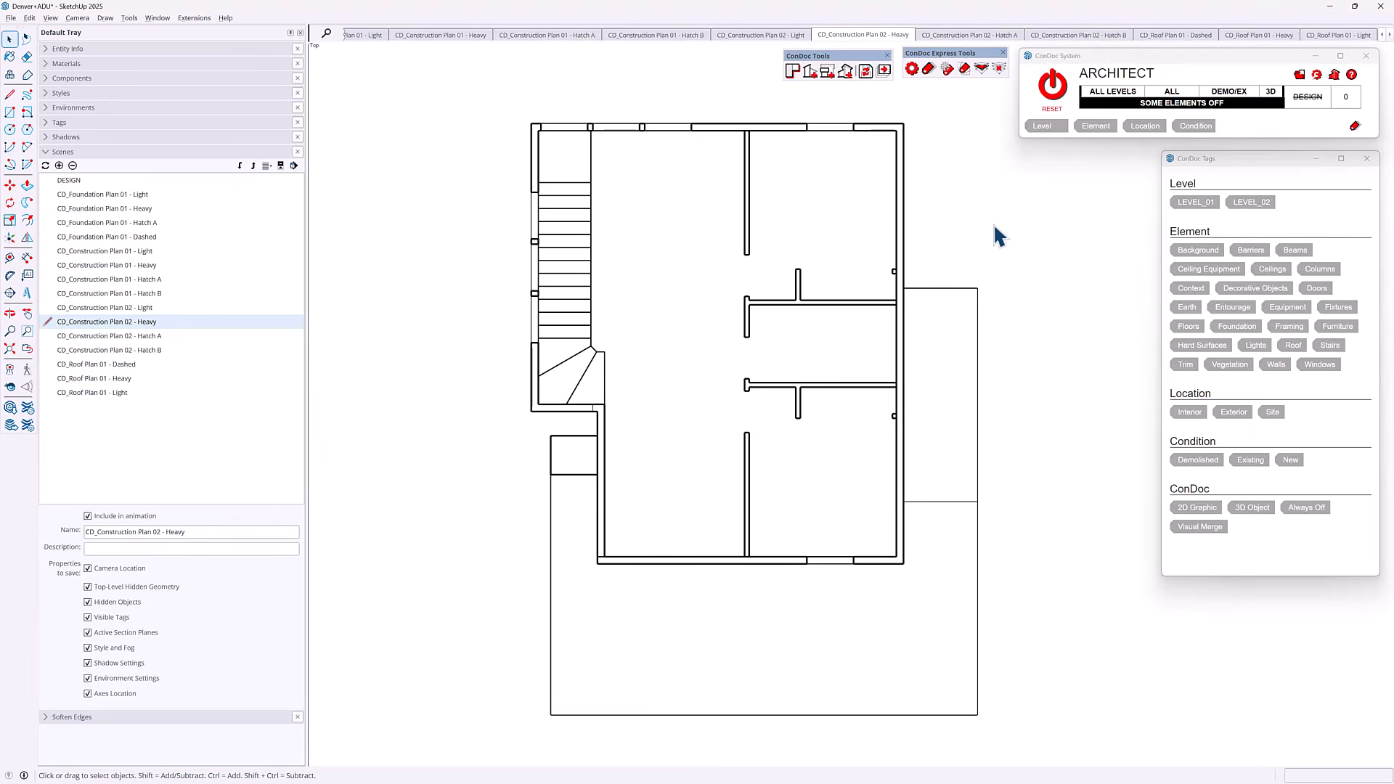
key(Page_Up)
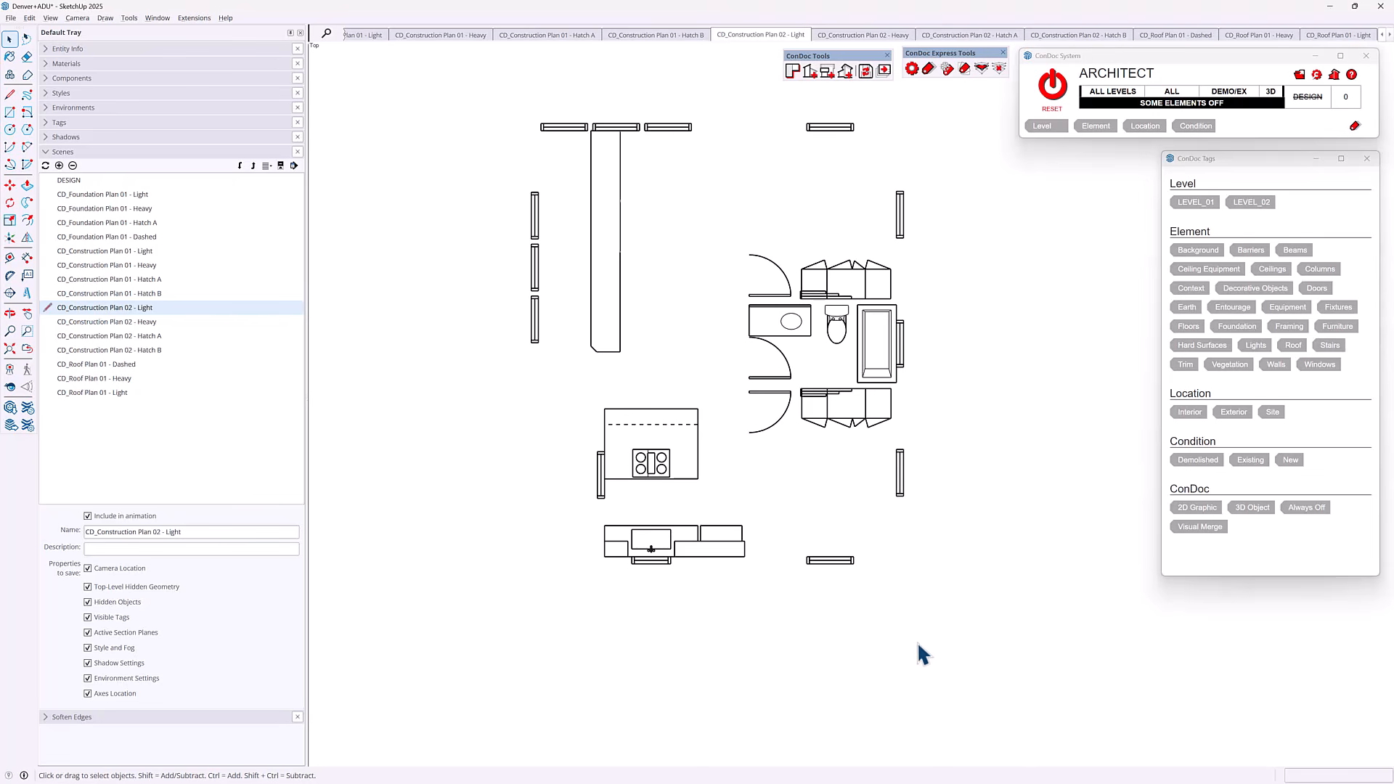
View the Construction Plan 02 - Light objects in 3D and step back through the Construction Plan 01 scenes to Light.
middle_drag(918, 641, 719, 351)
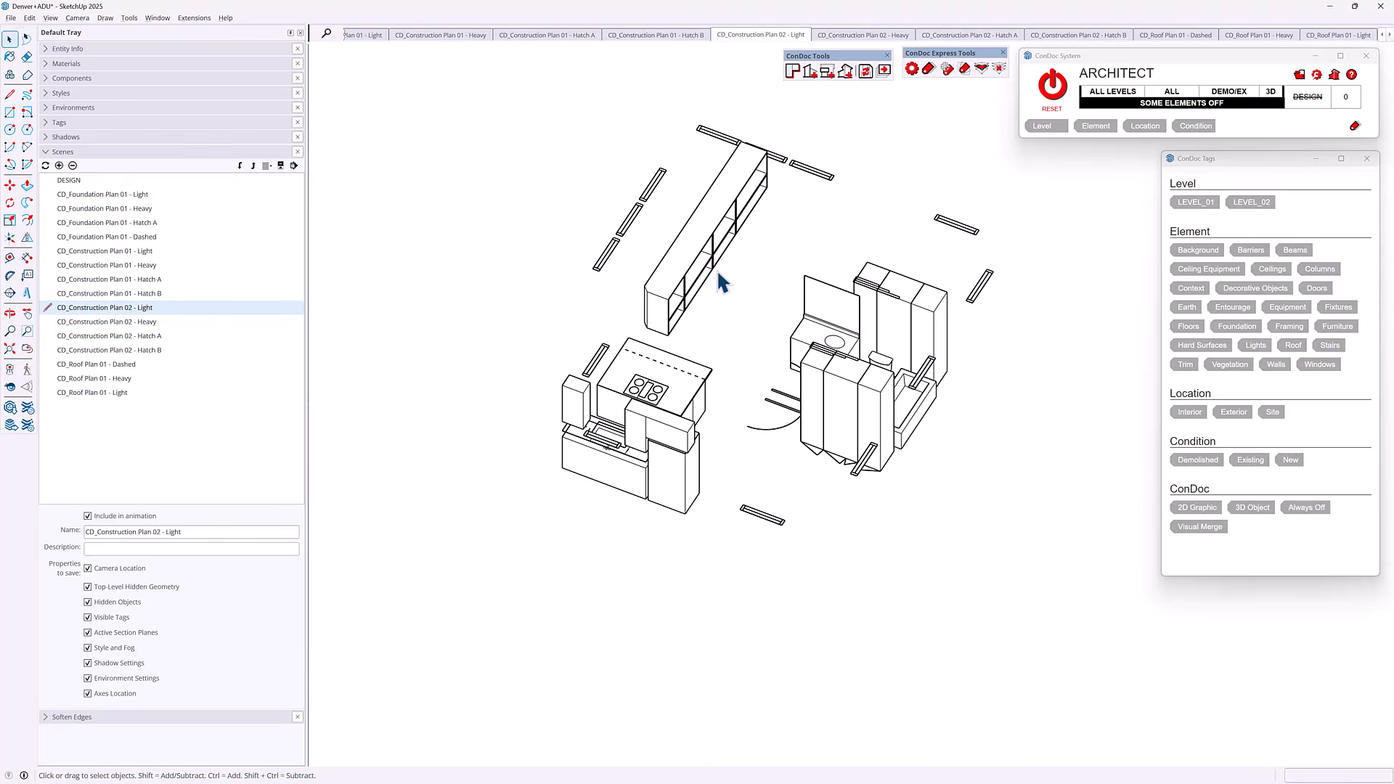
key(Page_Up)
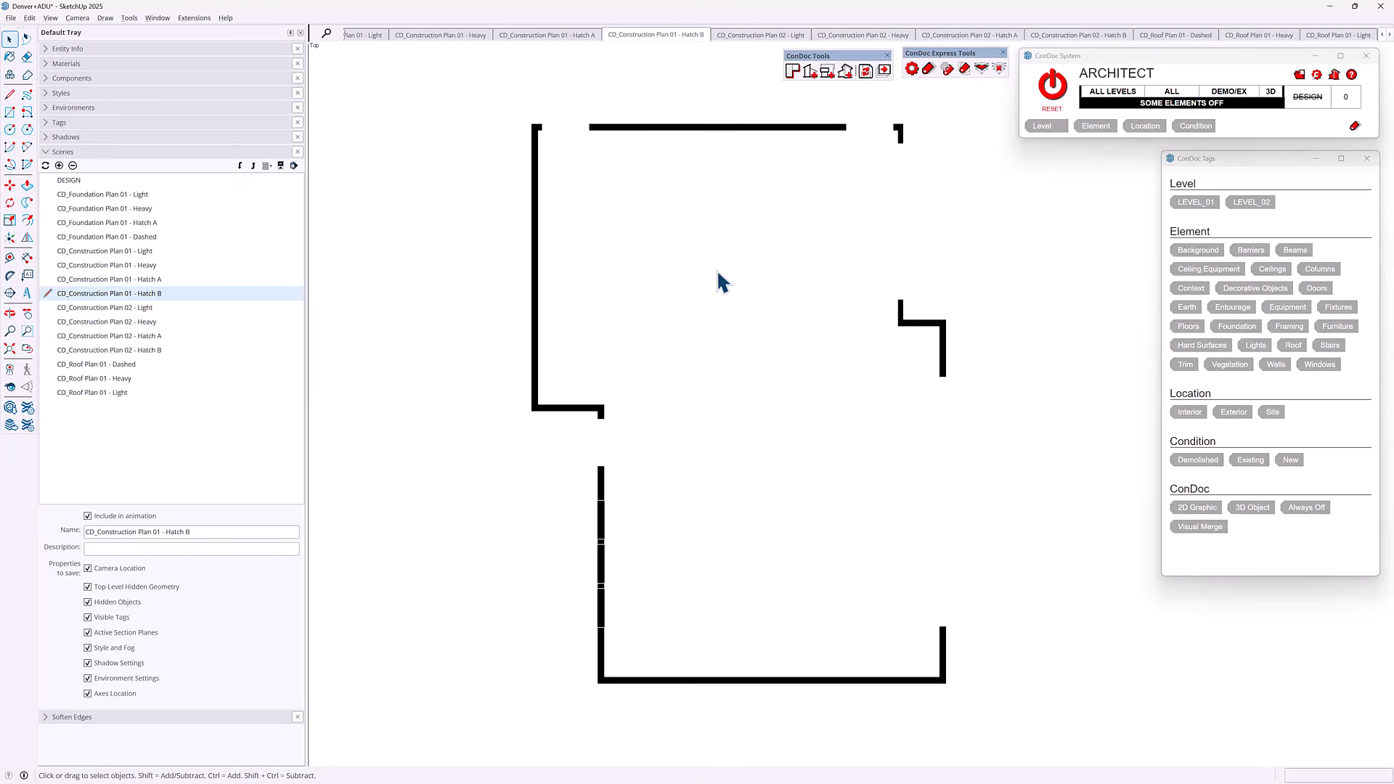
key(Page_Up)
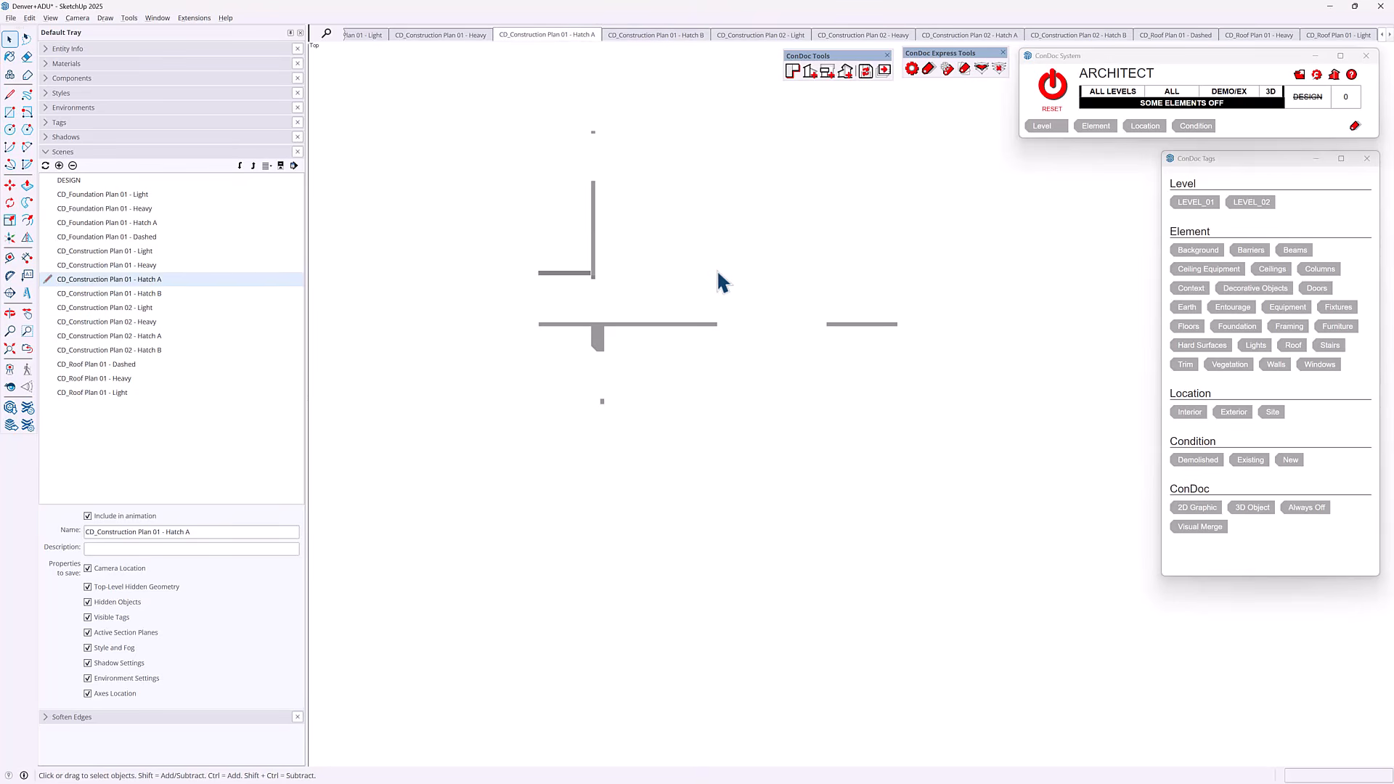
key(Page_Up)
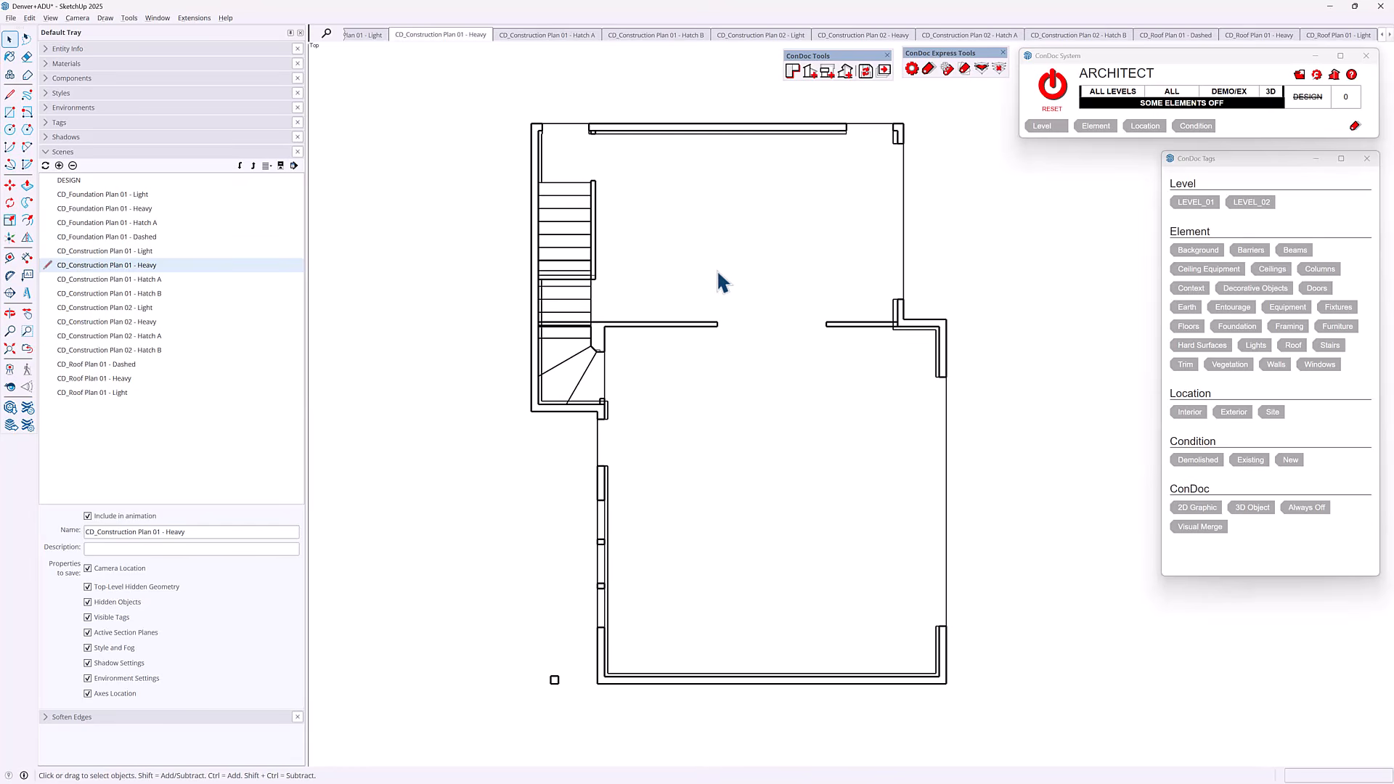
key(Page_Up)
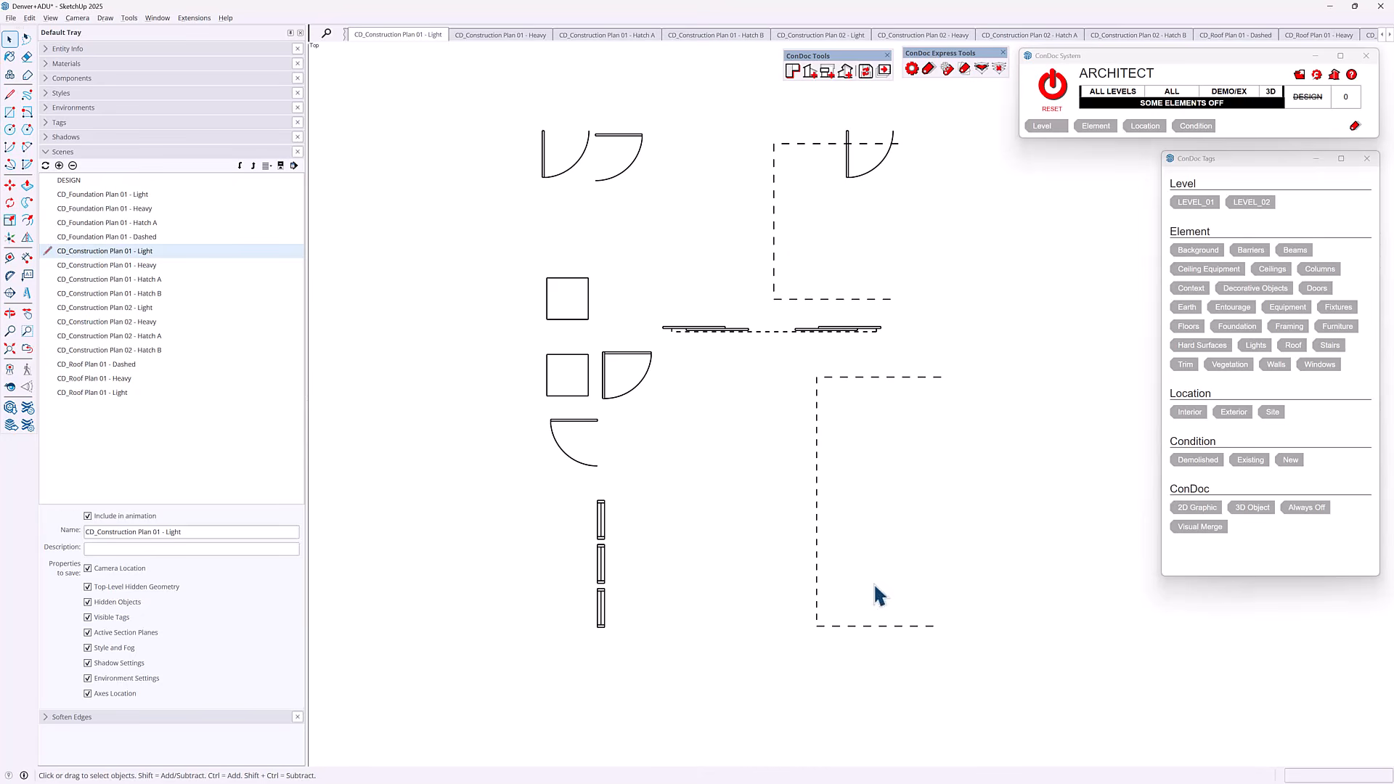
View the Construction Plan 01 - Light scene in 3D and select the interior swing door beside the square outlines.
middle_drag(874, 581, 672, 356)
click(681, 367)
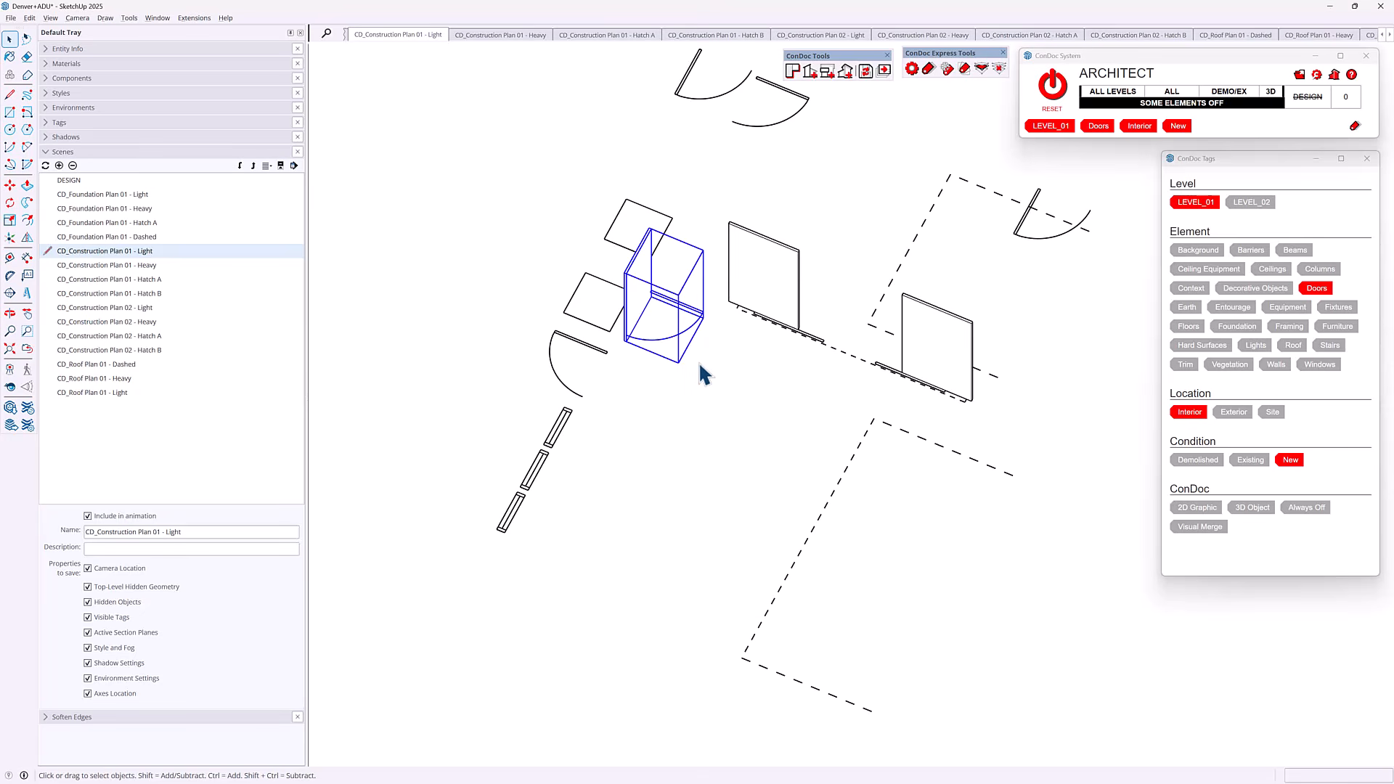
key(m)
click(726, 386)
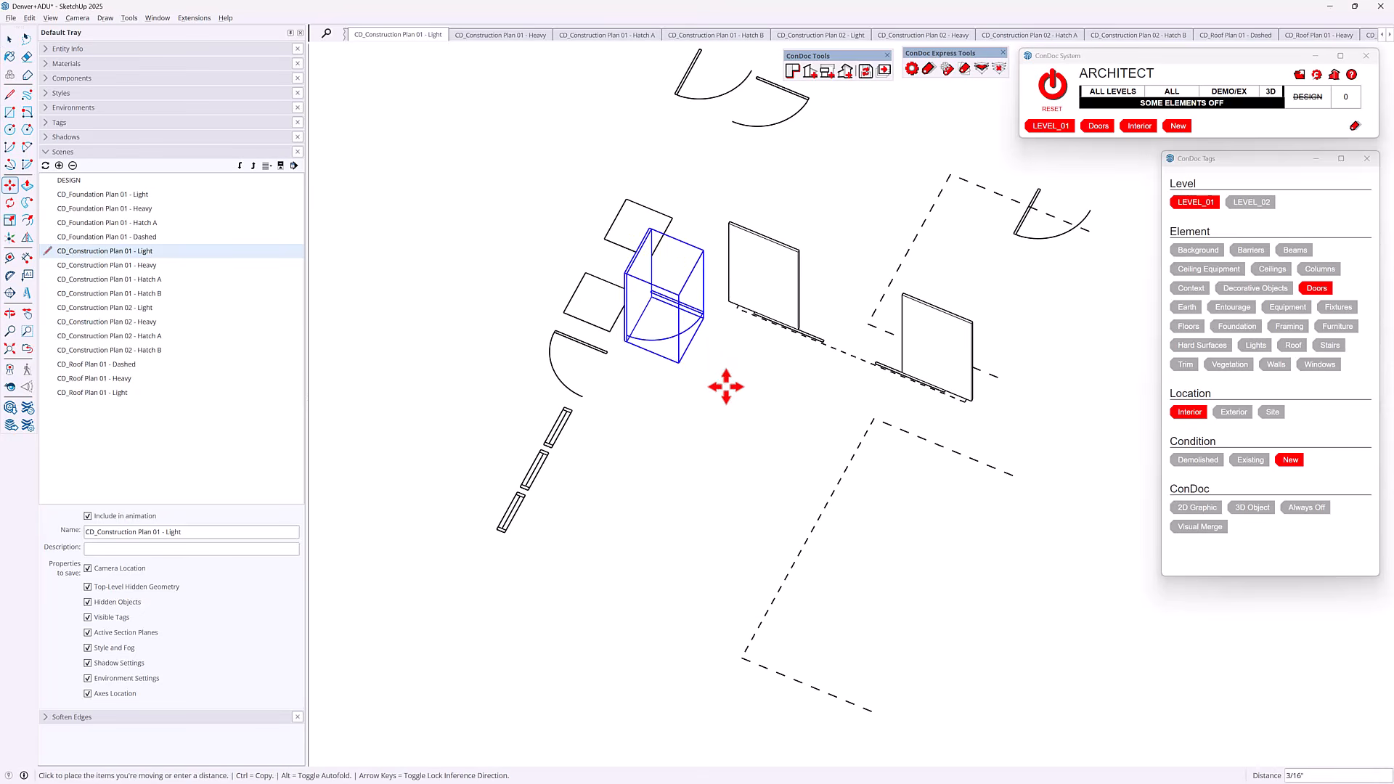
key(Escape)
key(space)
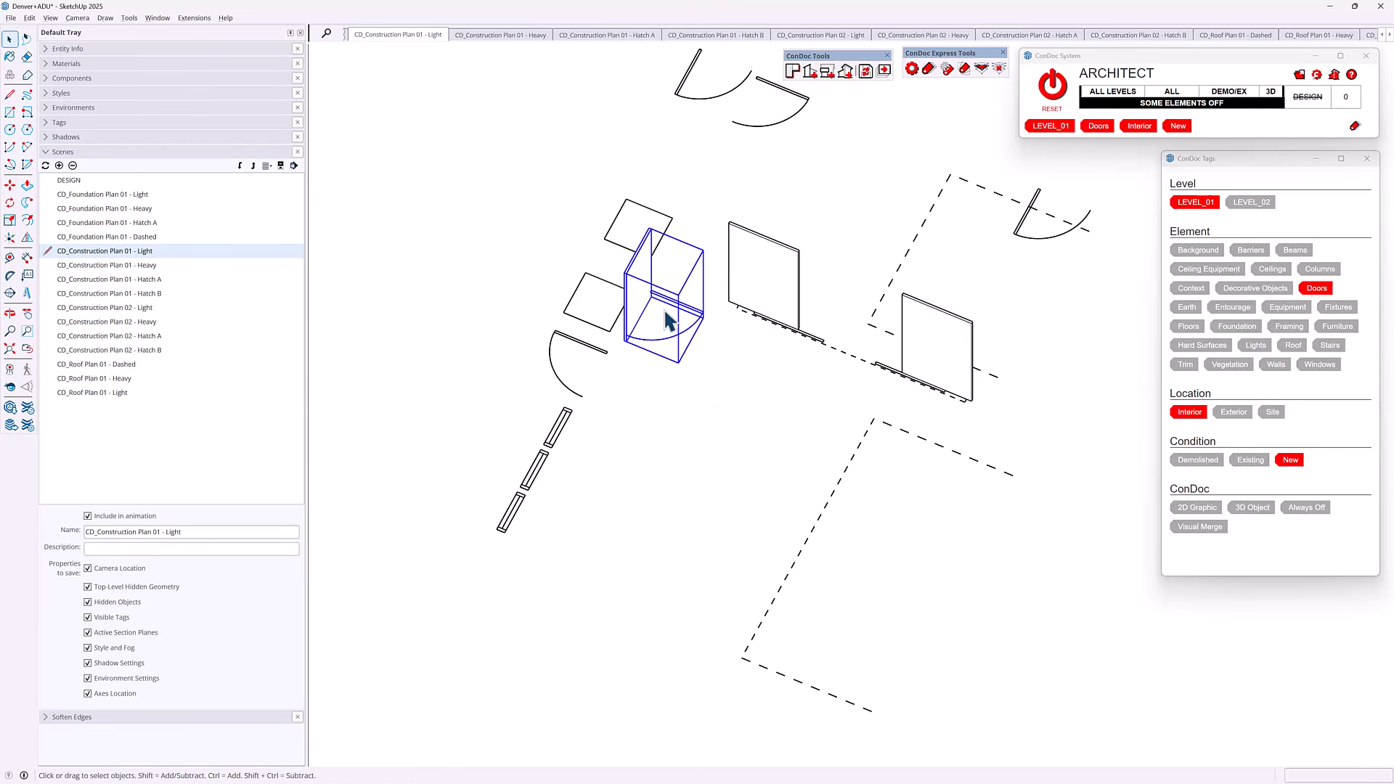
Restore the saved top view of the CD_Construction Plan 01 - Light scene and clear the door selection.
click(649, 310)
click(642, 299)
click(419, 36)
click(641, 339)
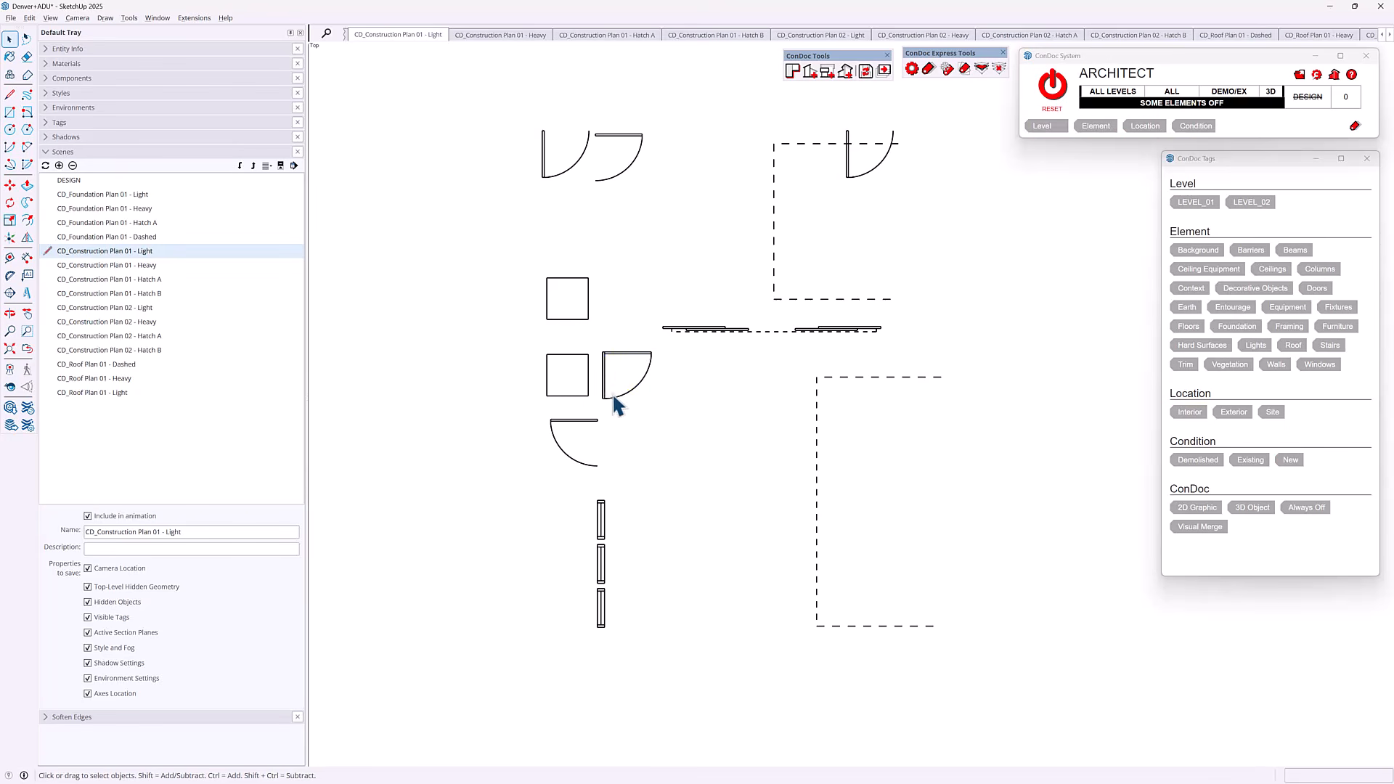
Select the interior swing door again and examine its panel and swing graphic up close in plan and in 3D.
scroll(613, 396, up, 5)
click(704, 312)
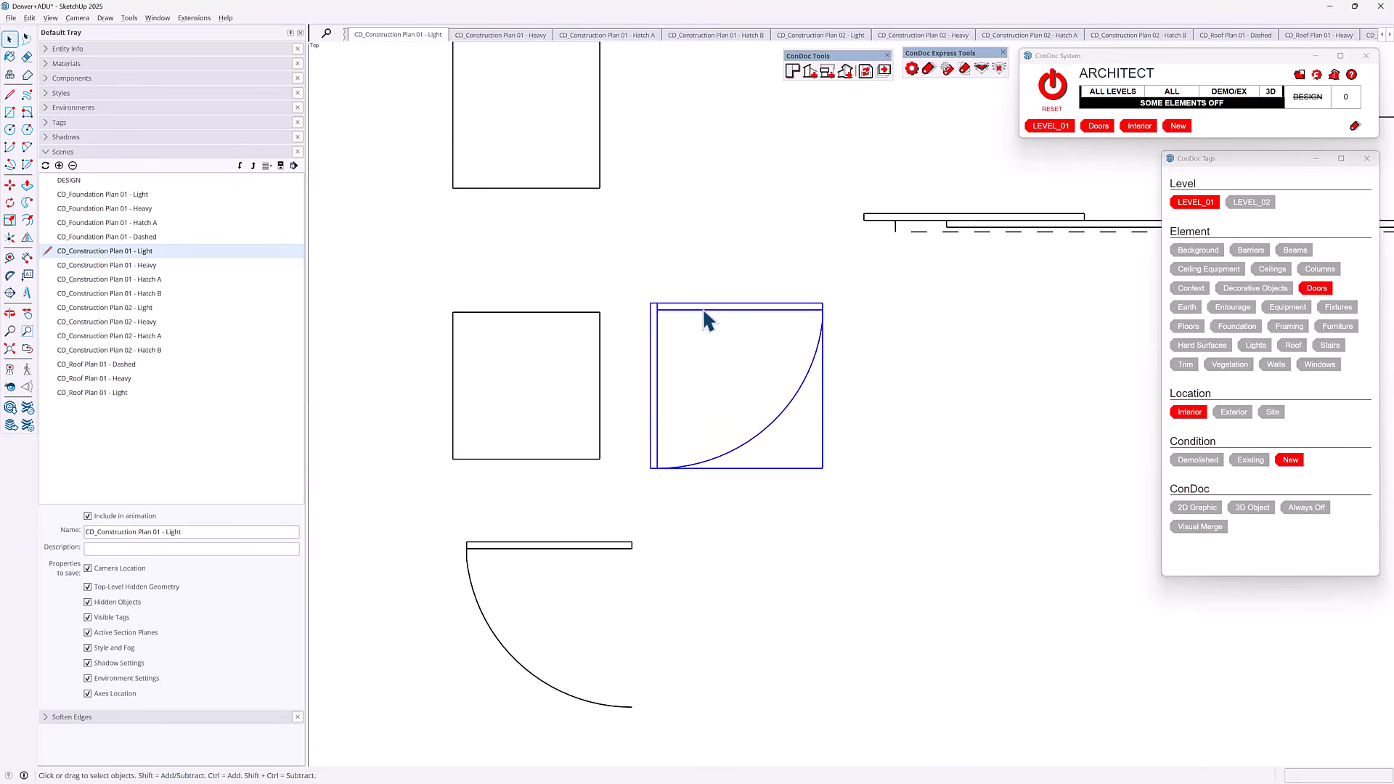
scroll(708, 341, up, 2)
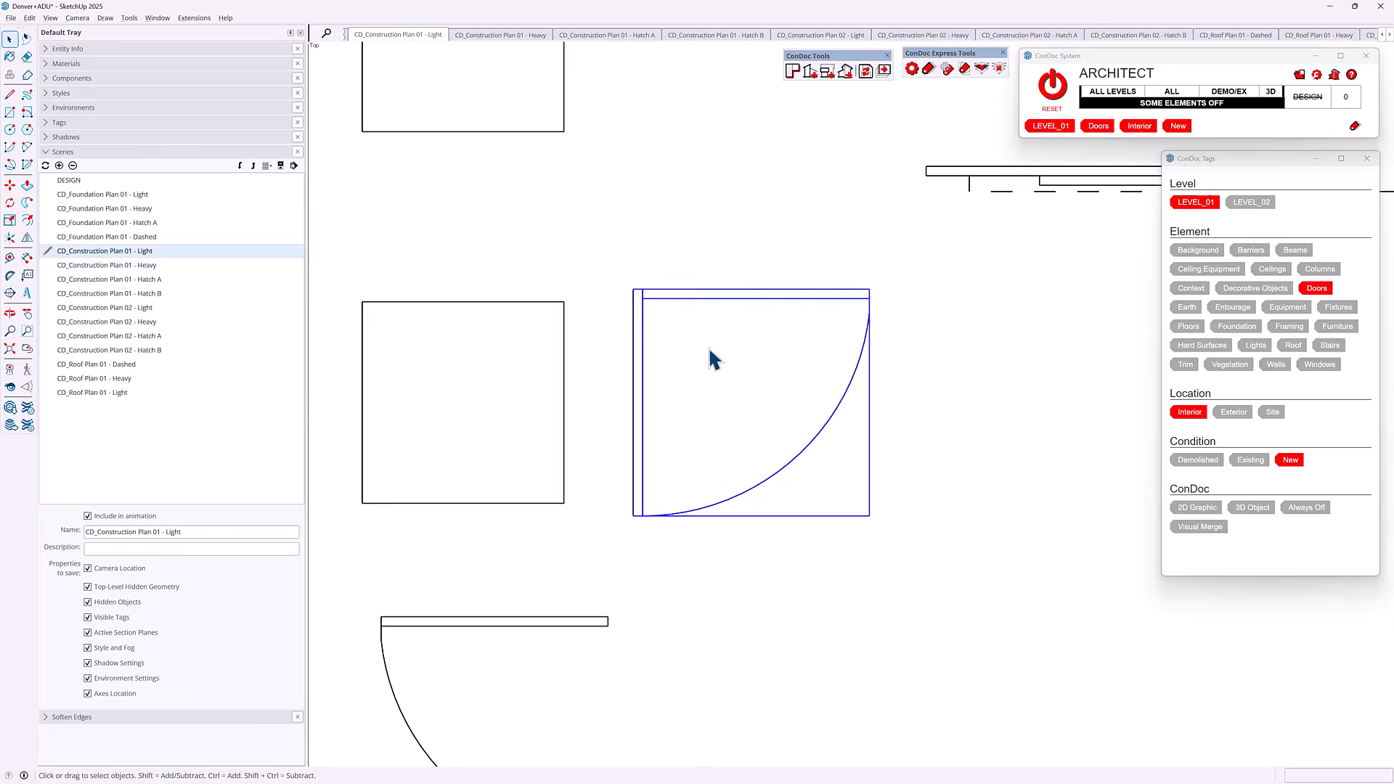
middle_drag(710, 354, 714, 244)
middle_drag(873, 402, 826, 367)
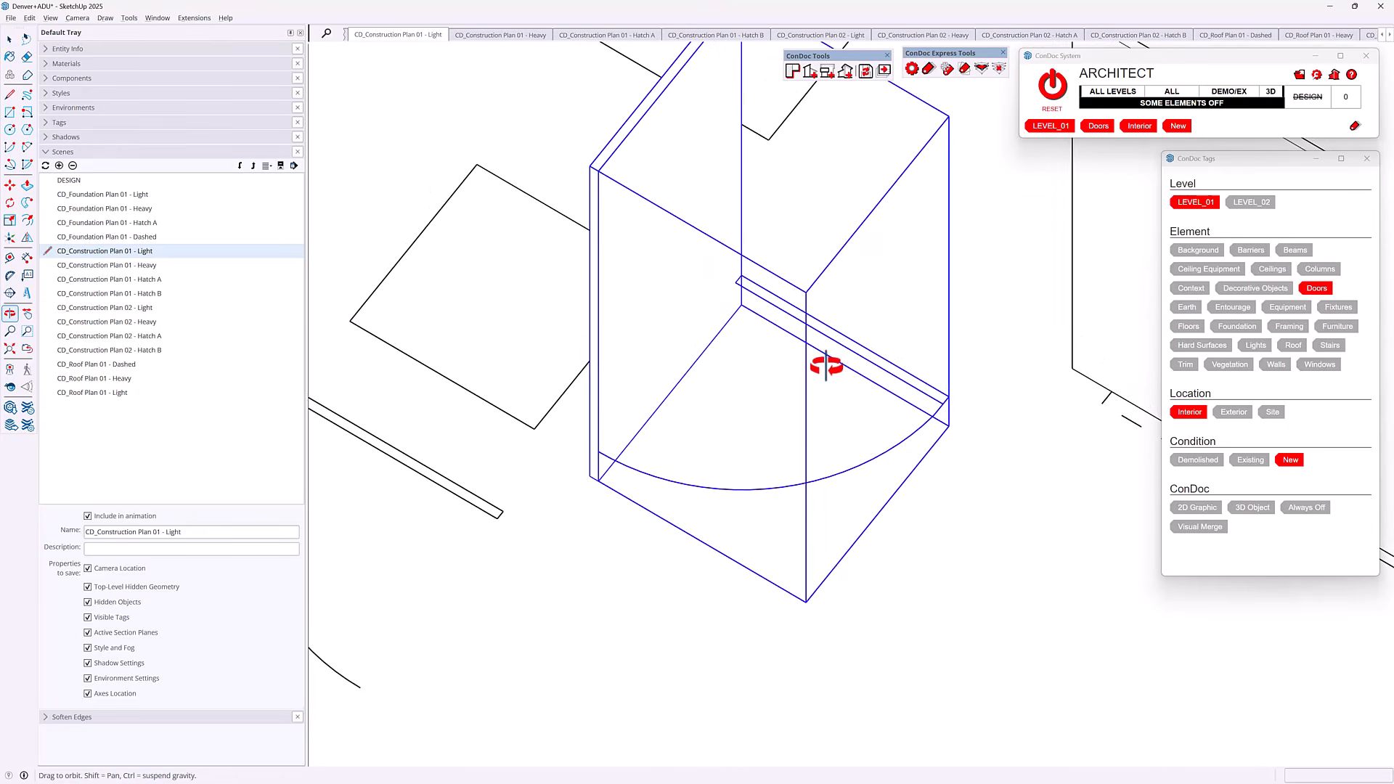
scroll(714, 439, down, 2)
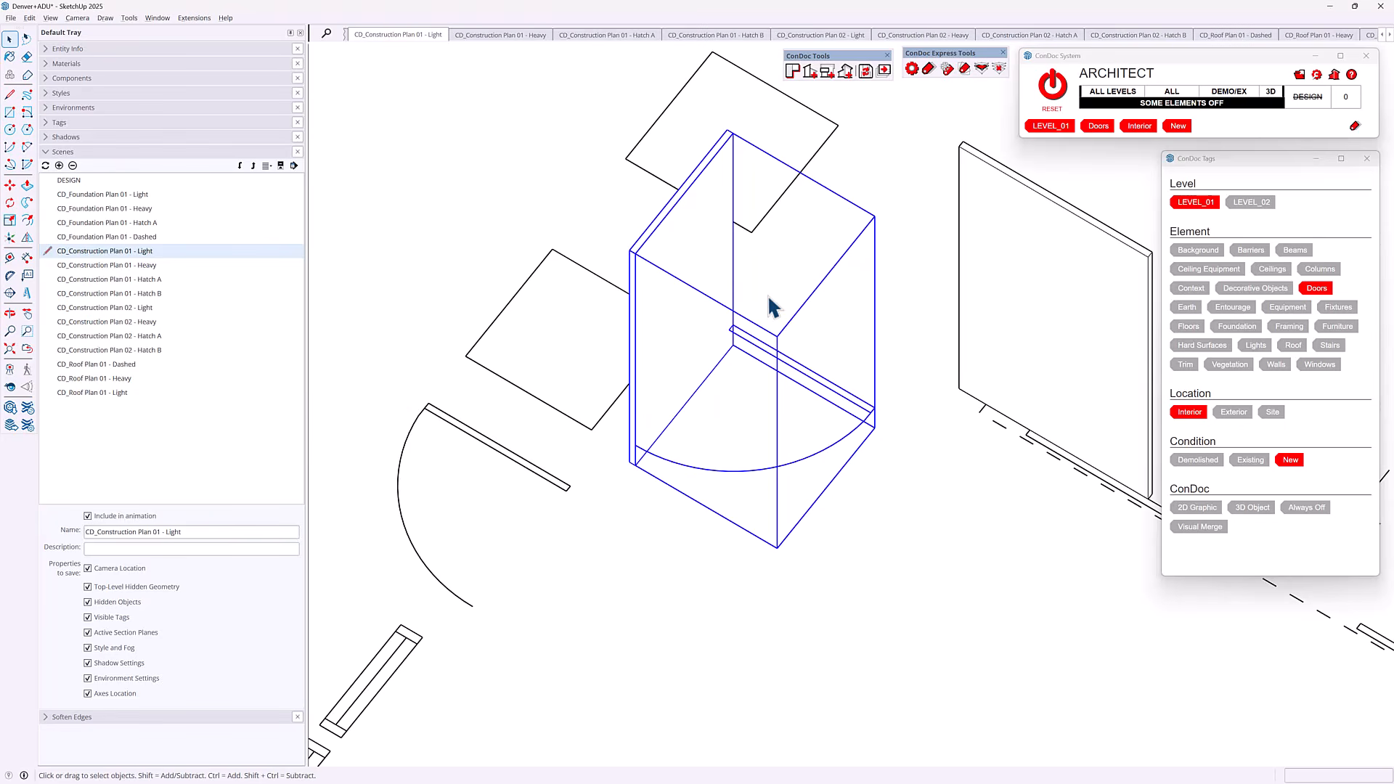
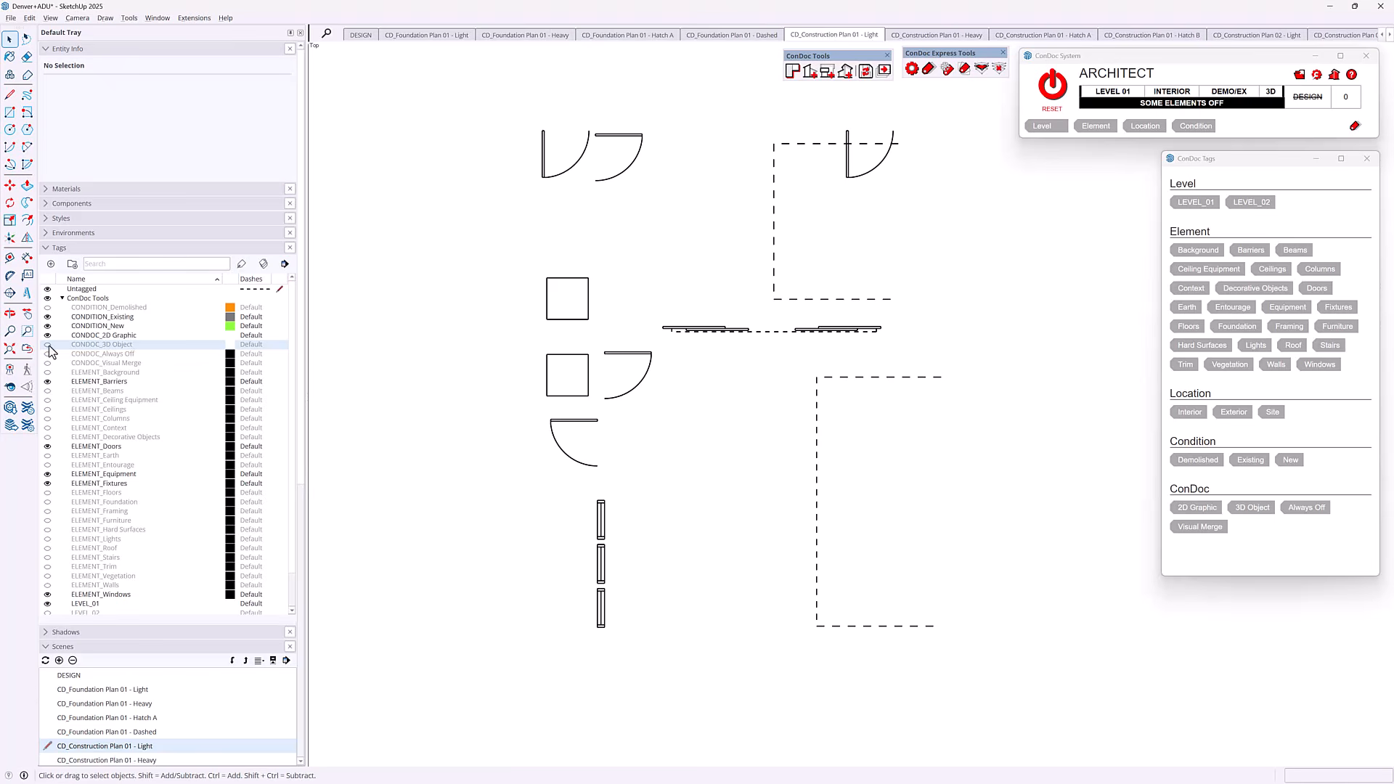
Isolate the interior elements in the DESIGN scene to view the selected swing door in 3D, and return to CD_Construction Plan 01 - Light.
click(618, 367)
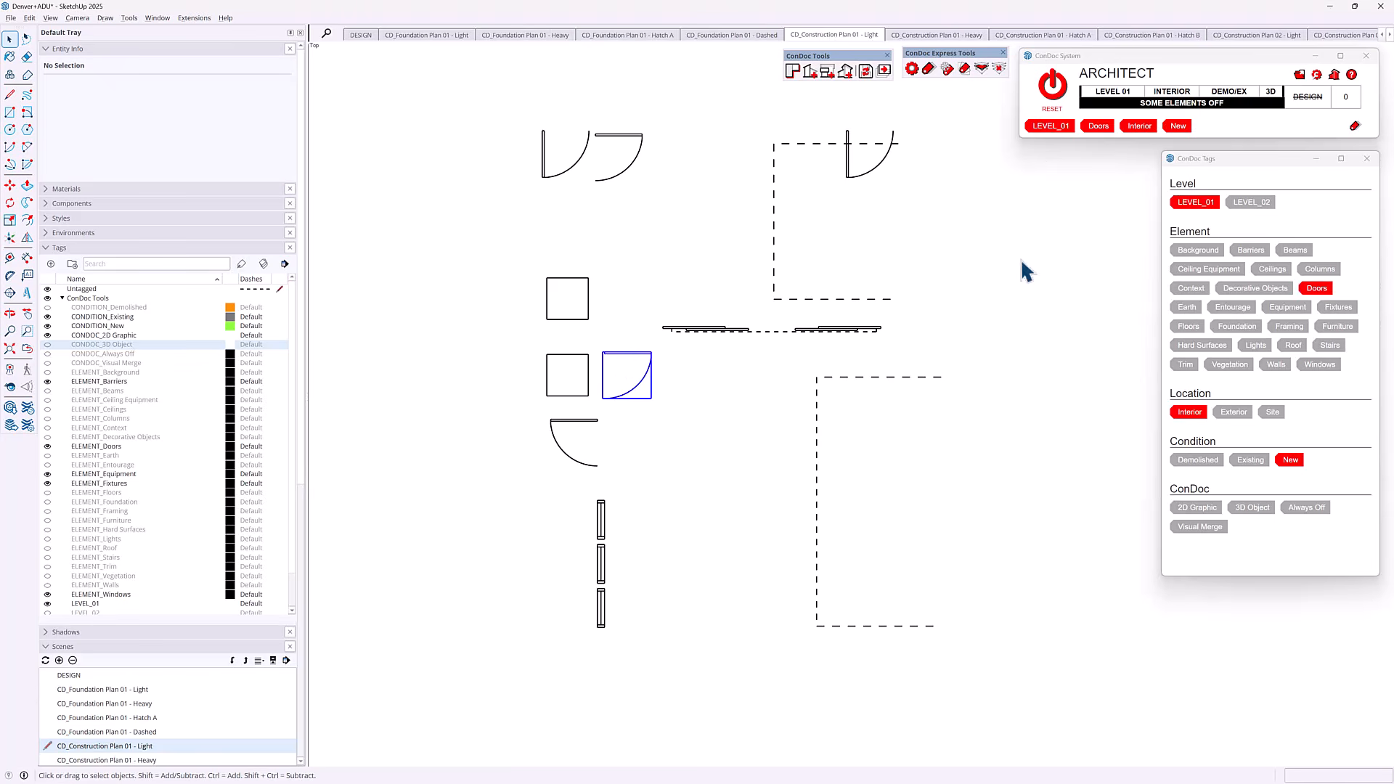
click(1053, 85)
click(1157, 95)
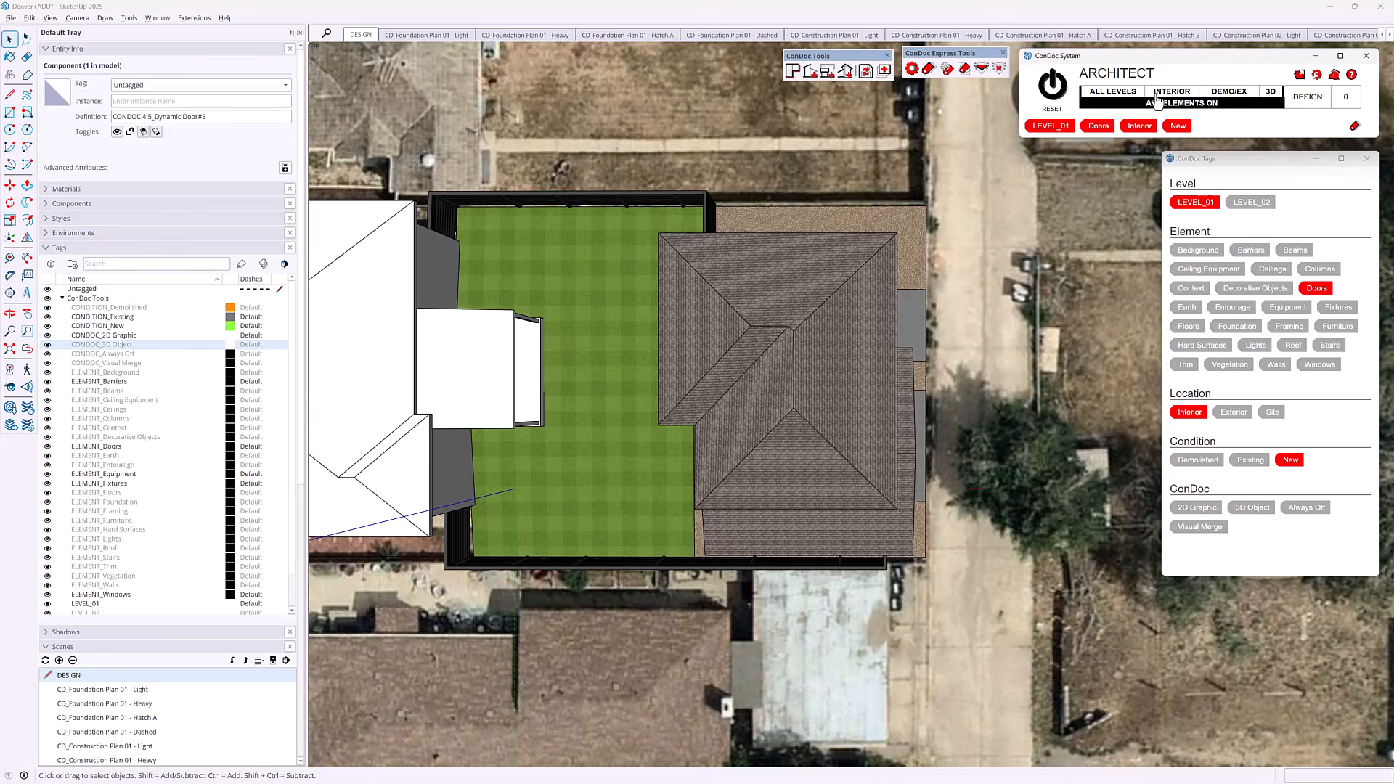
middle_drag(806, 233, 647, 98)
scroll(779, 396, up, 2)
middle_drag(778, 396, 770, 290)
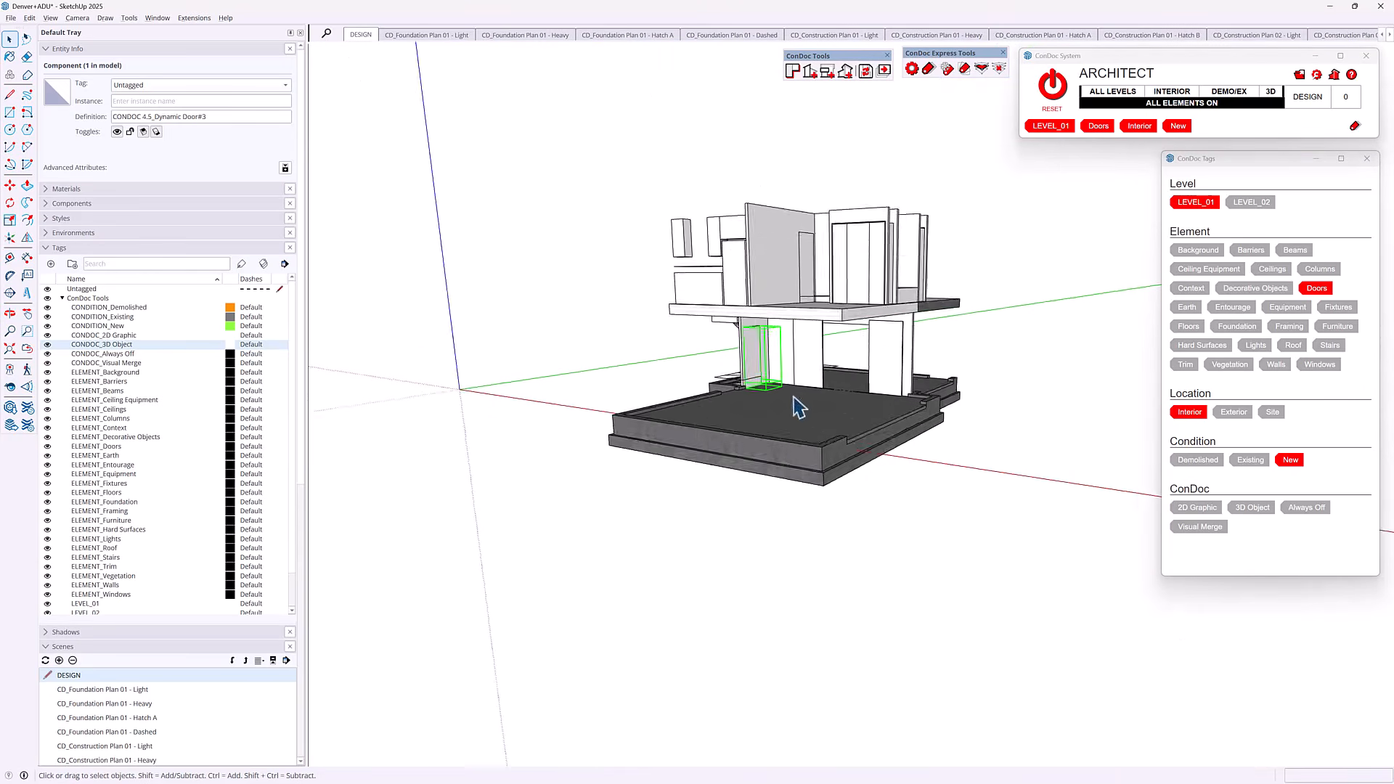
scroll(766, 352, up, 3)
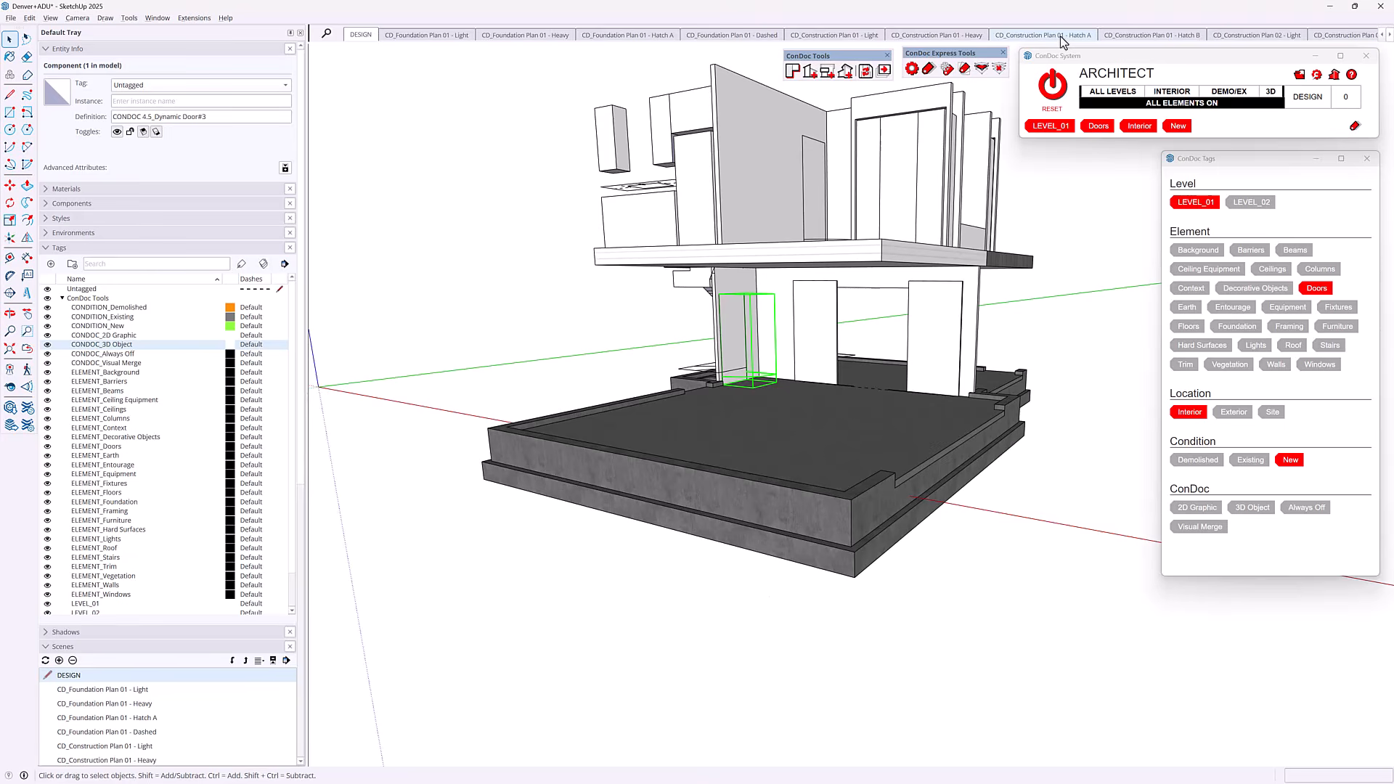
click(872, 36)
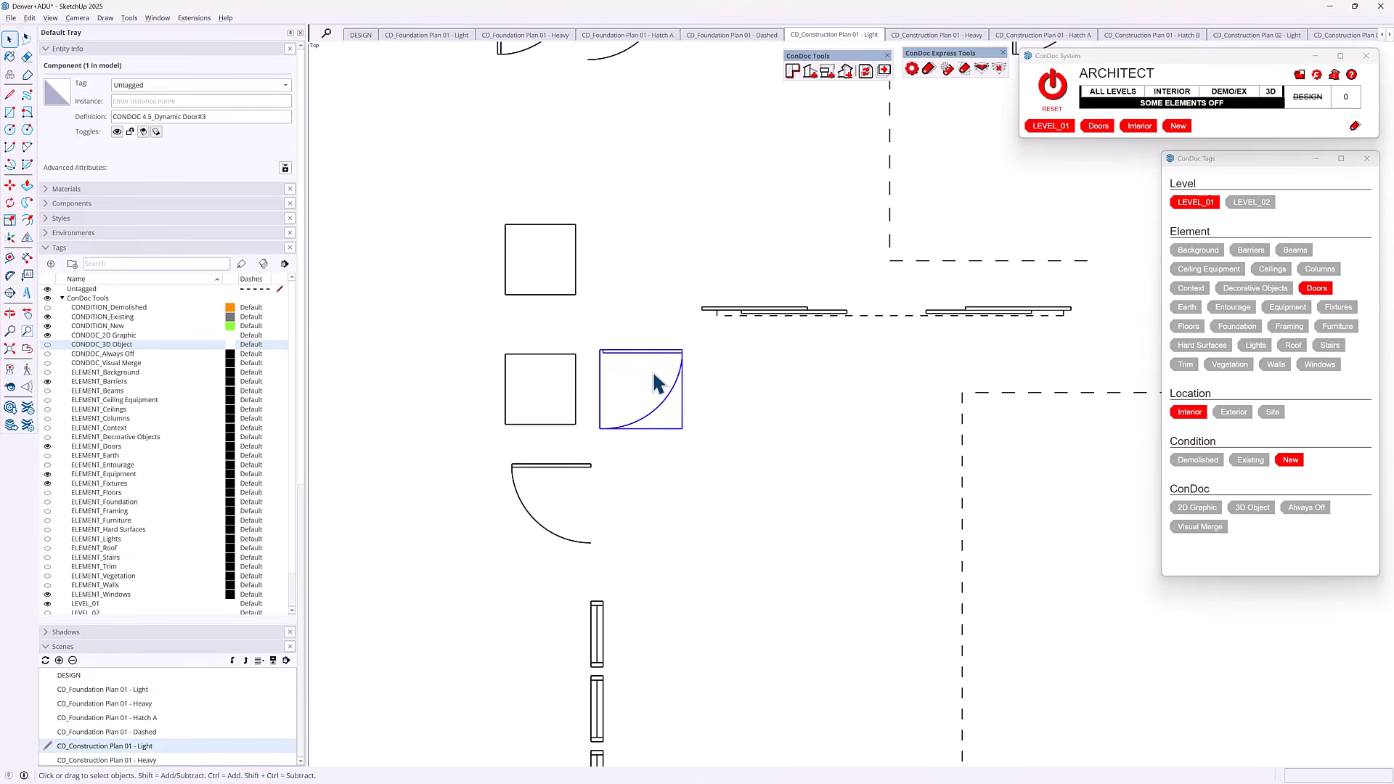
scroll(631, 382, up, 2)
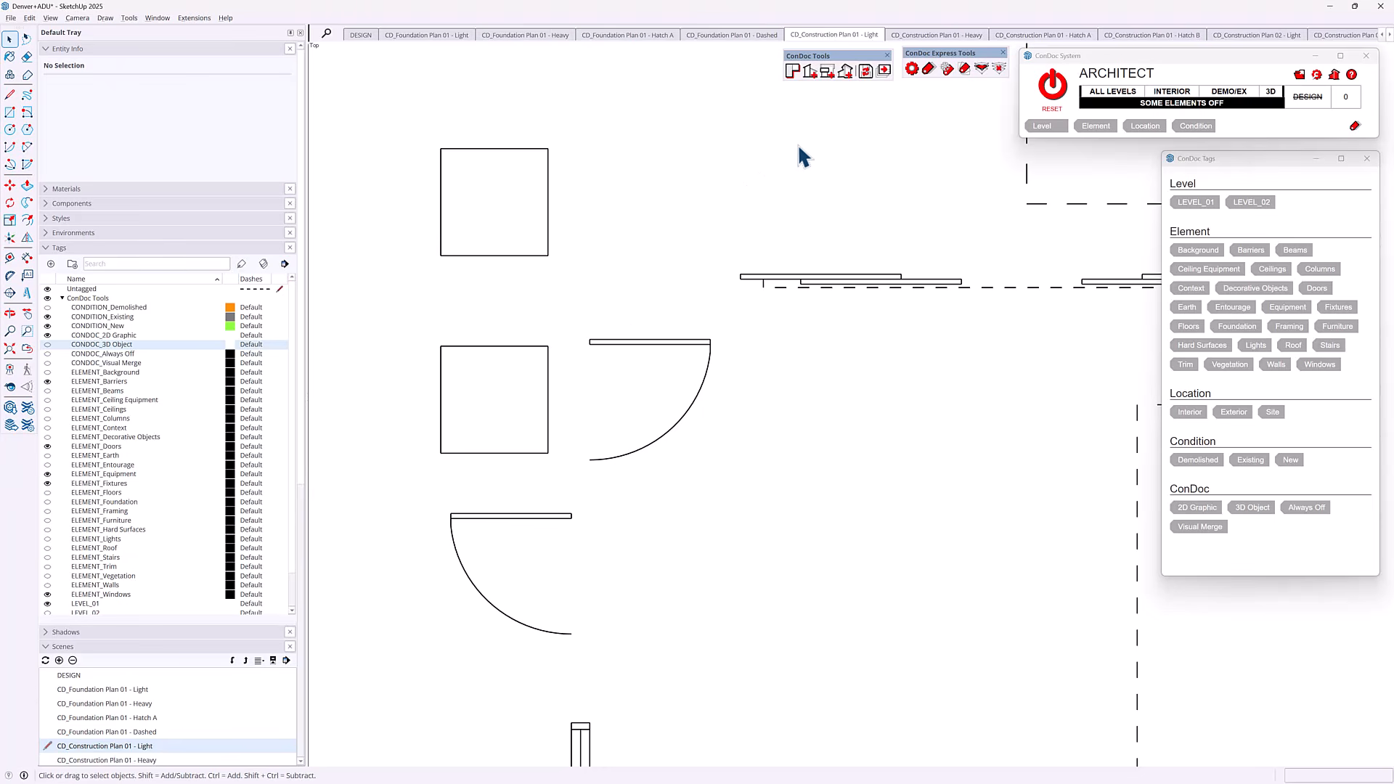
Run the ConDoc Plan Generator again and reset the ConDoc System to the DESIGN scene with all elements on.
click(865, 72)
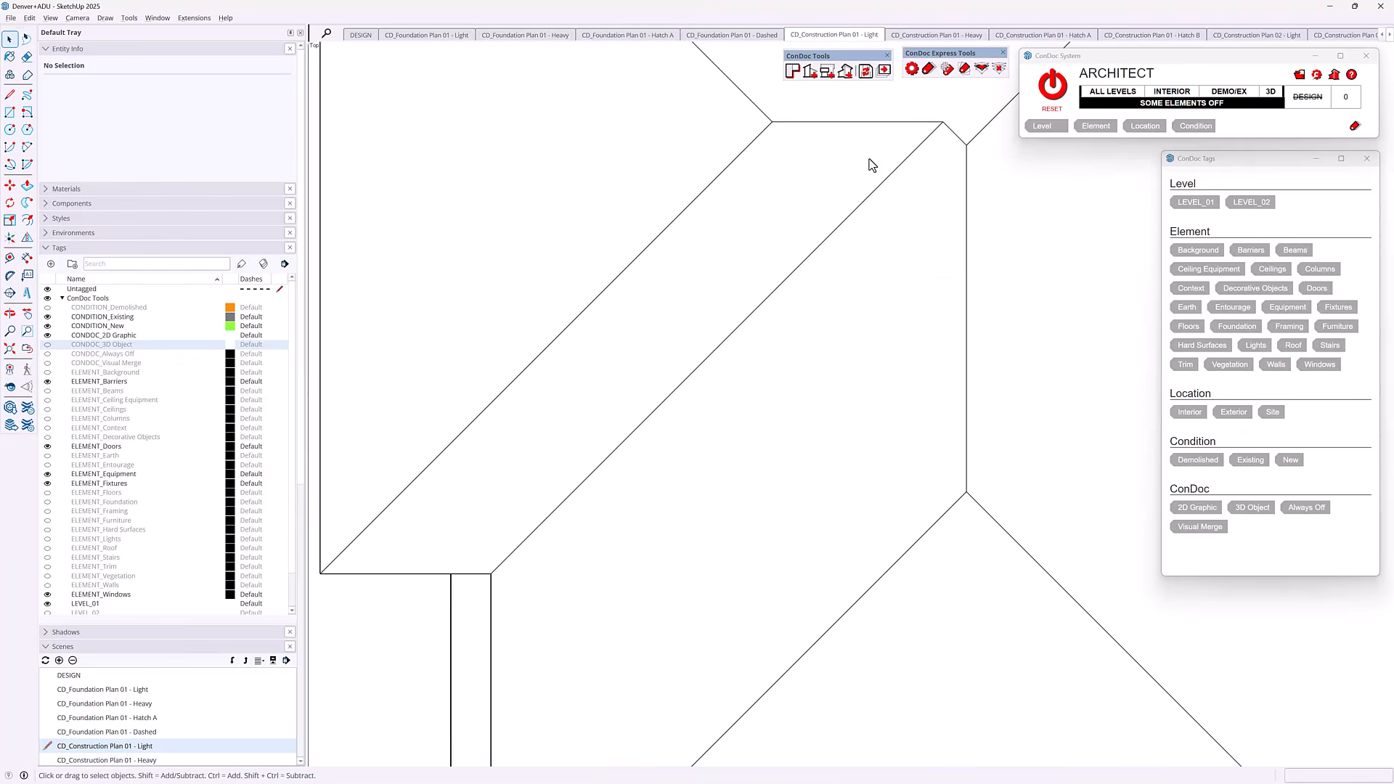
click(1057, 83)
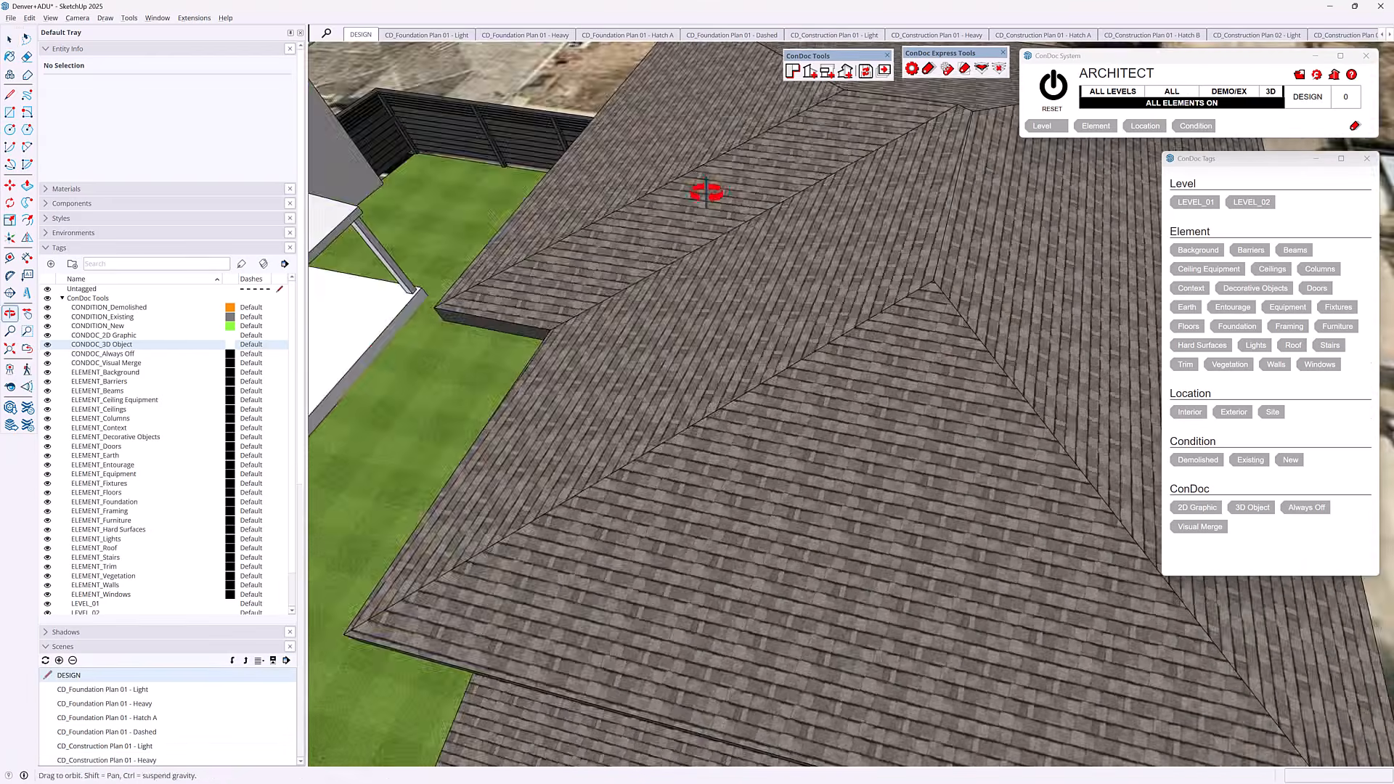
View the house exterior in the DESIGN scene, and switch through CD_Construction Plan 01 - Light to CD_Construction Plan 01 - Heavy.
scroll(739, 239, down, 6)
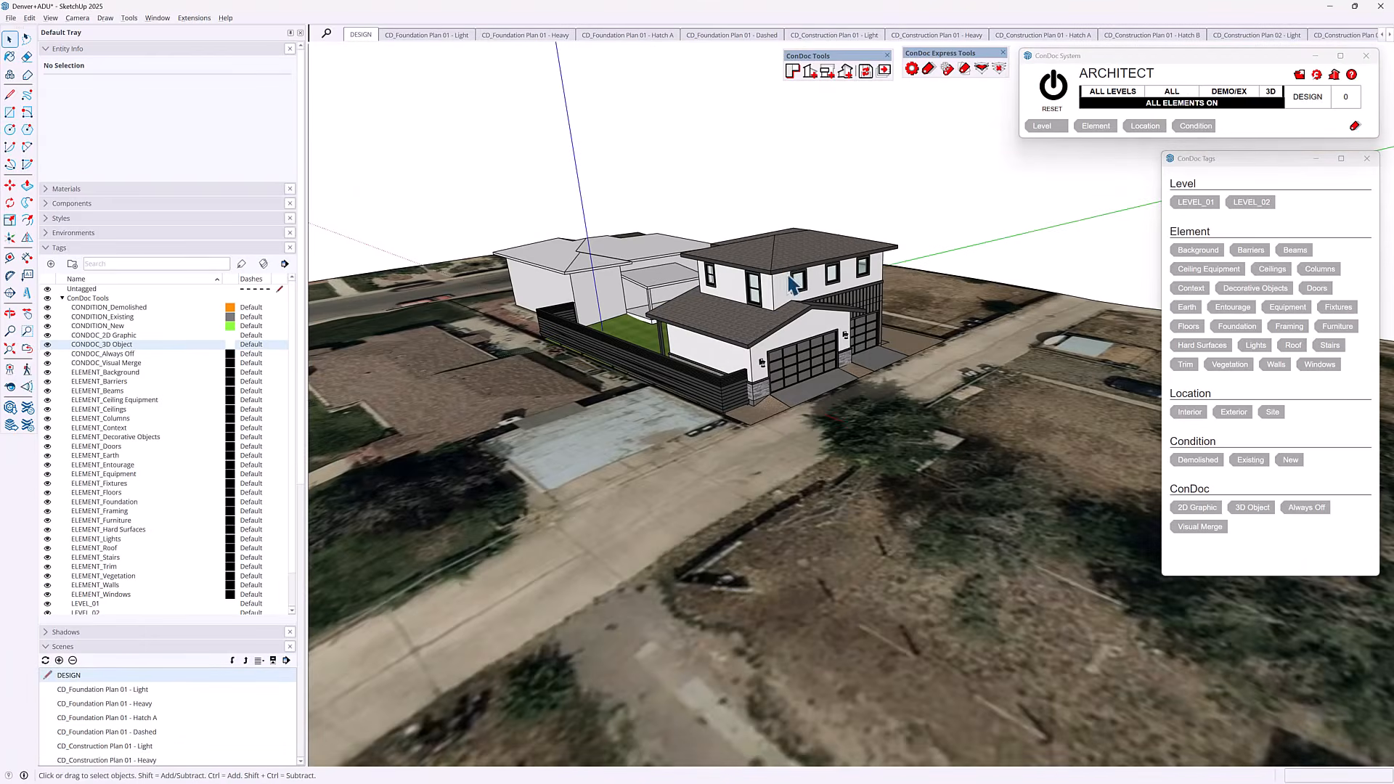
scroll(779, 267, up, 1)
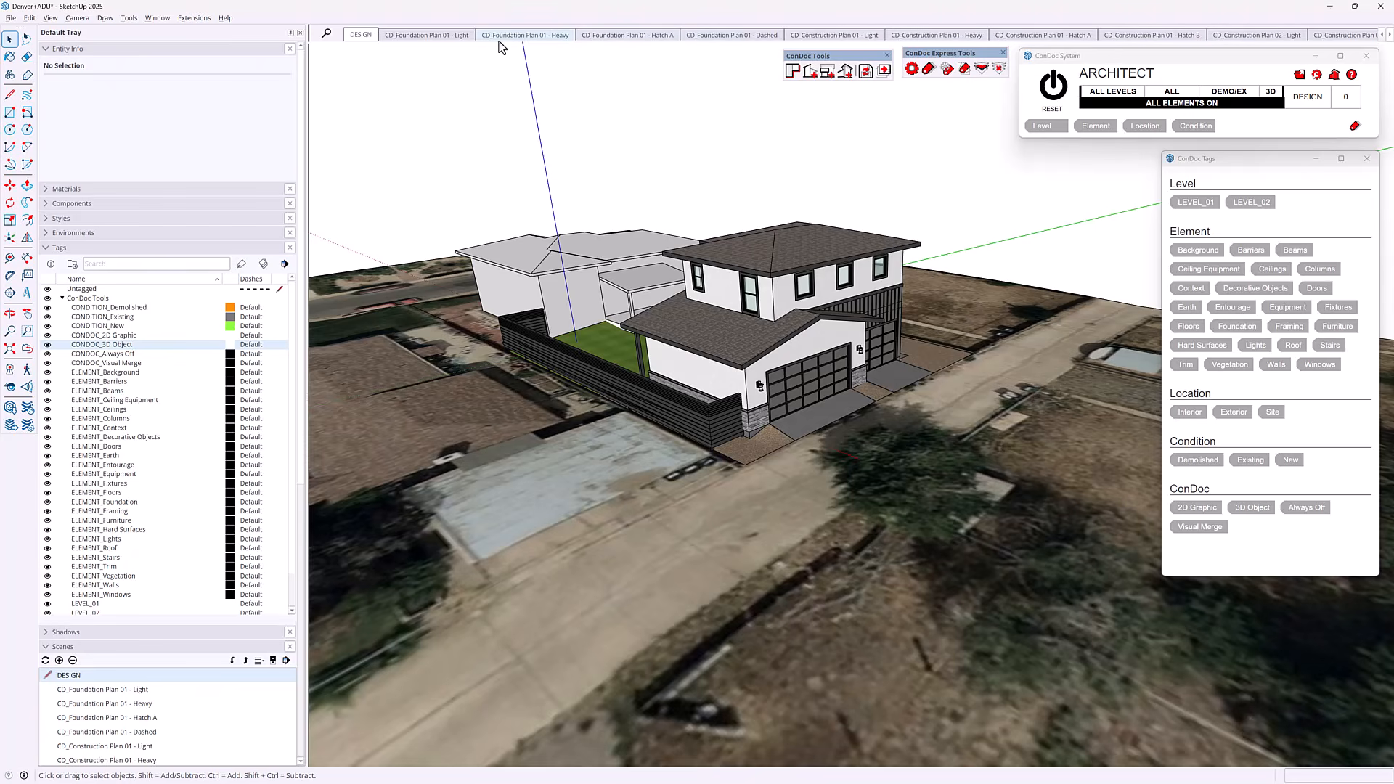
click(859, 36)
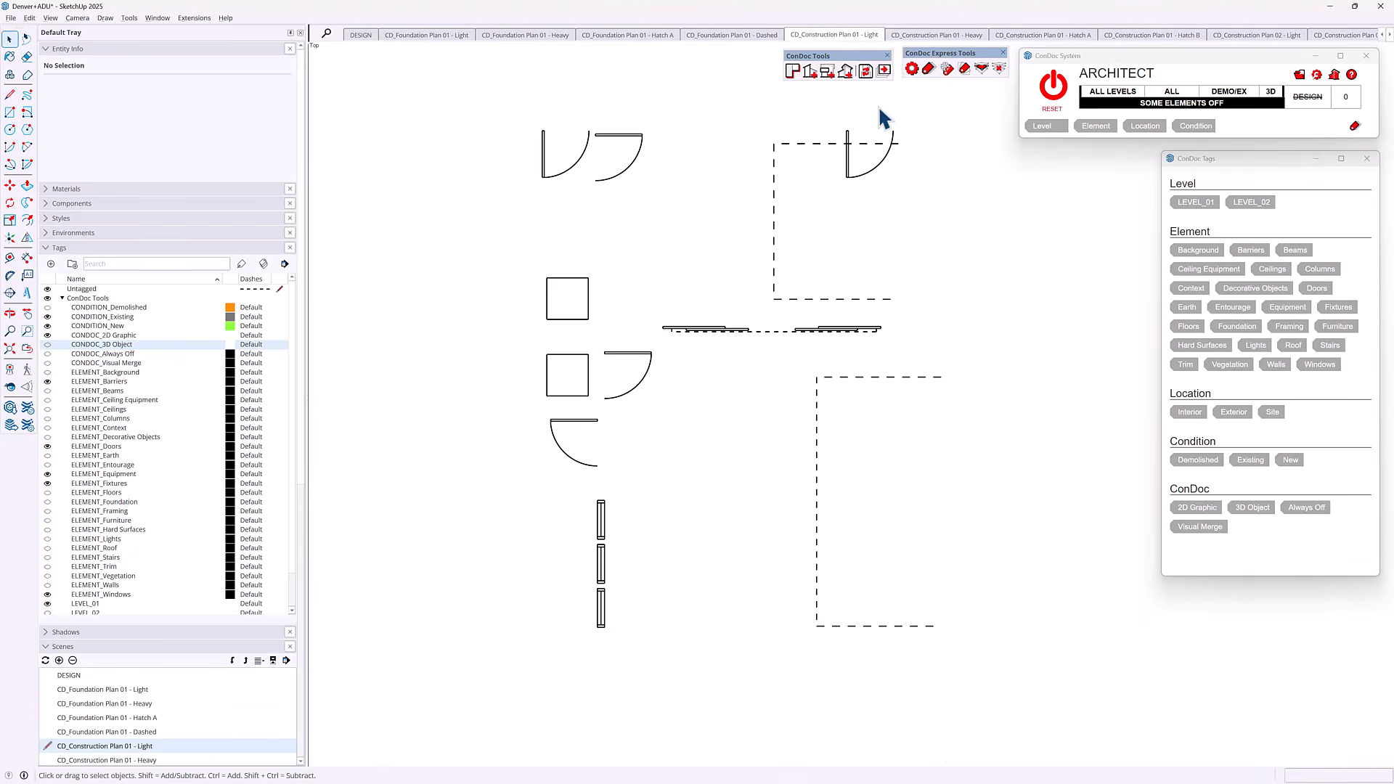
key(Page_Down)
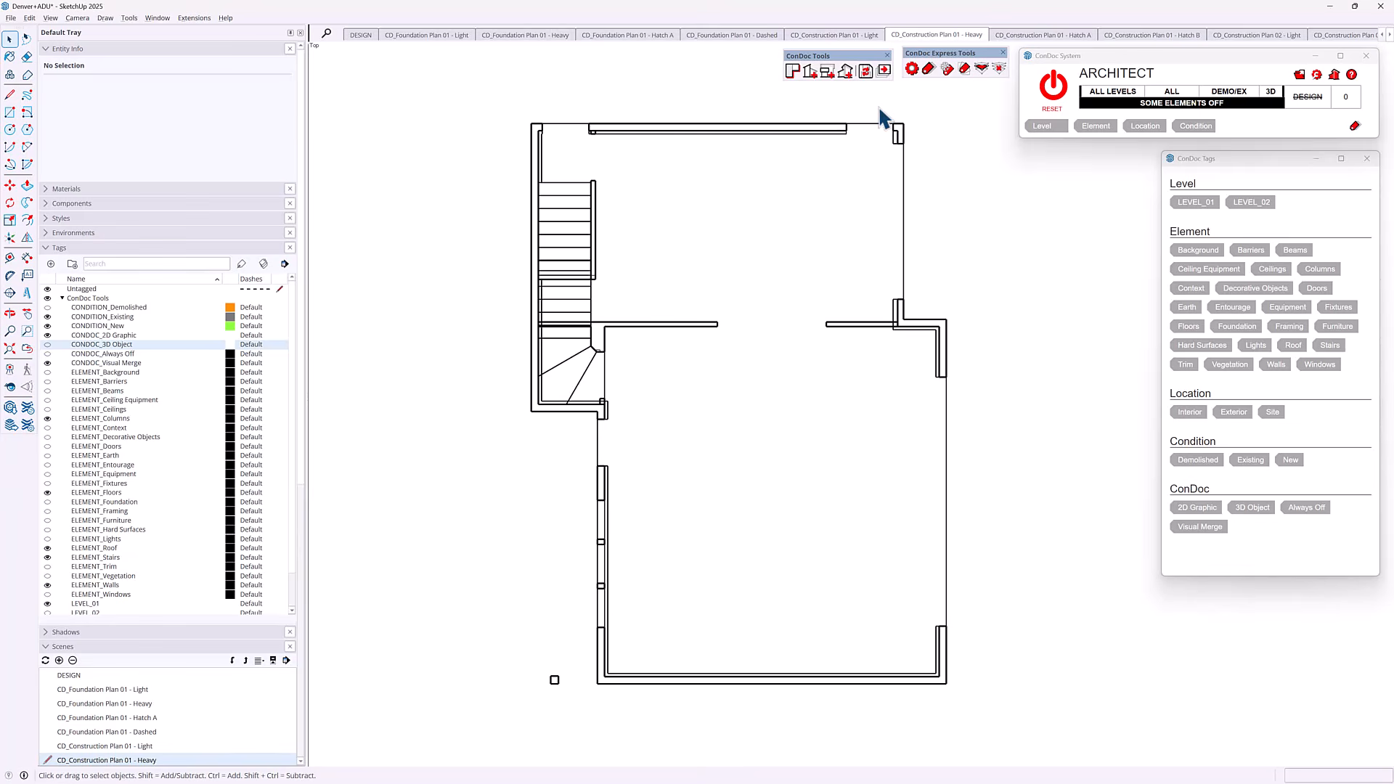
Select the interior stairs in CD_Construction Plan 01 - Heavy and examine them in 3D among the cut walls.
middle_drag(455, 545, 730, 435)
click(748, 498)
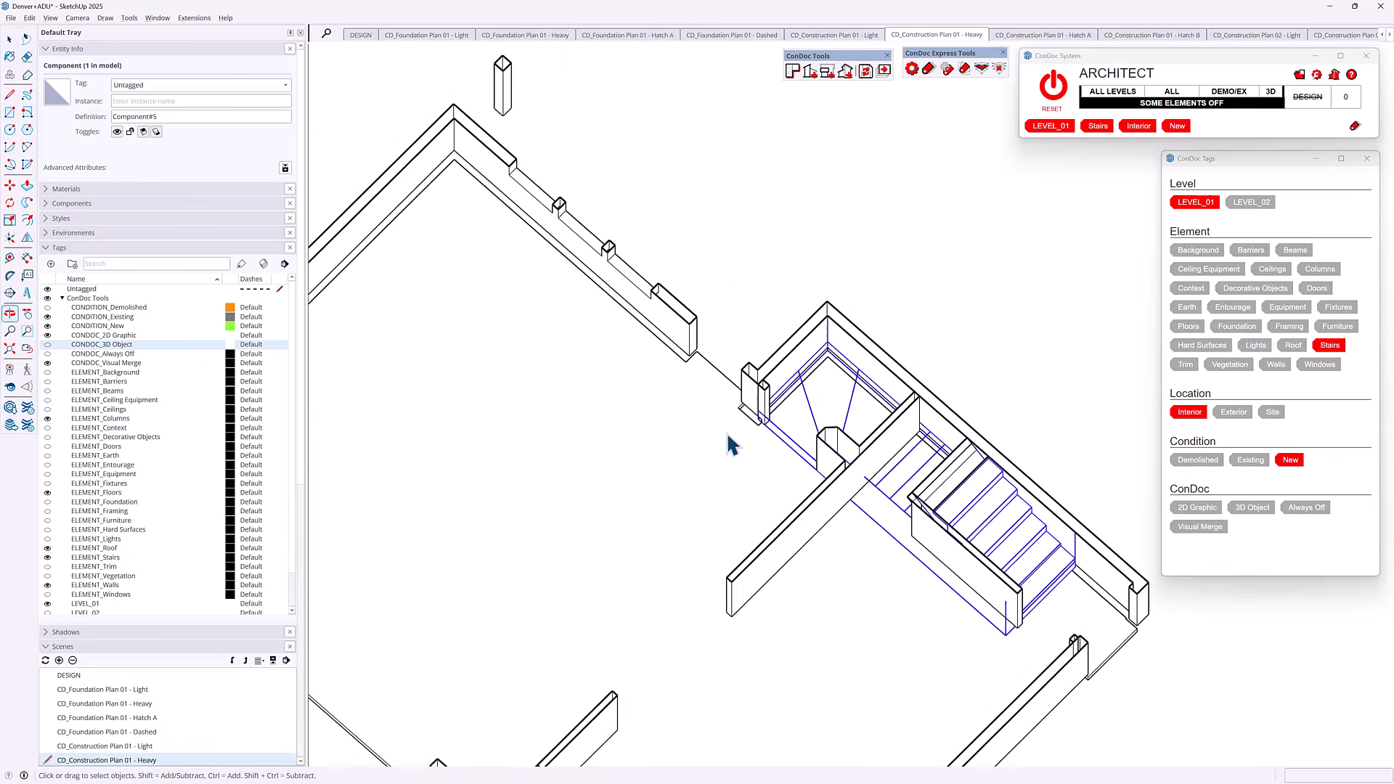
scroll(728, 434, down, 1)
middle_drag(977, 468, 900, 443)
scroll(996, 476, up, 3)
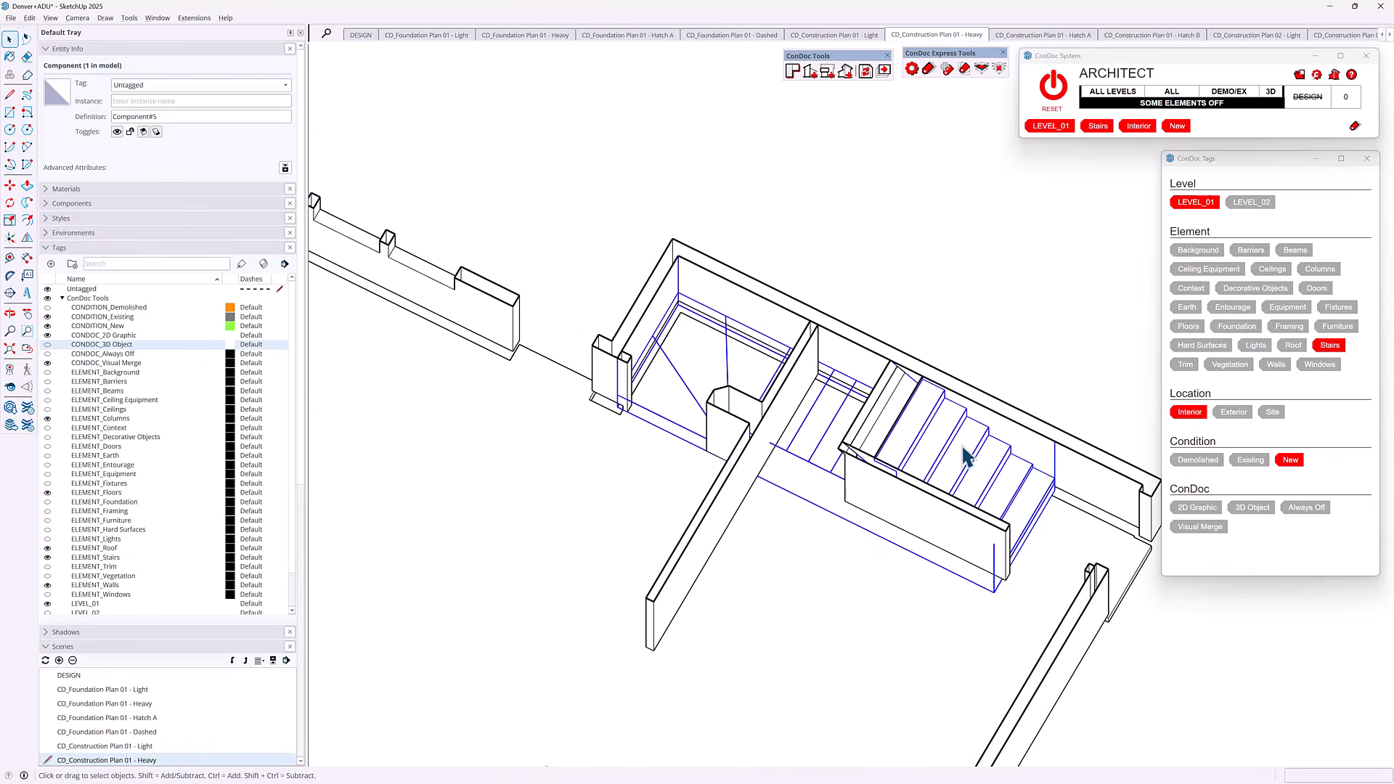
middle_drag(1079, 509, 1053, 462)
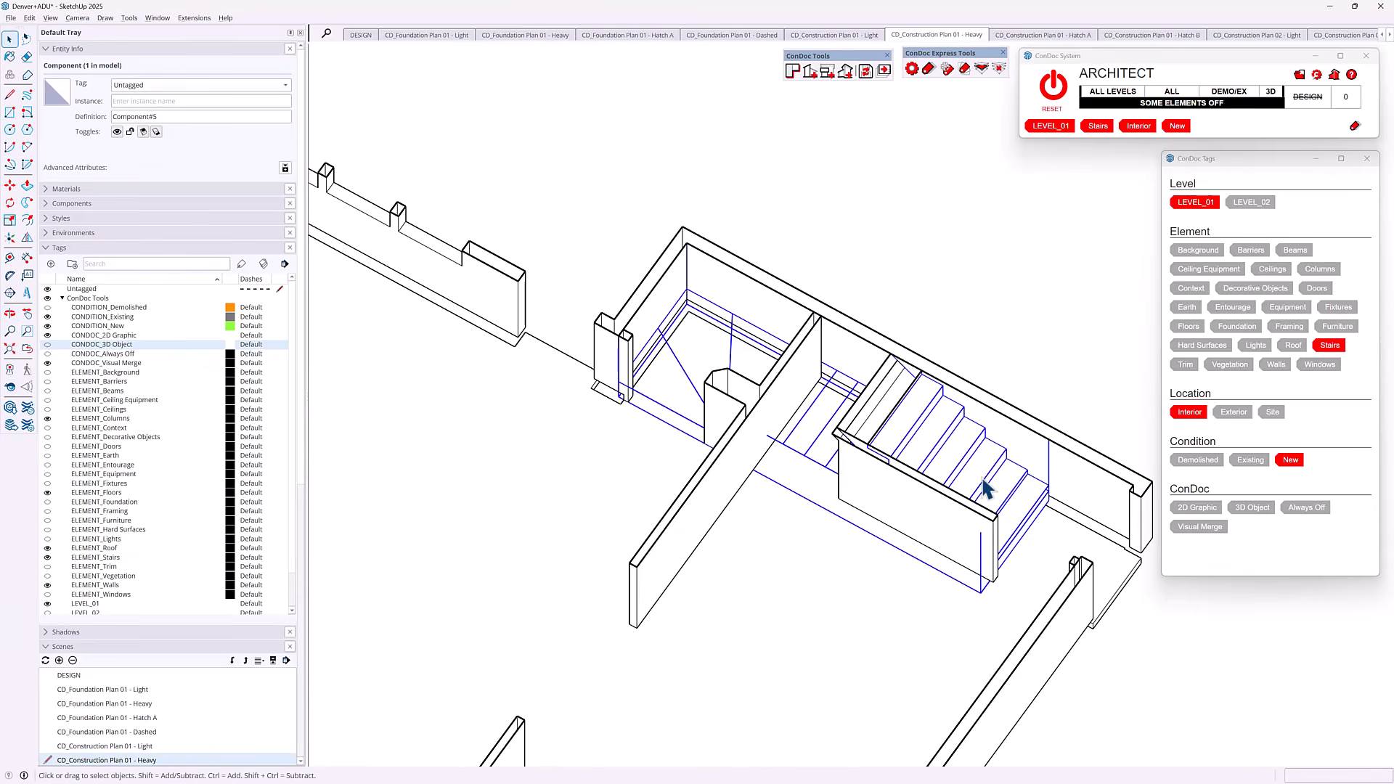
middle_drag(964, 467, 931, 435)
Open the stairs component for editing and tag the 3D stair group inside it as 3D Object.
double_click(932, 434)
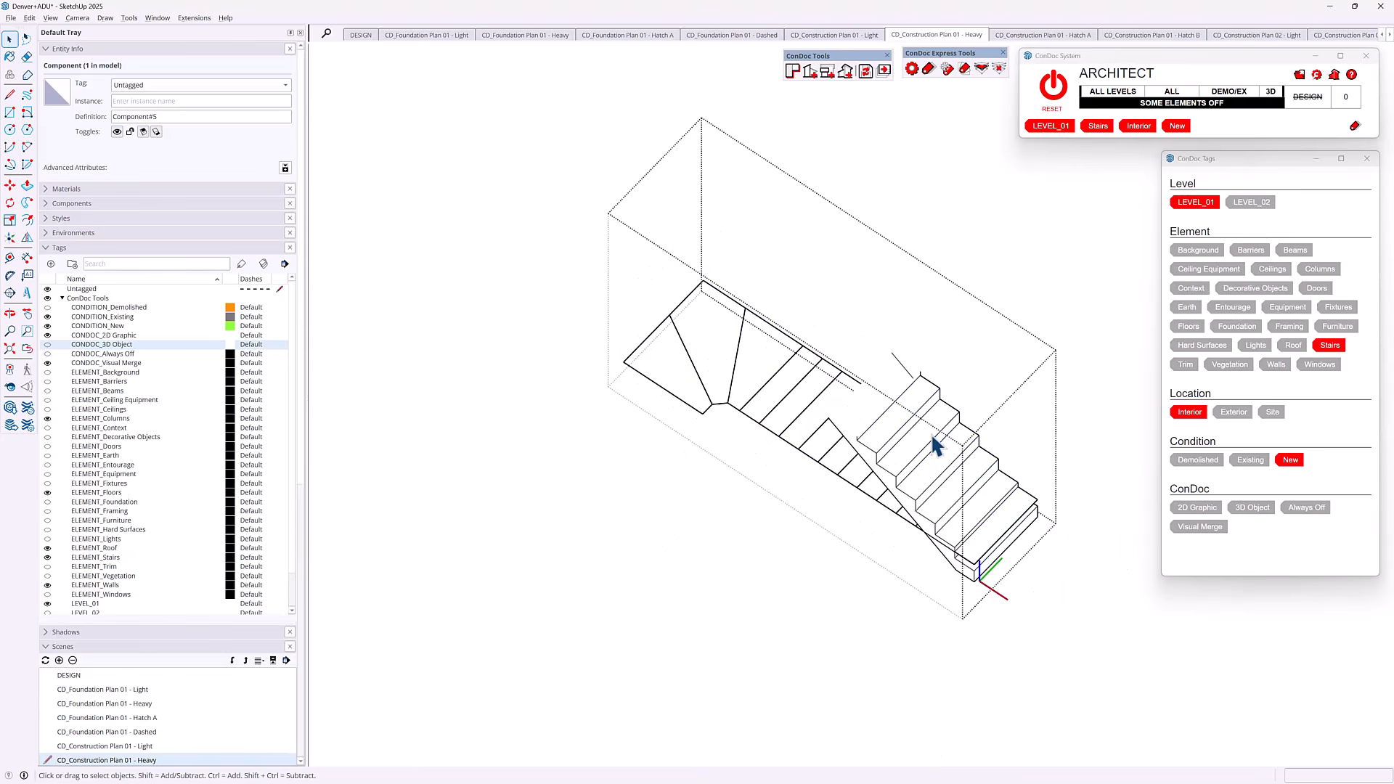
click(966, 558)
middle_drag(966, 557, 913, 475)
drag(784, 443, 690, 561)
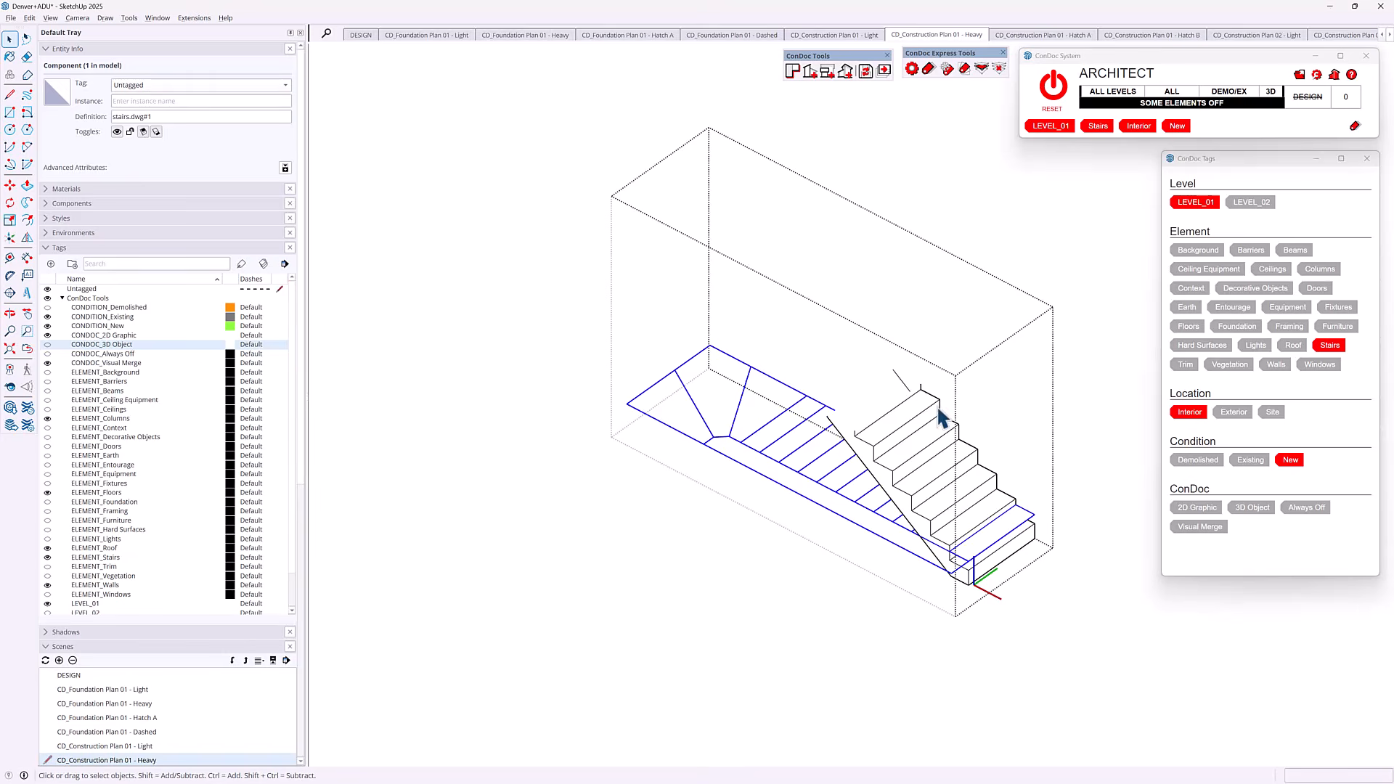
click(939, 501)
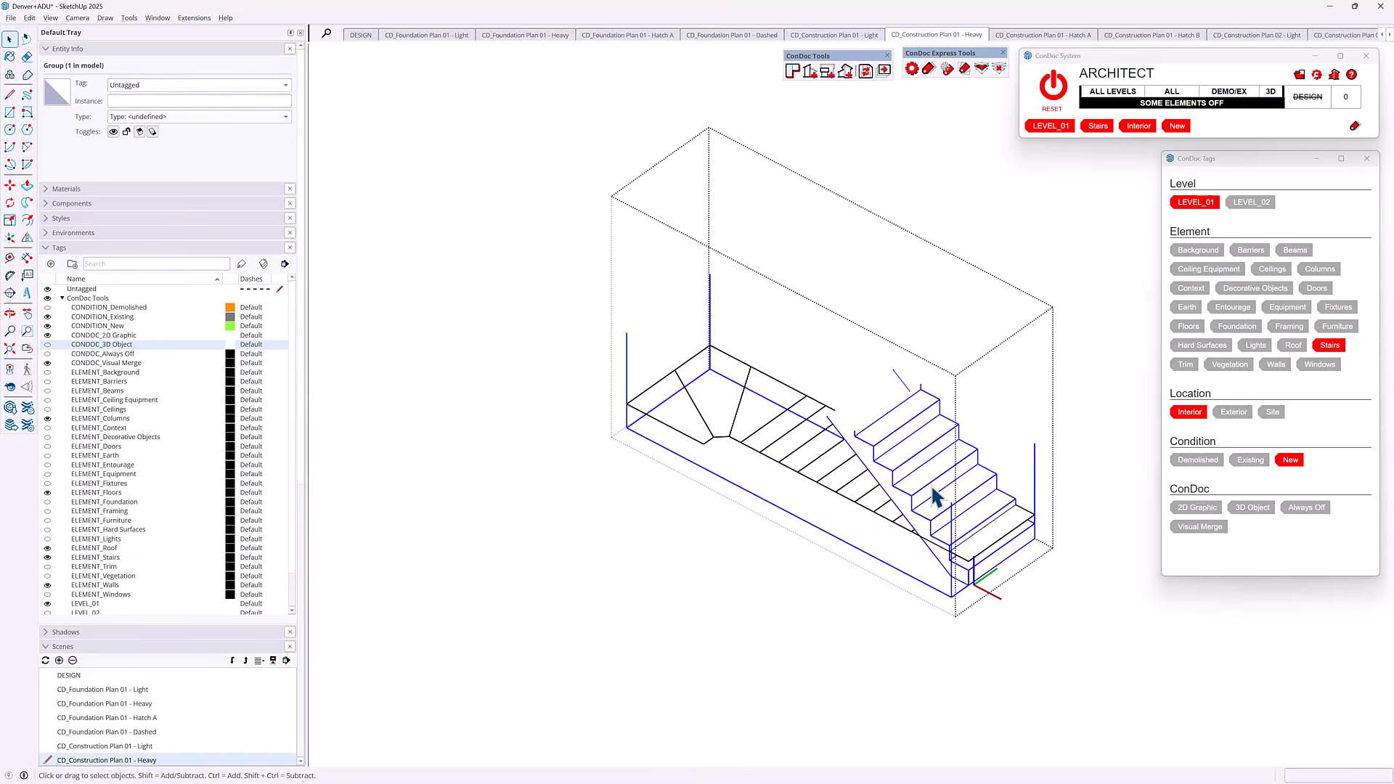
click(1253, 508)
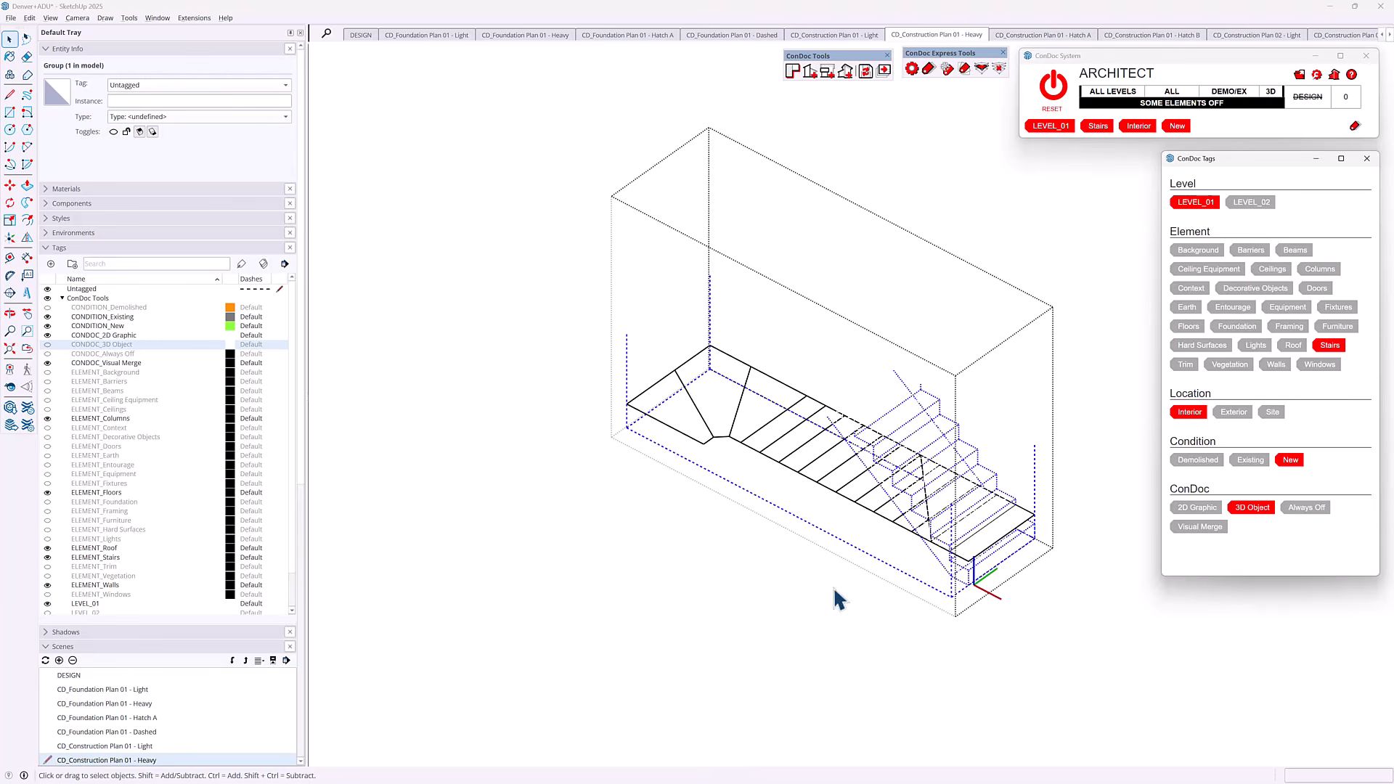
Tag the flat stair linework as 2D Graphic, close the stairs component and restore the scene's saved top view.
click(720, 460)
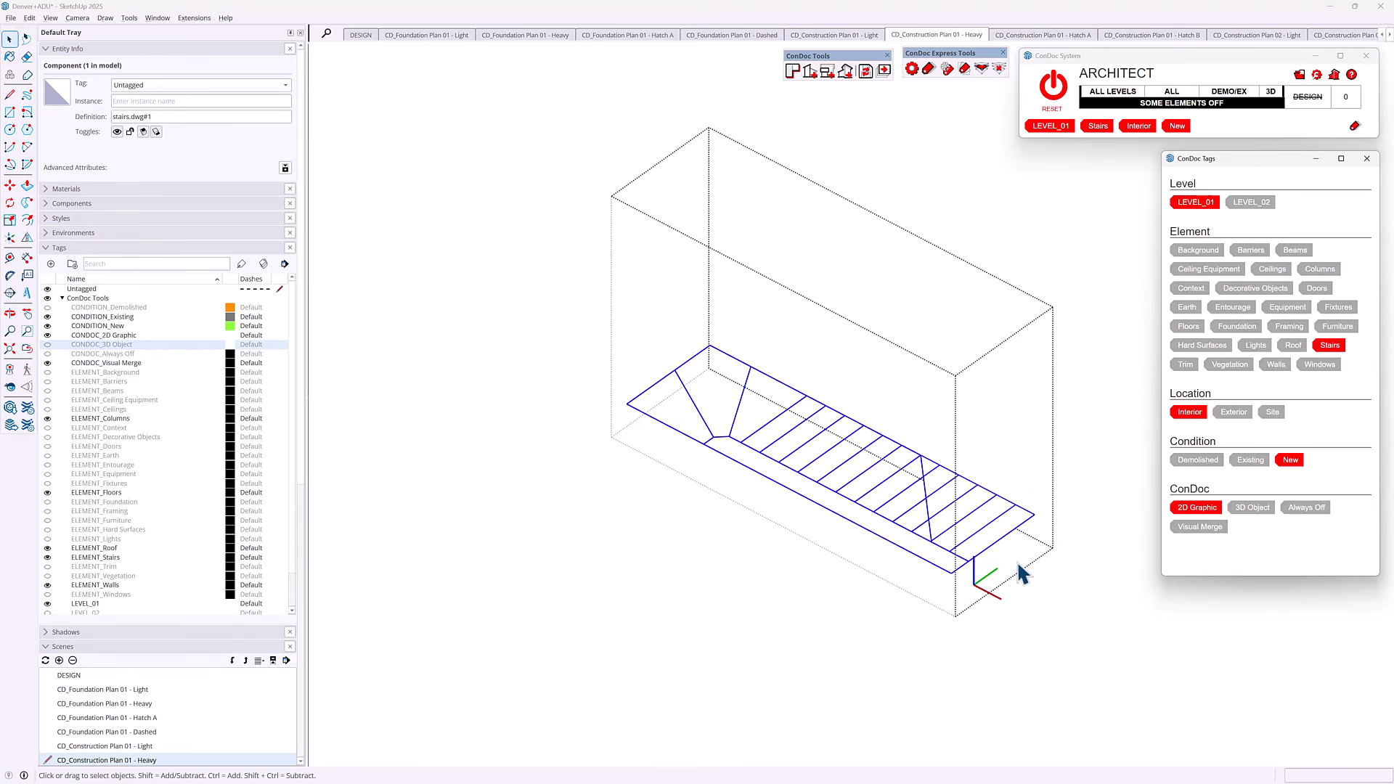
click(1112, 564)
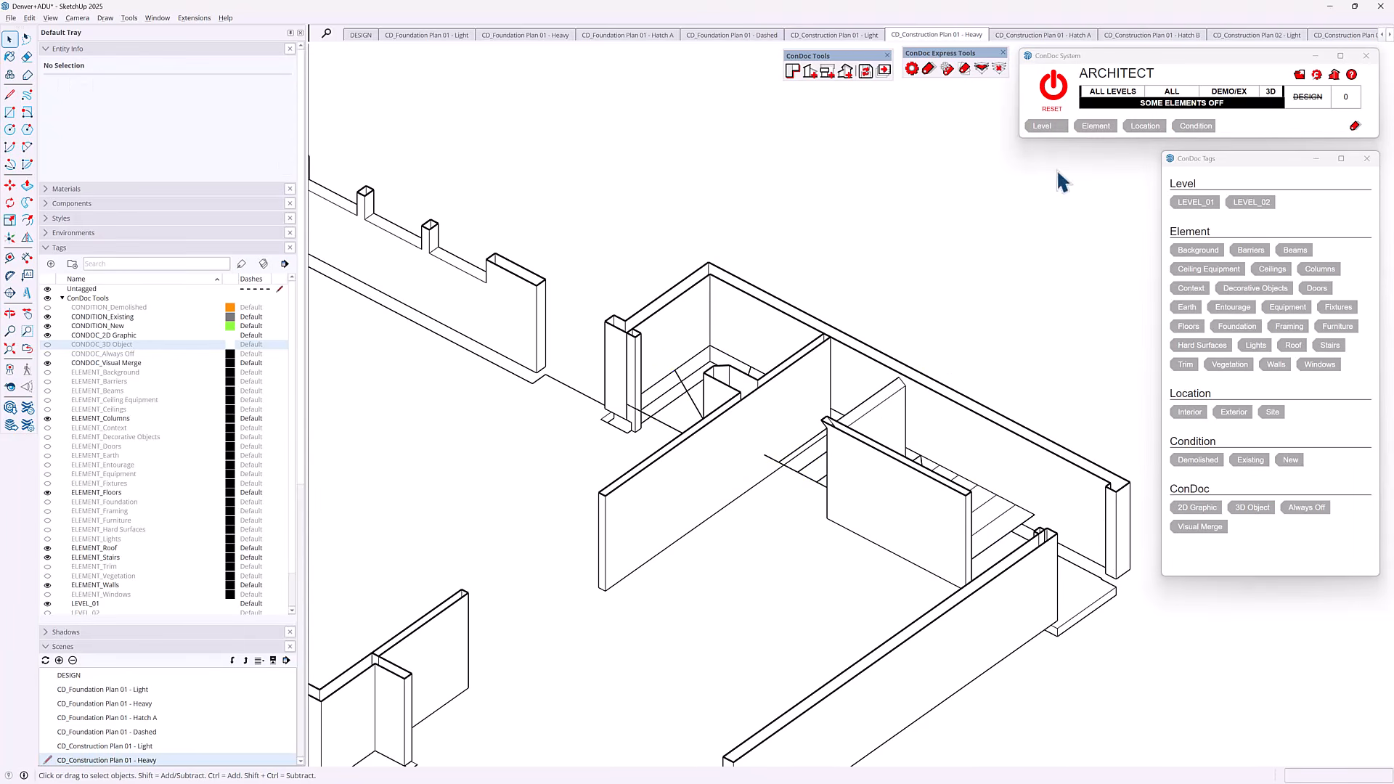
click(935, 38)
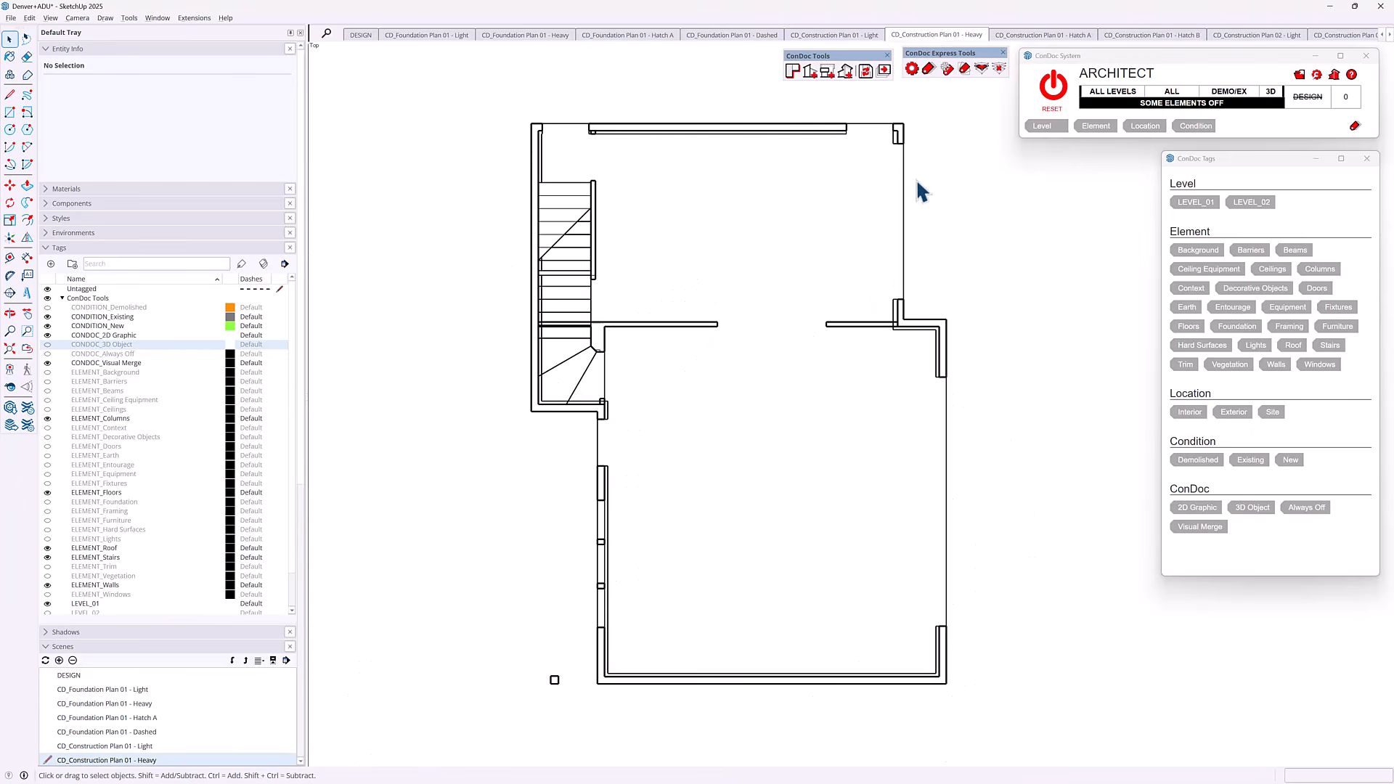
Select the stairs again and examine their plan linework up close in plan and in 3D.
scroll(529, 274, up, 3)
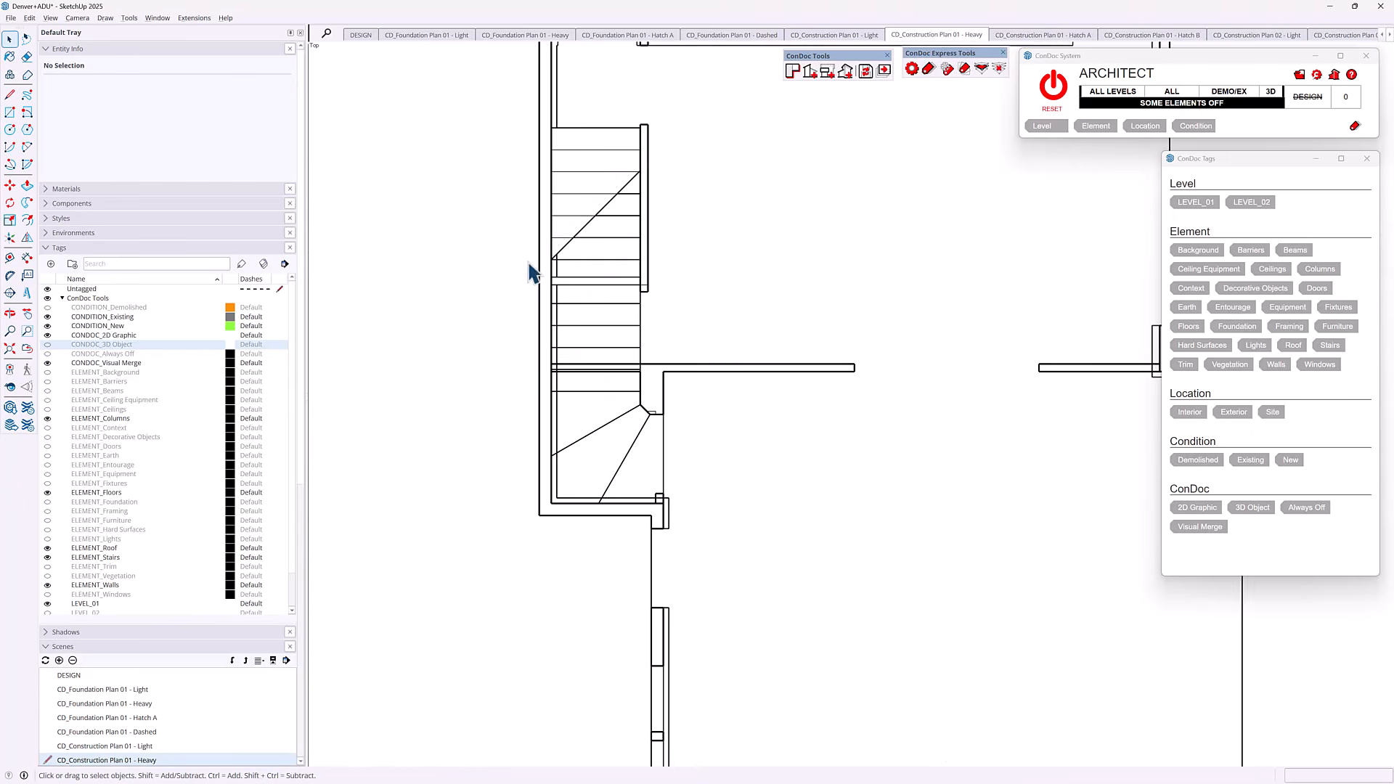
middle_drag(530, 274, 828, 353)
click(708, 481)
middle_drag(799, 425, 878, 548)
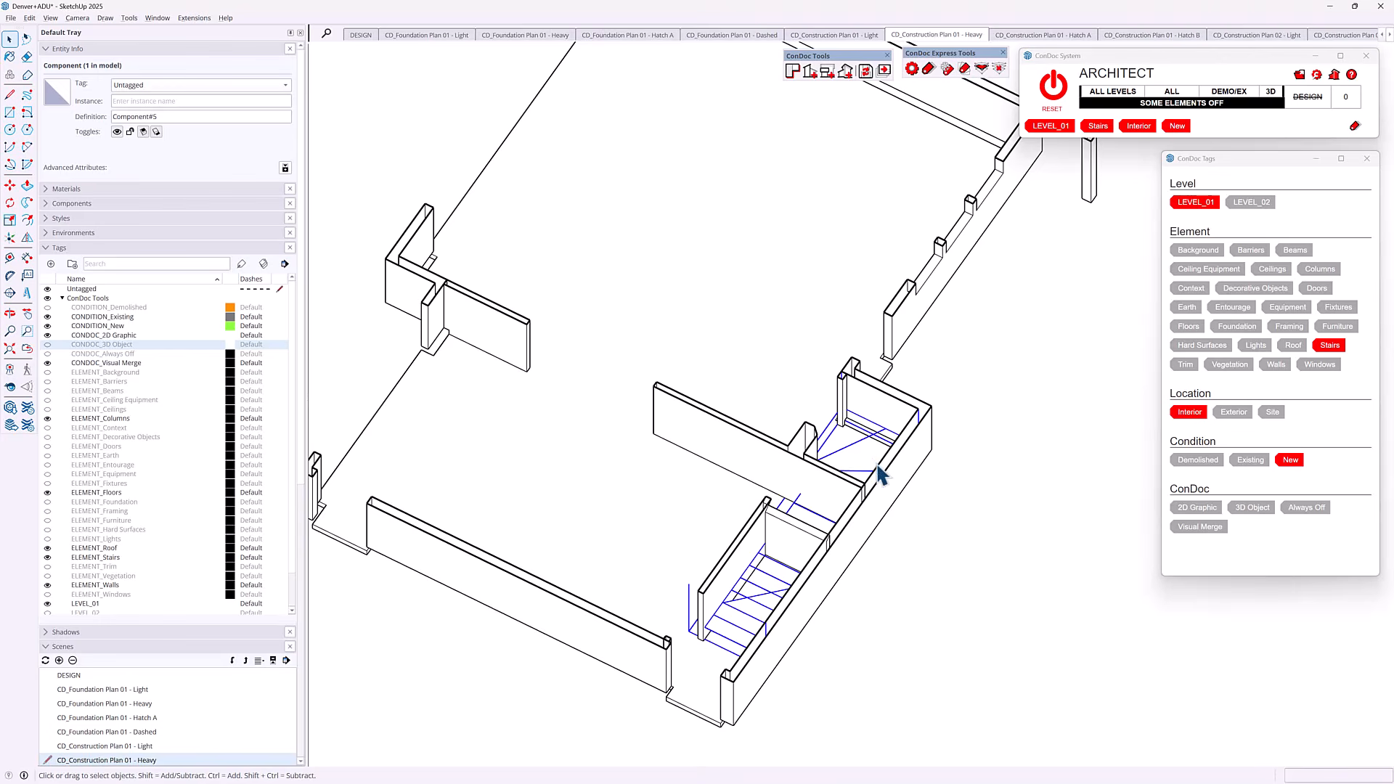
scroll(815, 494, up, 3)
middle_drag(814, 495, 807, 472)
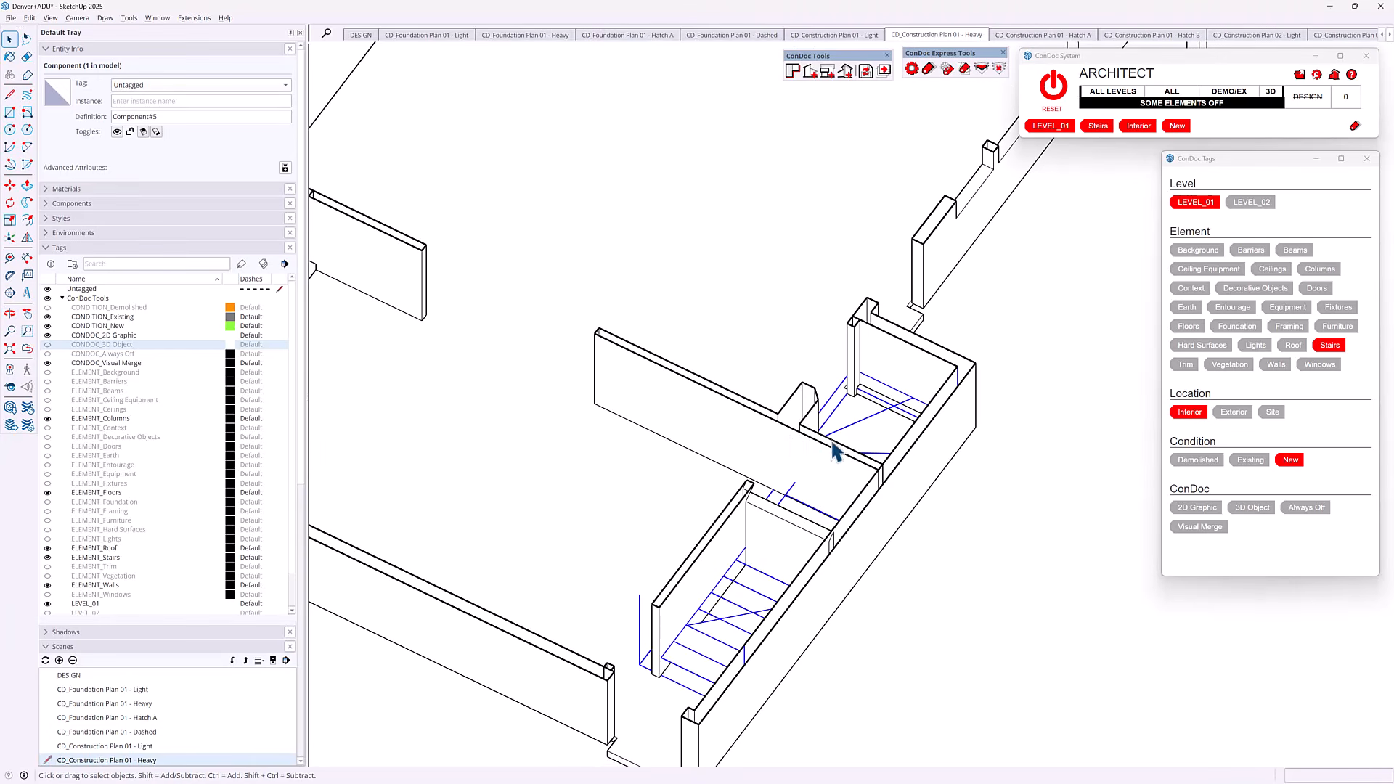
middle_drag(862, 489, 884, 420)
scroll(905, 431, down, 2)
scroll(760, 560, up, 3)
Open the stairs component, check the ConDoc tag on its flat linework, and close the component.
double_click(901, 374)
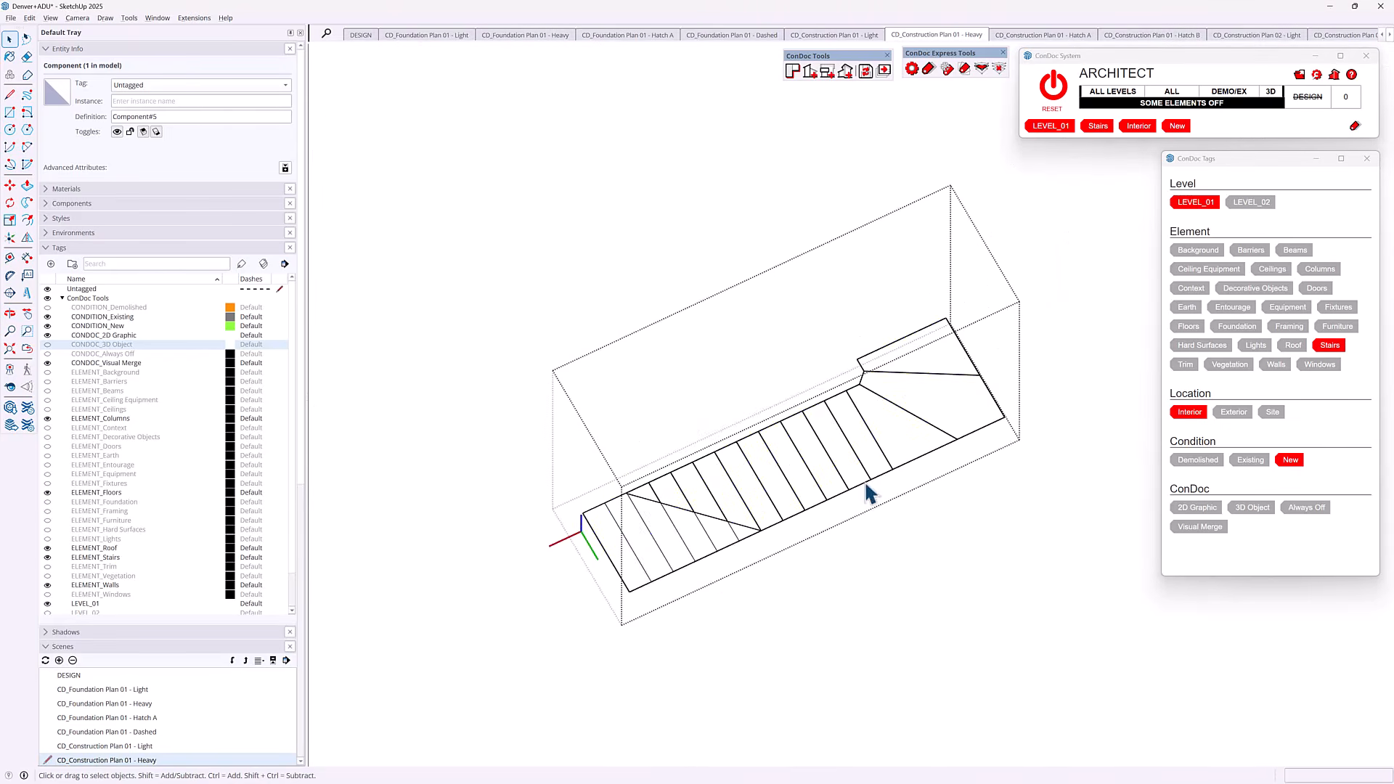
middle_drag(865, 481, 872, 356)
click(852, 393)
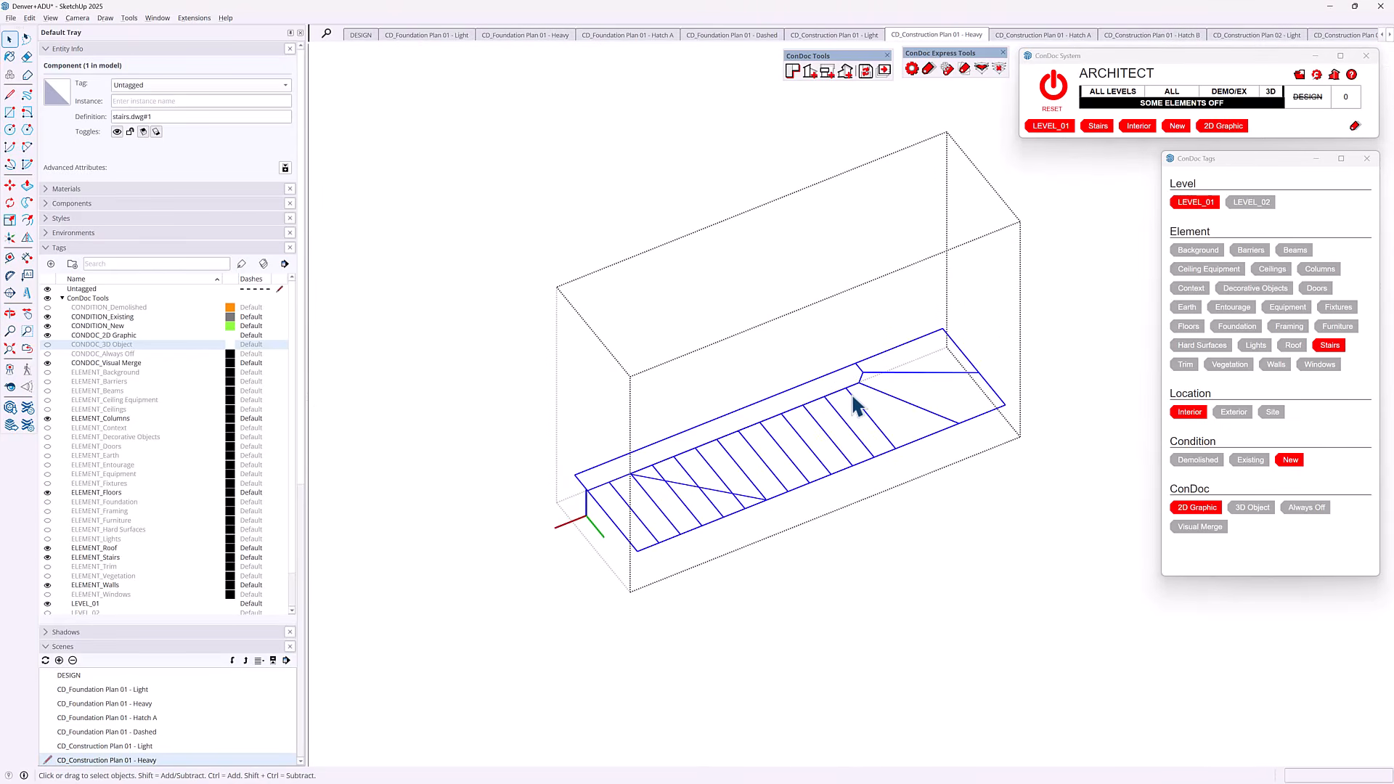
key(Escape)
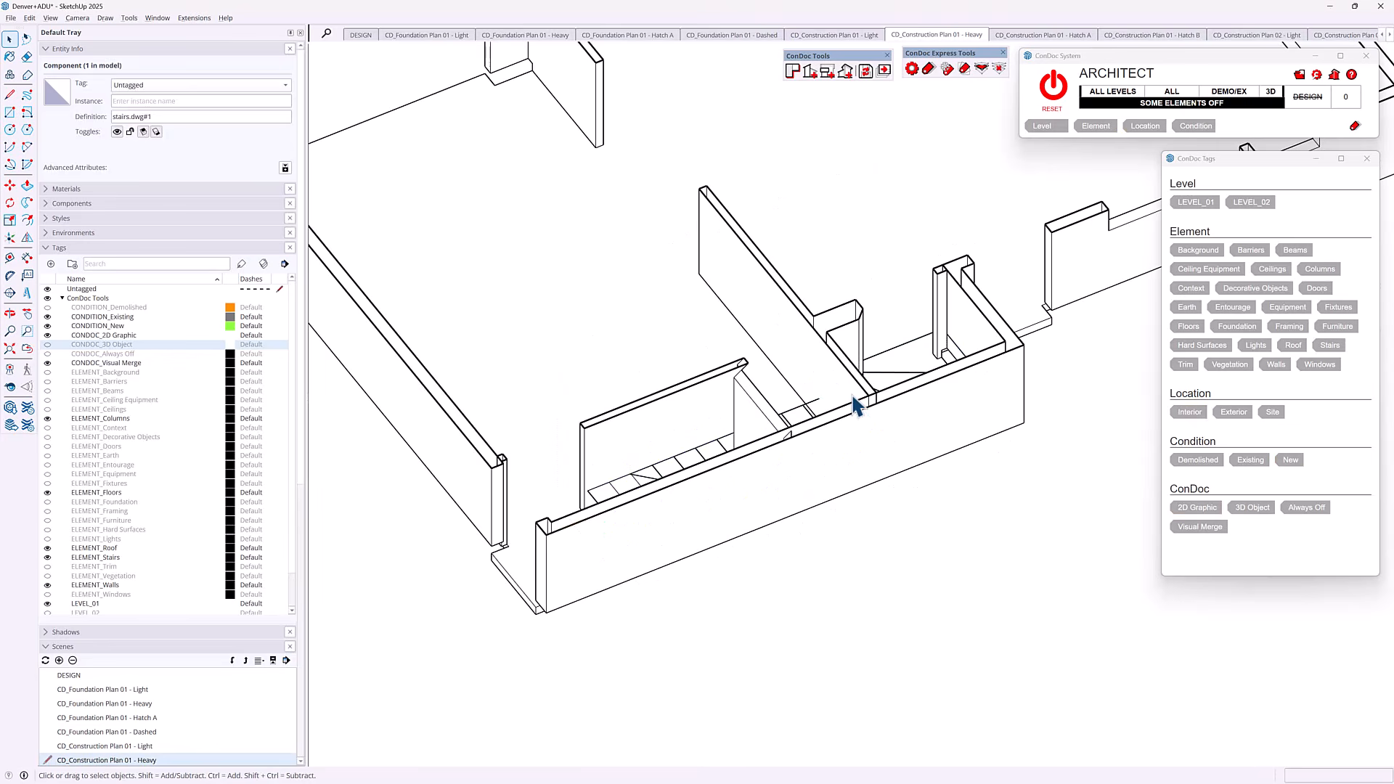
Open the LEVEL_01 interior walls group and select all of its geometry to examine the walls around the stairs.
middle_drag(749, 508, 840, 362)
mouse_move(871, 476)
middle_down()
mouse_move(927, 405)
mouse_move(896, 473)
middle_up()
click(782, 392)
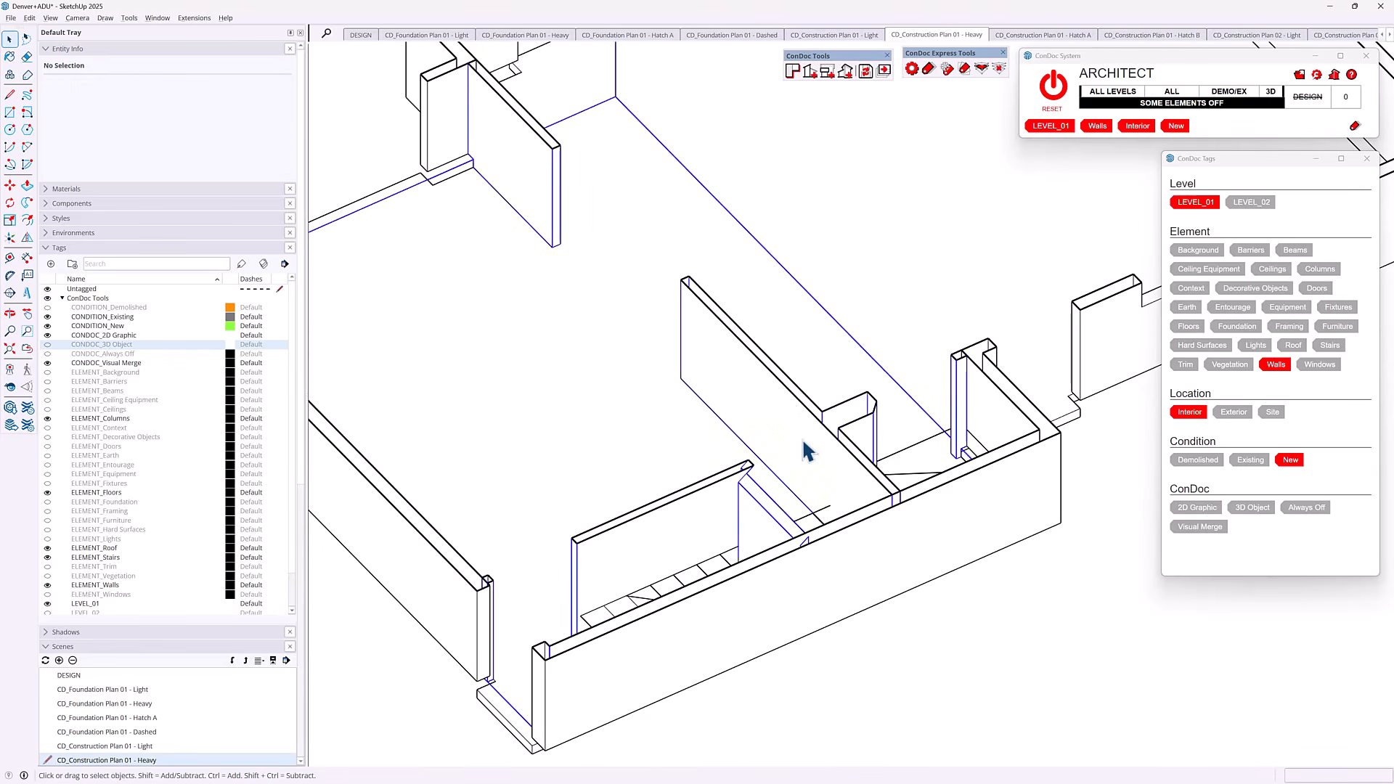
scroll(806, 465, up, 2)
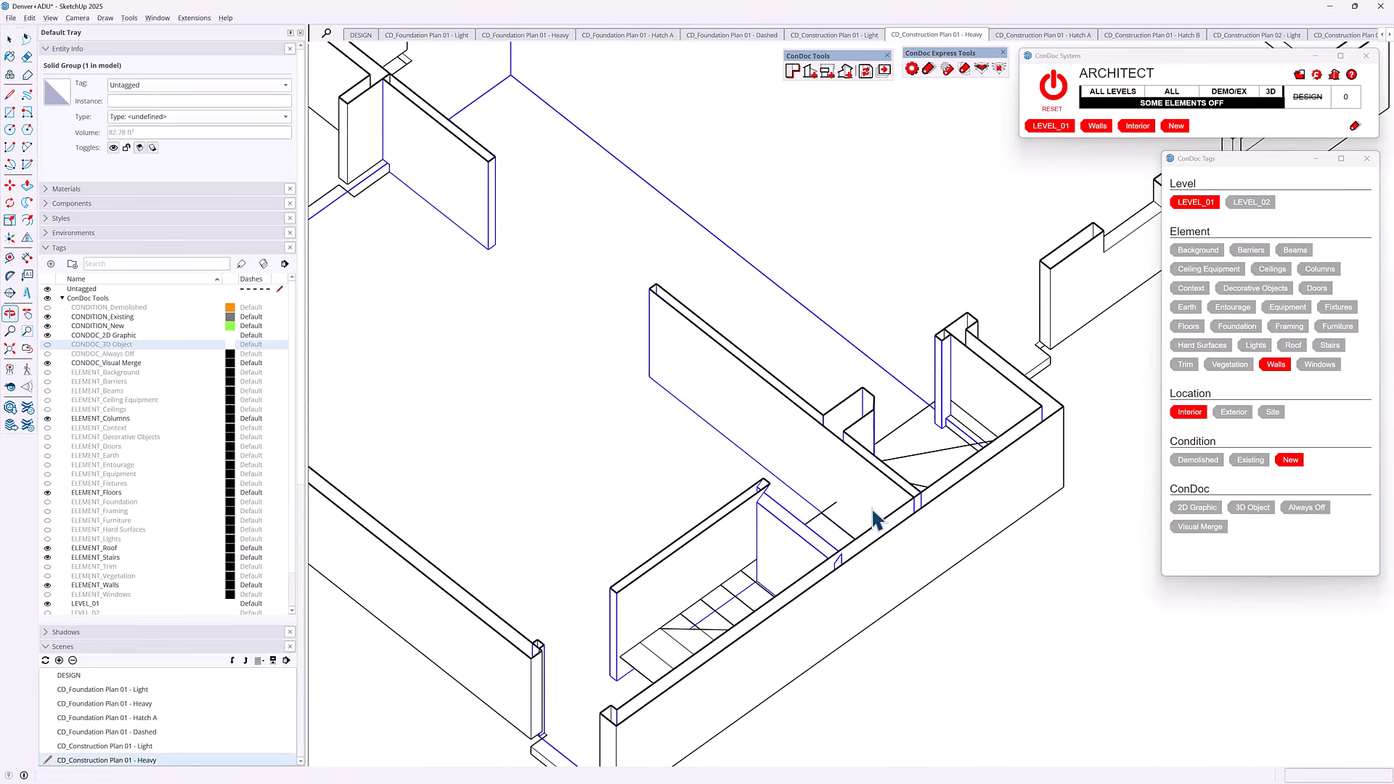
double_click(825, 460)
click(825, 459)
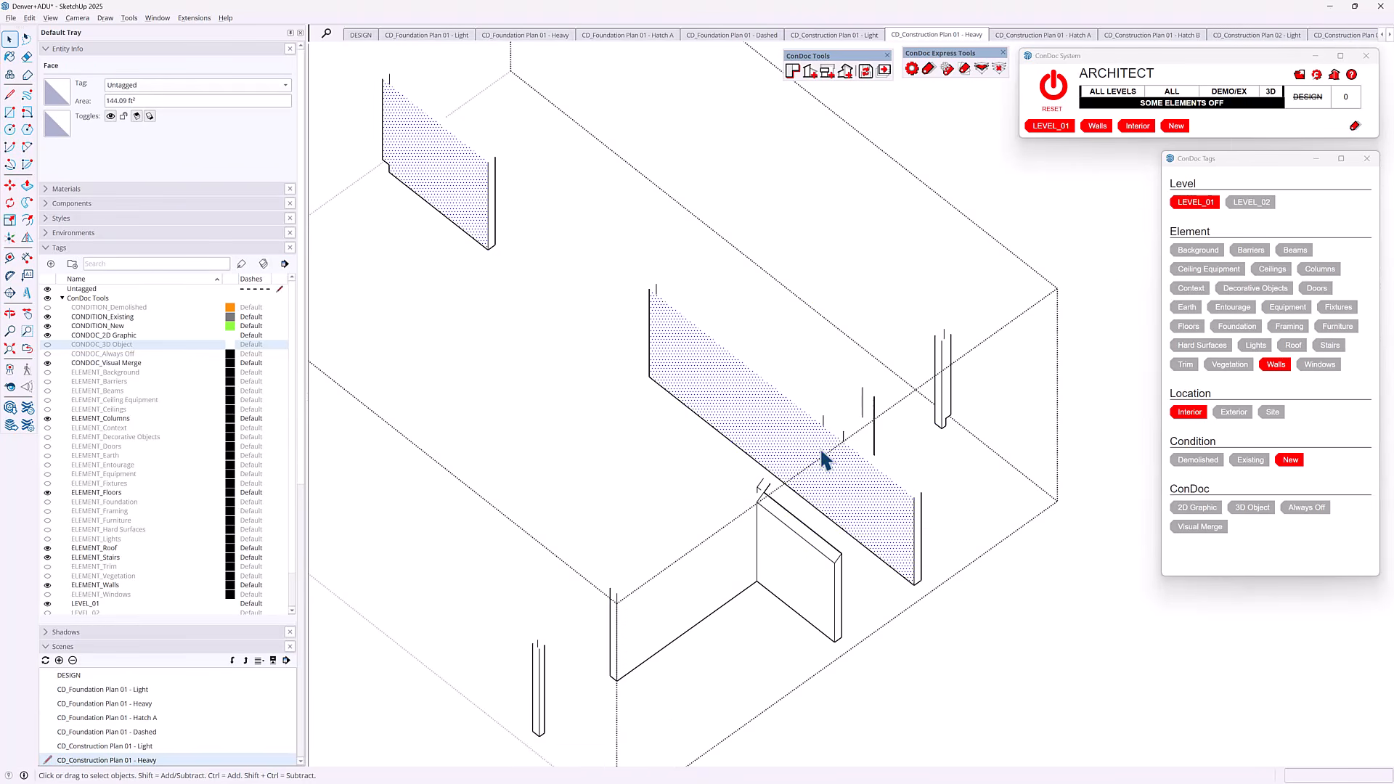
scroll(825, 460, down, 3)
mouse_move(825, 460)
middle_down()
mouse_move(804, 399)
mouse_move(804, 445)
middle_up()
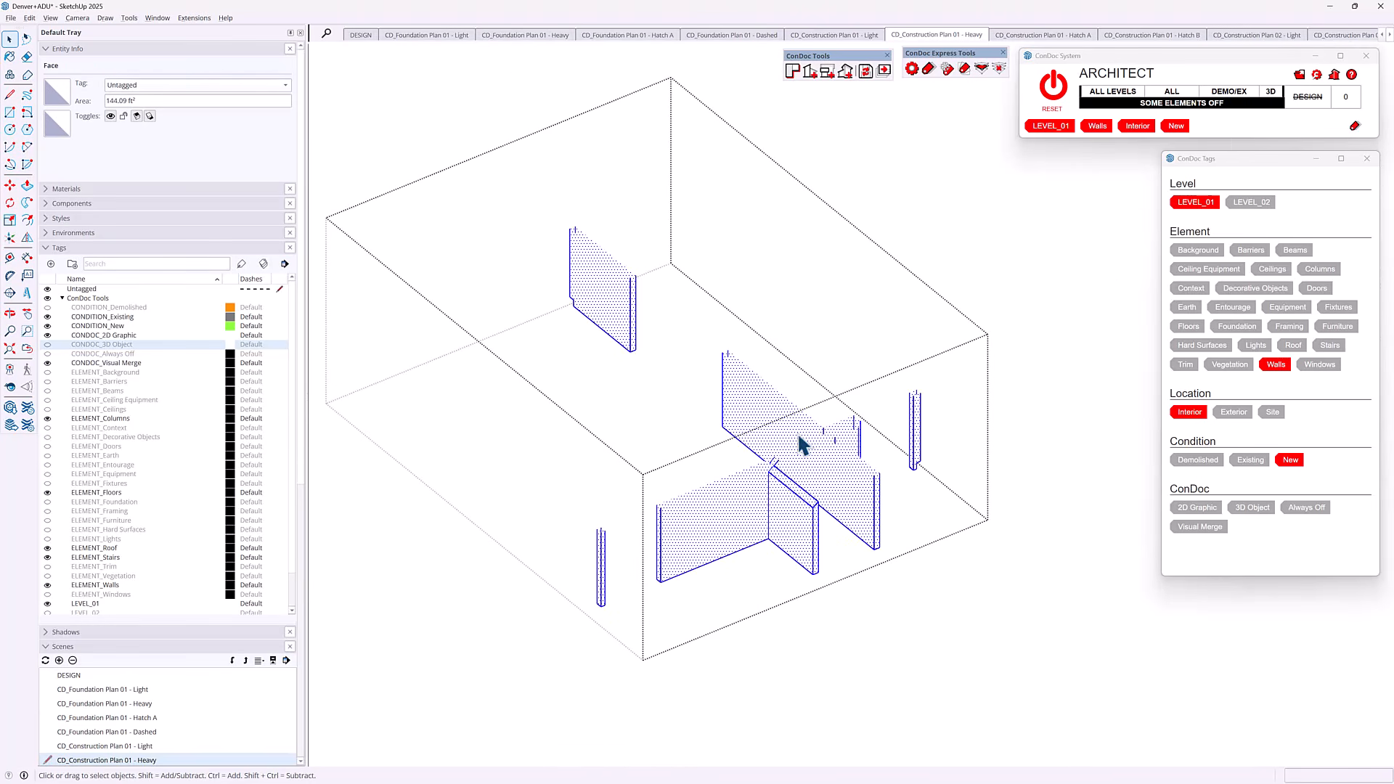
Reset the ConDoc System to the DESIGN scene to view the full interior walls, and return to CD_Construction Plan 01 - Heavy.
click(1053, 85)
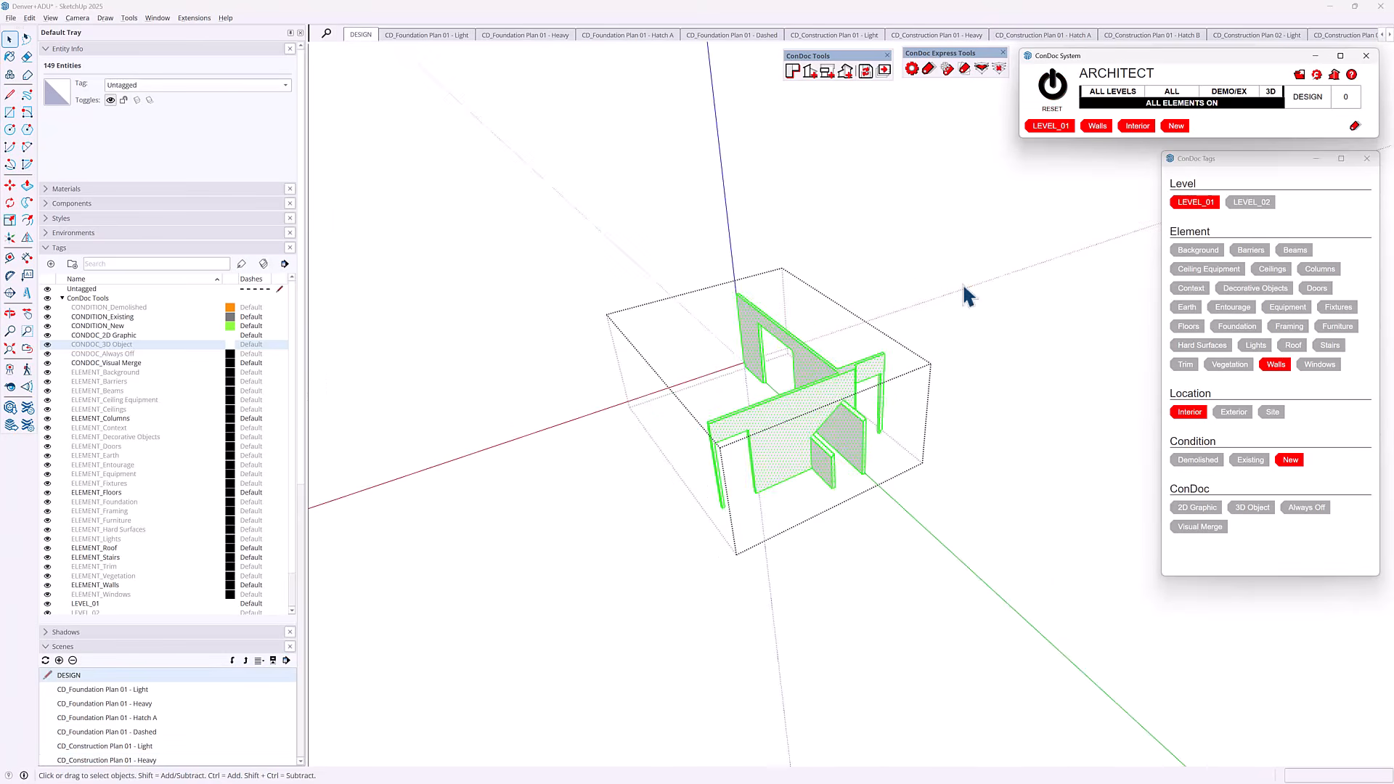
middle_drag(963, 282, 859, 370)
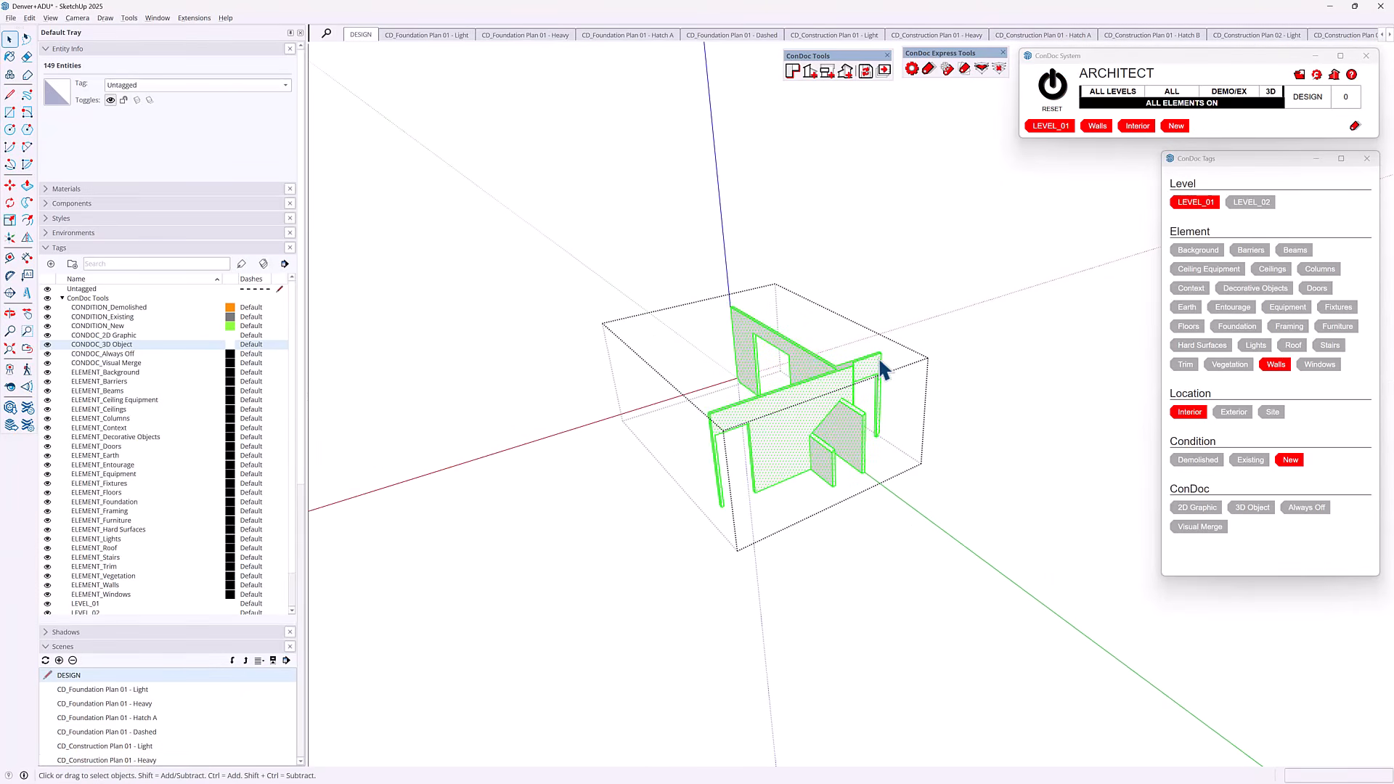
scroll(846, 440, up, 2)
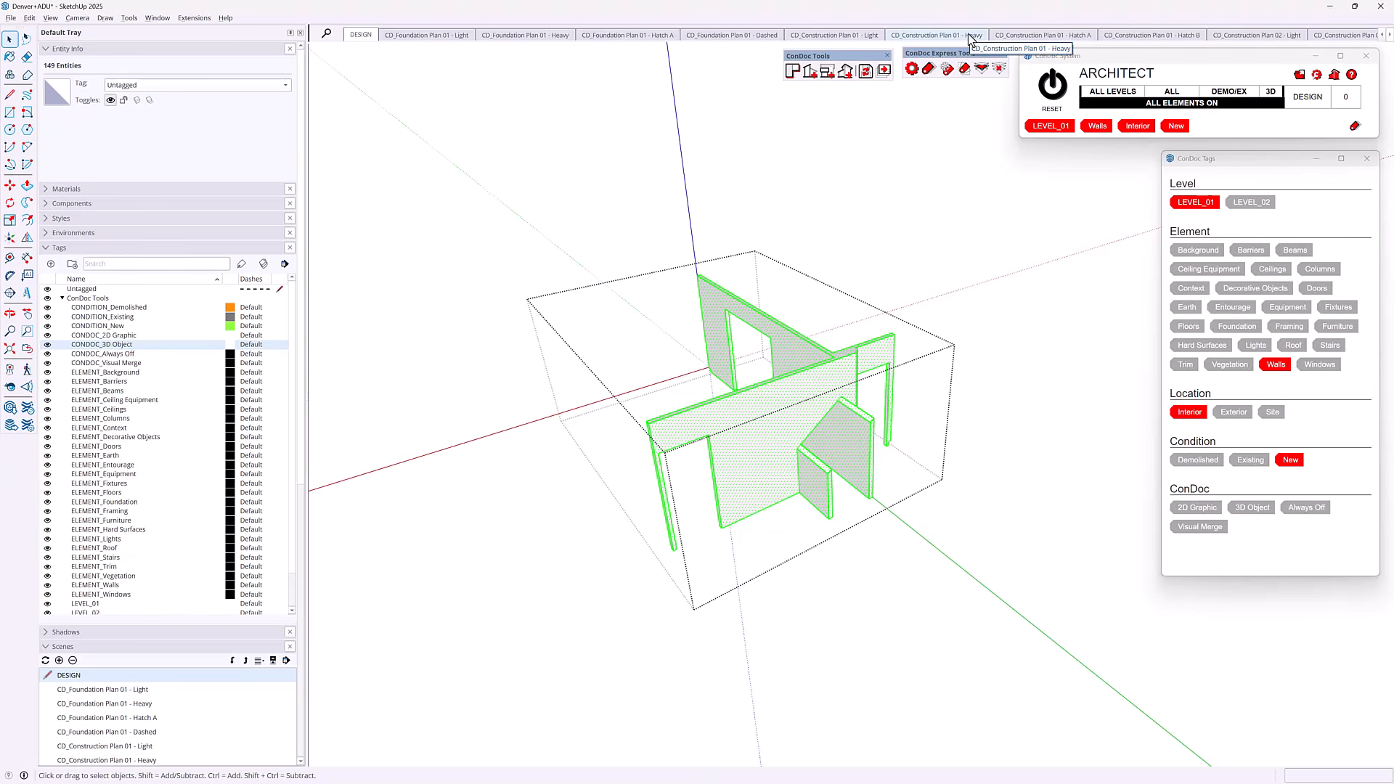
click(935, 38)
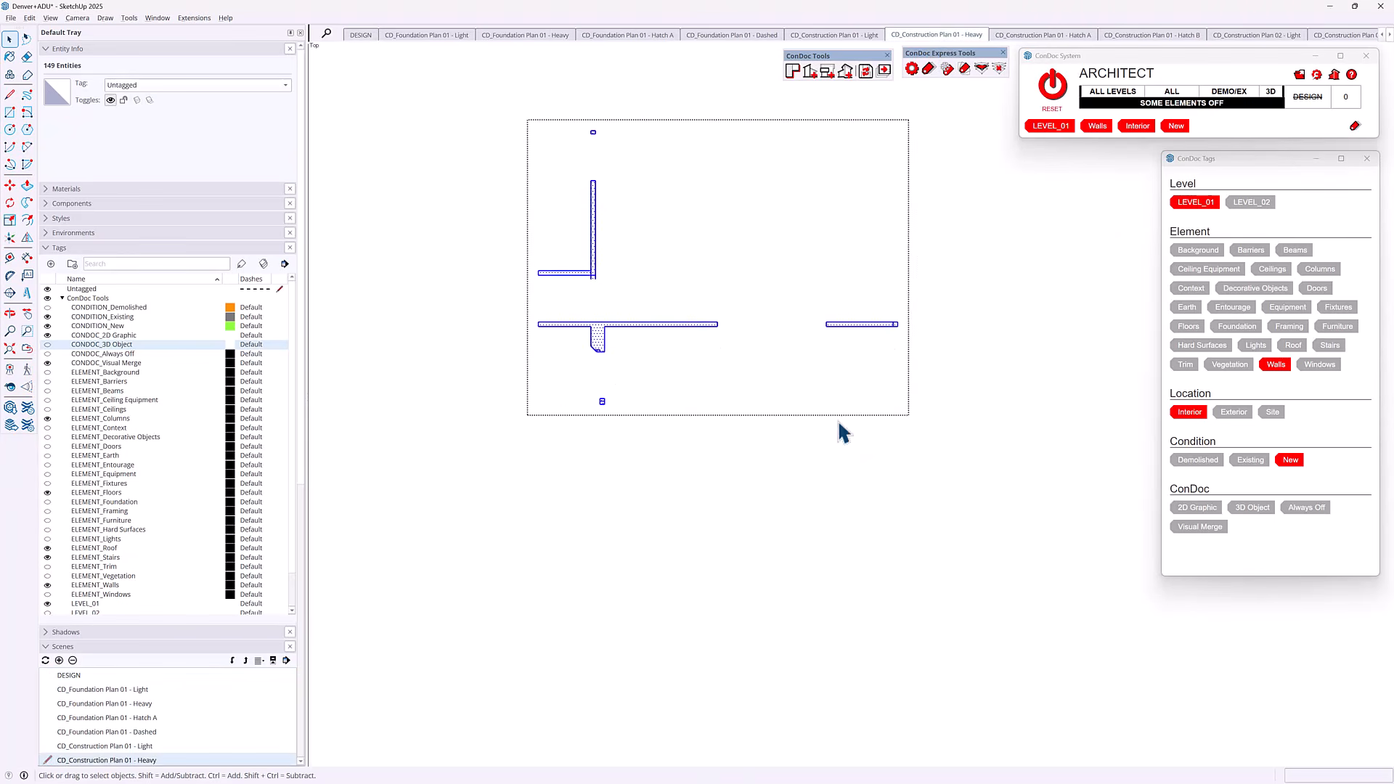
Close the interior walls group and select the stairs in a close 3D view of the stairwell.
middle_drag(626, 469, 912, 209)
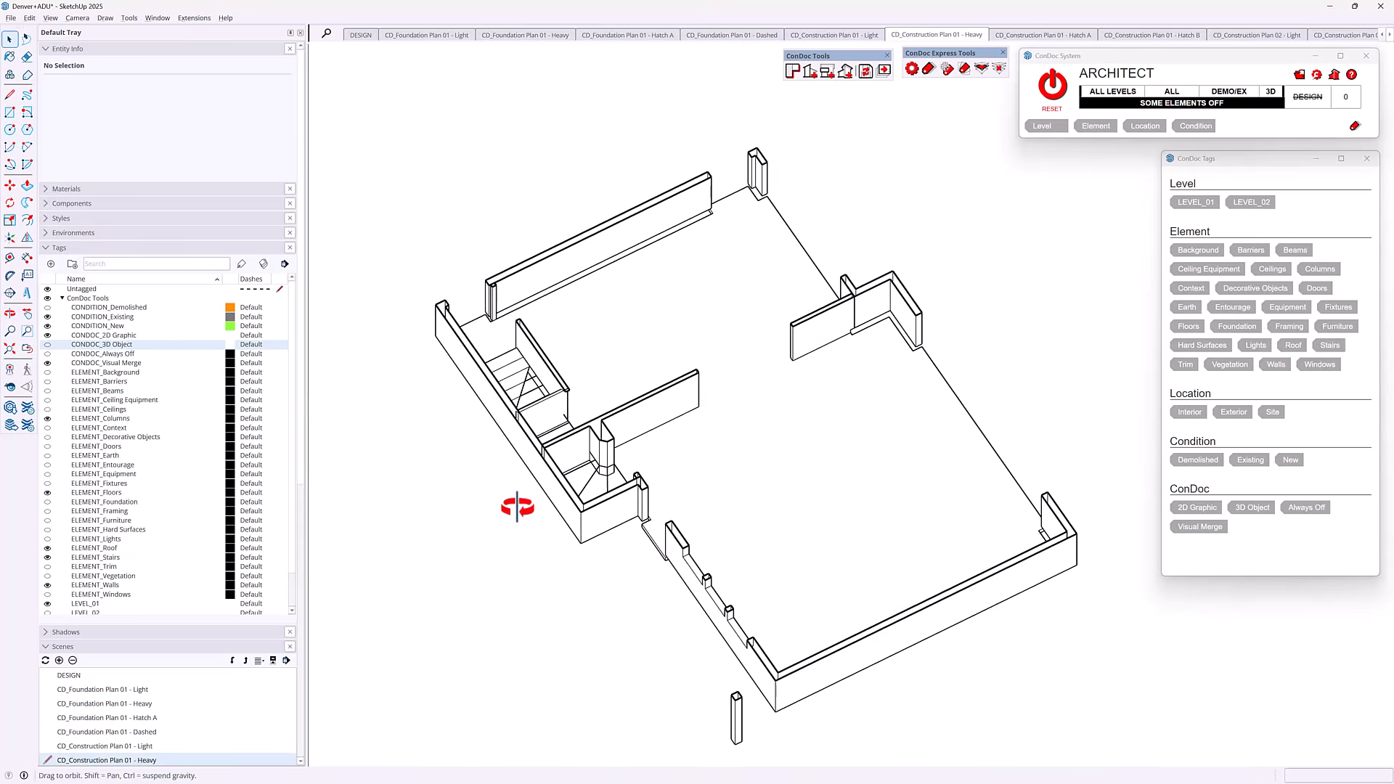
scroll(515, 454, up, 4)
middle_drag(520, 504, 555, 356)
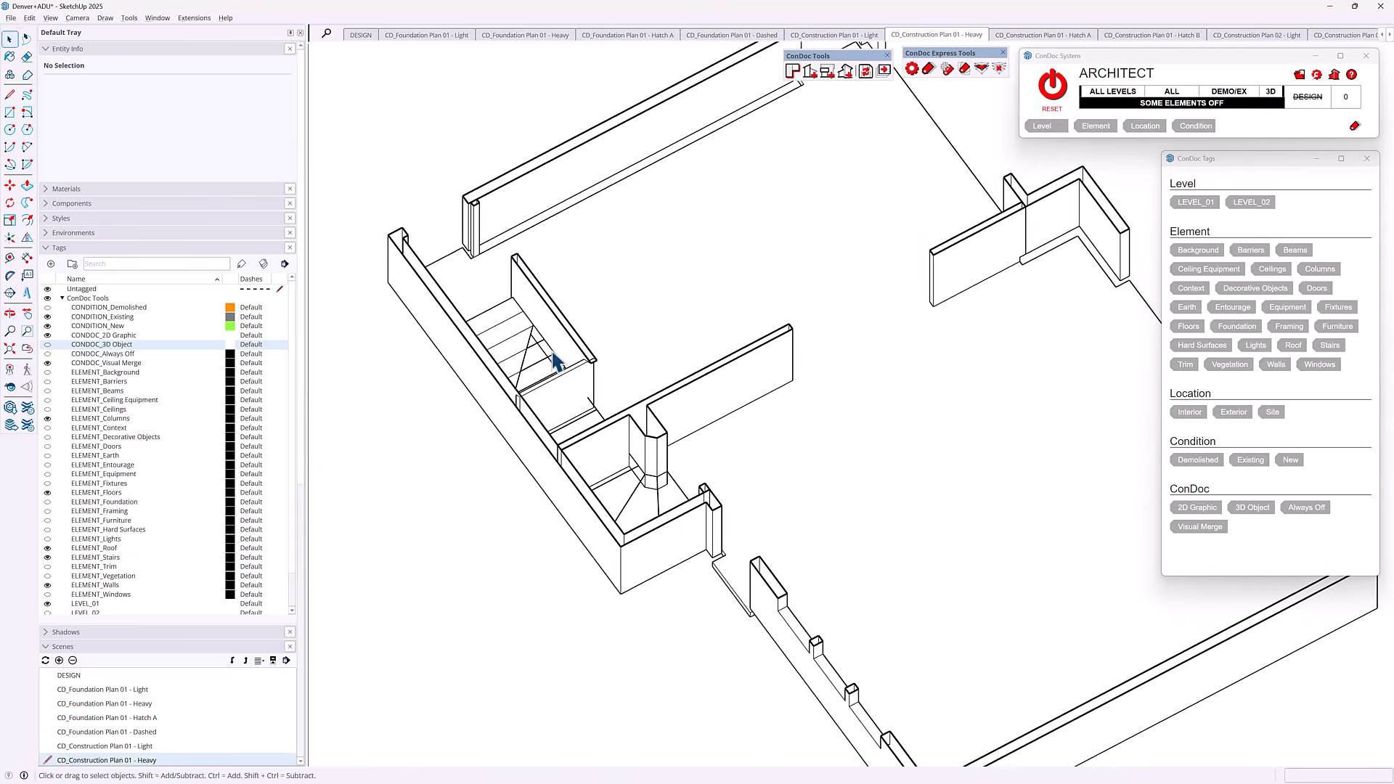
middle_drag(587, 405, 756, 564)
scroll(892, 579, up, 3)
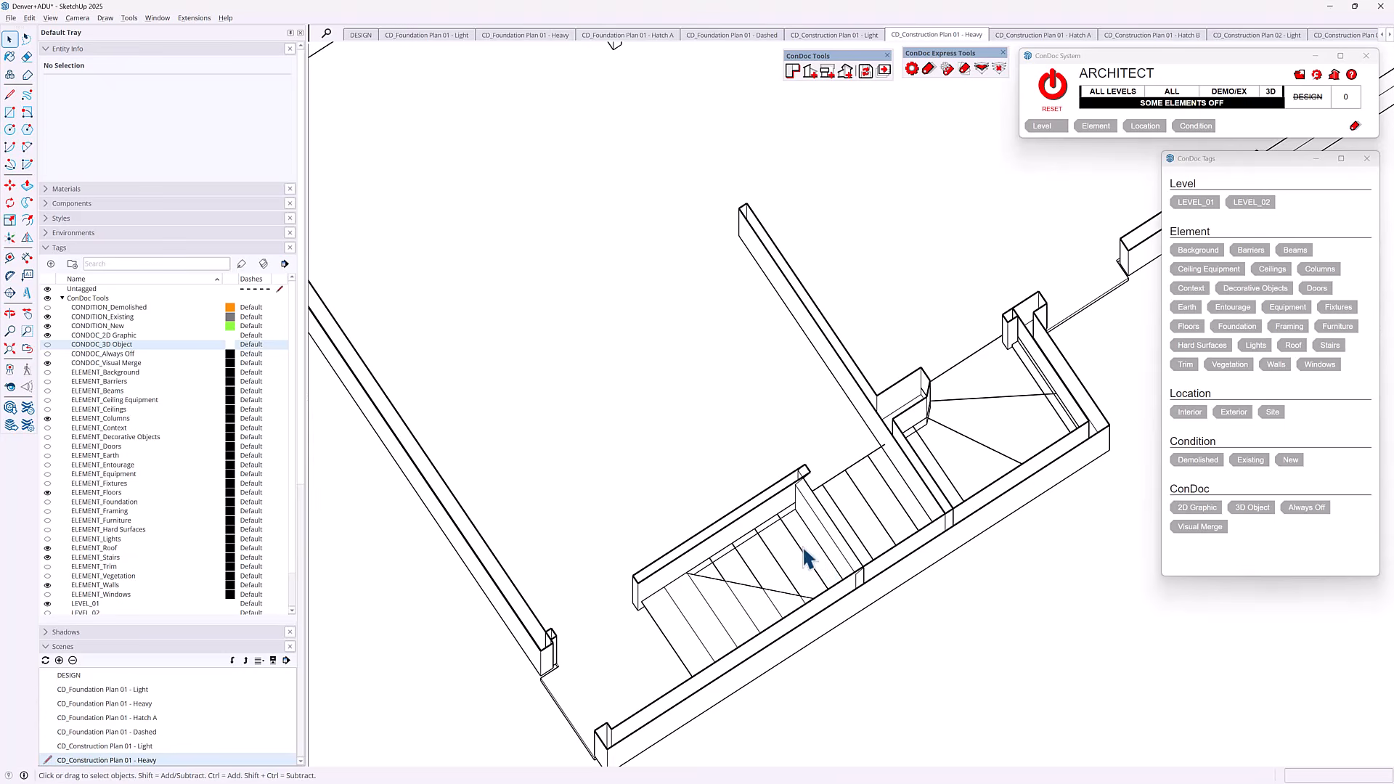
click(805, 574)
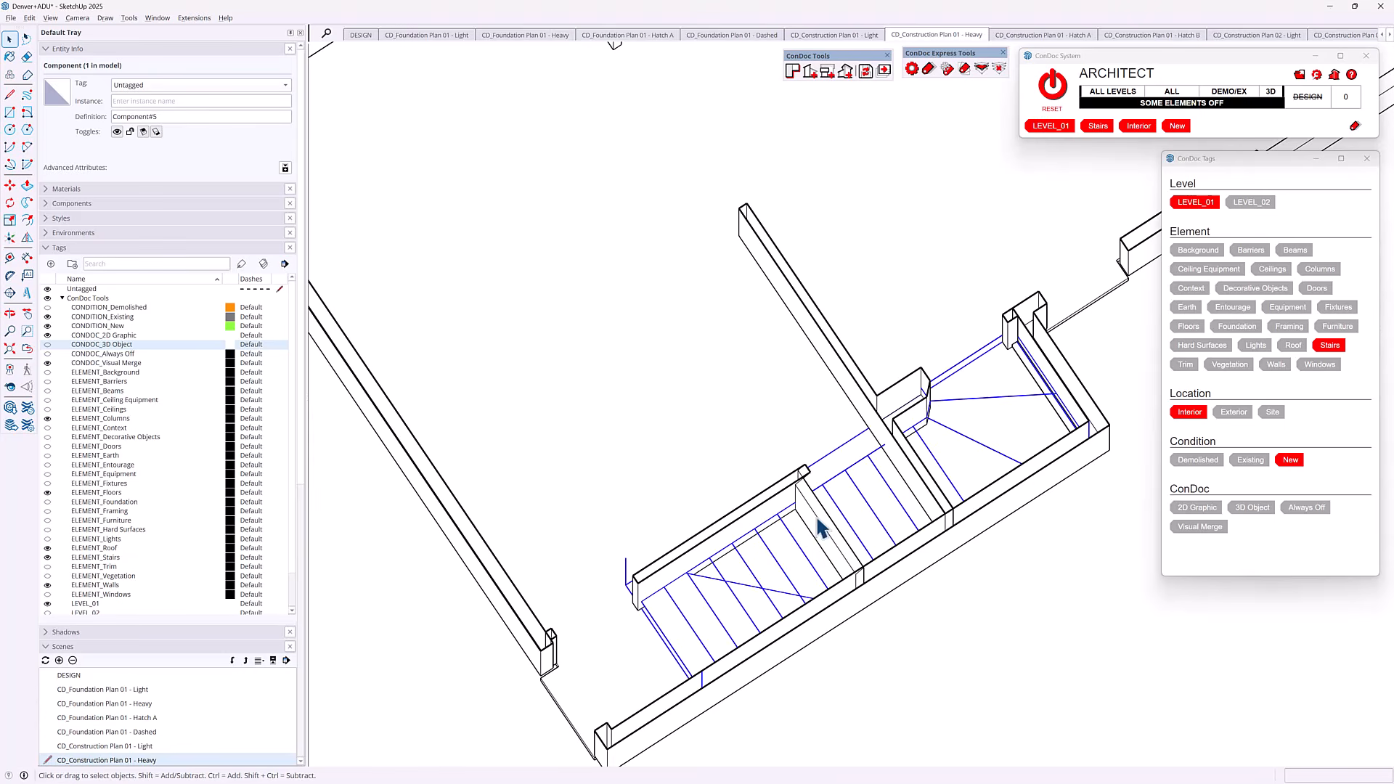
Inspect the selected stairs from above, restore the saved top view of CD_Construction Plan 01 - Heavy and clear the selection.
middle_drag(817, 518, 722, 579)
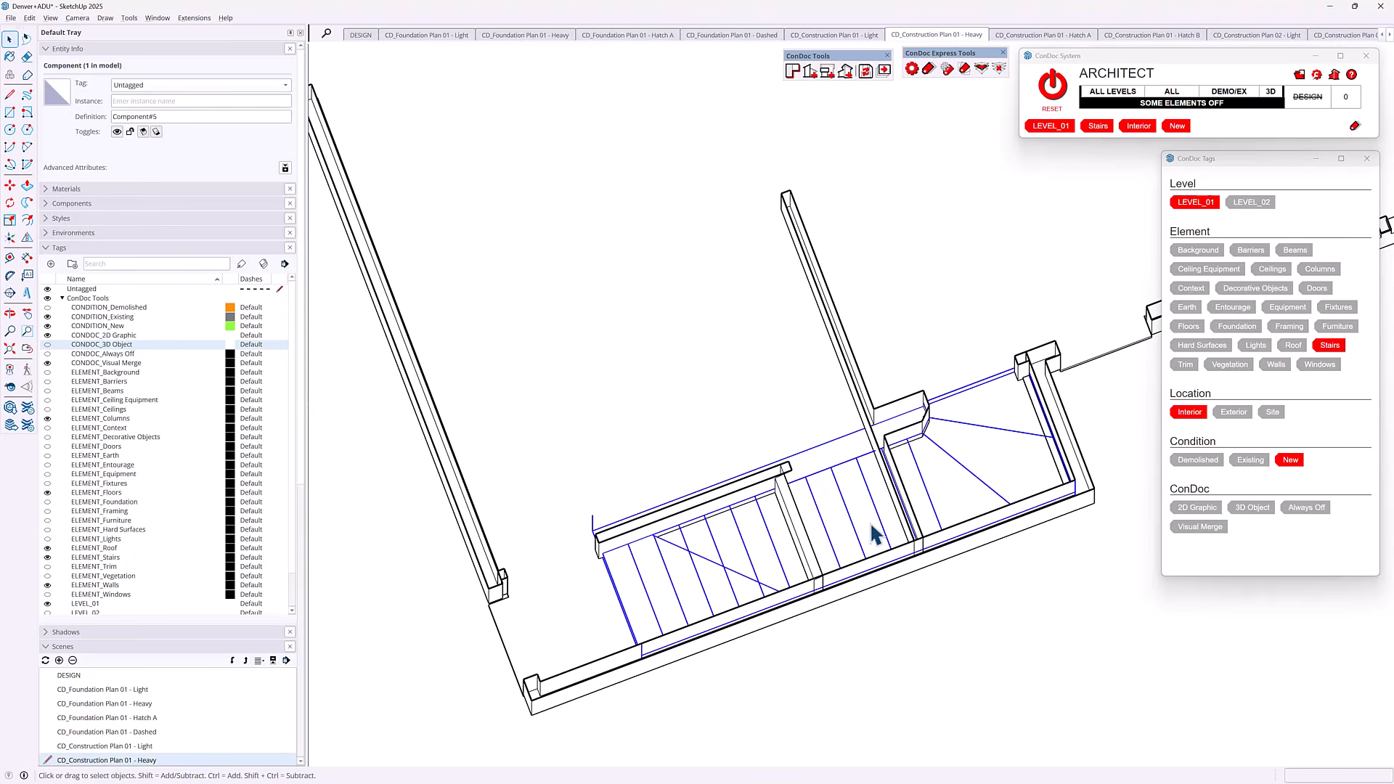
middle_drag(871, 525, 856, 493)
click(929, 35)
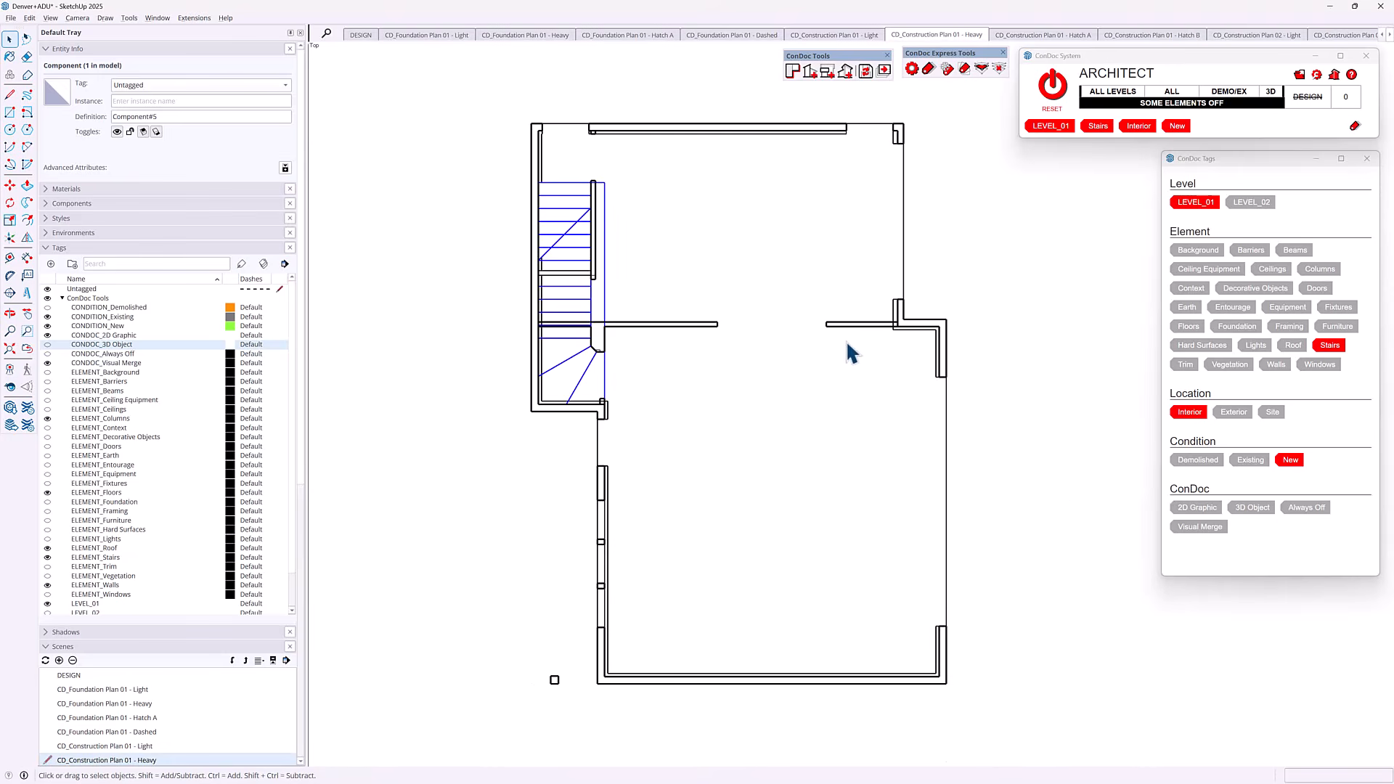
click(971, 305)
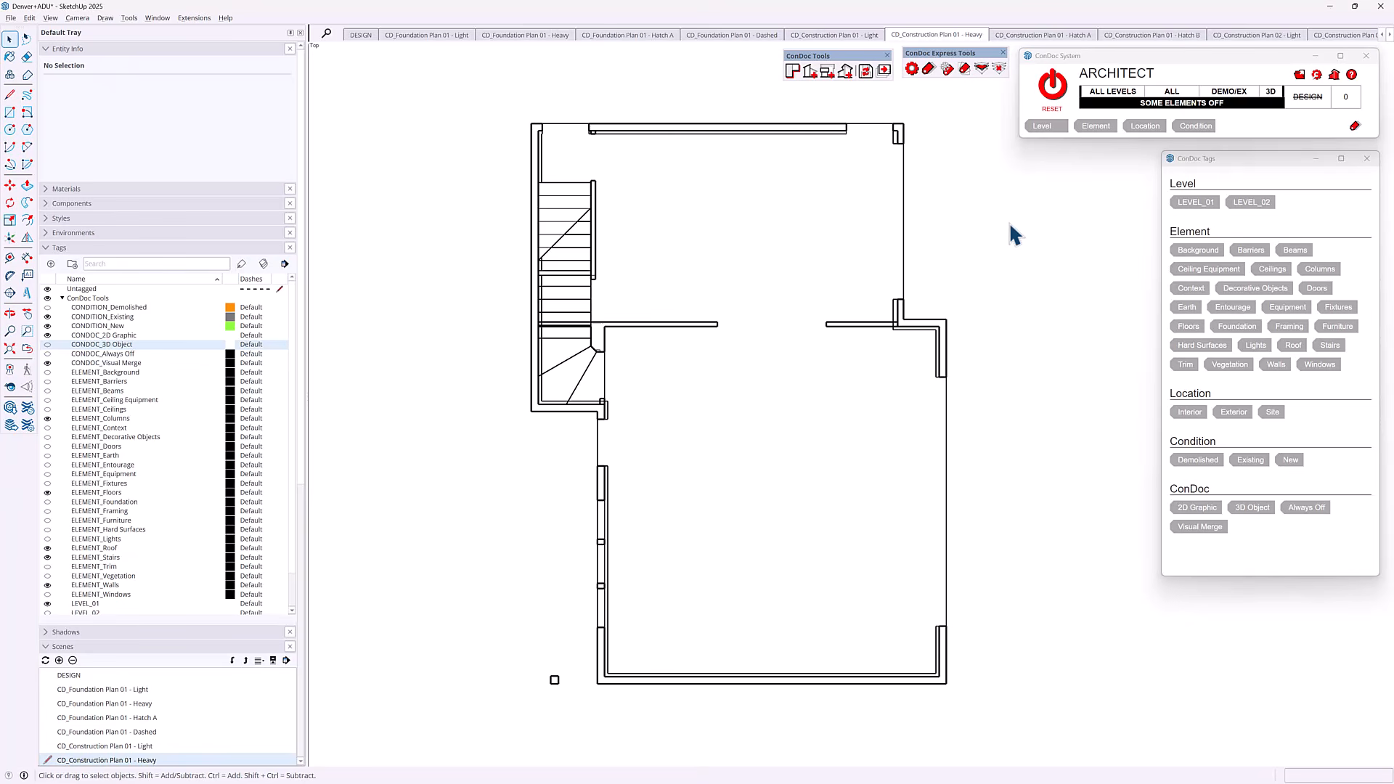
Step through the remaining construction plan and roof plan scenes to review how each one displays.
key(Page_Down)
key(Page_Down)
key(Page_Down)
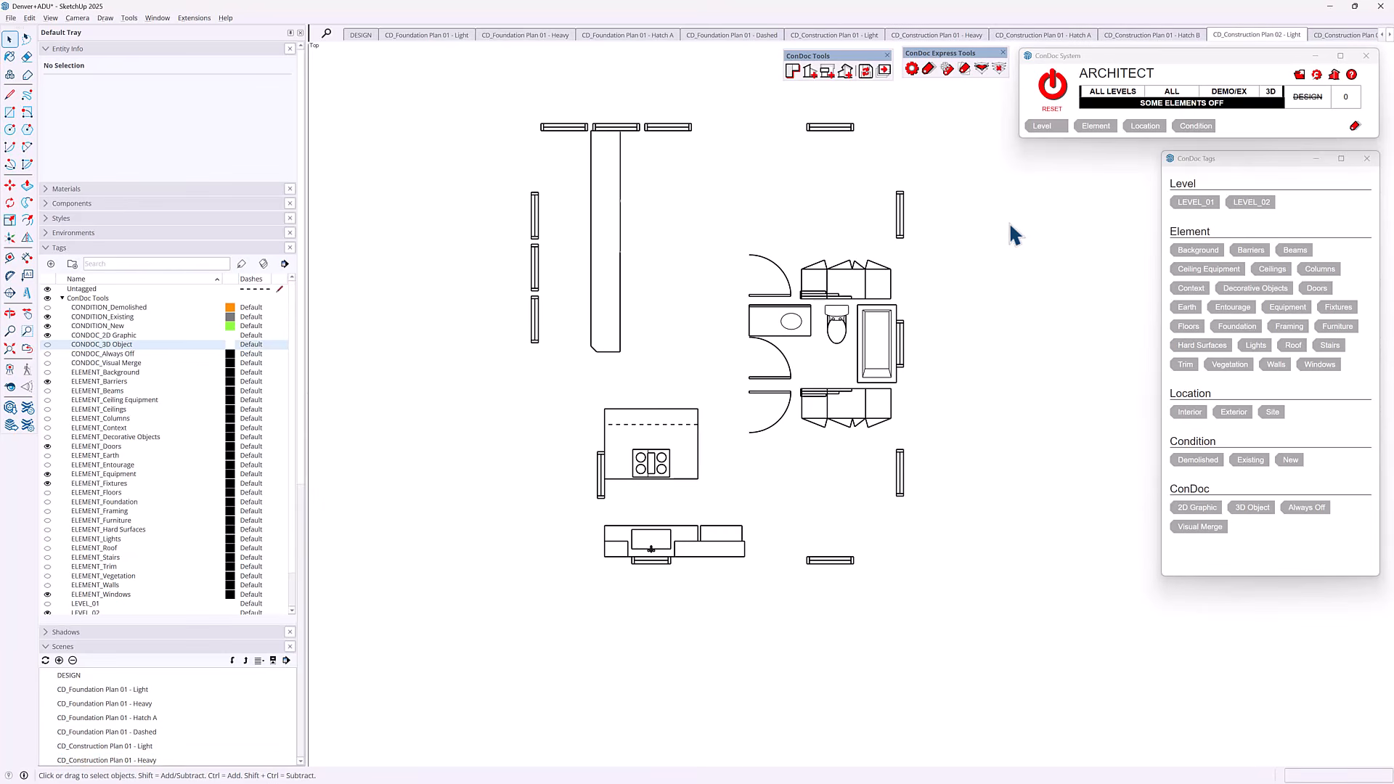
key(Page_Down)
key(Page_Down)
key(Page_Down)
key(Page_Down)
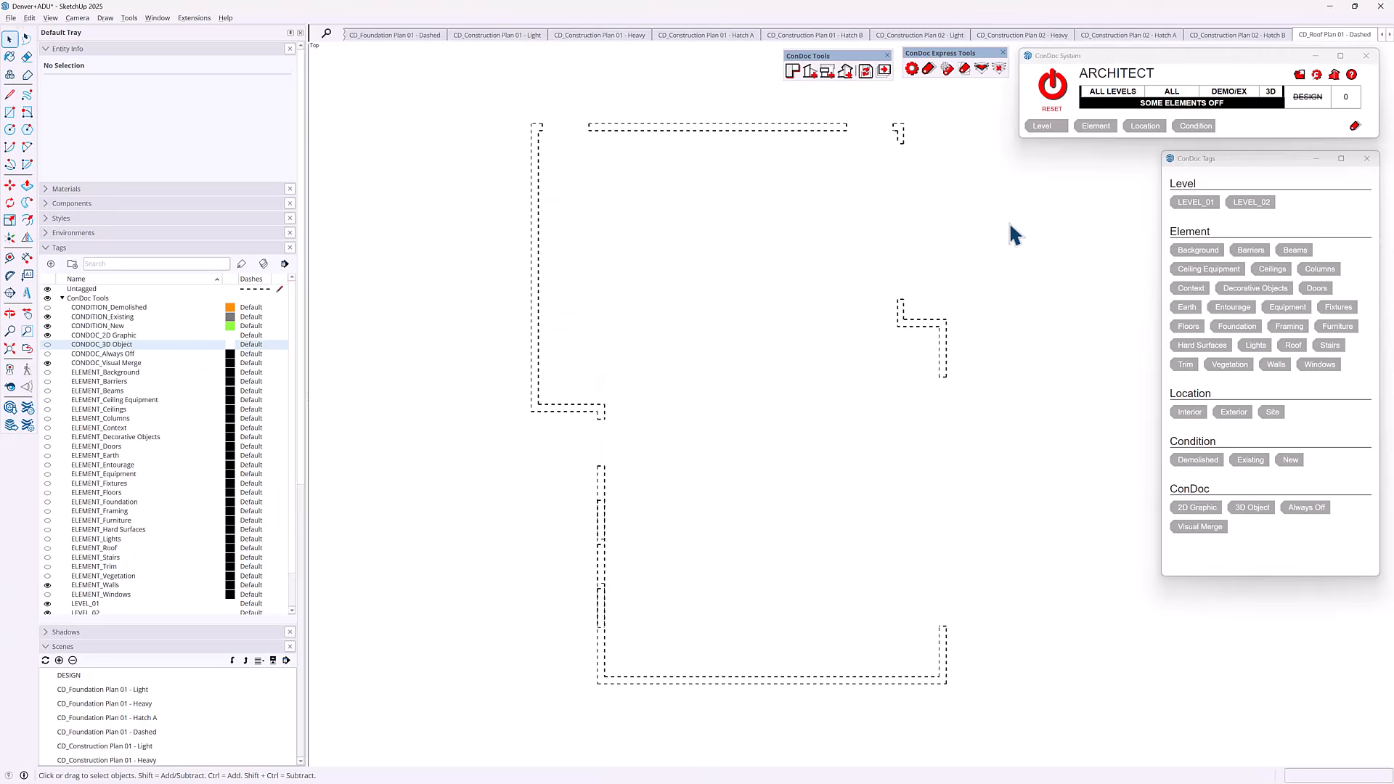
key(Page_Down)
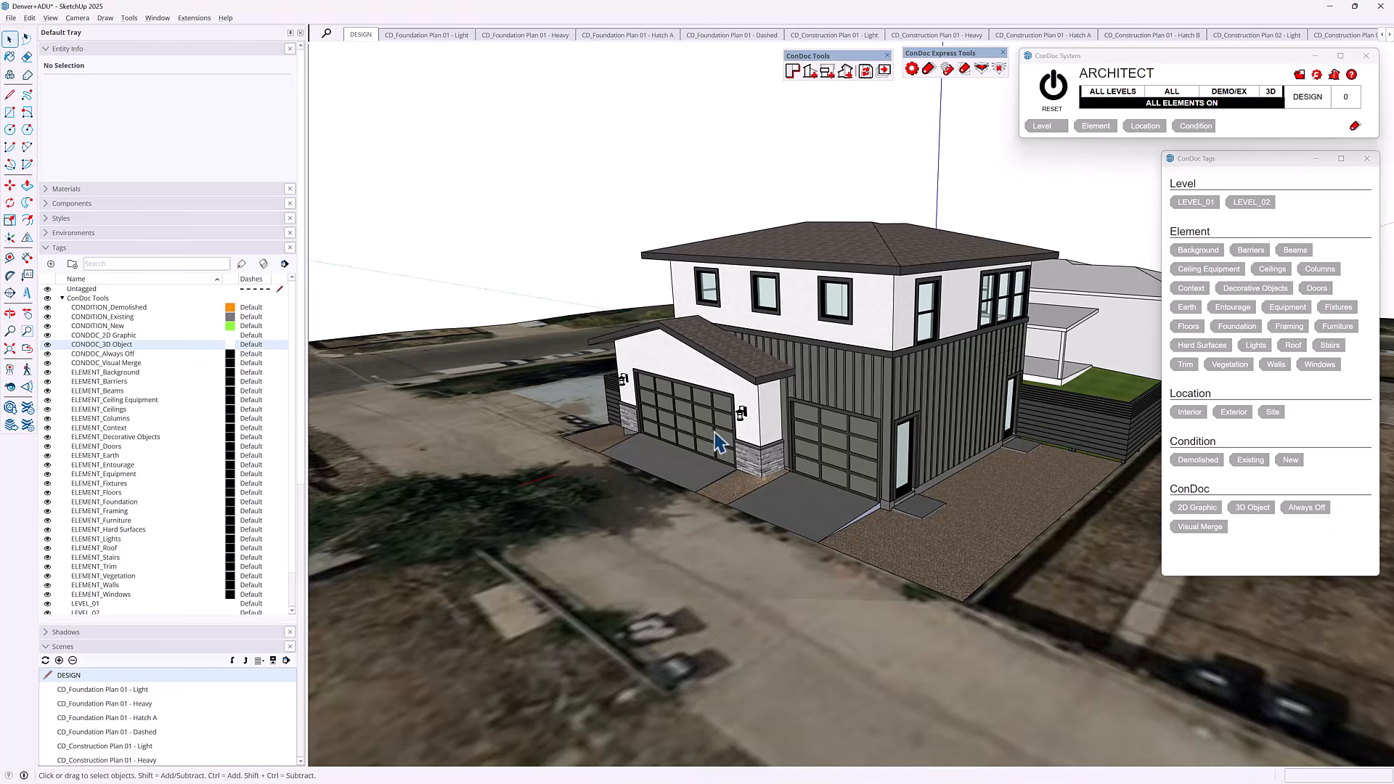
Generate a CAD Elevation (Shadows) drawing from the front garage gable wall with the ConDoc elevation generator.
scroll(714, 431, up, 3)
middle_drag(714, 431, 811, 295)
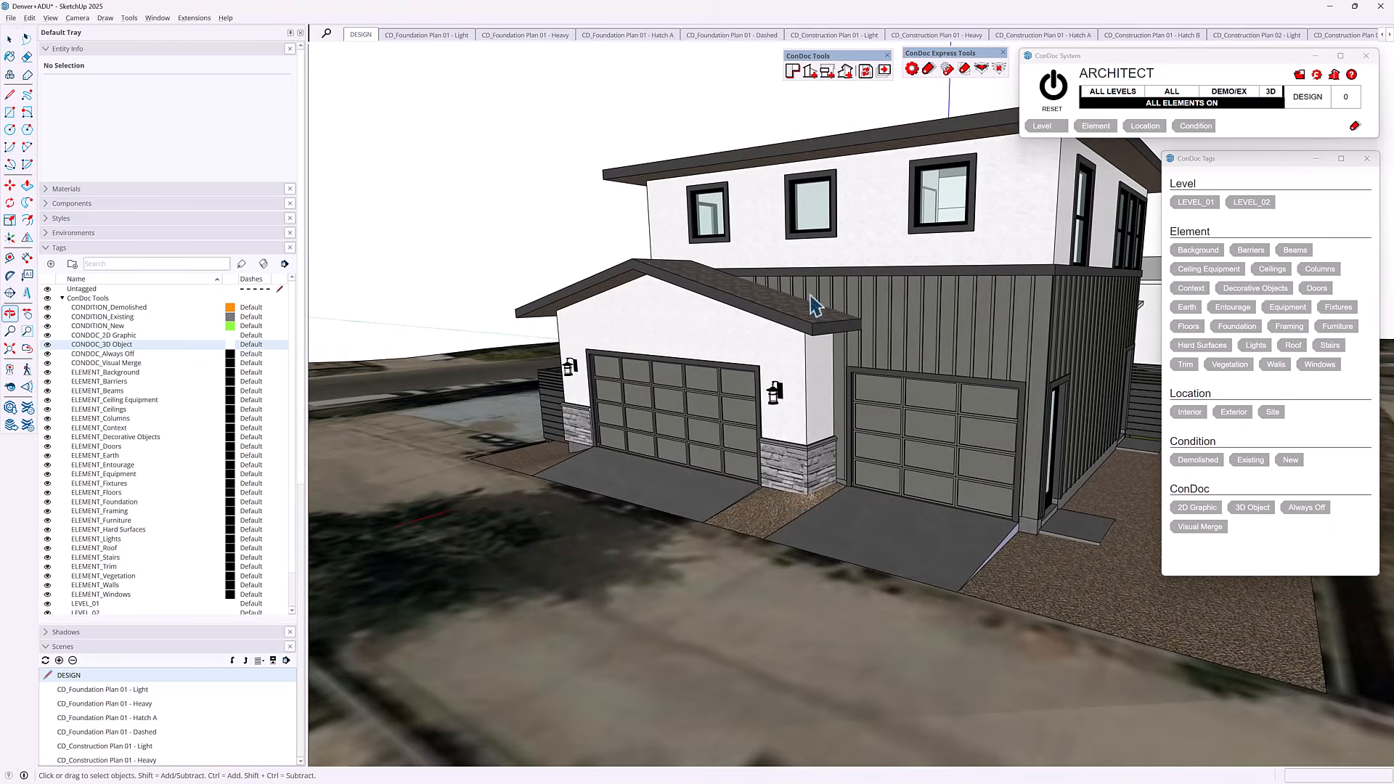
click(829, 76)
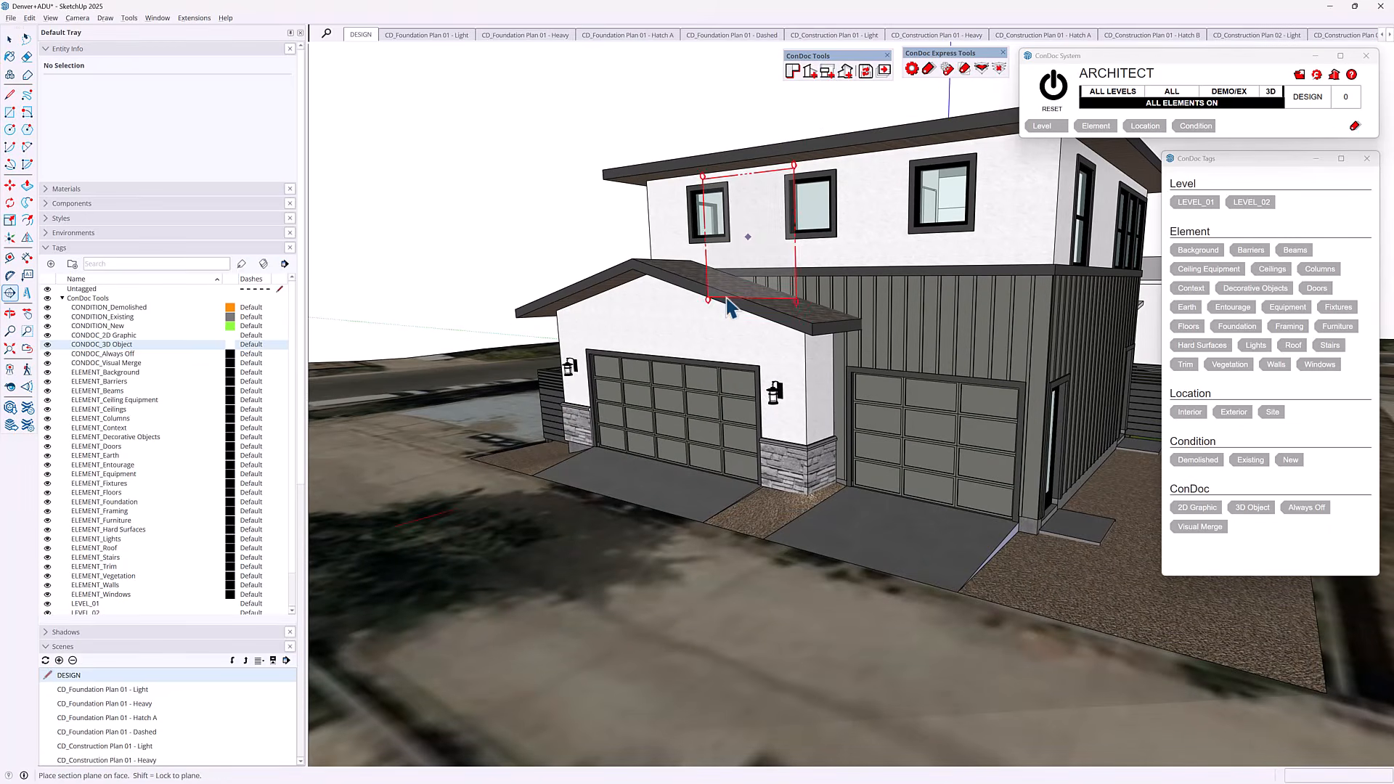
click(703, 330)
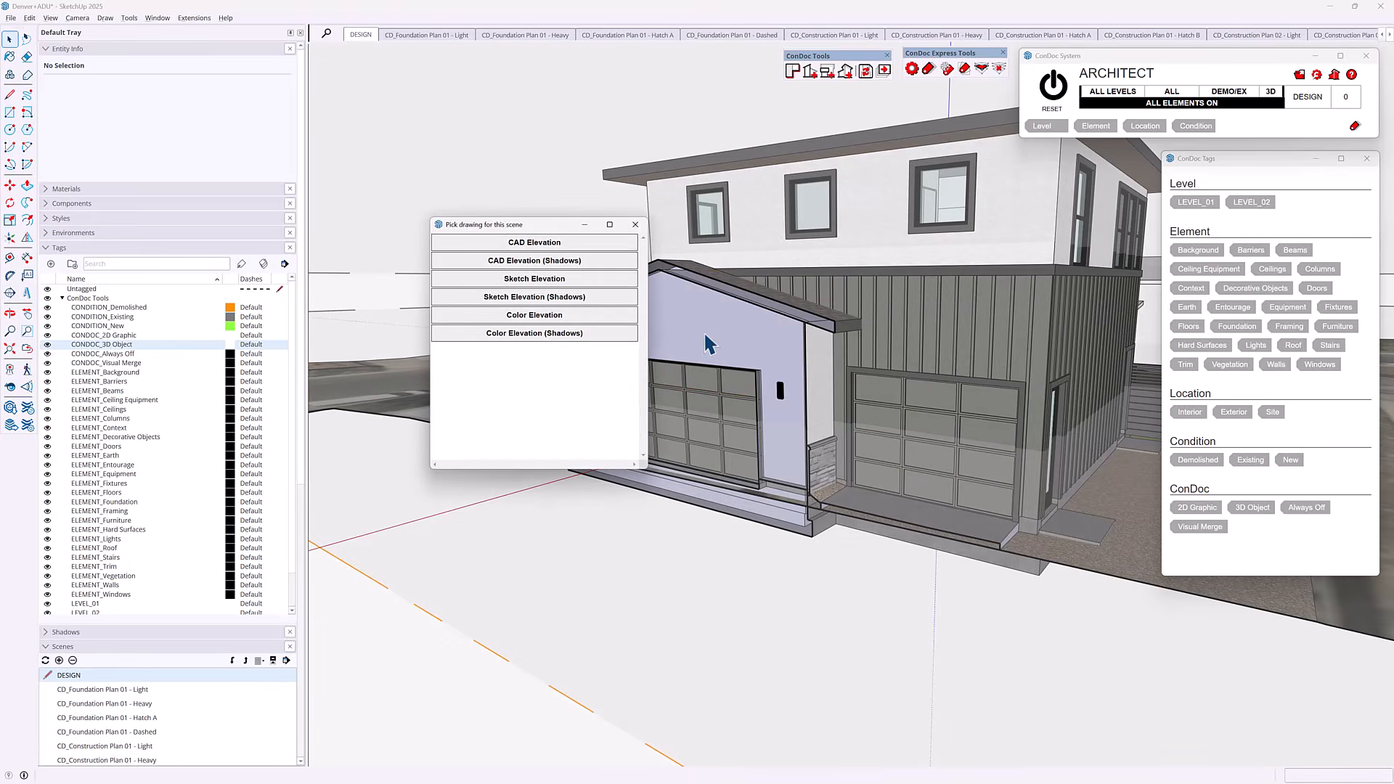
click(555, 261)
Generate a second CAD Elevation (Shadows) drawing from the two-story side wall with the triple window and two doors.
middle_drag(894, 256, 592, 281)
scroll(592, 282, down, 5)
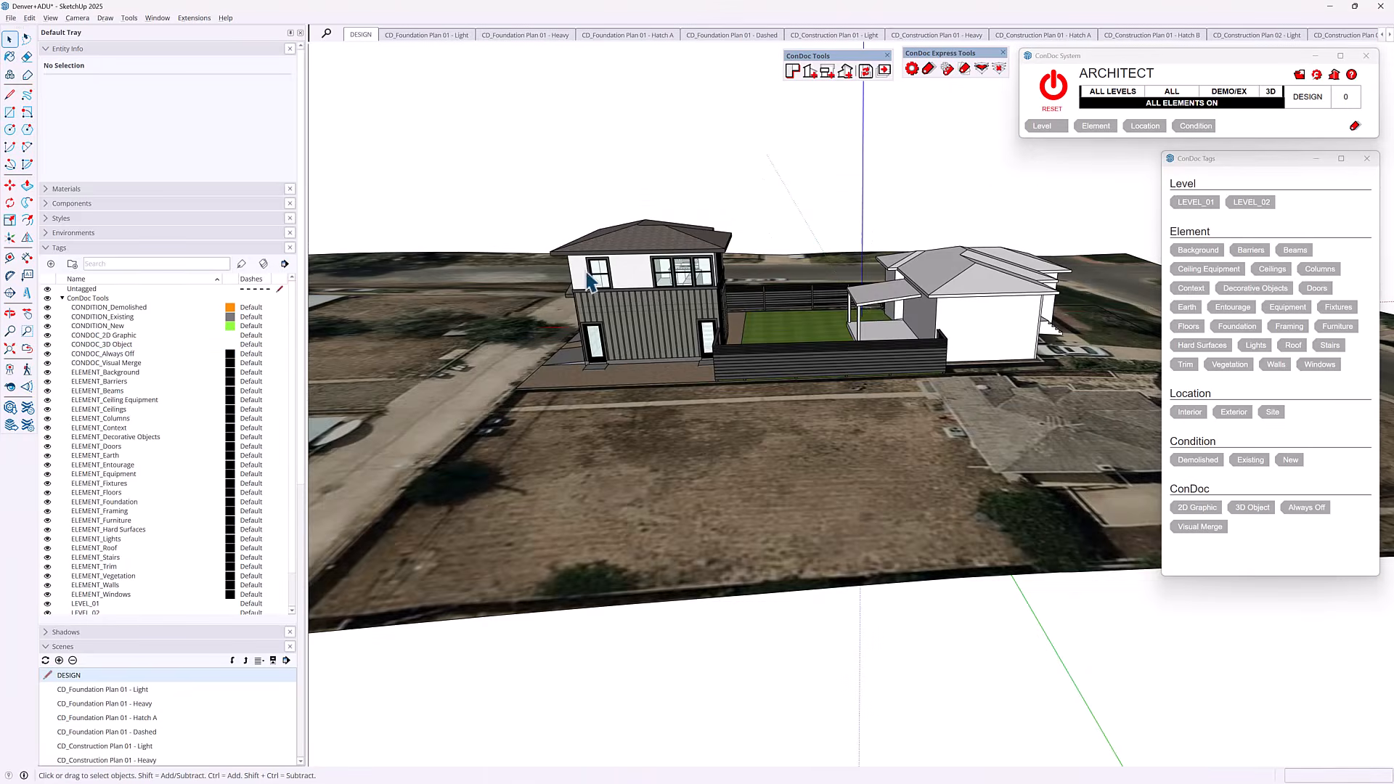
scroll(692, 263, up, 4)
middle_drag(692, 263, 348, 290)
scroll(690, 247, up, 5)
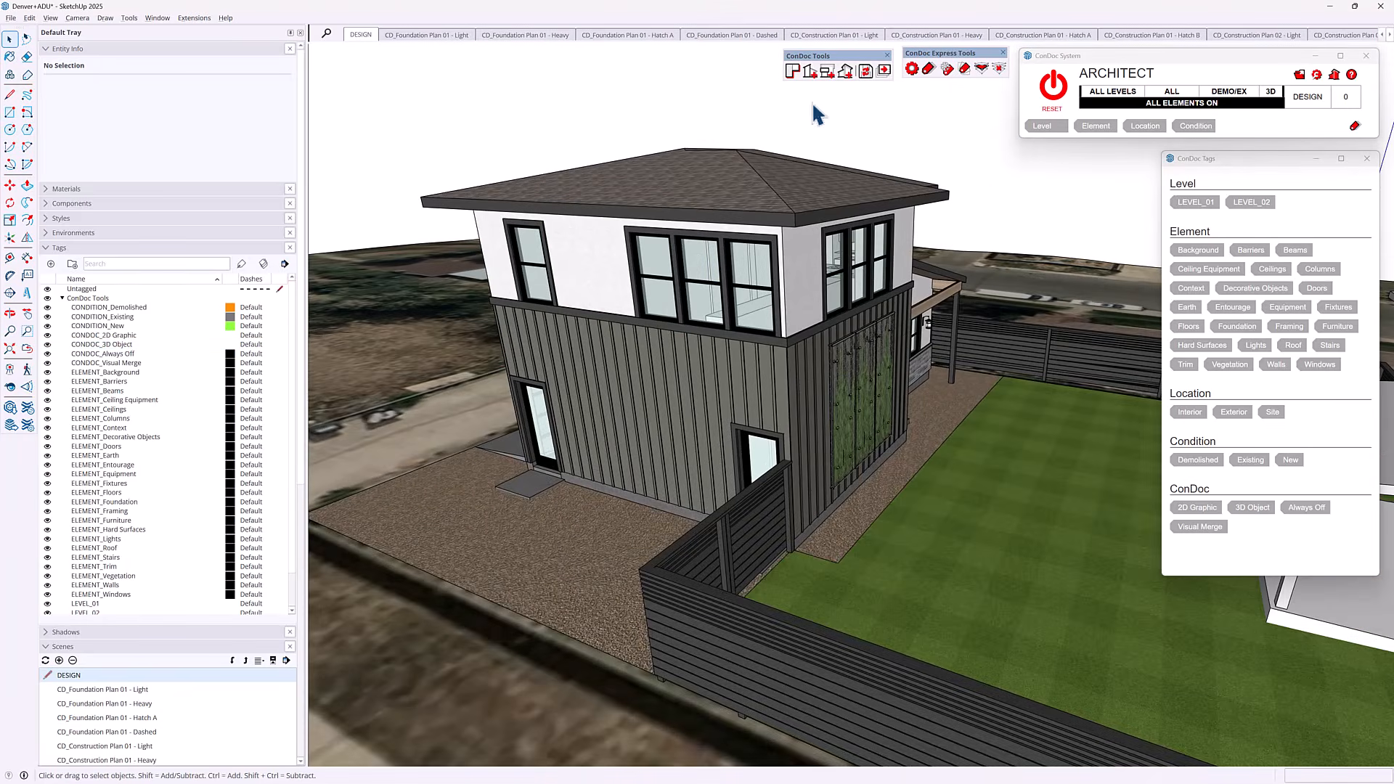
click(827, 71)
click(585, 247)
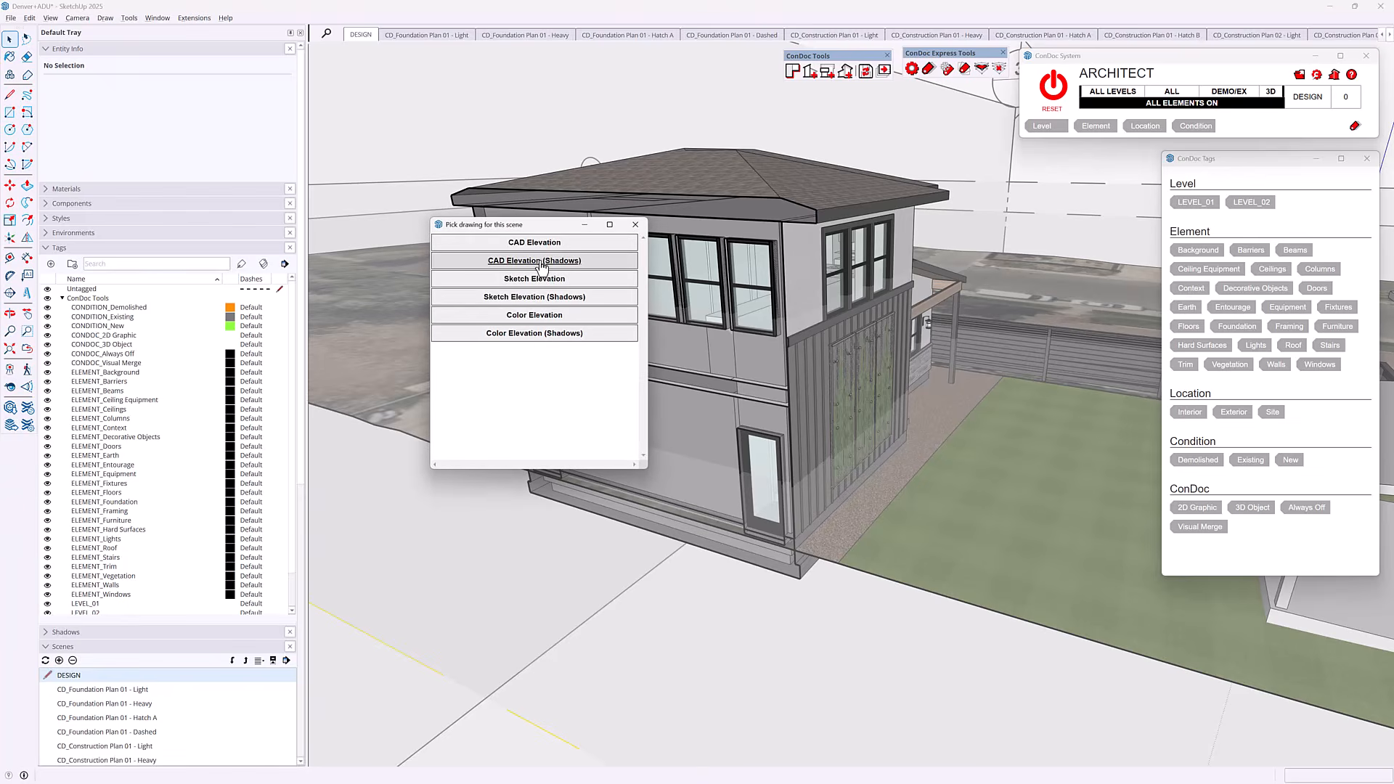
click(588, 266)
Generate a third CAD Elevation (Shadows) drawing from the rear wall facing the lawn.
scroll(933, 355, down, 2)
middle_drag(934, 355, 813, 378)
click(843, 73)
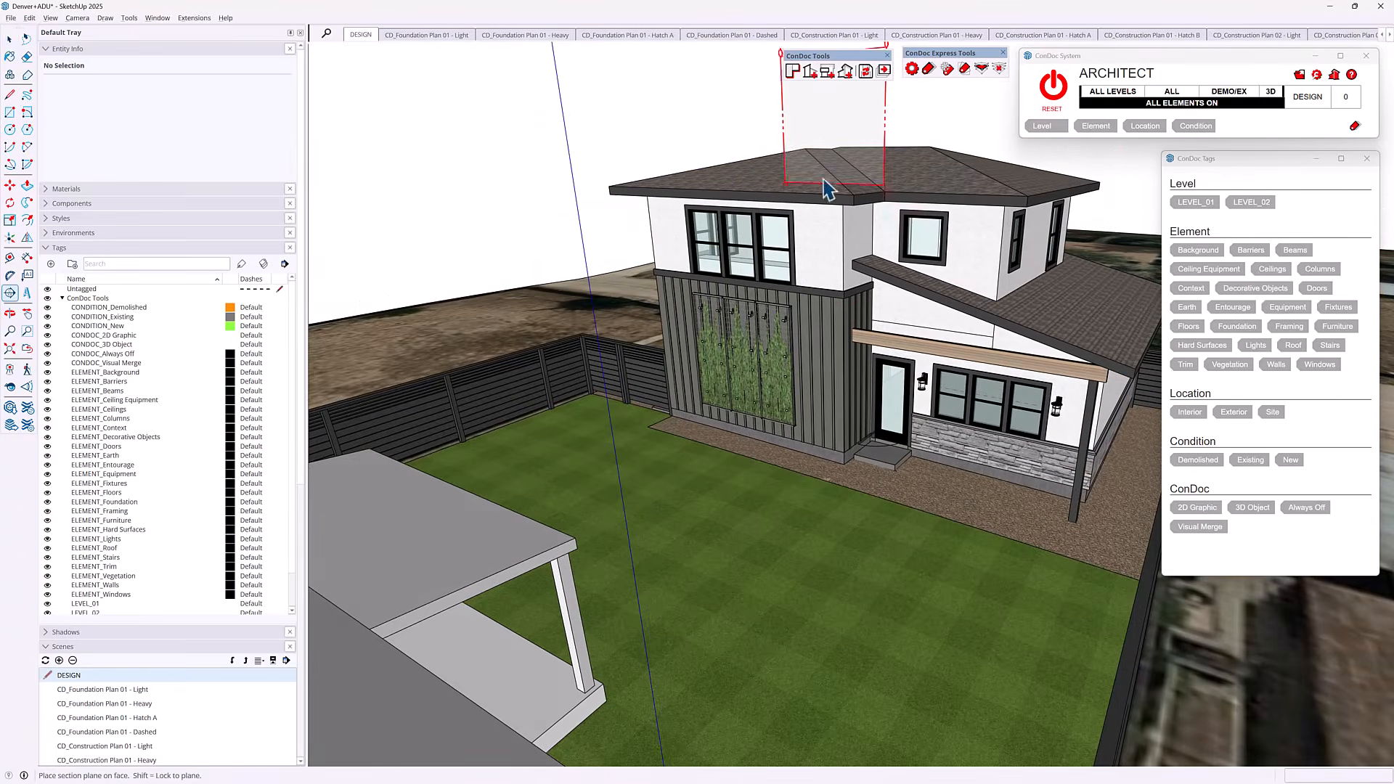
click(819, 246)
click(538, 270)
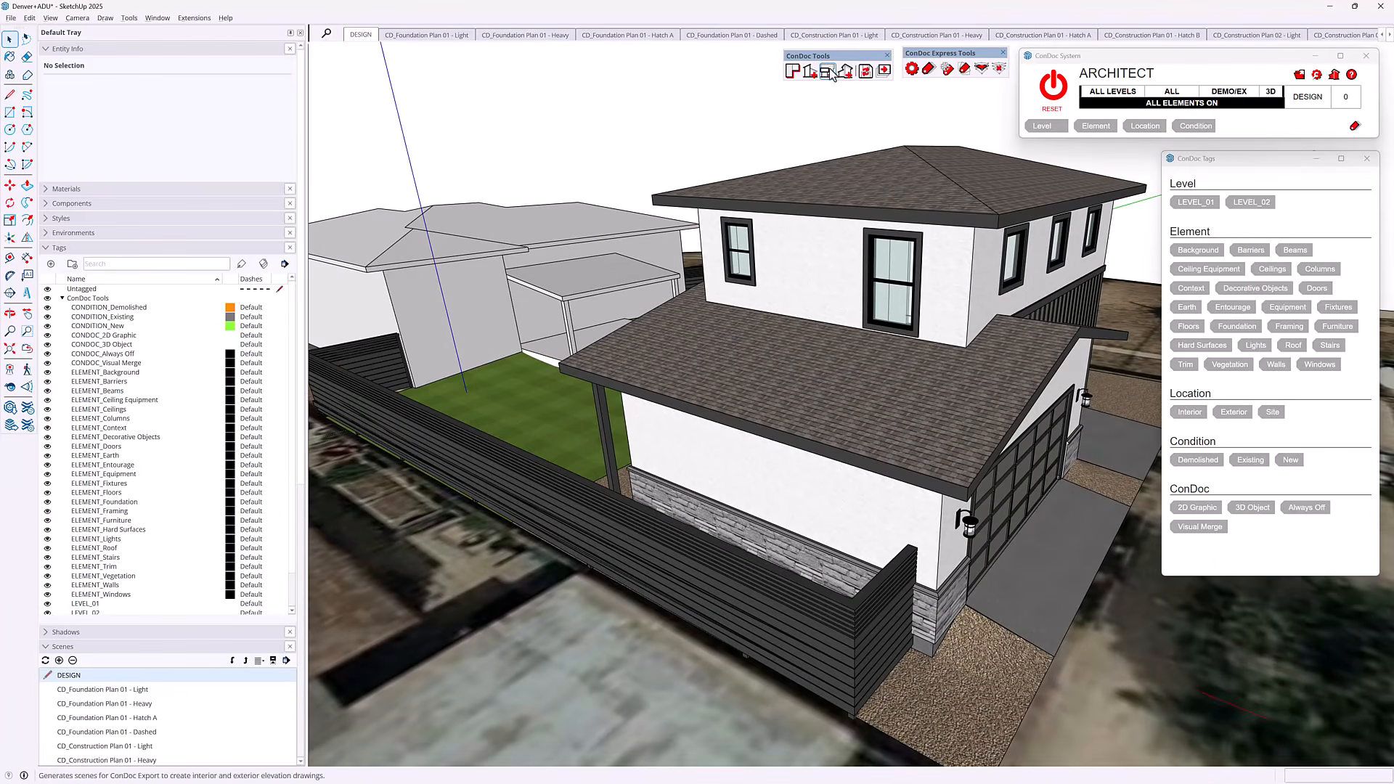
Generate a fourth CAD Elevation (Shadows) drawing from the white garage side wall behind the fence.
click(842, 71)
click(750, 460)
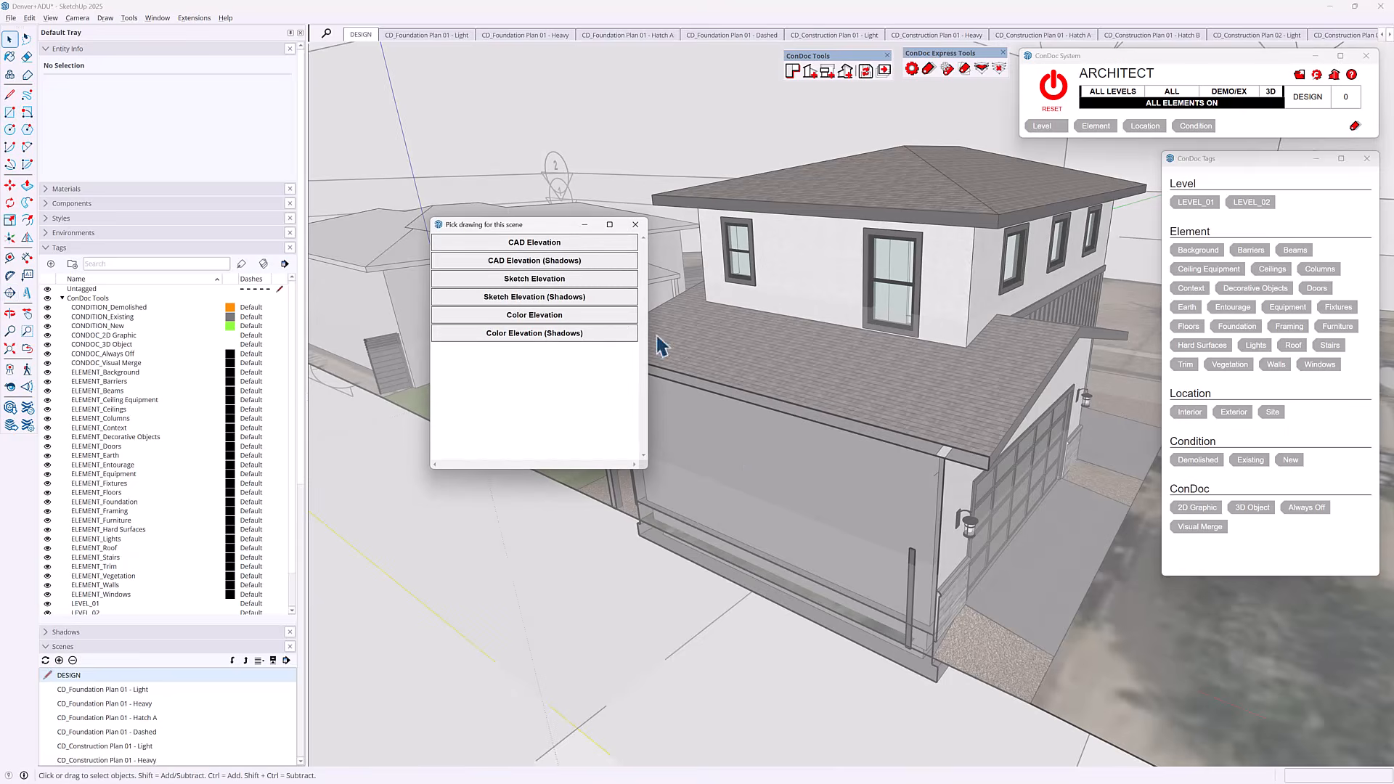
click(551, 272)
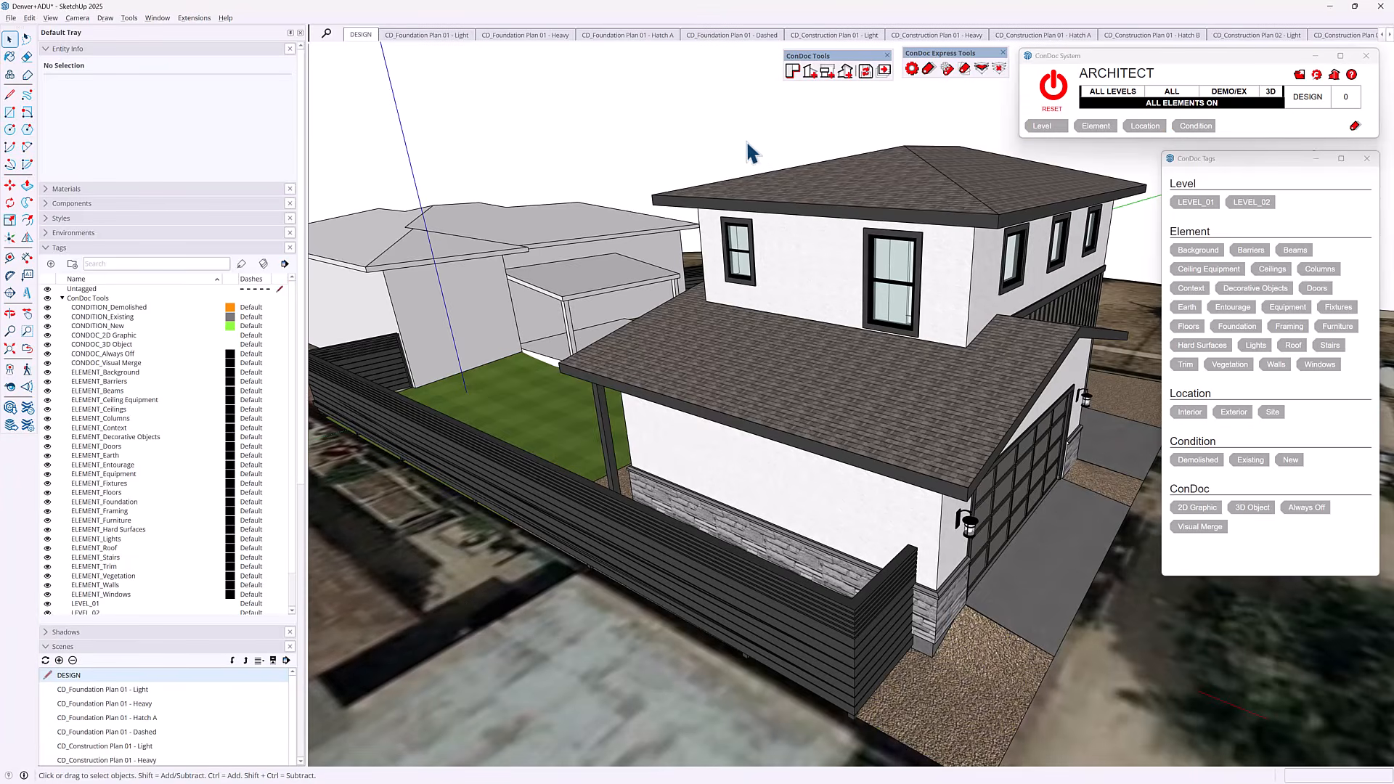
Reveal the full scene list and compare the Primary and Shadows scenes of CD_CAD Elevation (Shadows) 01.
click(91, 247)
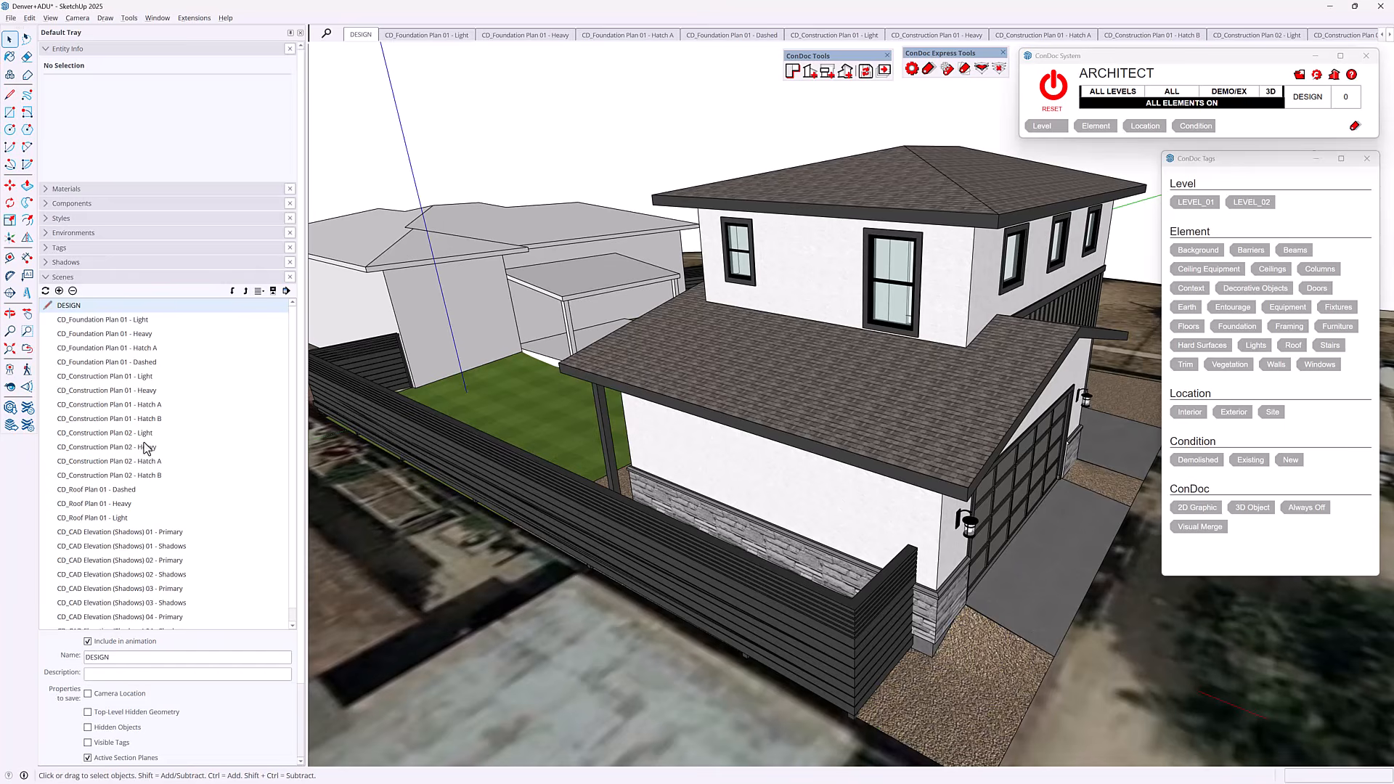
scroll(160, 472, down, 3)
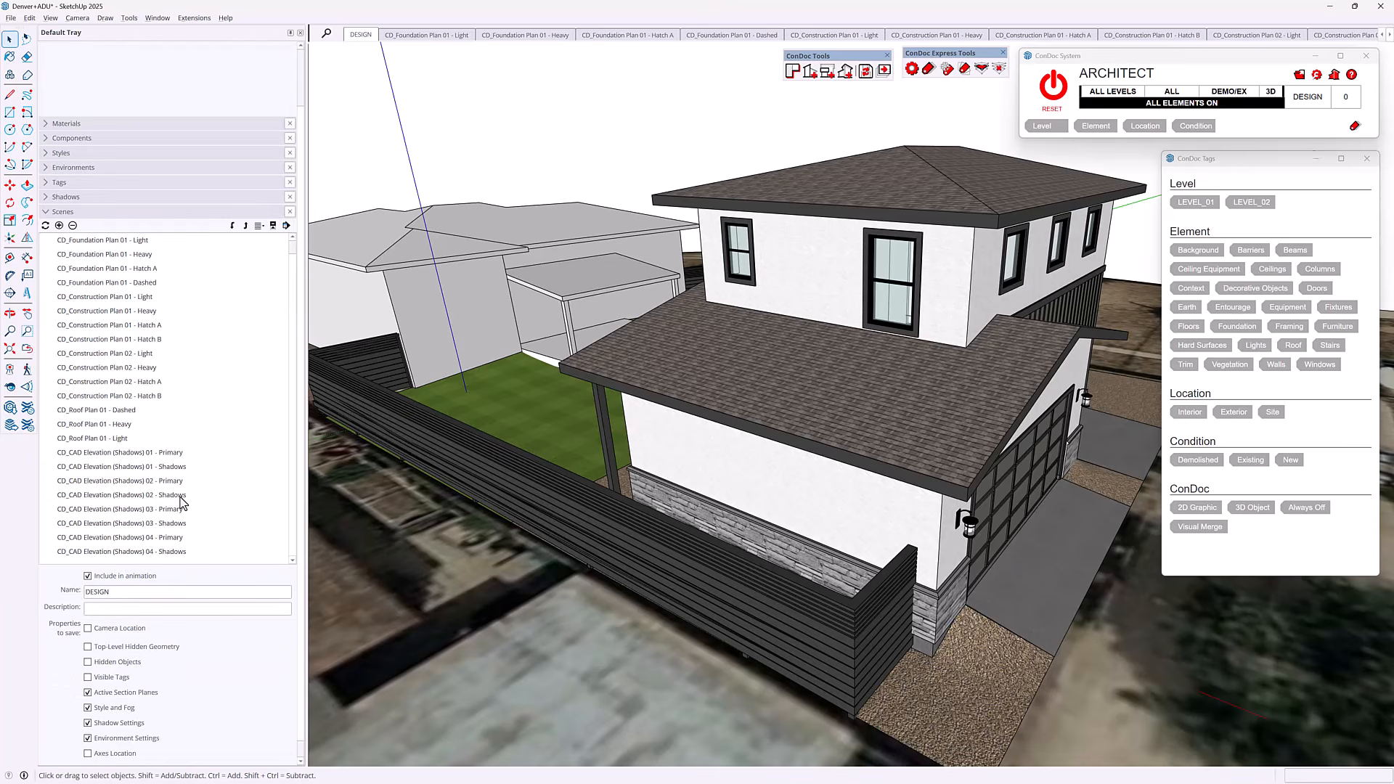
double_click(166, 454)
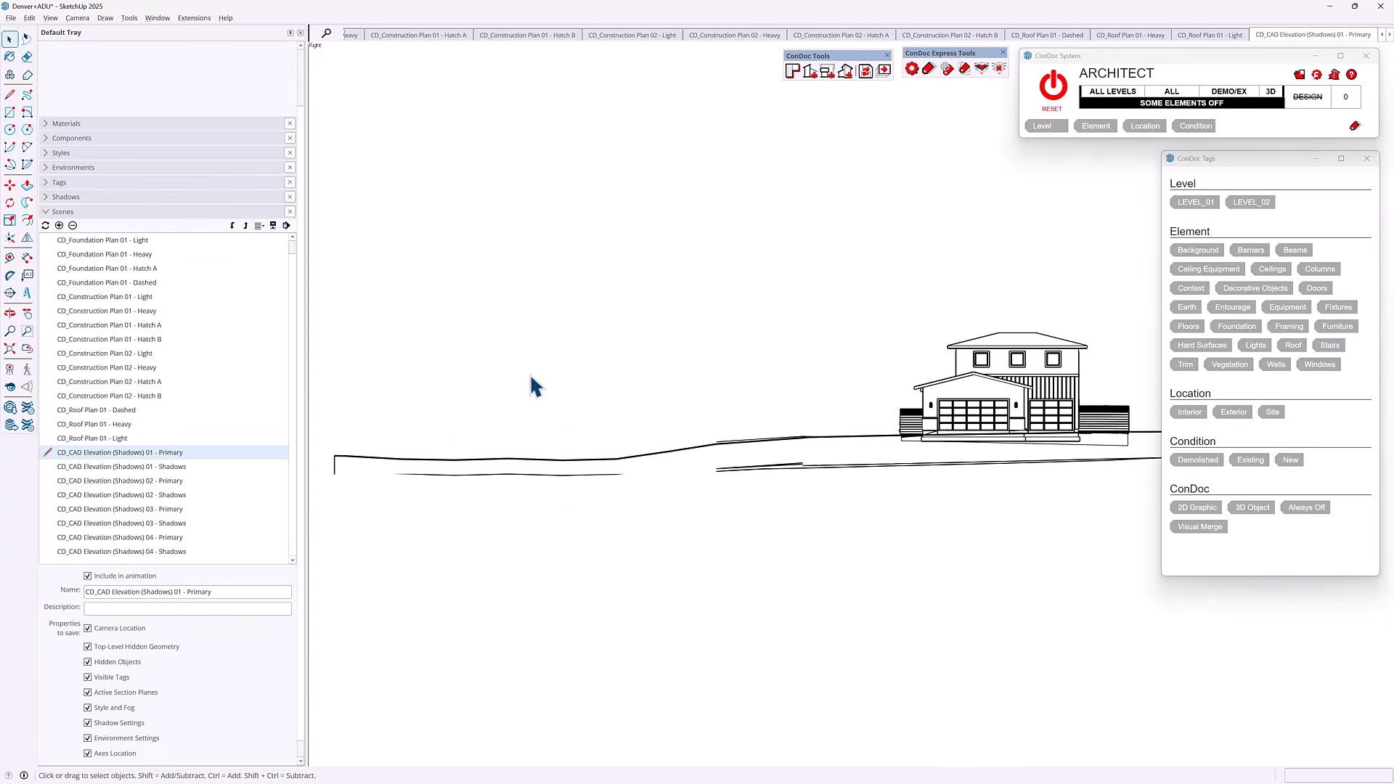
double_click(174, 468)
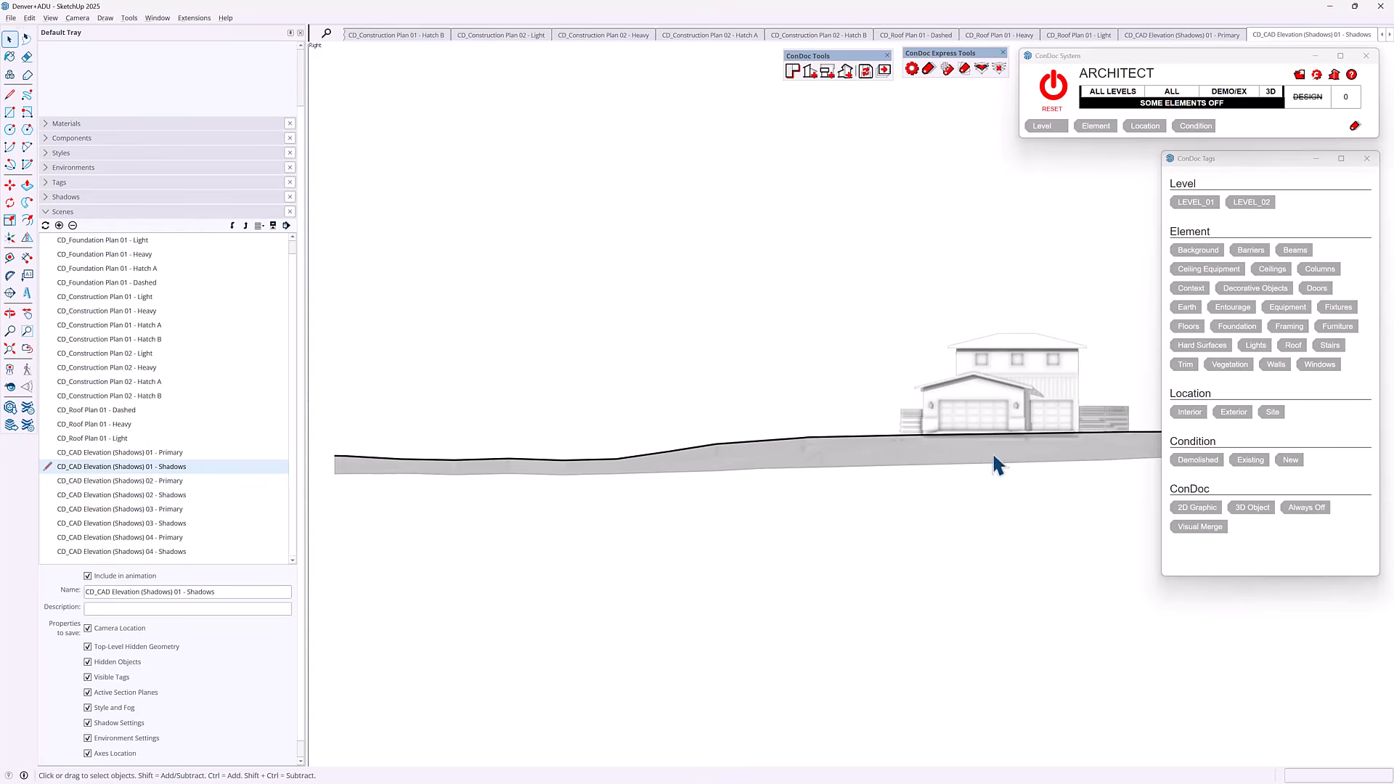
double_click(174, 455)
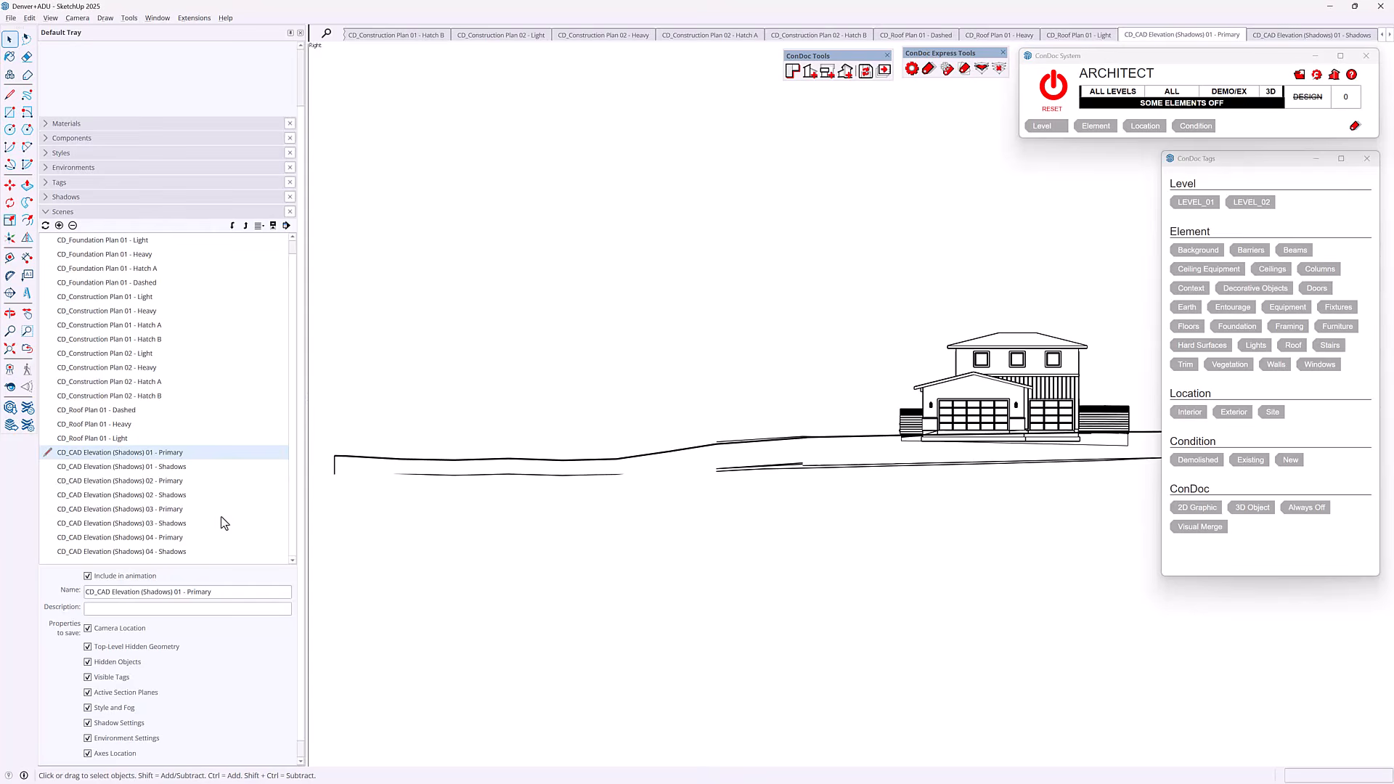
Review the Primary and Shadows scenes of CD_CAD Elevation (Shadows) 02 and 03, and the Primary scene of 04.
double_click(174, 482)
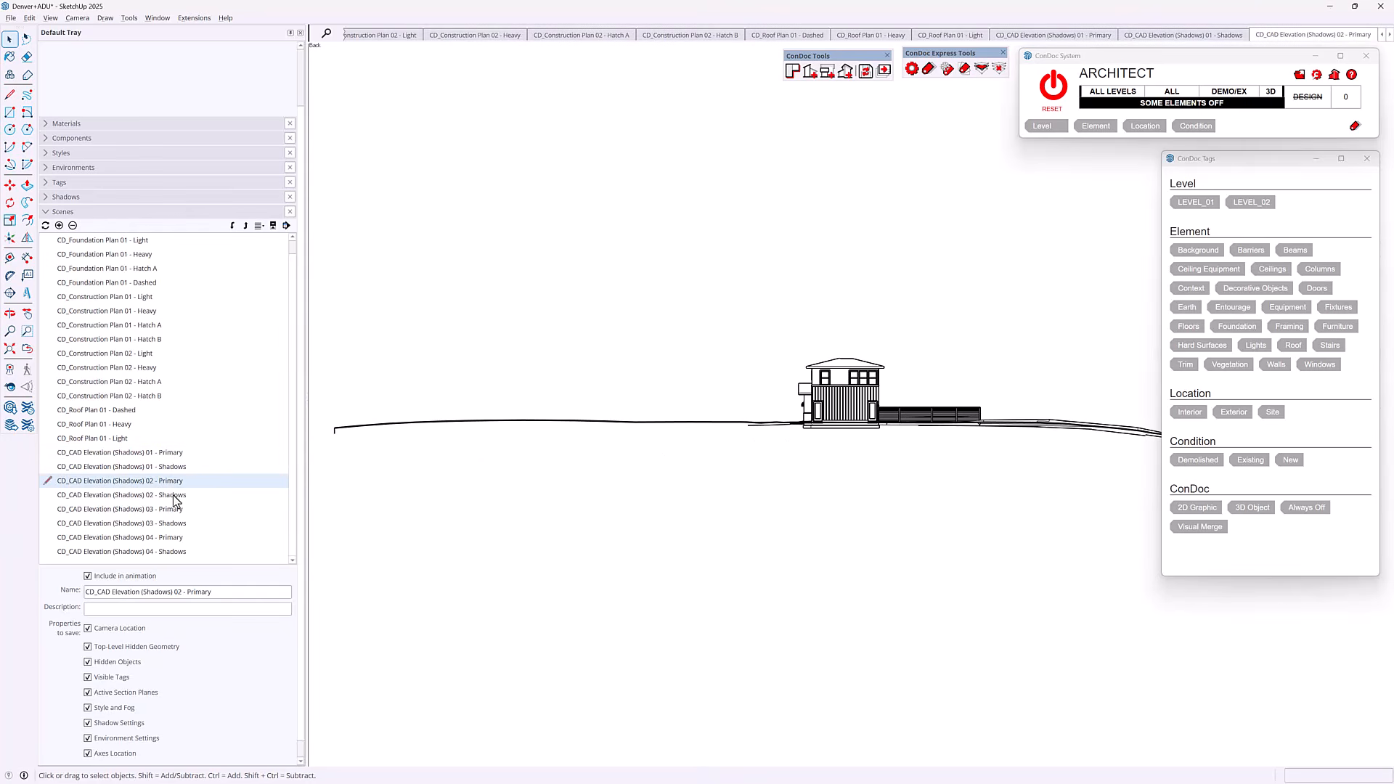
double_click(174, 496)
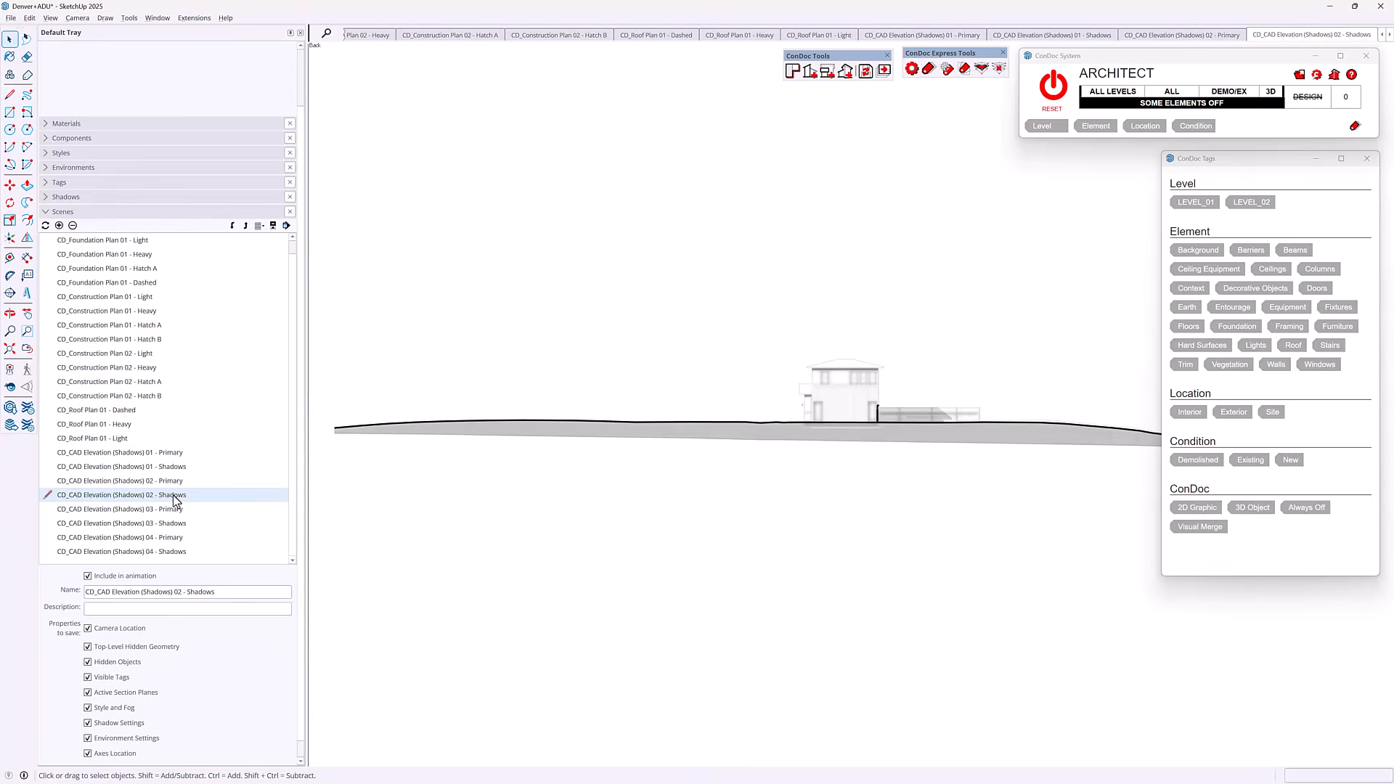
double_click(175, 509)
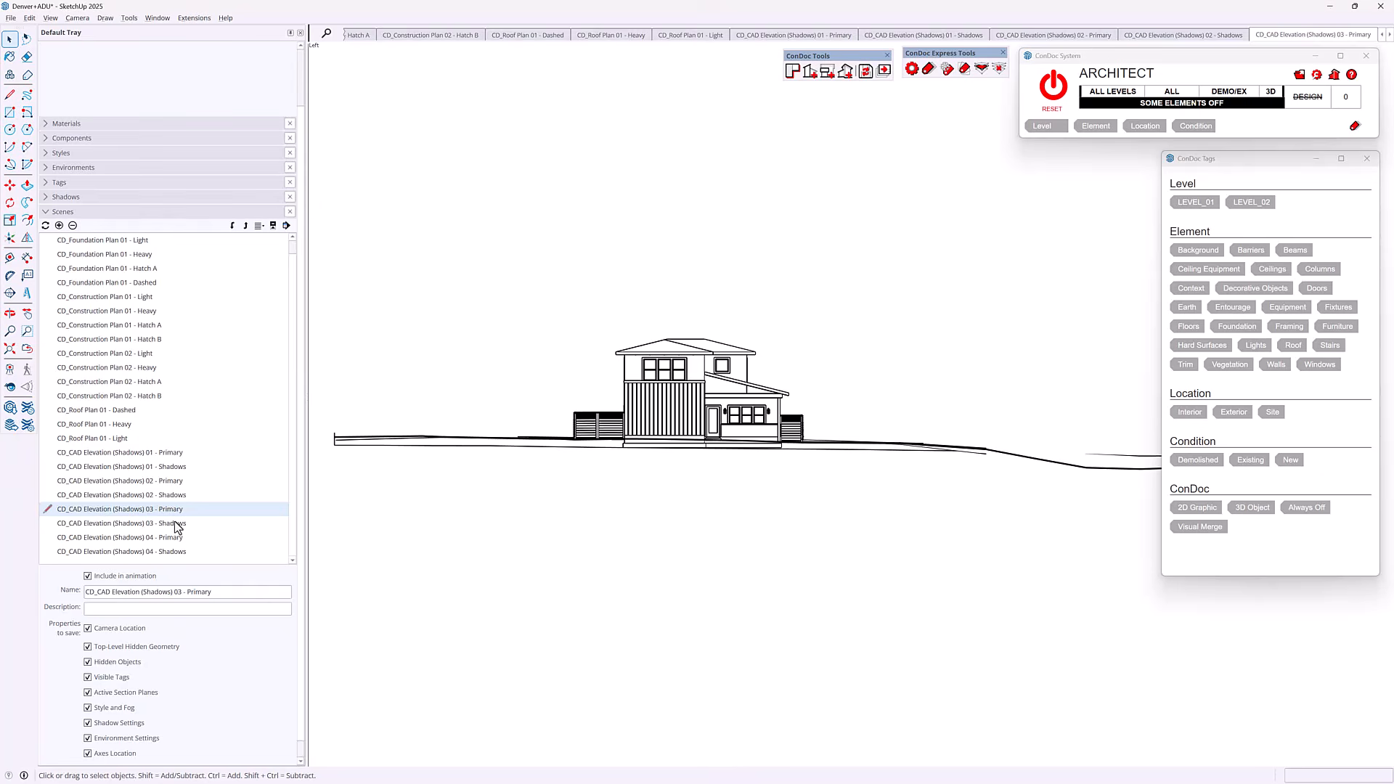
double_click(175, 522)
double_click(173, 538)
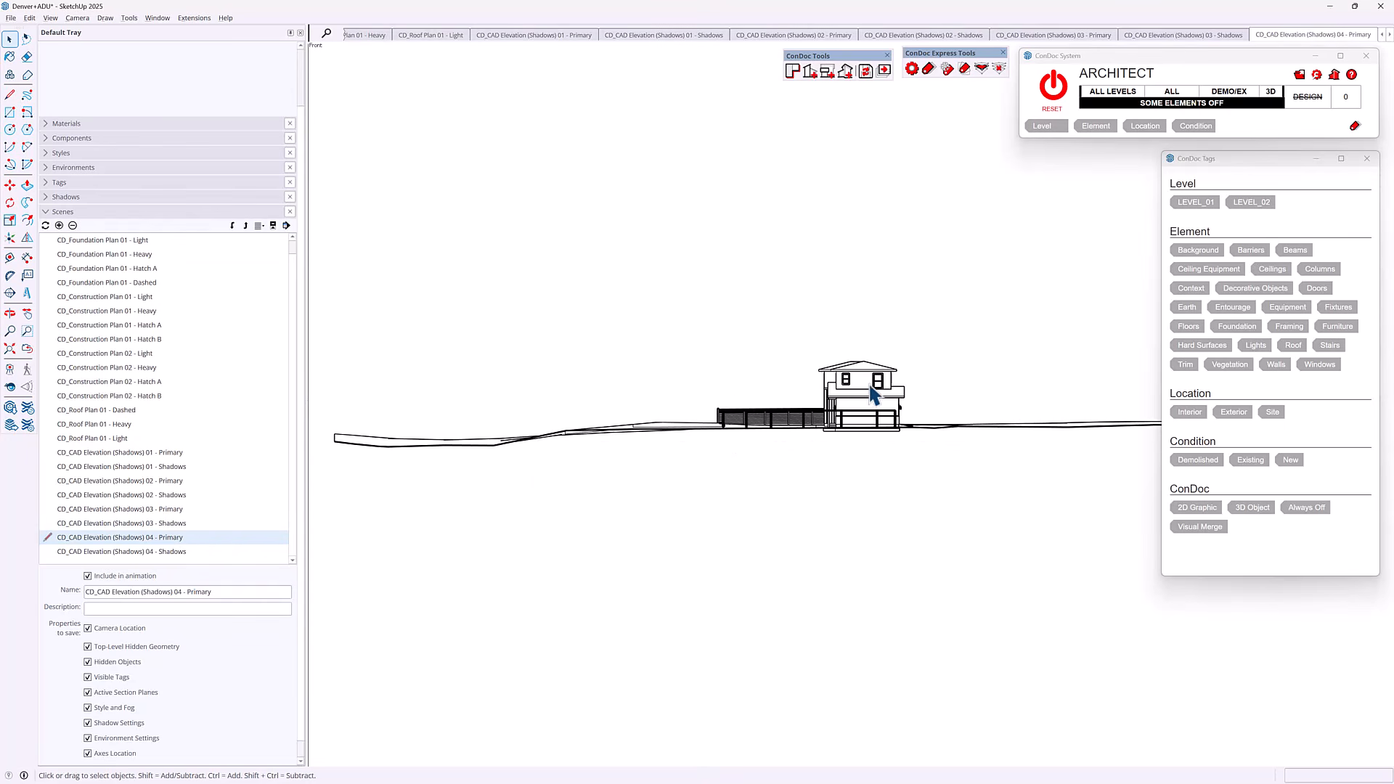
Inspect the fence in front of the garage side wall in elevation 04 from a 3D view, previewing a section plane on the wall.
scroll(873, 395, up, 8)
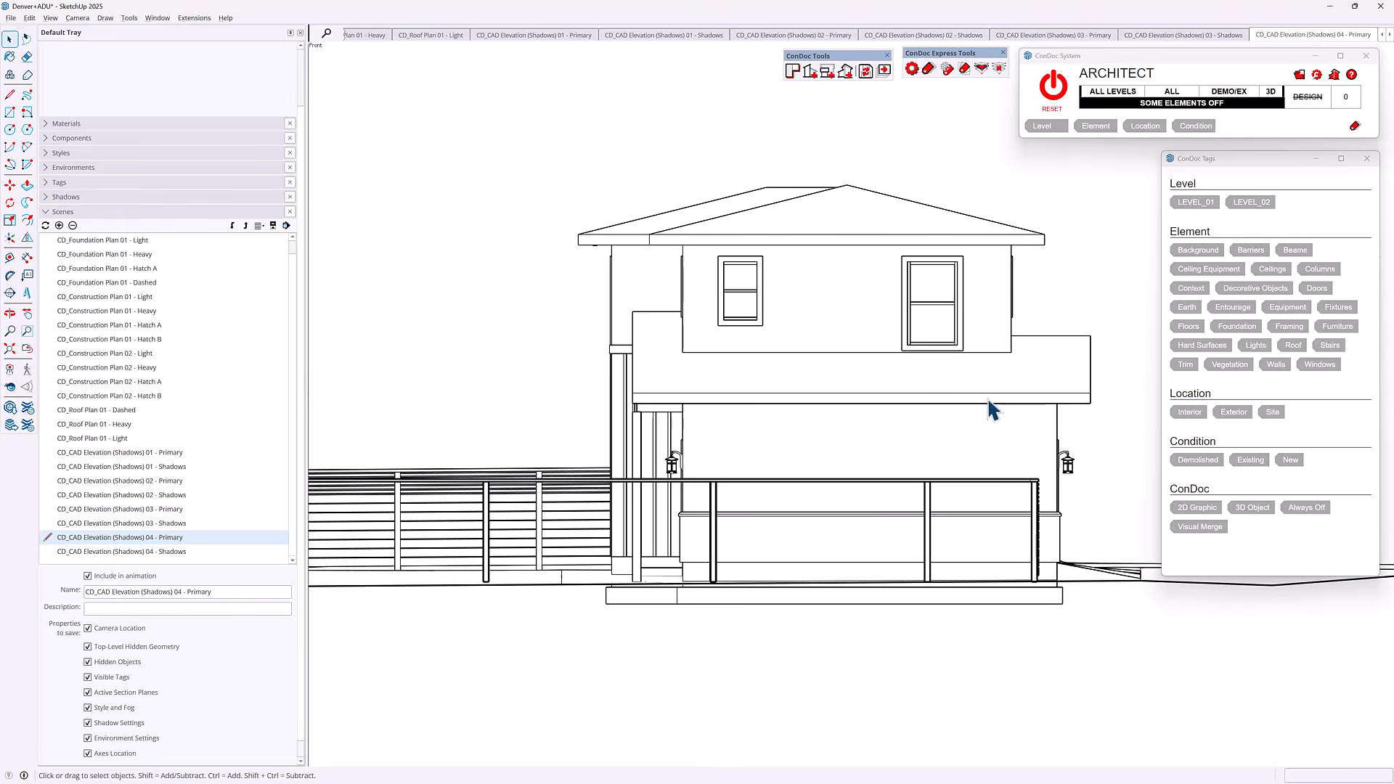
mouse_move(990, 410)
middle_down()
mouse_move(644, 441)
mouse_move(637, 565)
mouse_move(573, 528)
middle_up()
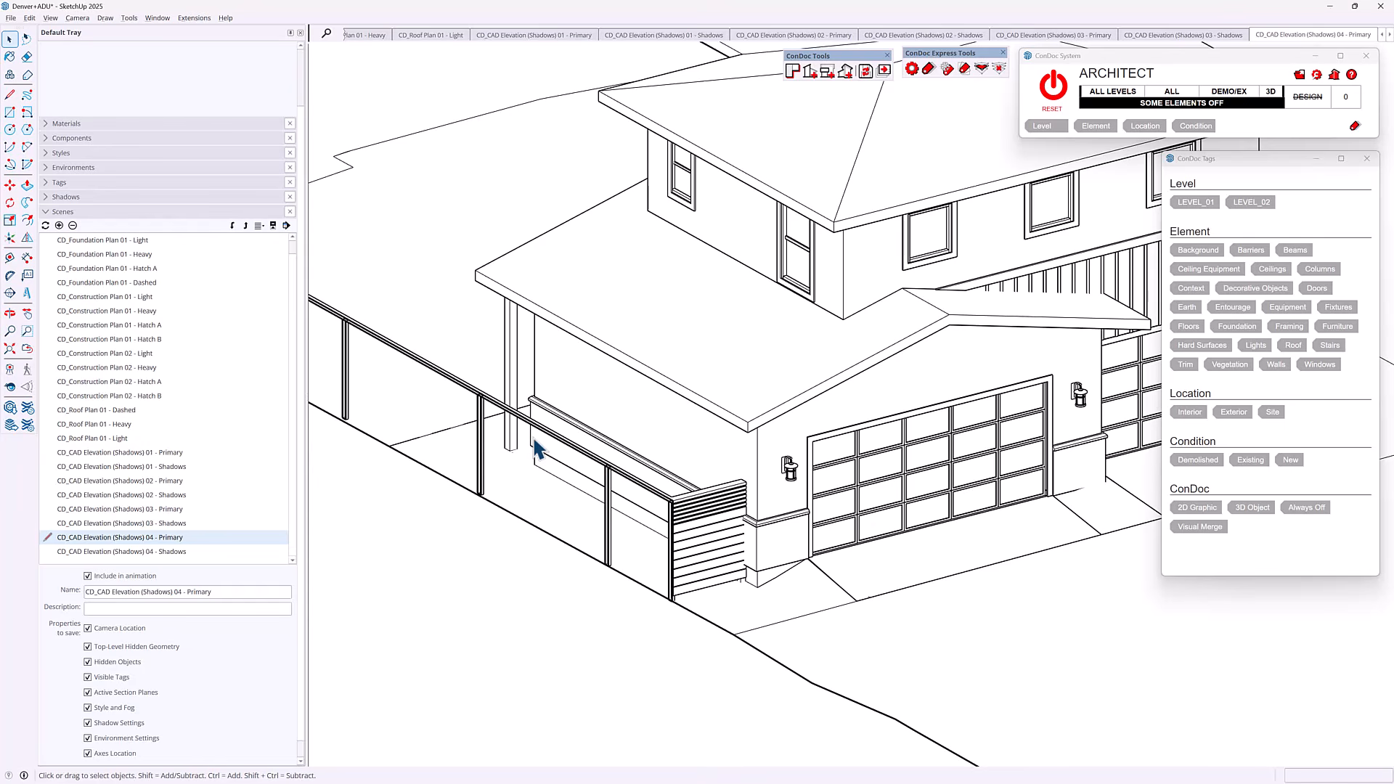
click(812, 72)
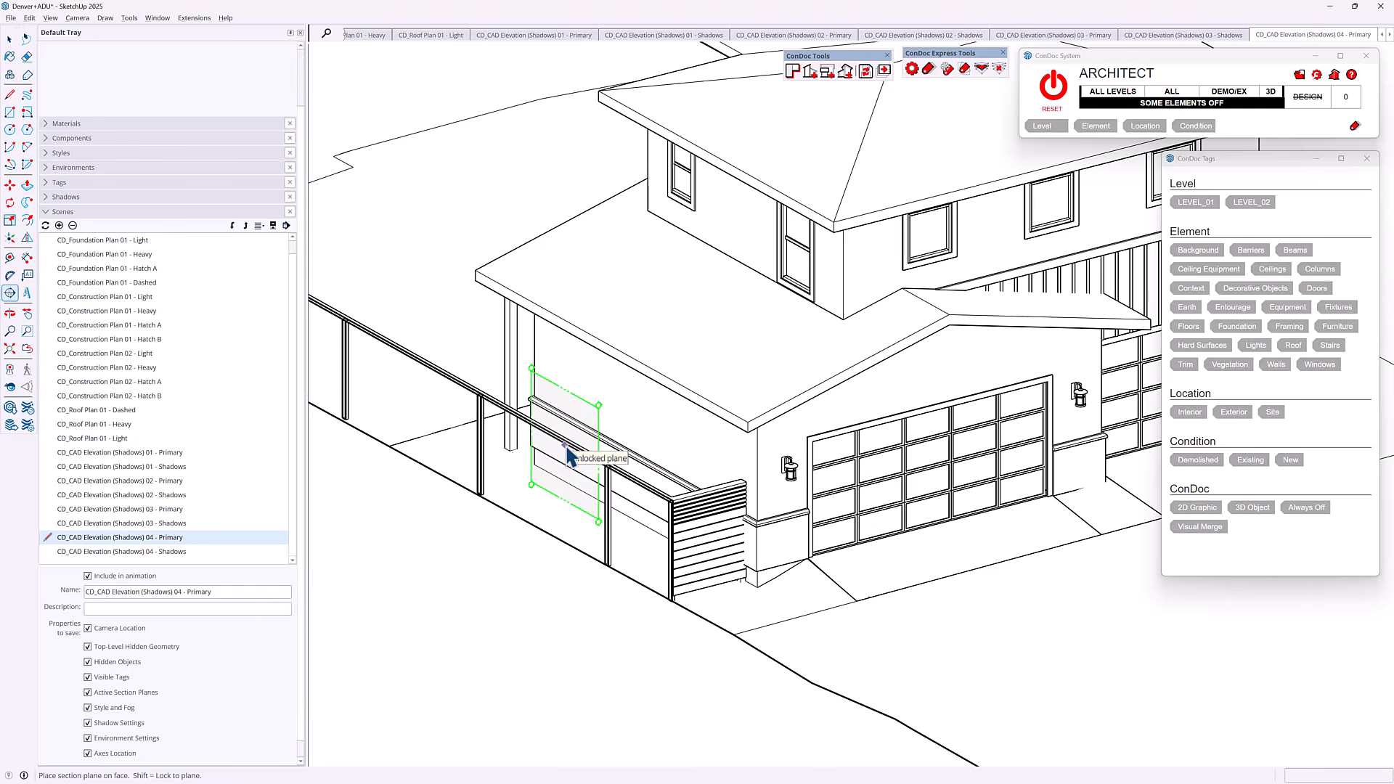
key(space)
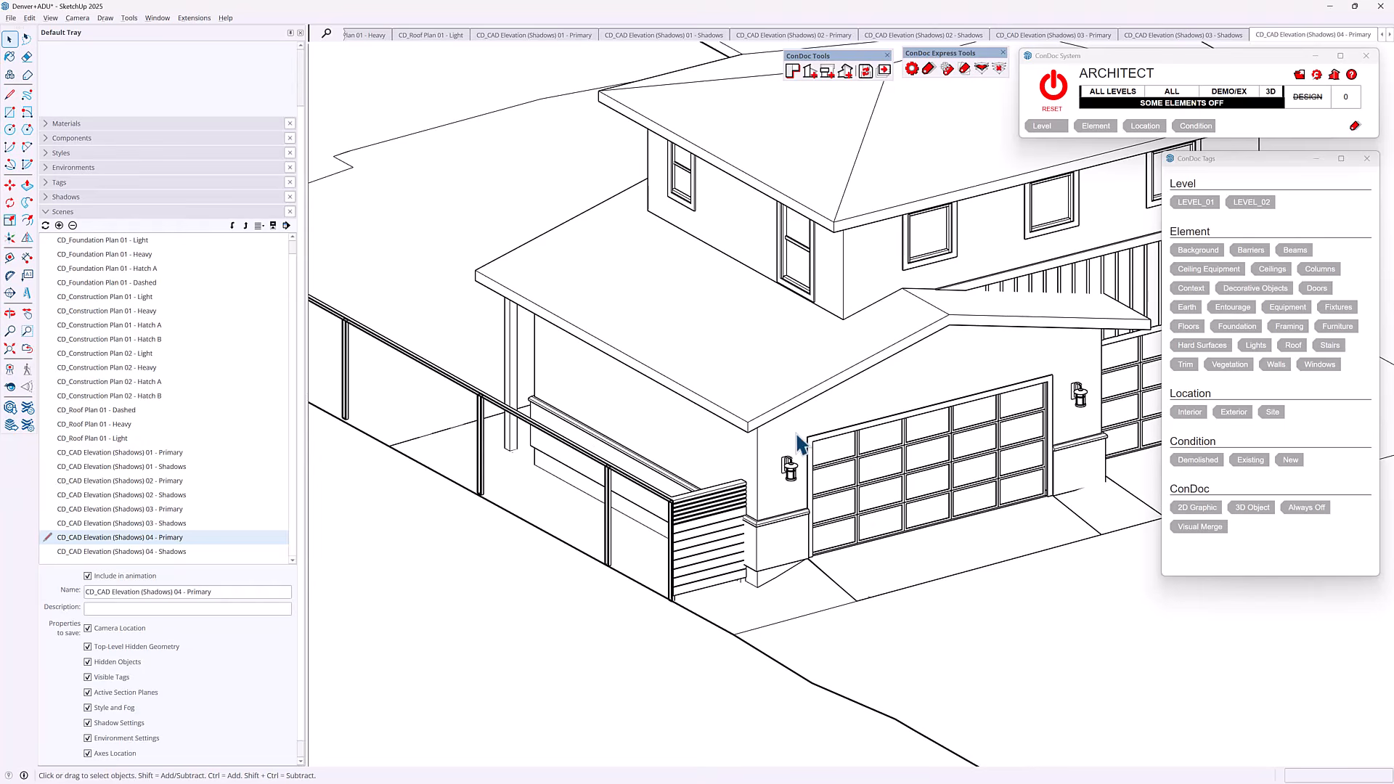
middle_drag(800, 445, 770, 476)
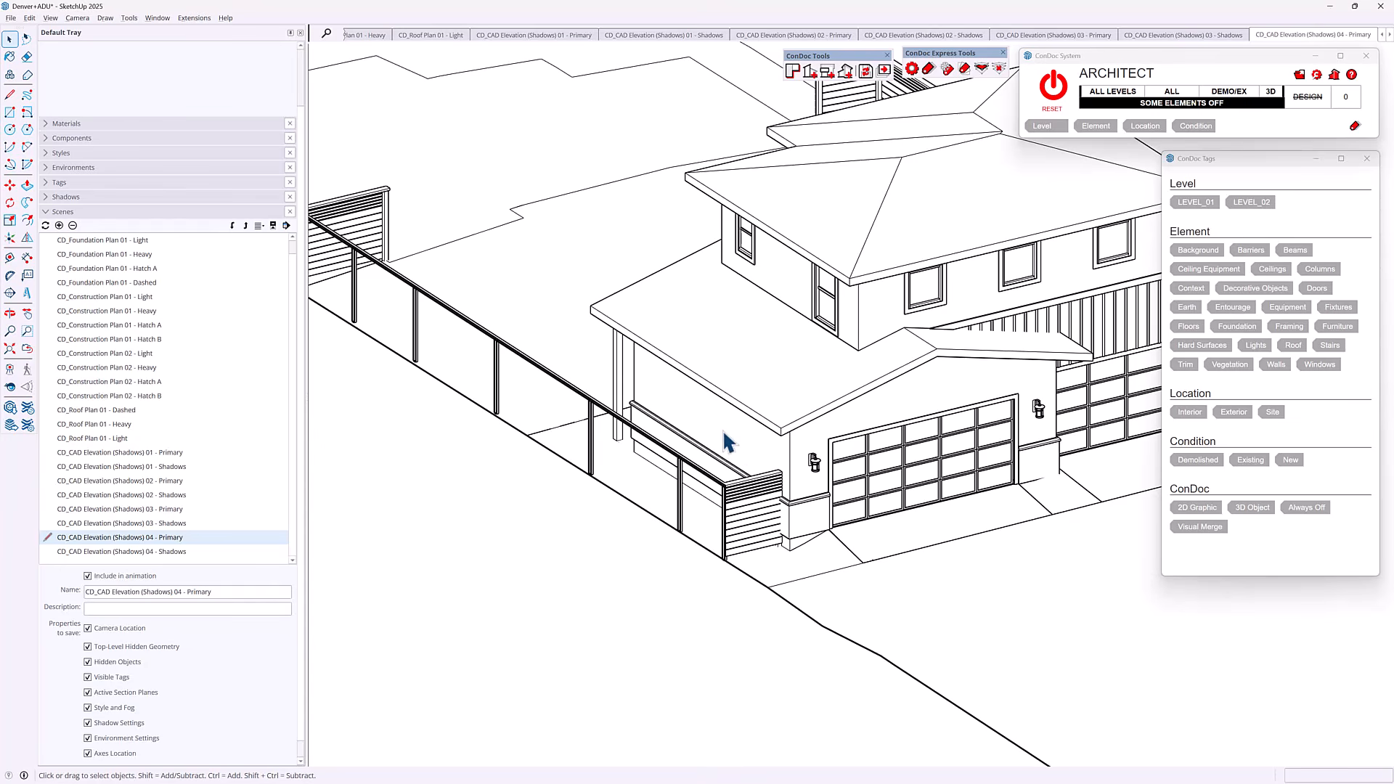
scroll(727, 439, up, 2)
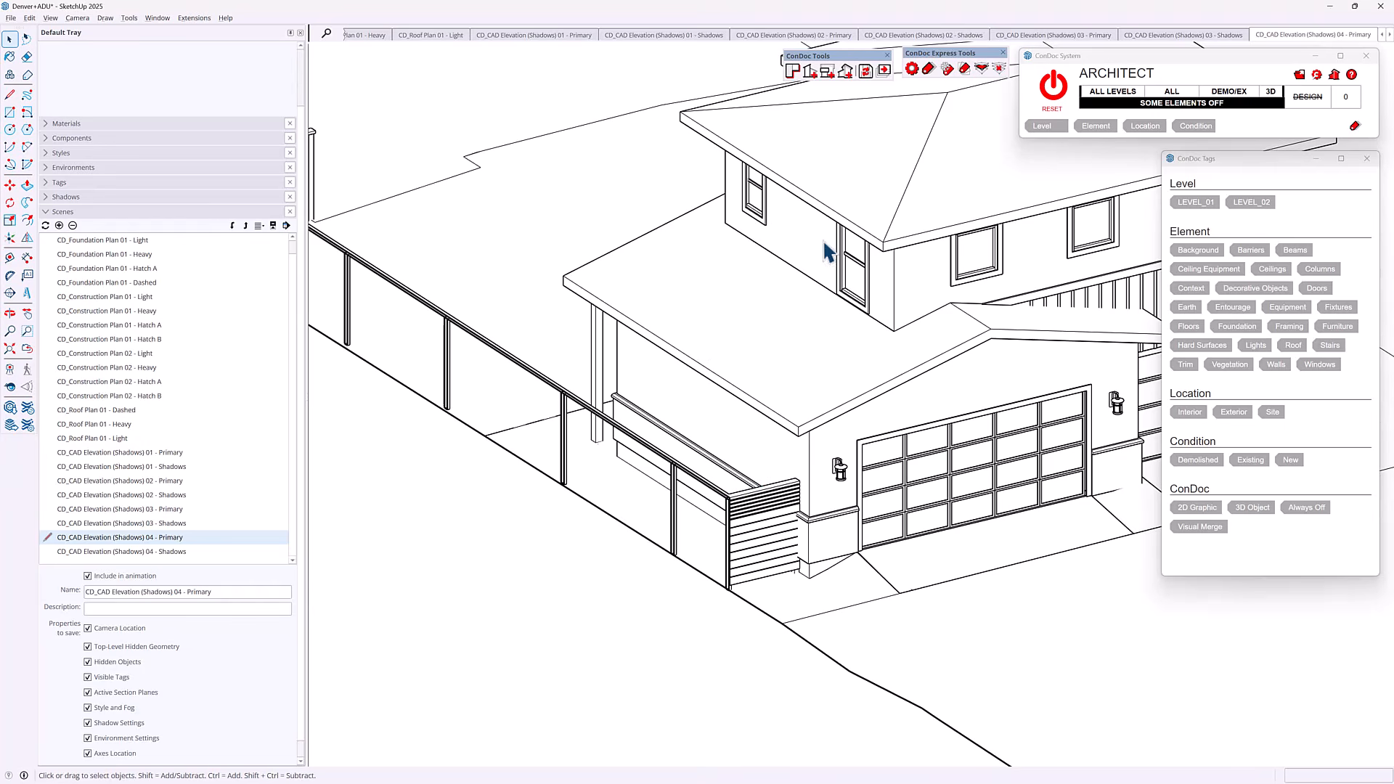
Display the section planes, move elevation 04's plane about 1' 8 13/16" past the fence toward the house, and recheck the CD_CAD Elevation (Shadows) 04 - Primary scene.
click(982, 69)
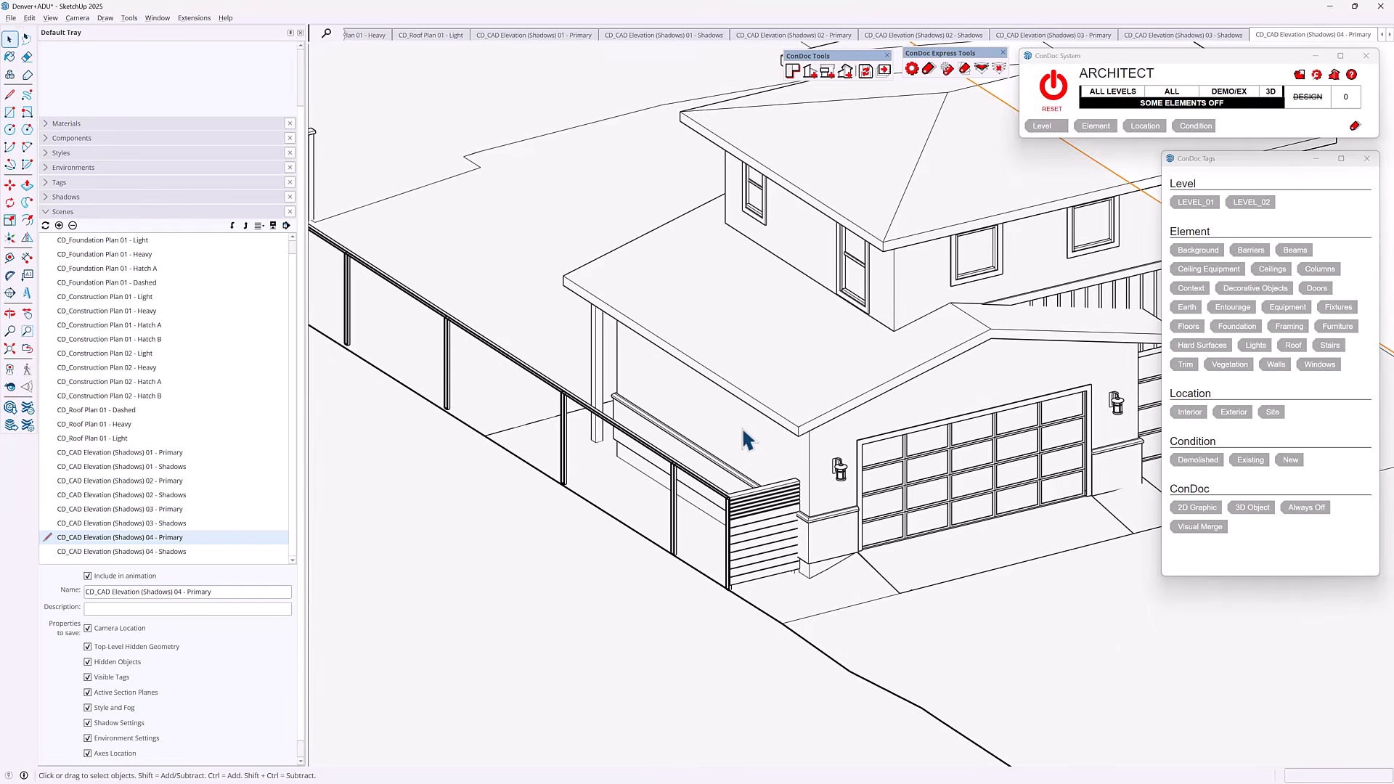
scroll(748, 428, down, 5)
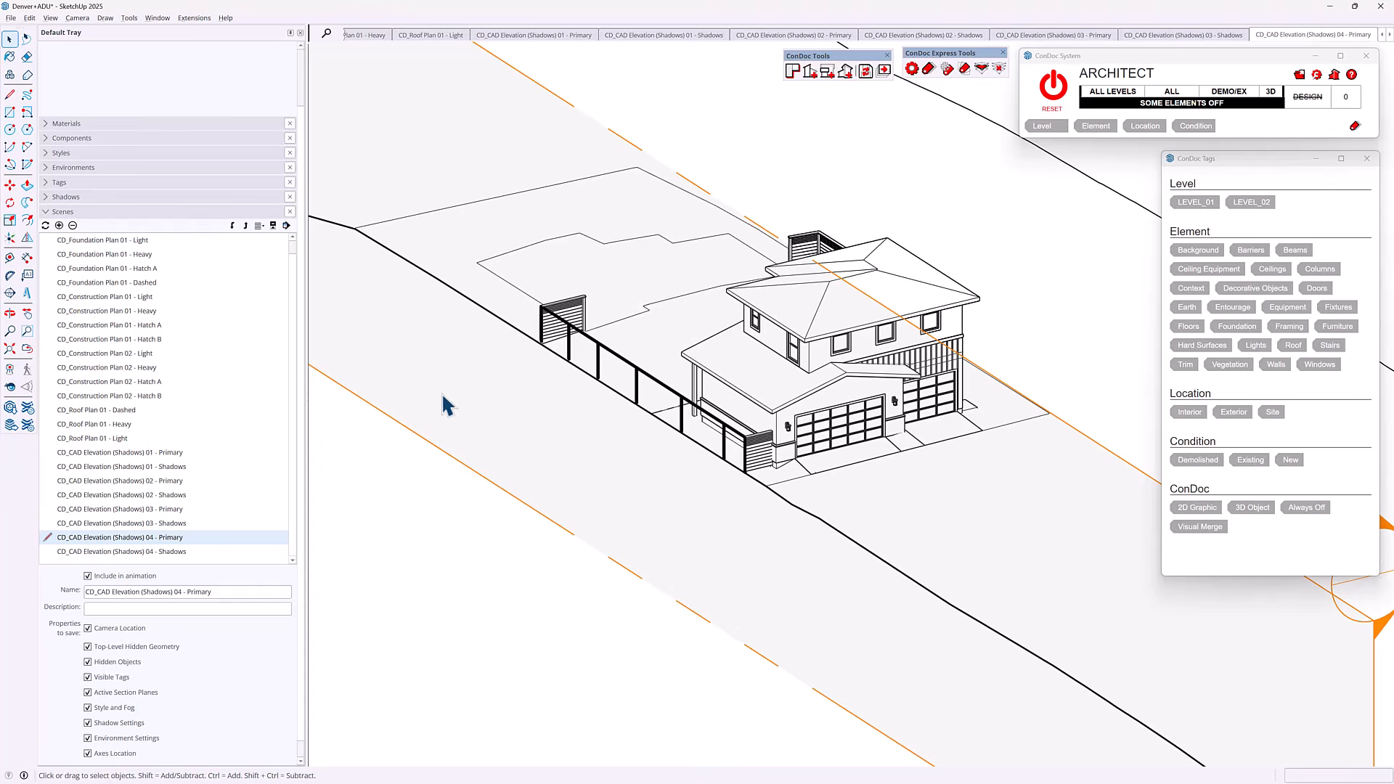
key(m)
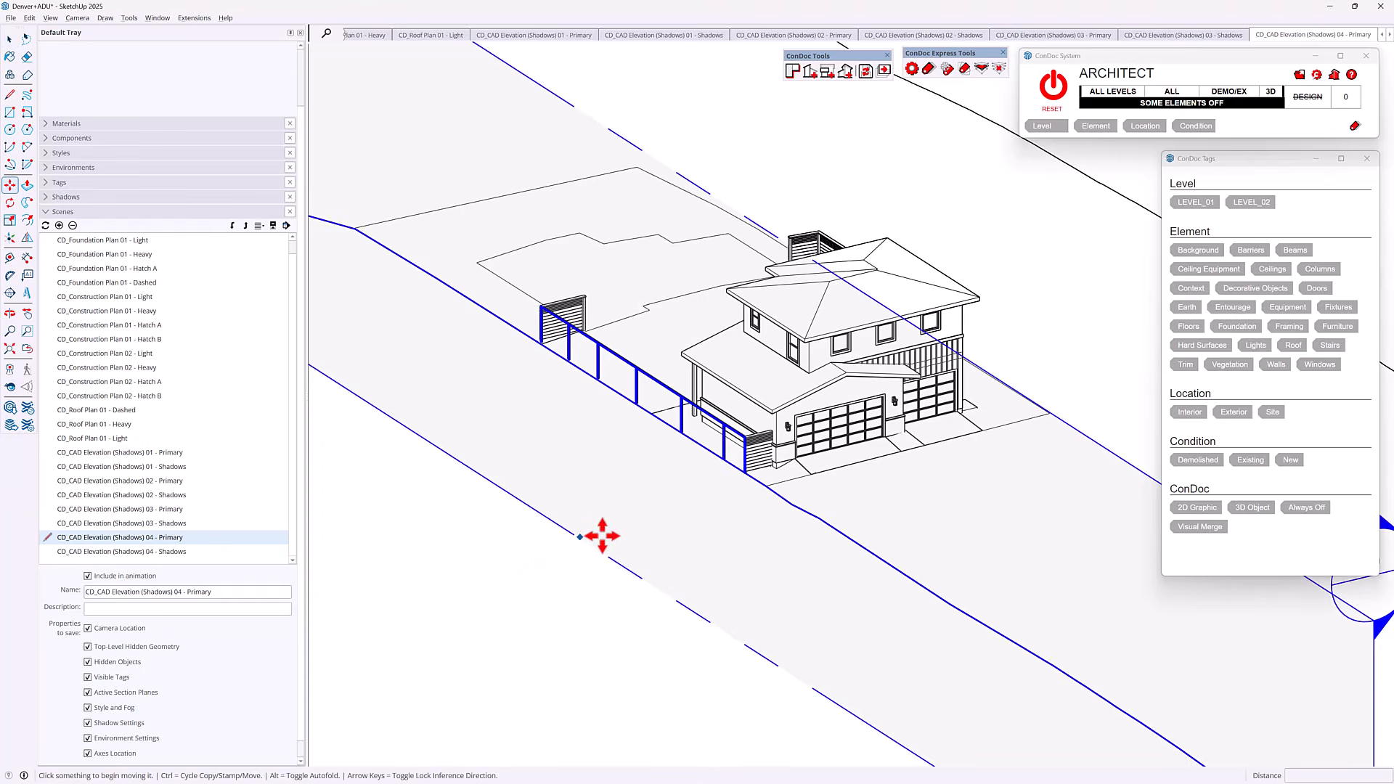
click(712, 546)
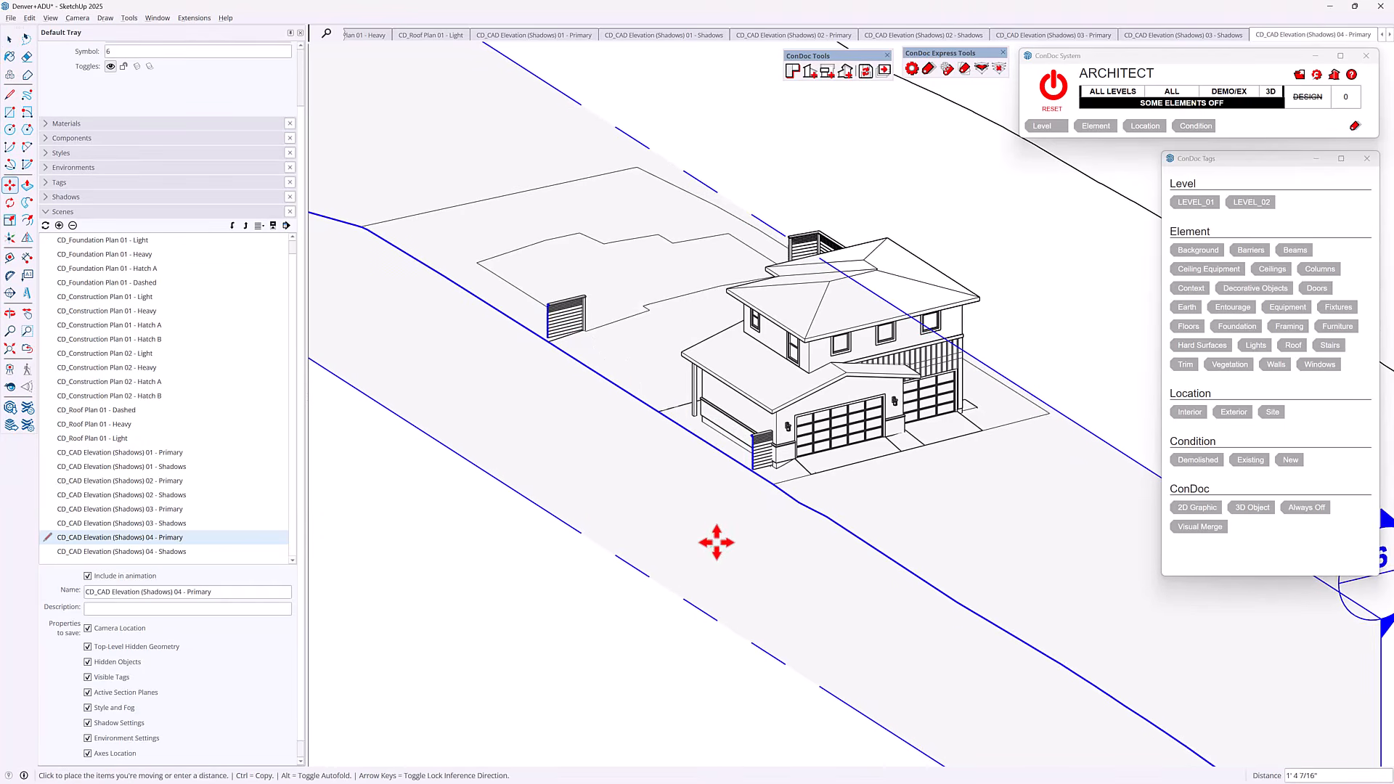
click(718, 540)
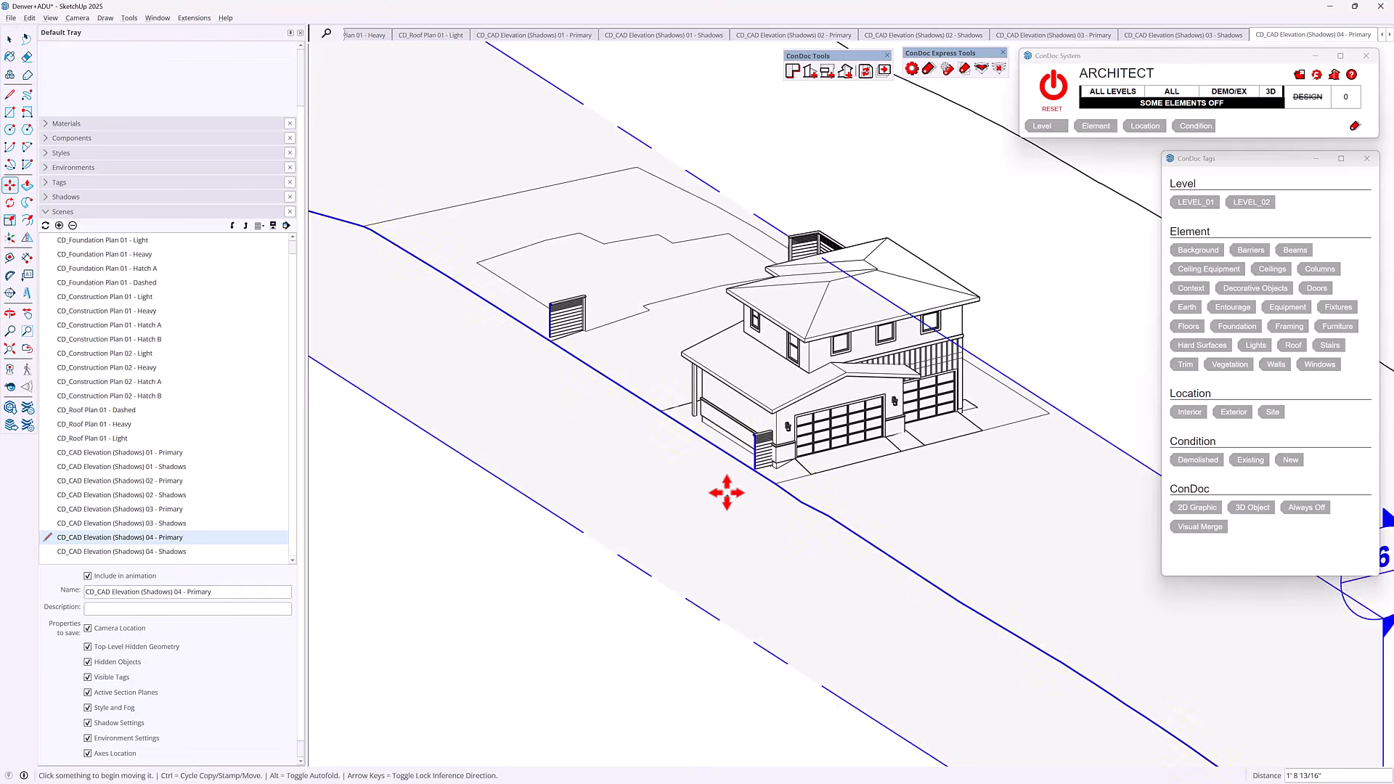
key(space)
click(1300, 36)
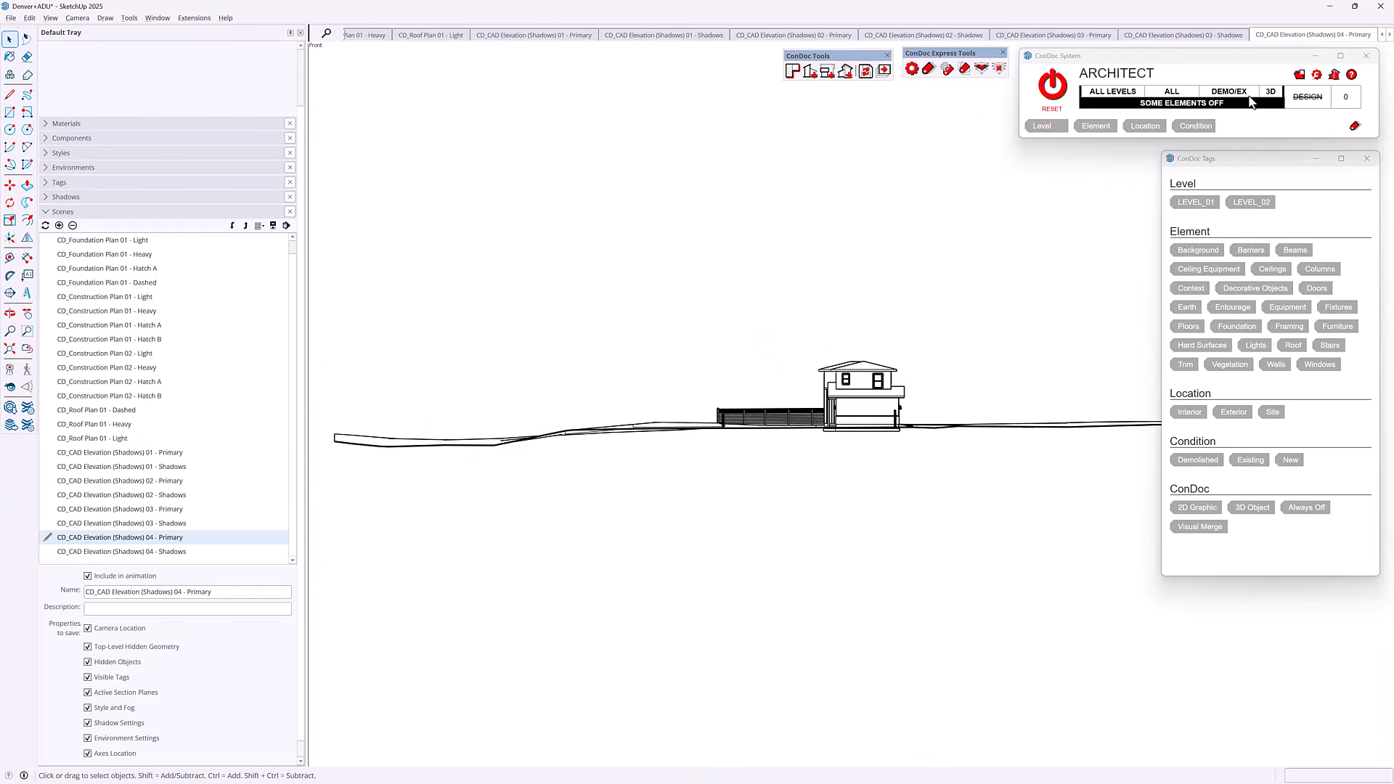
scroll(875, 395, up, 4)
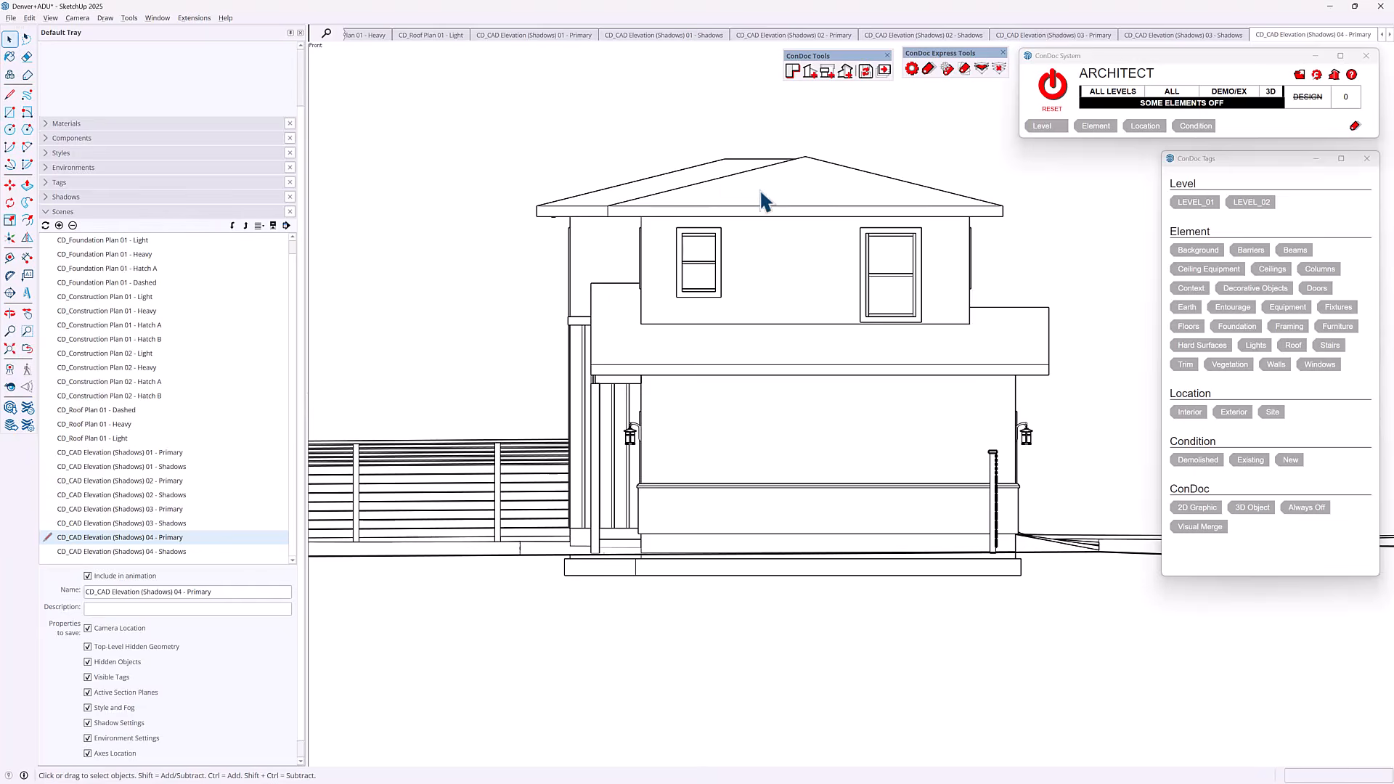
Frame the house more closely in CD_CAD Elevation (Shadows) 01 and update only the camera location of its Primary and Shadows scenes.
middle_drag(759, 189, 722, 303)
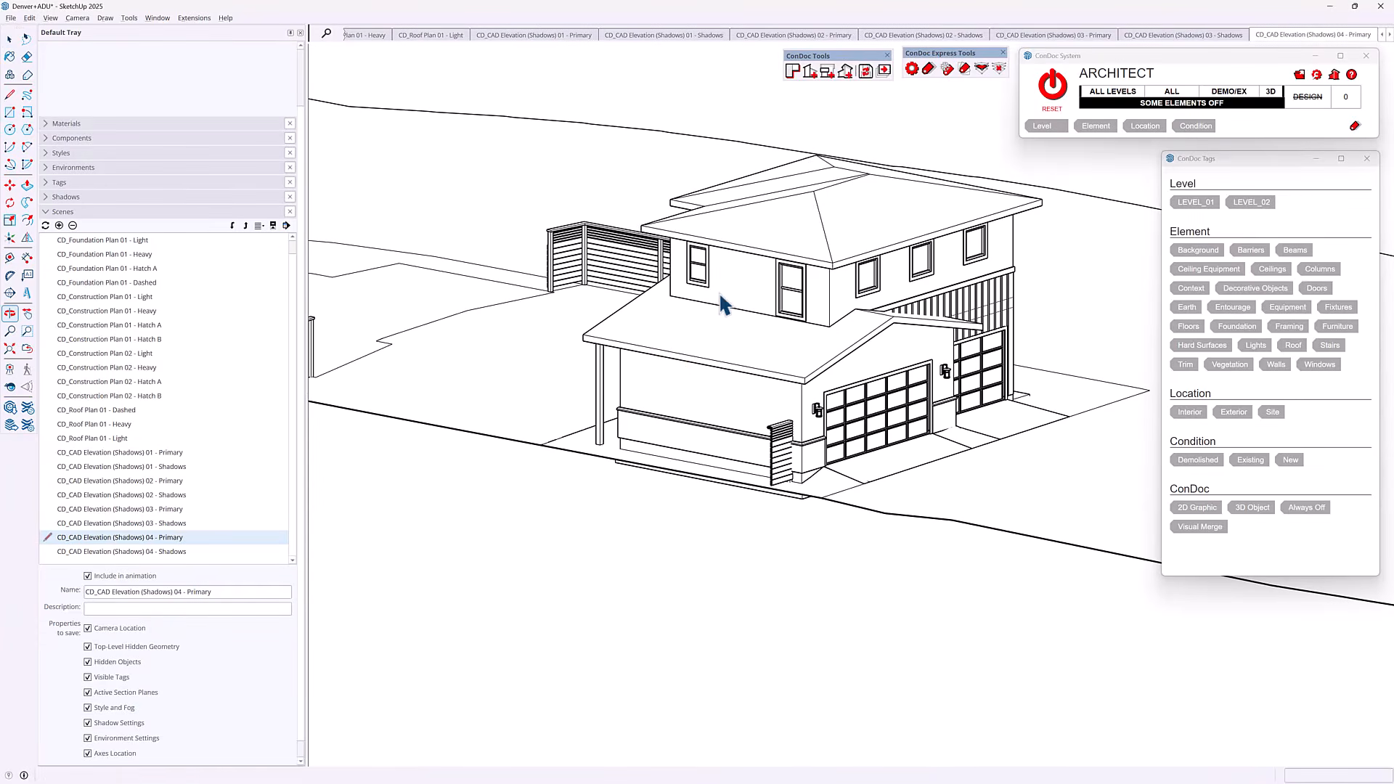
click(163, 452)
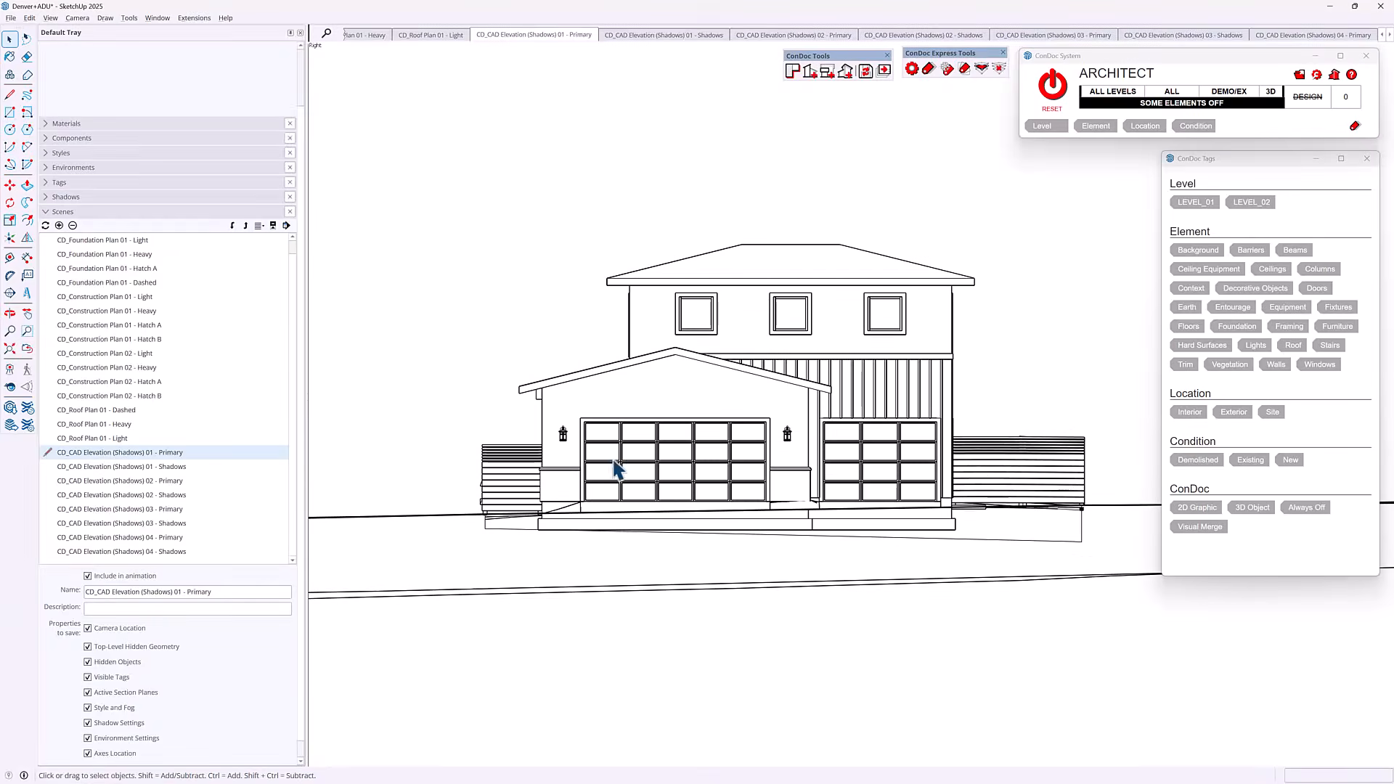
scroll(669, 462, up, 2)
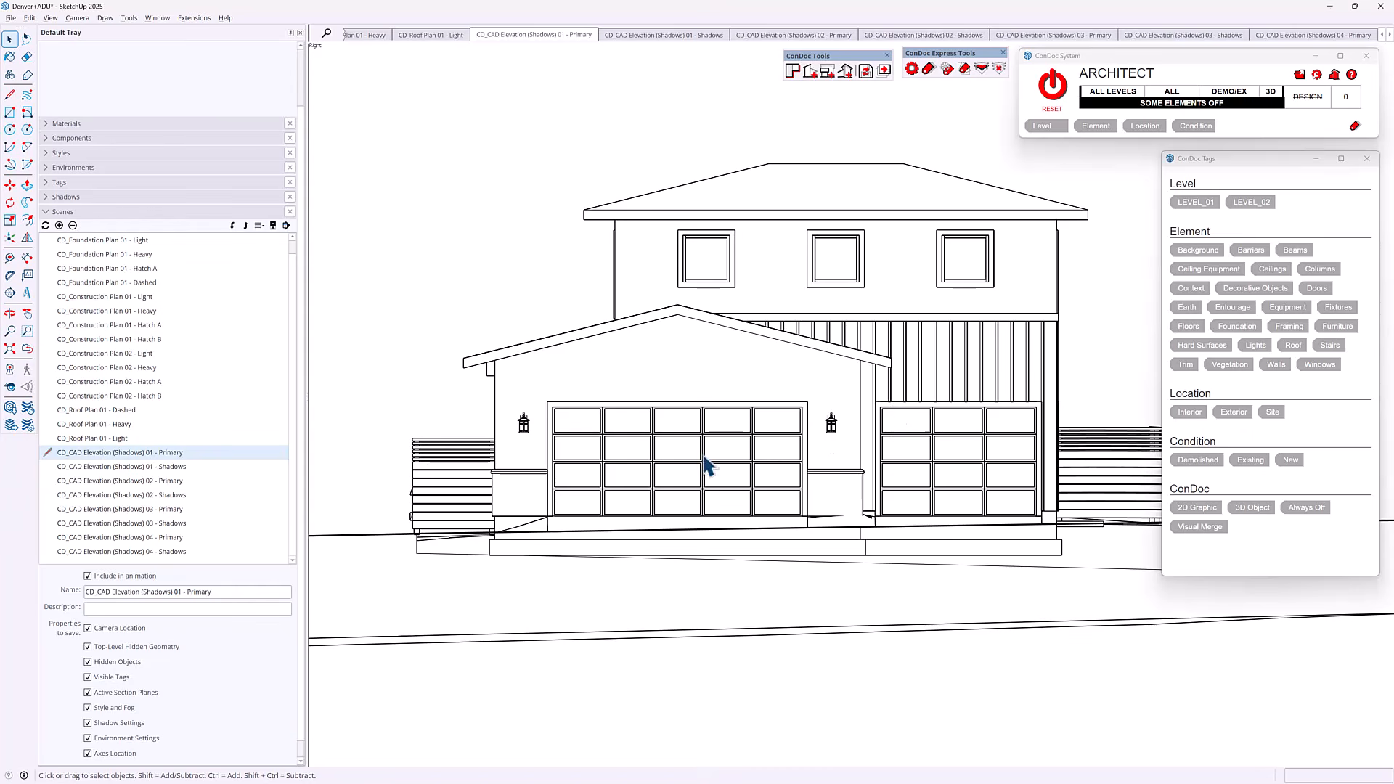
shift+click(174, 470)
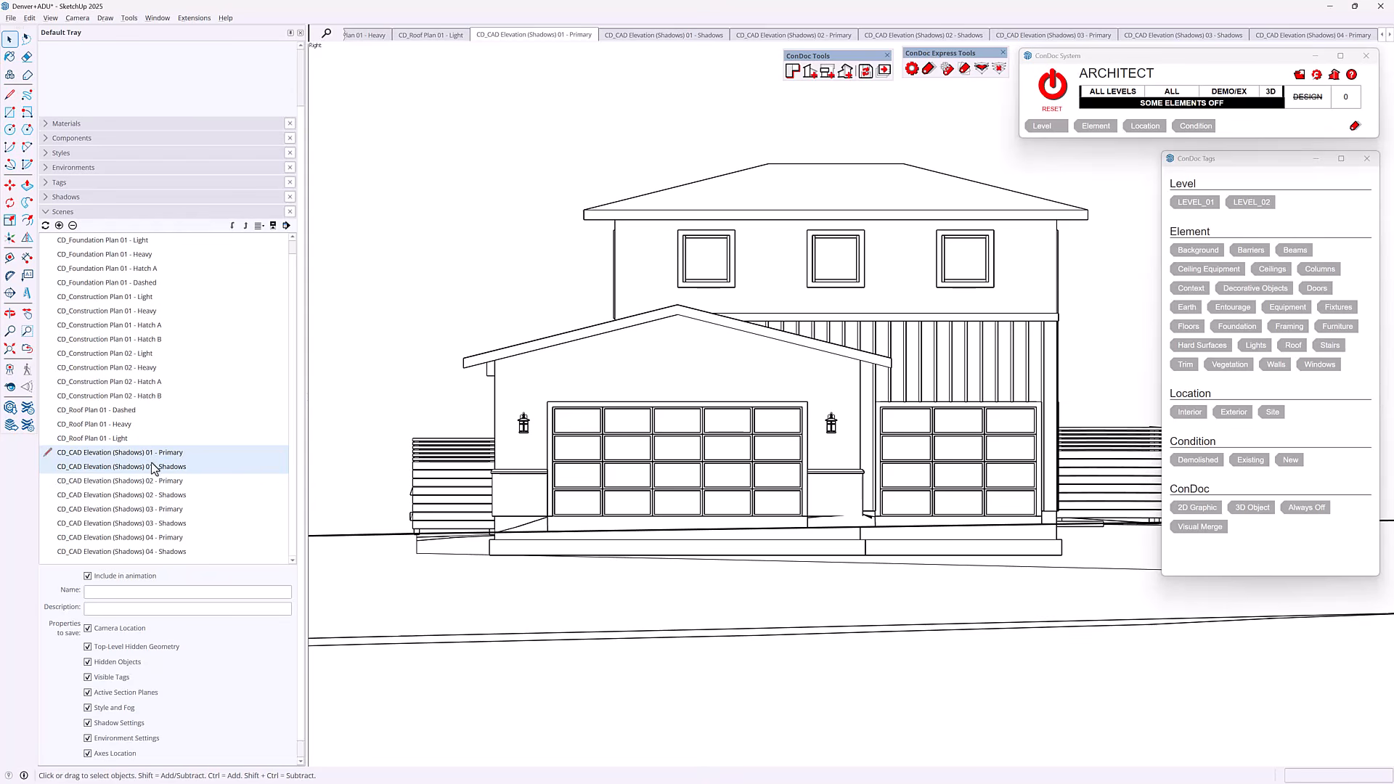
click(47, 227)
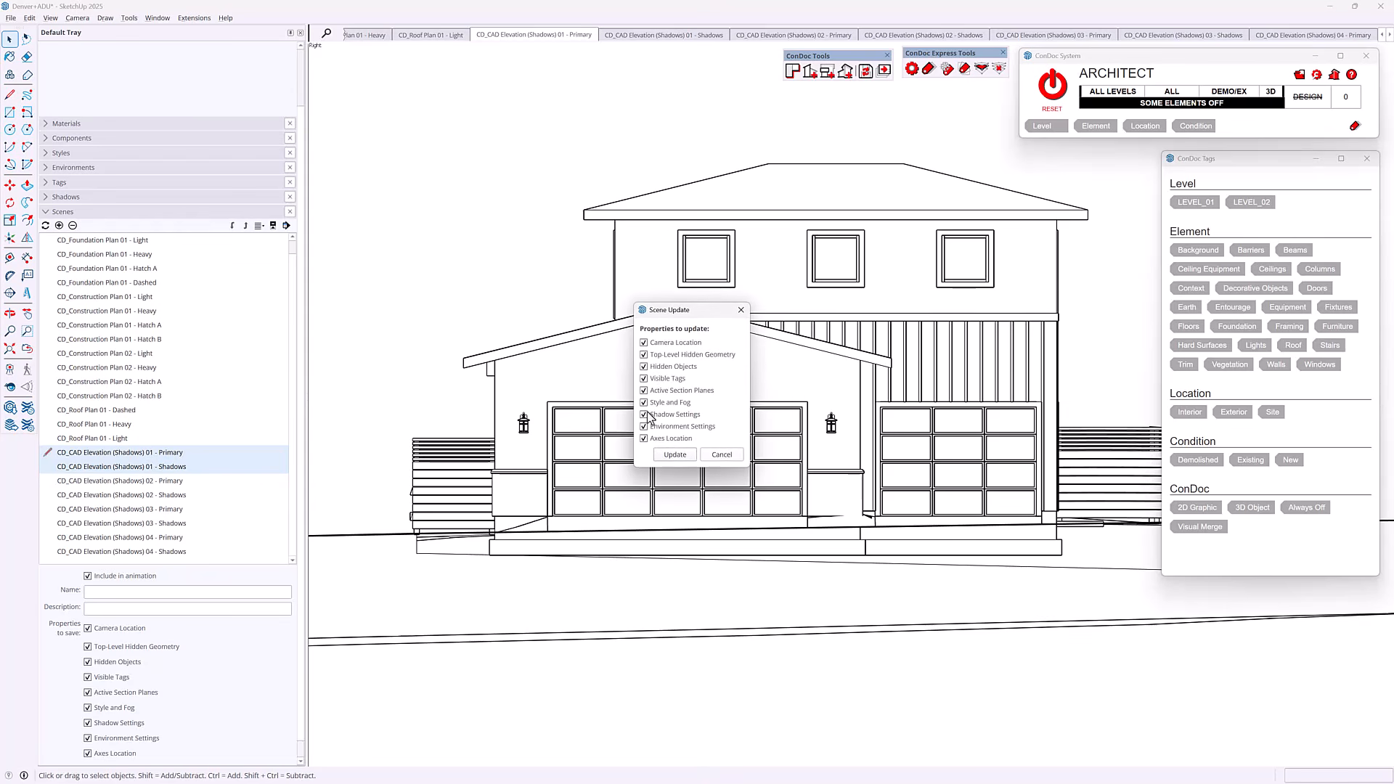
click(669, 426)
click(667, 414)
click(664, 402)
click(662, 390)
click(661, 378)
click(643, 367)
click(644, 354)
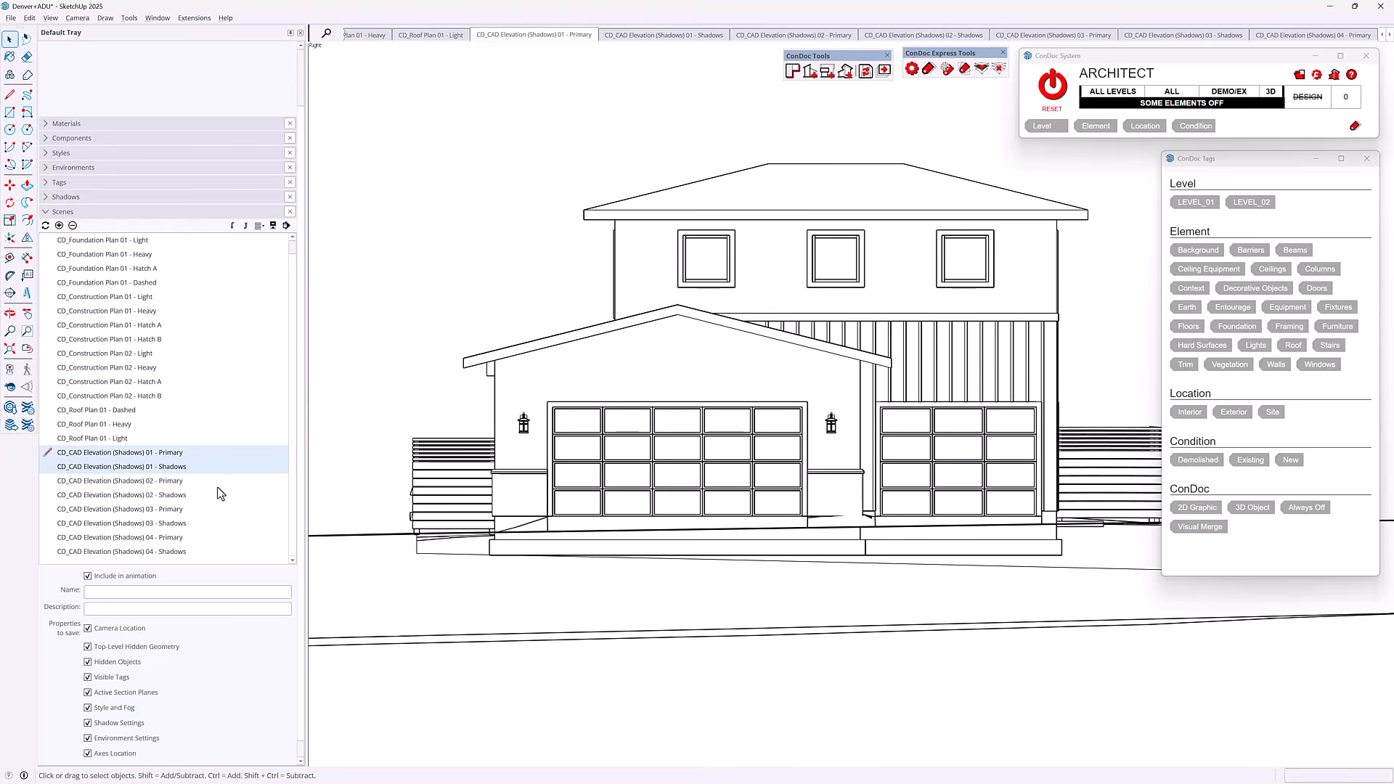
Compare the Primary and Shadows scenes of CD_CAD Elevation (Shadows) 01 to check that their framing matches.
click(437, 33)
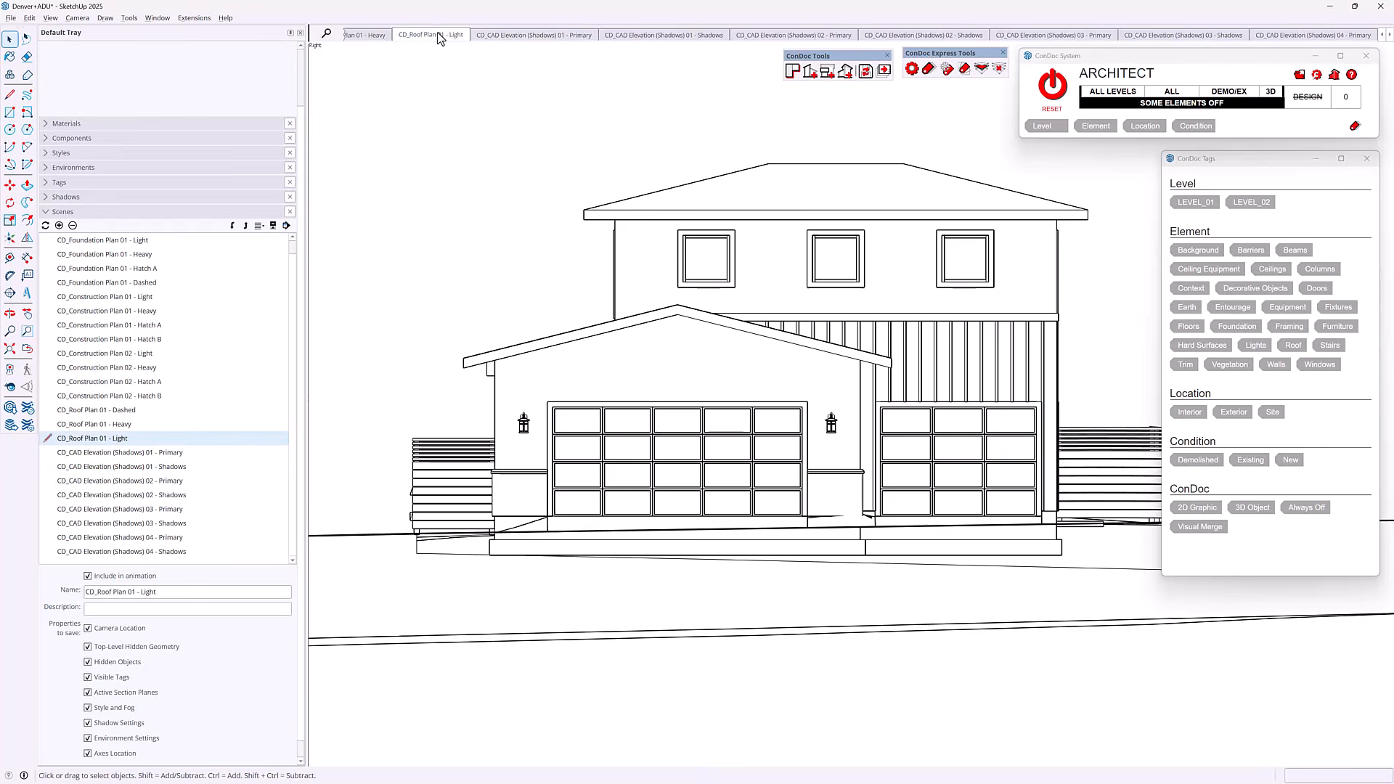
click(515, 36)
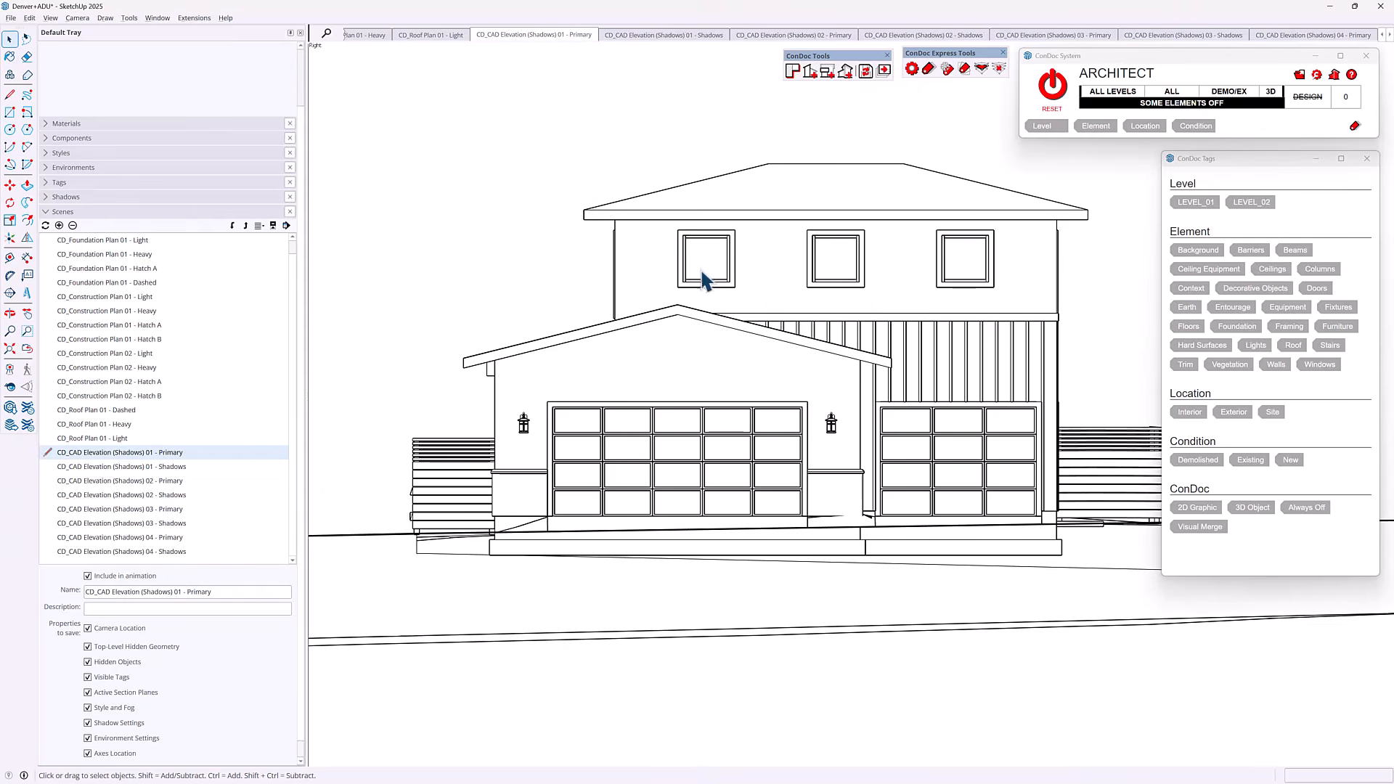
click(659, 36)
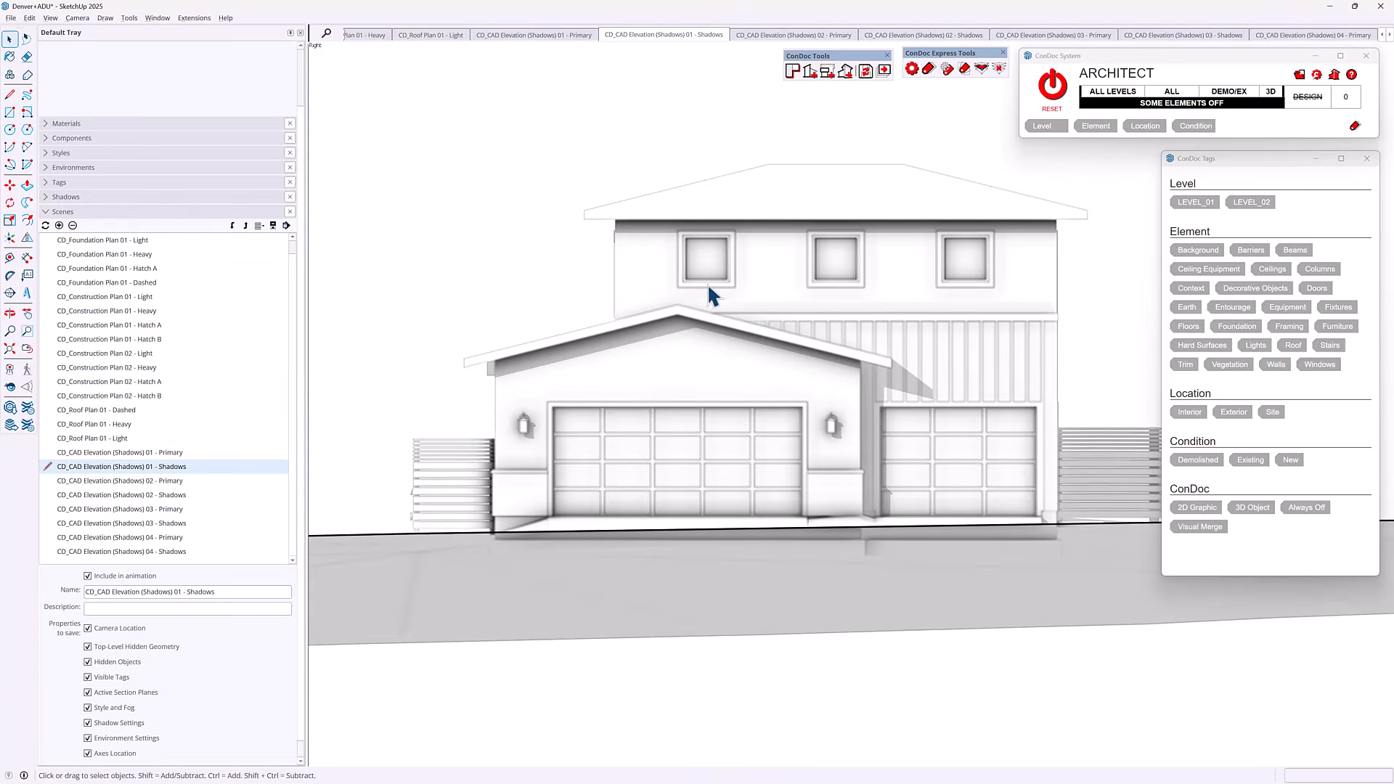
click(573, 35)
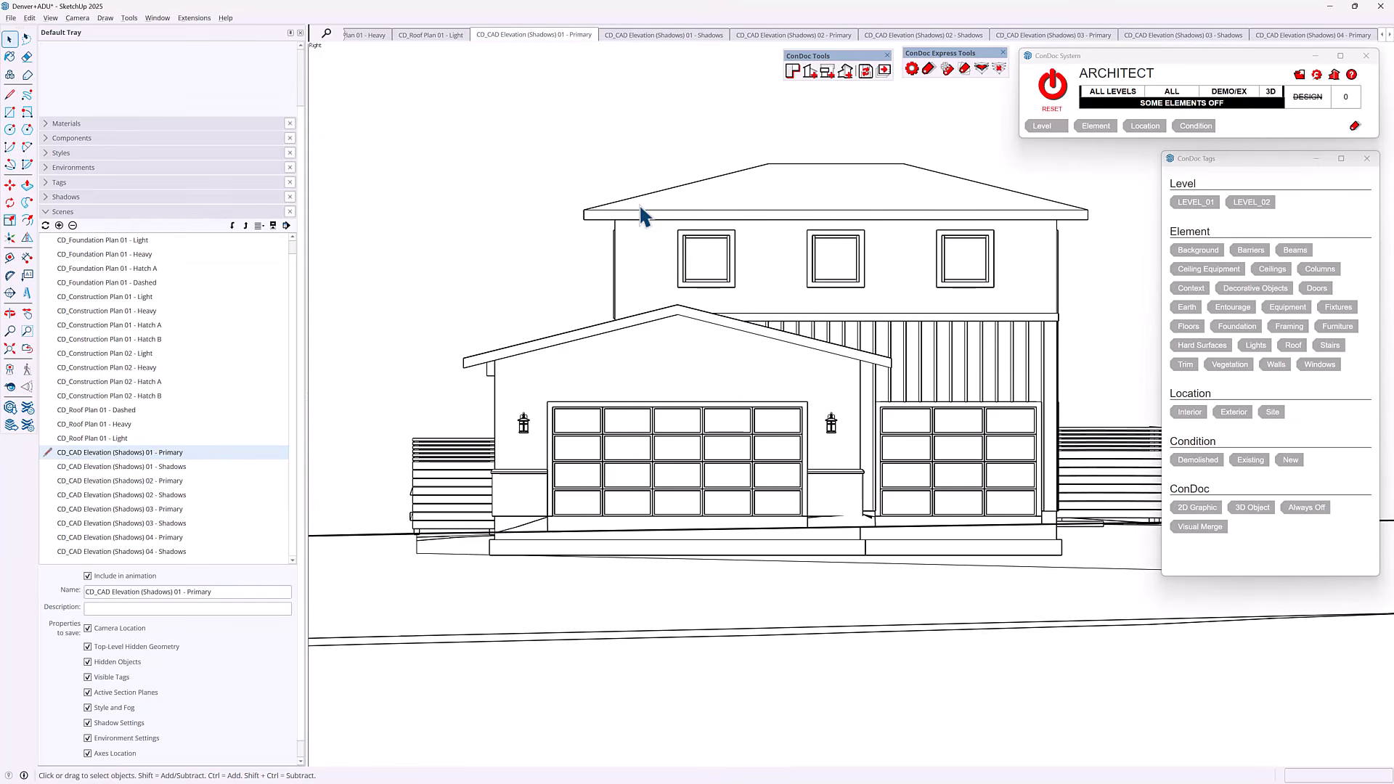
Frame the house in CD_CAD Elevation (Shadows) 02, save that camera location to its Primary and Shadows scenes, and check the Shadows scene.
click(767, 36)
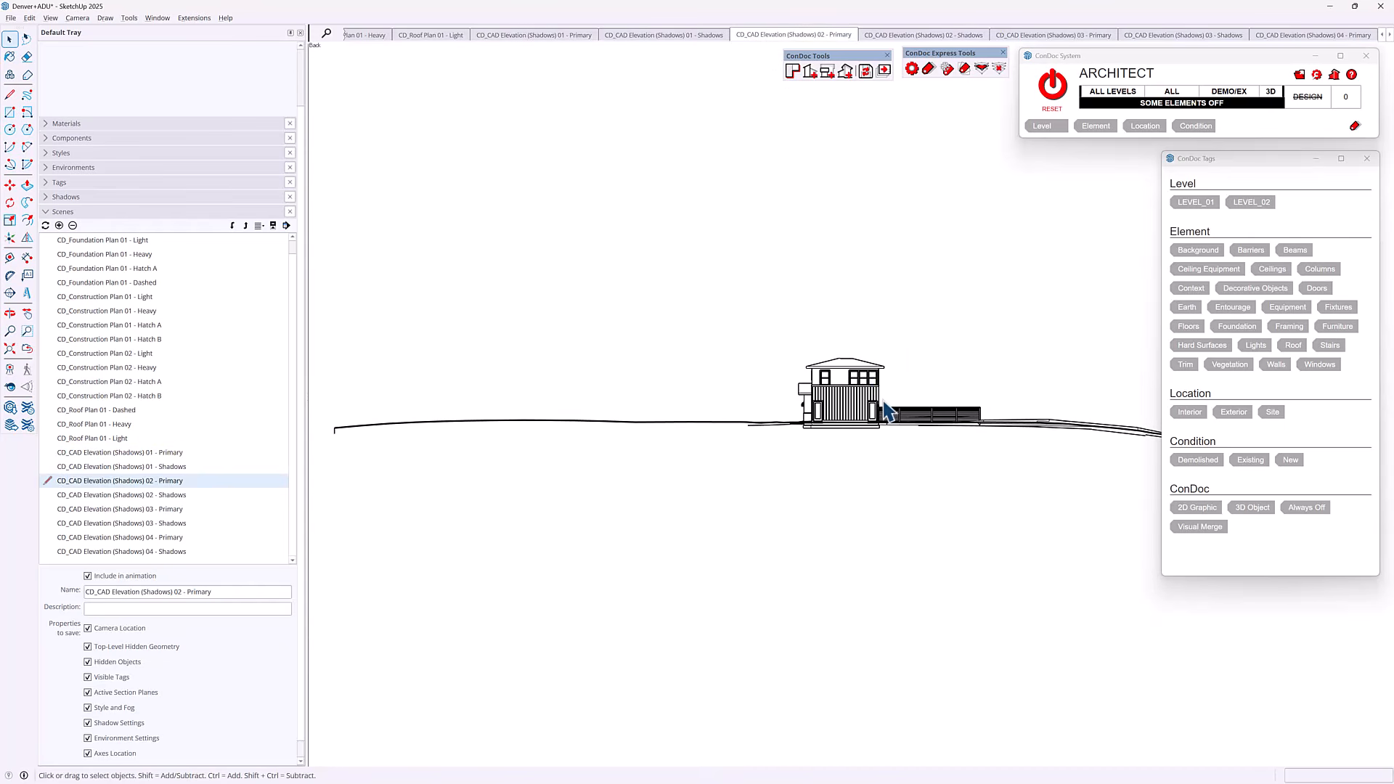
scroll(868, 383, up, 6)
scroll(712, 395, up, 3)
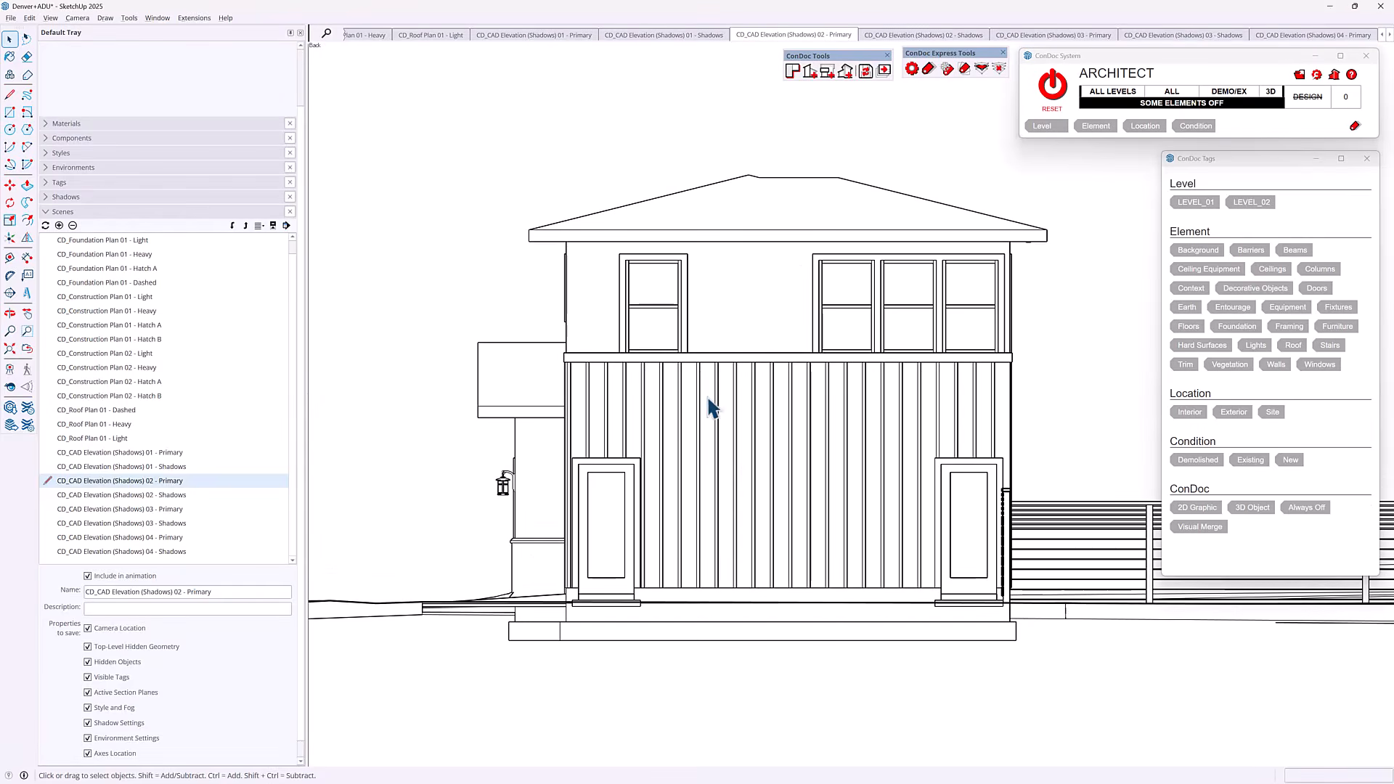
shift+click(165, 495)
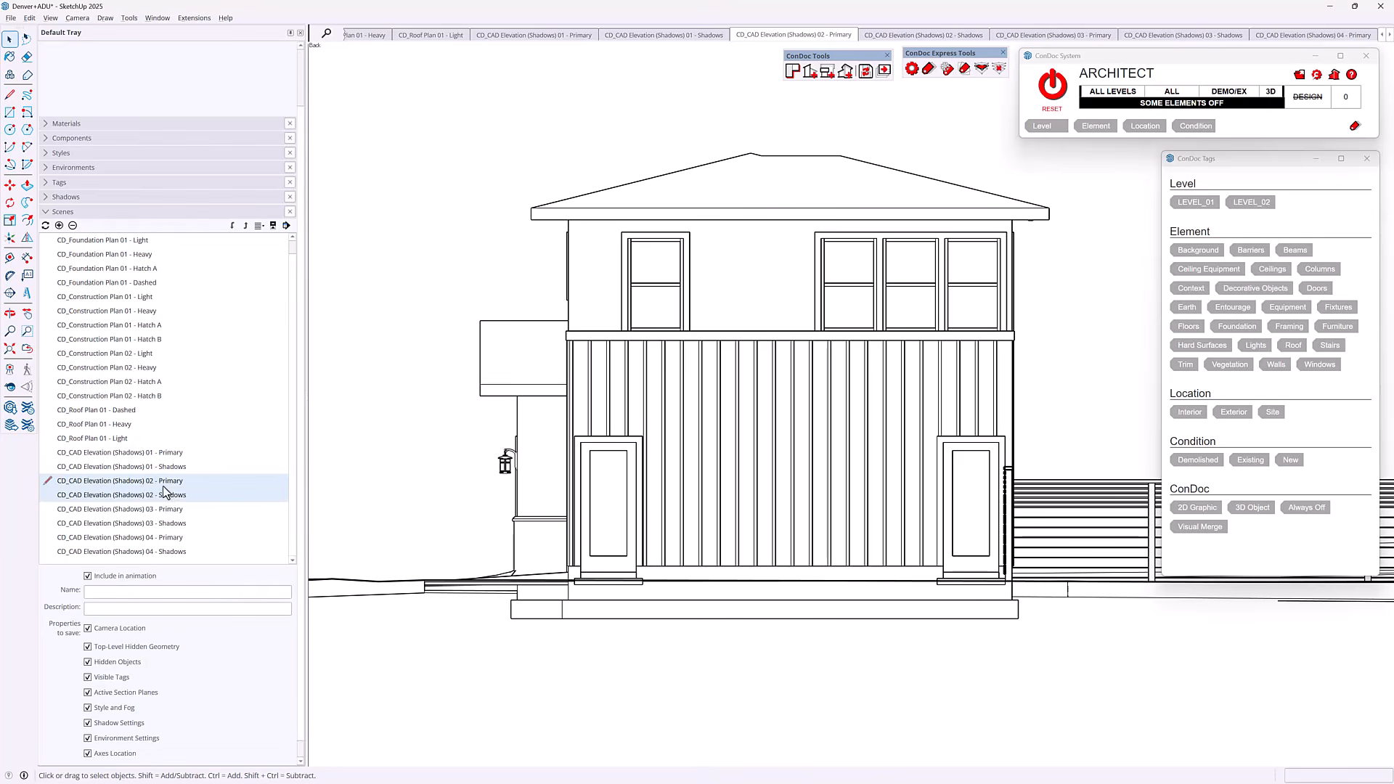
click(129, 631)
click(830, 37)
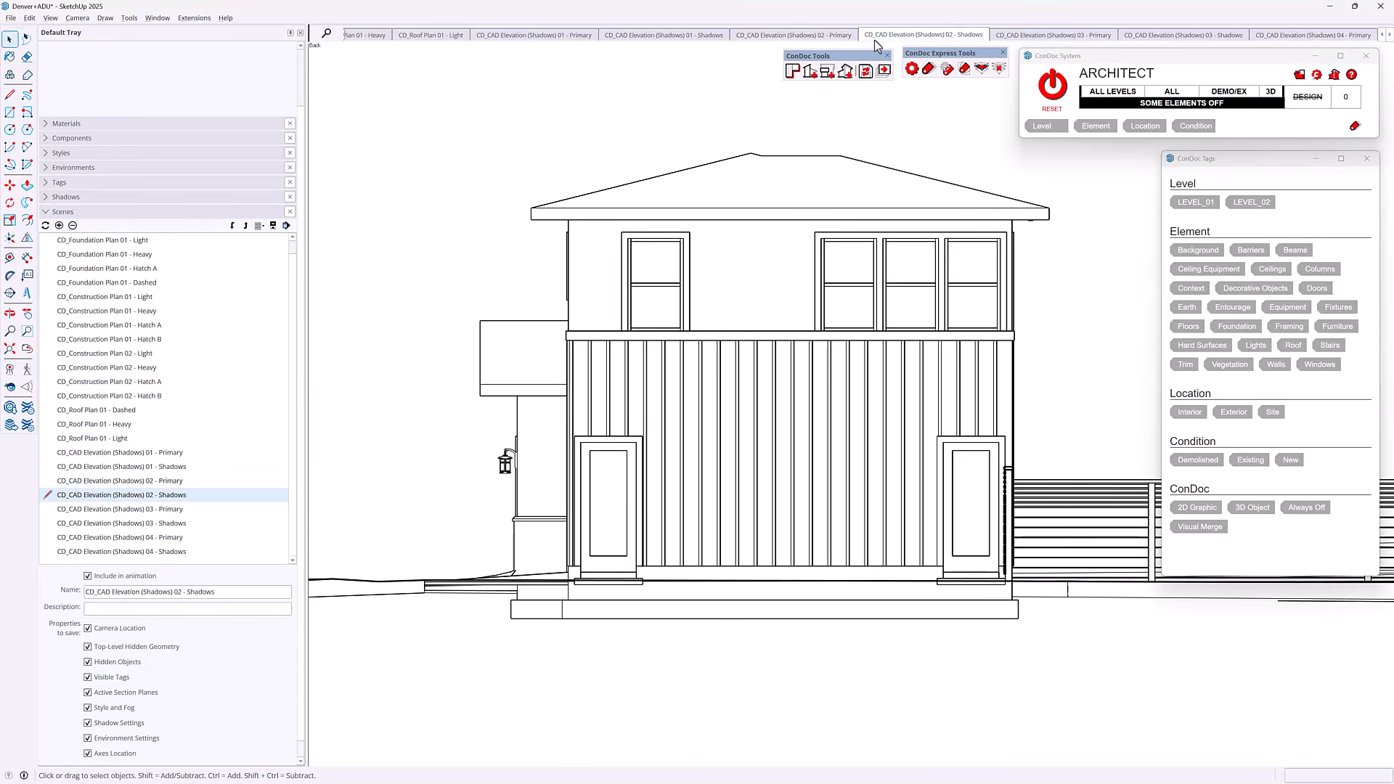
click(886, 37)
Frame the house in CD_CAD Elevation (Shadows) 03, save the camera location to both its scenes, and check the Shadows scene.
click(1053, 34)
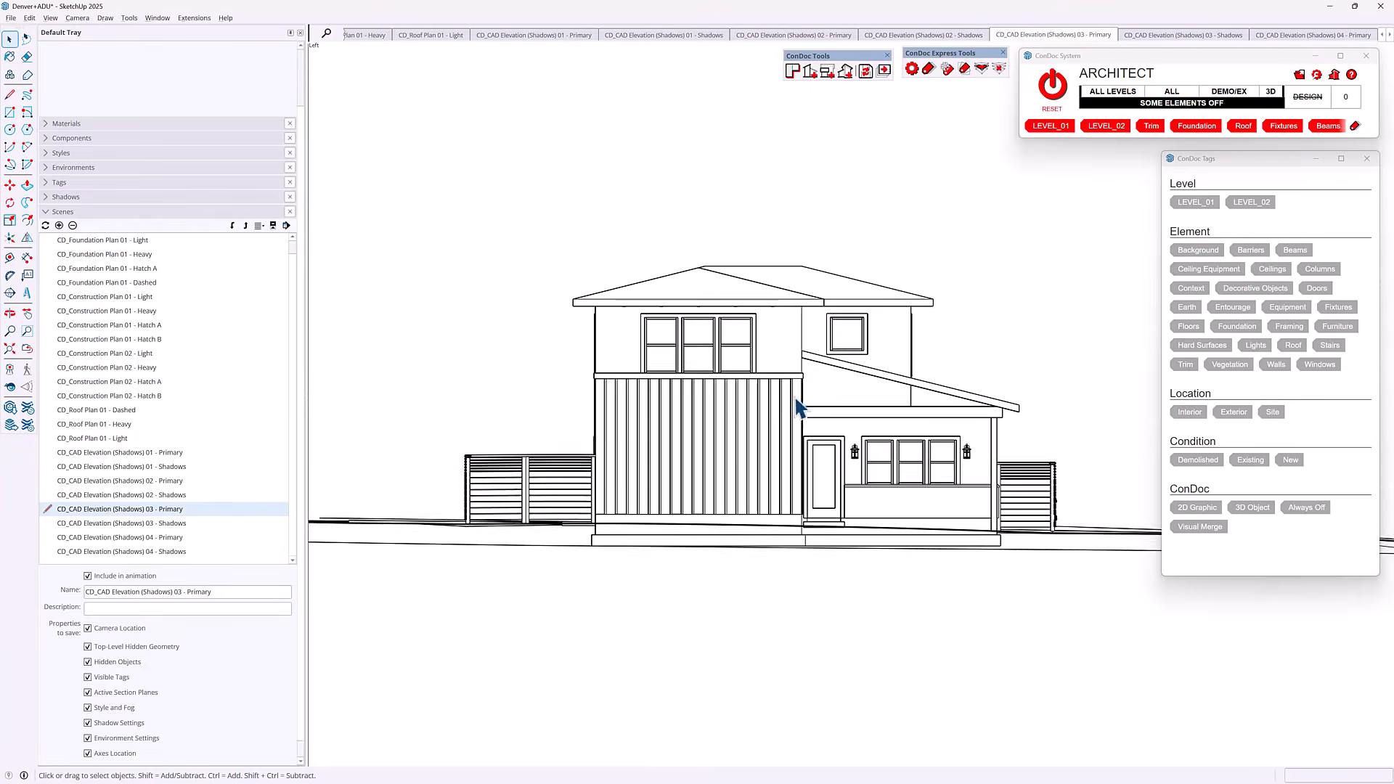
shift+click(154, 523)
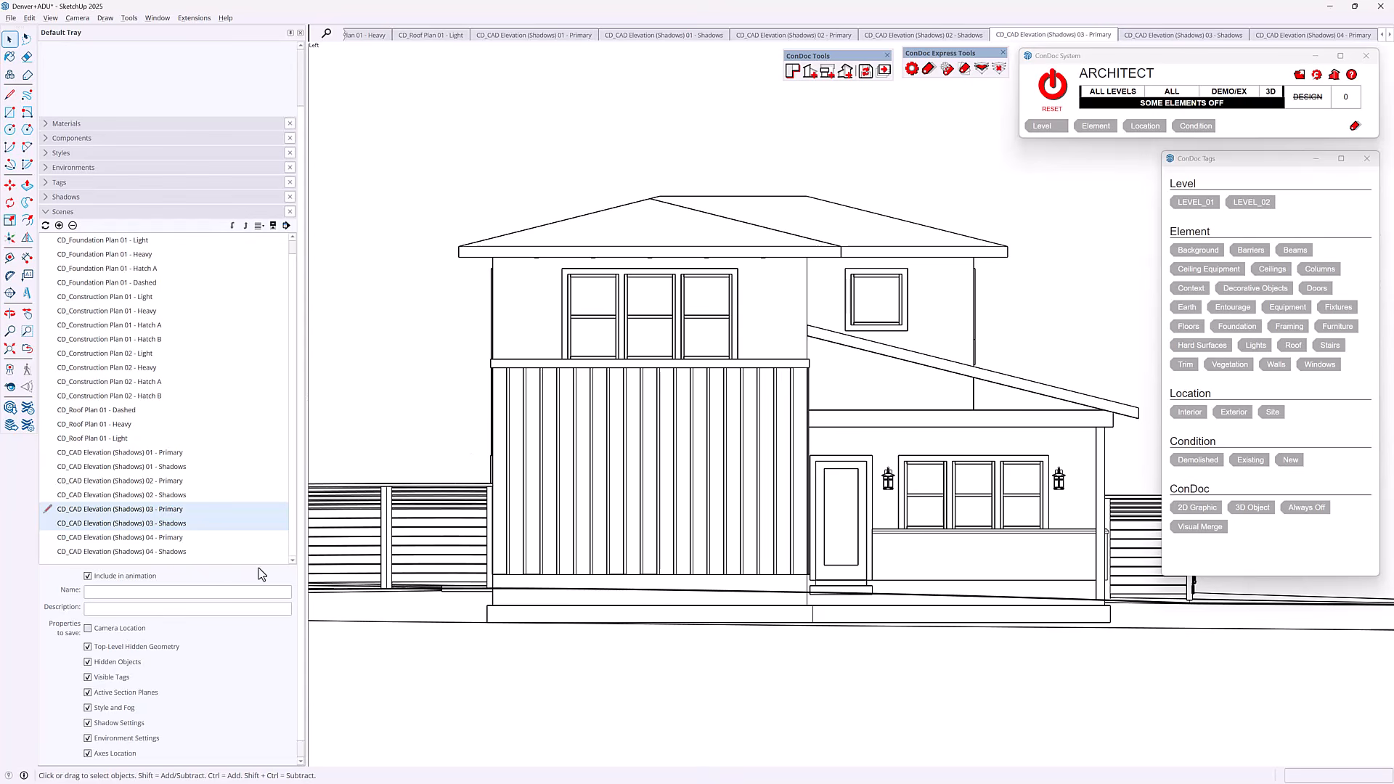
click(1171, 36)
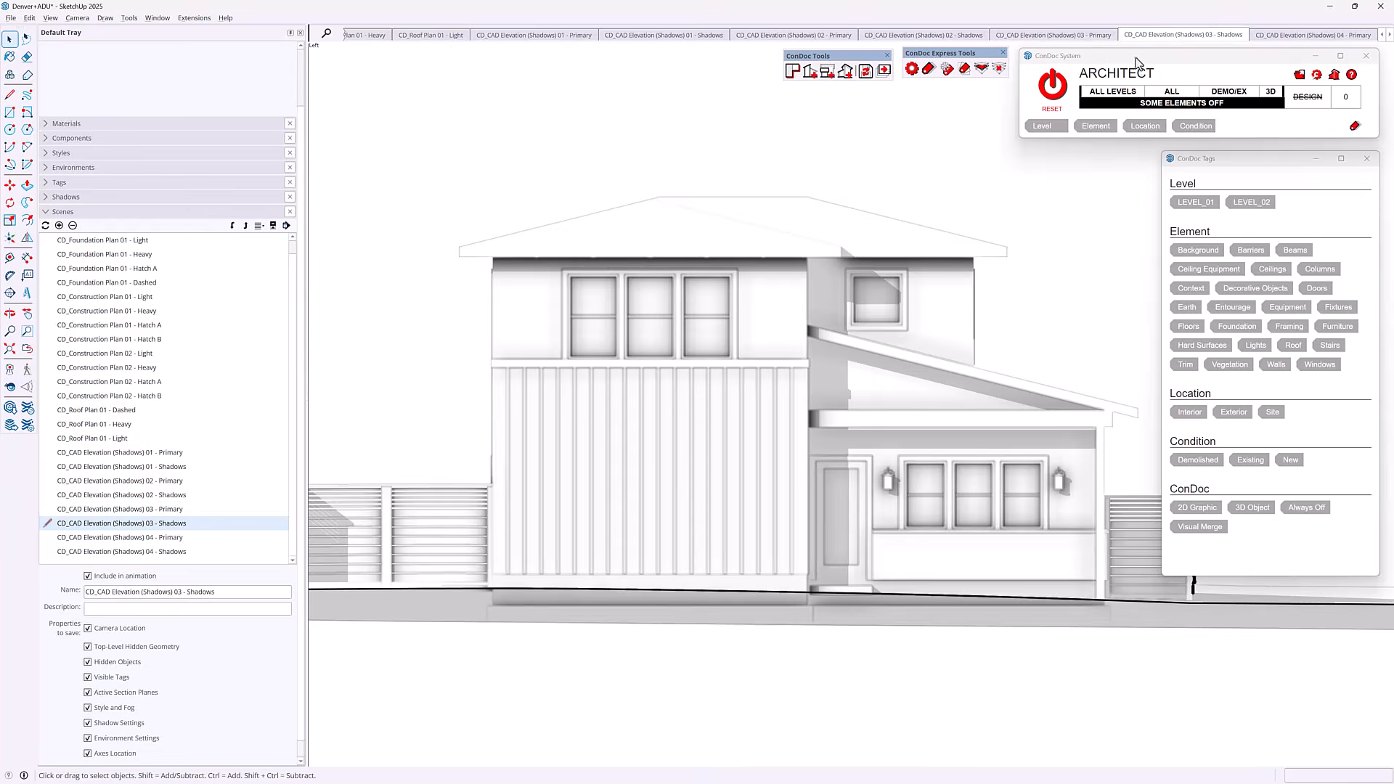
Frame the house in CD_CAD Elevation (Shadows) 04 and save that camera location to its Primary and Shadows scenes.
click(1289, 37)
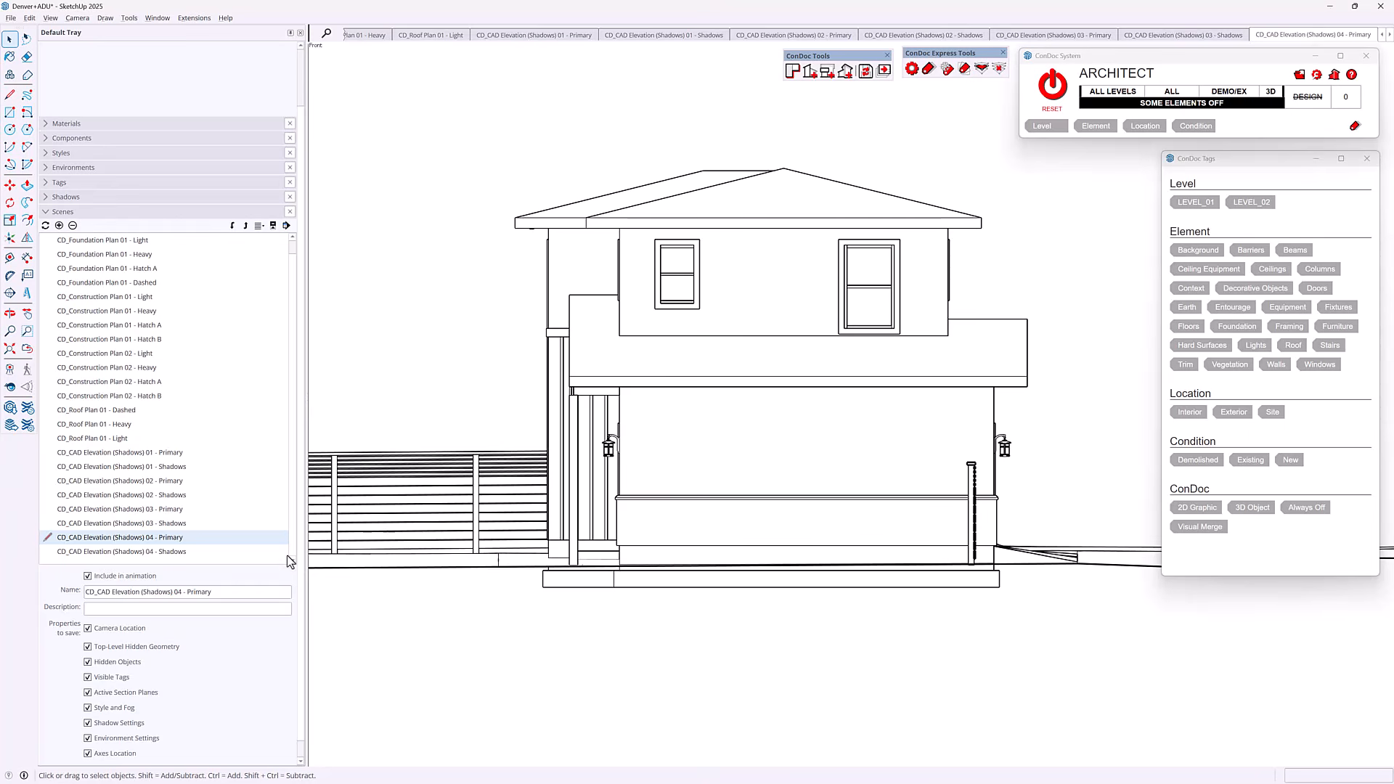
shift+click(148, 555)
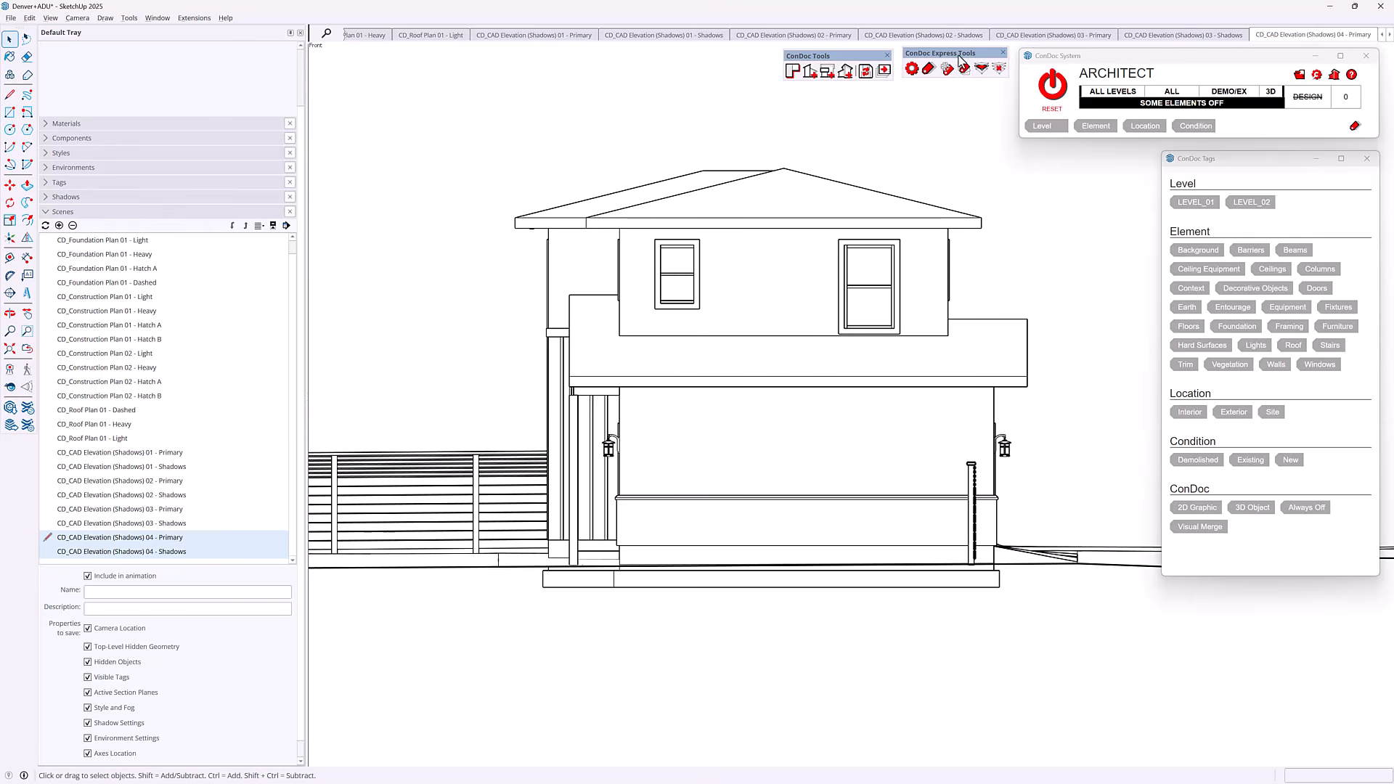
drag(958, 54, 959, 58)
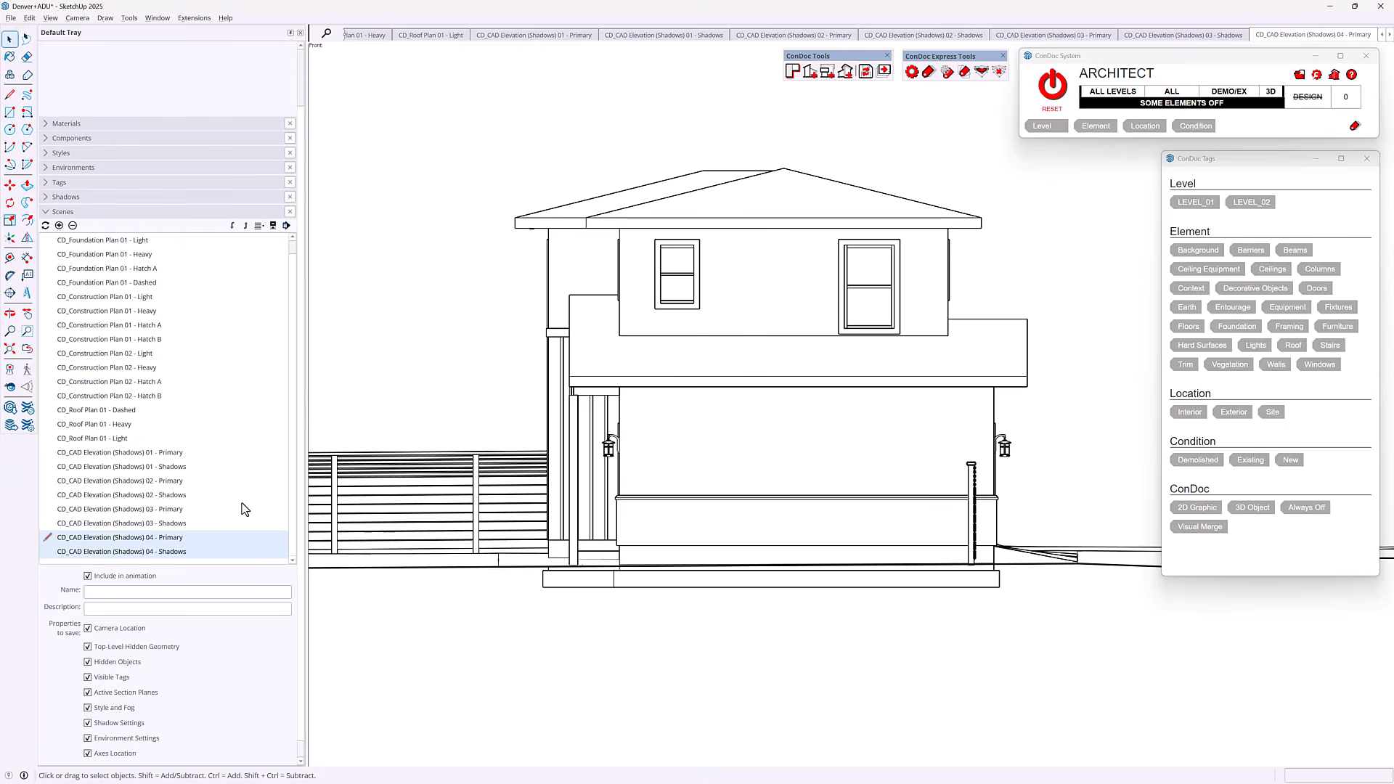
Reset the ConDoc System to return the model to the DESIGN scene with all elements on.
click(1055, 86)
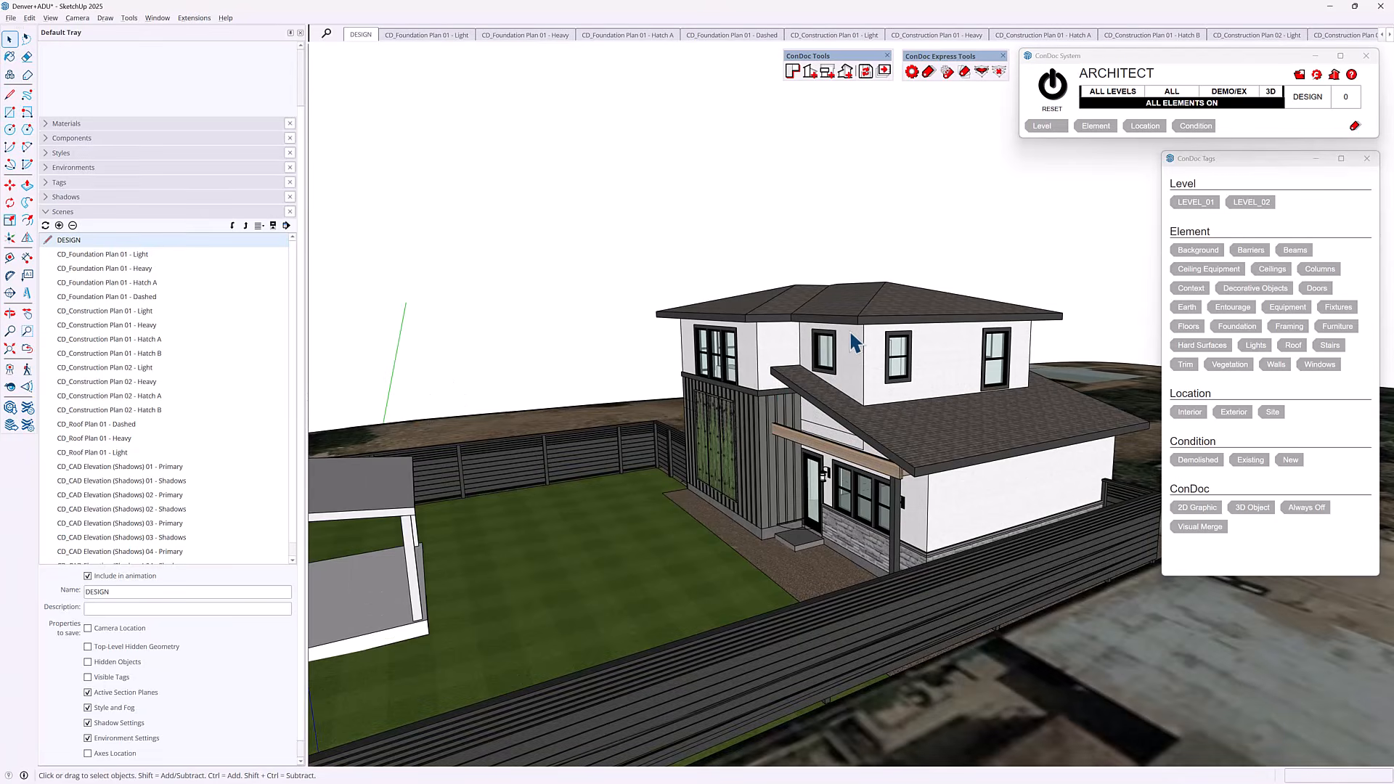
mouse_move(632, 329)
middle_down()
mouse_move(676, 380)
mouse_move(541, 411)
middle_up()
middle_drag(741, 381, 472, 410)
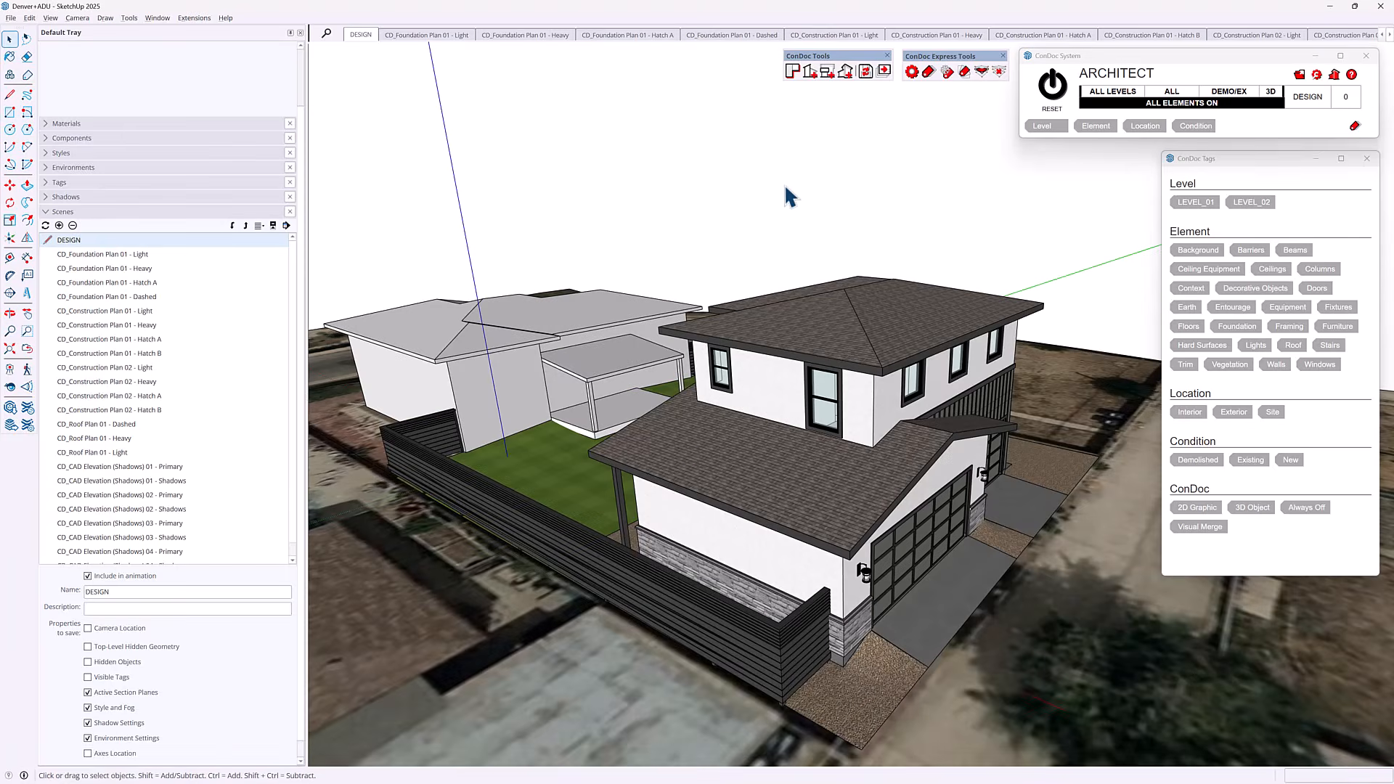
mouse_move(887, 336)
middle_down()
mouse_move(825, 348)
mouse_move(730, 543)
mouse_move(676, 394)
mouse_move(851, 392)
middle_up()
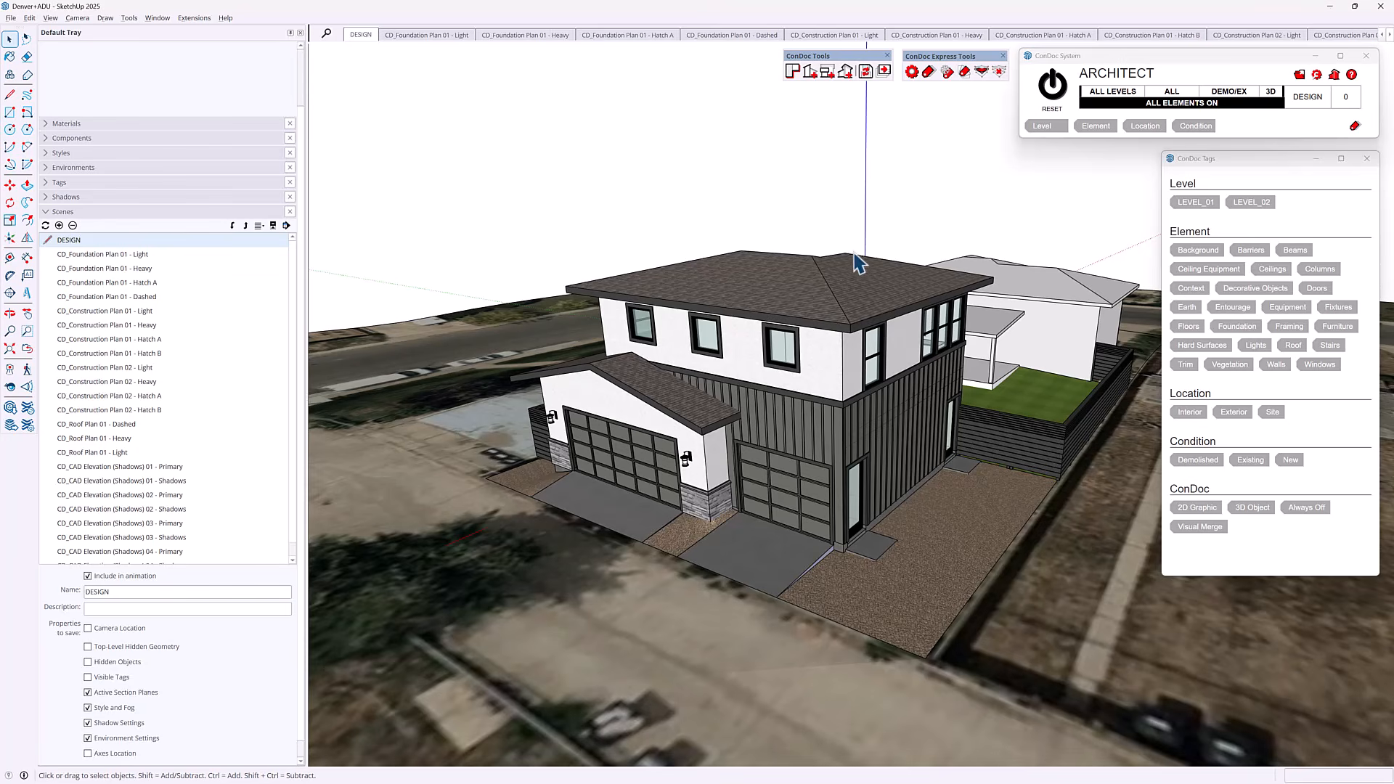
middle_drag(854, 266, 846, 324)
click(812, 71)
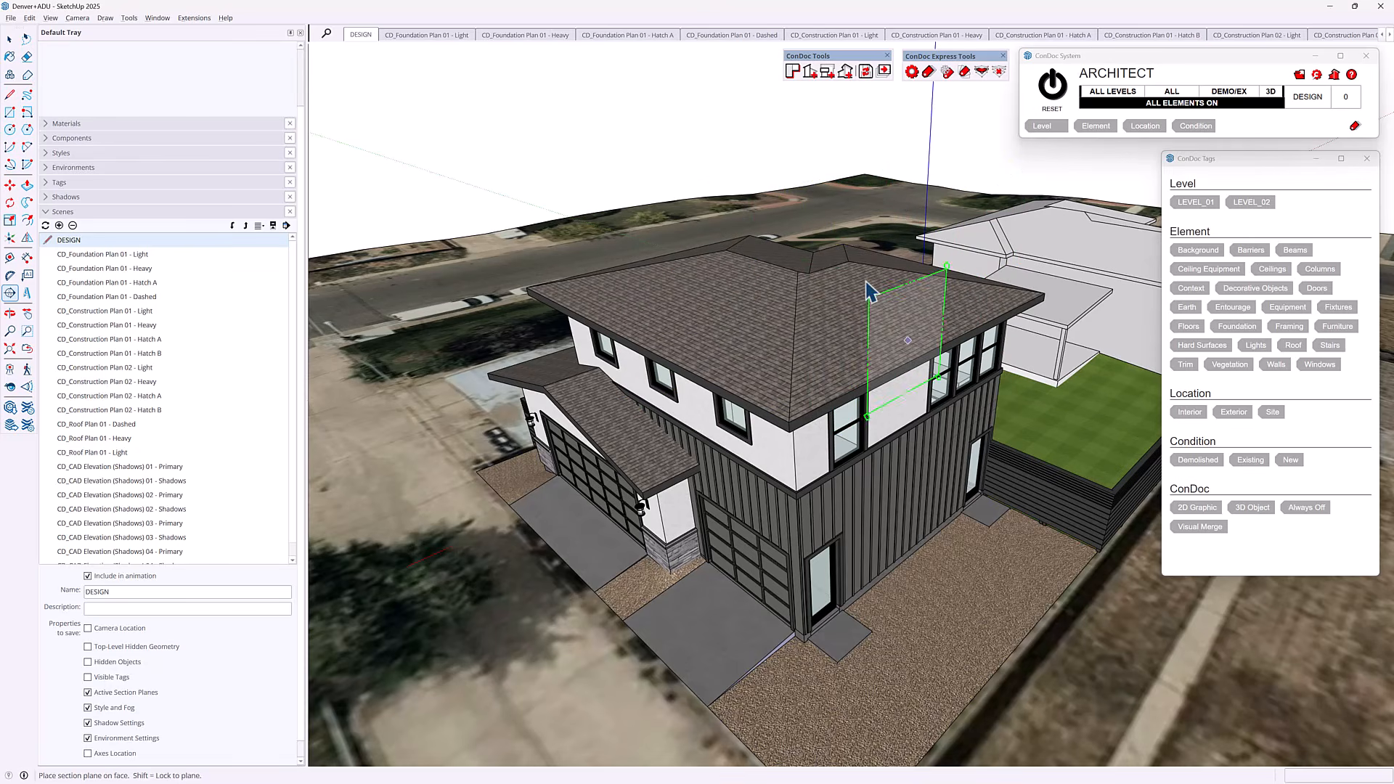
click(830, 268)
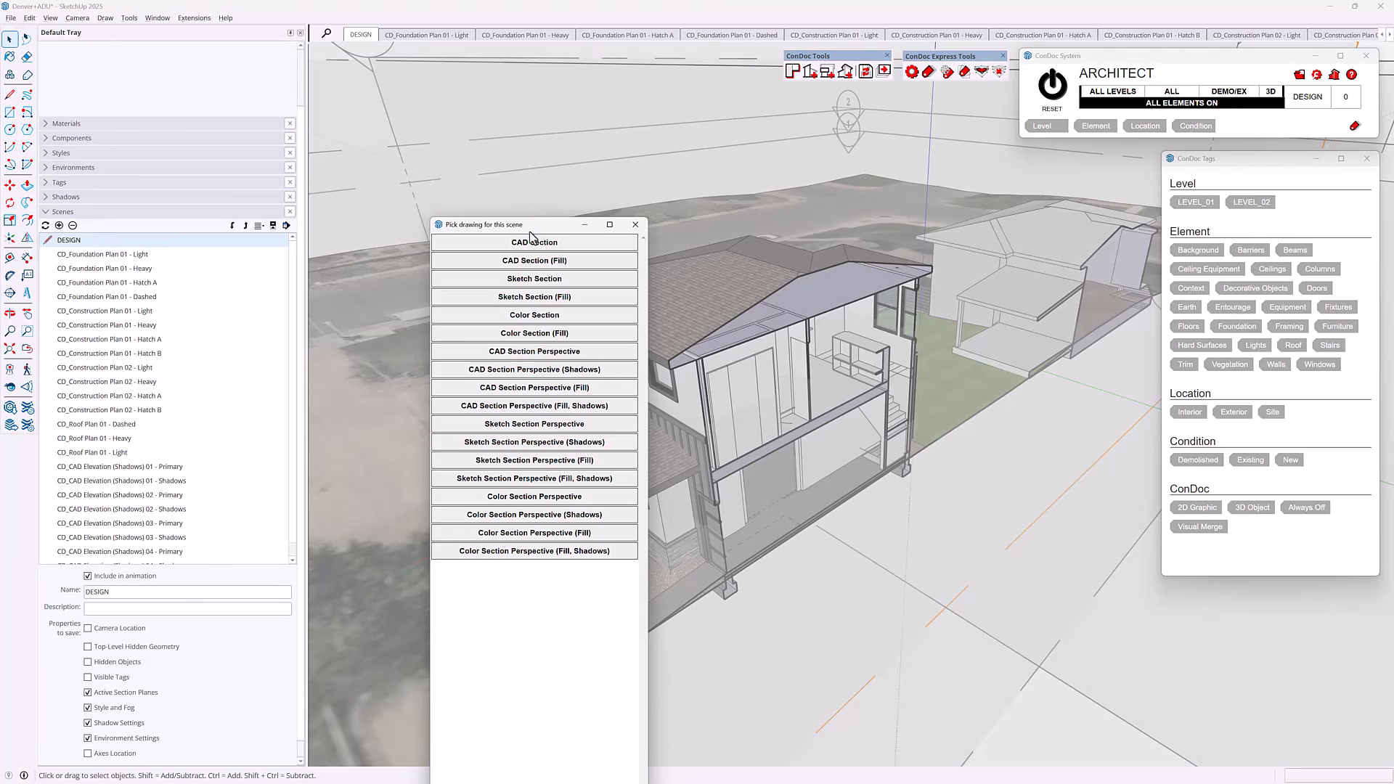
drag(531, 238, 494, 80)
click(531, 570)
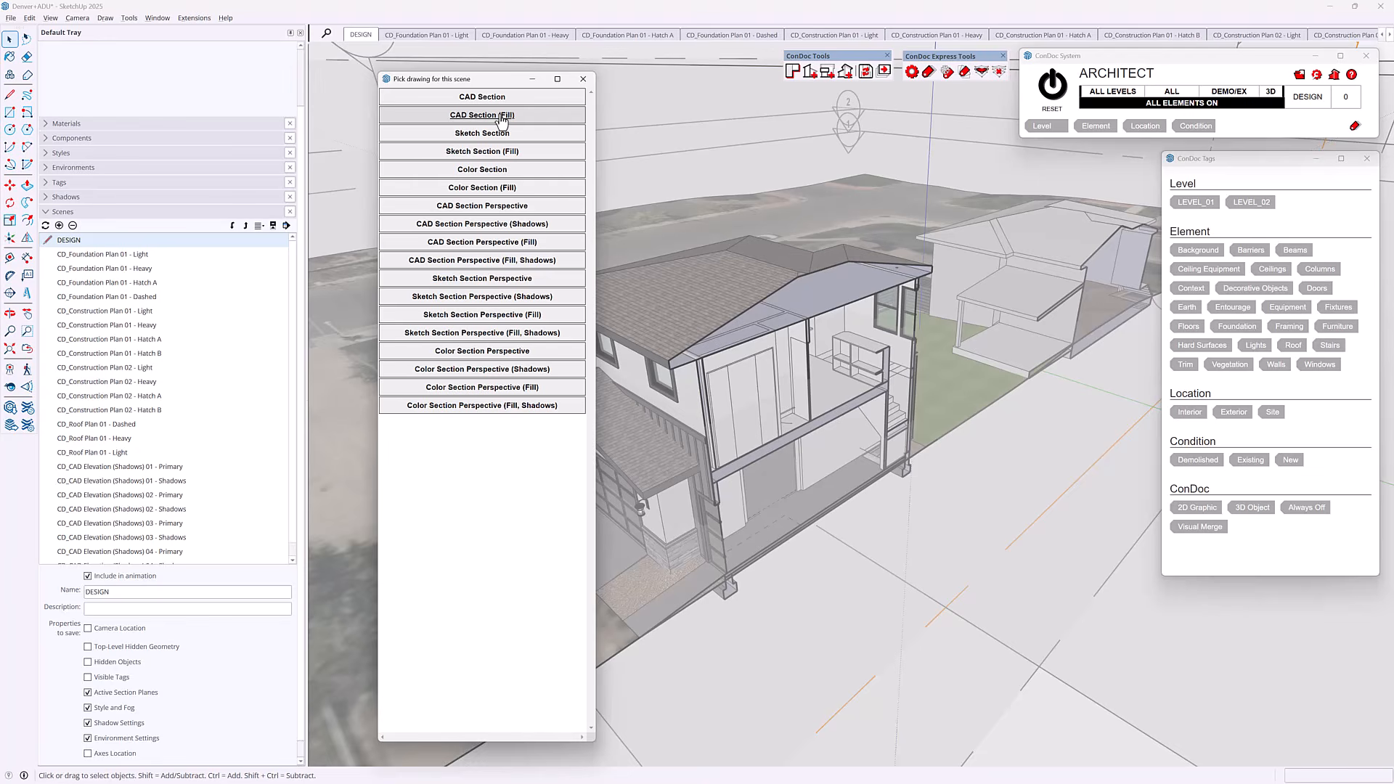
drag(495, 83, 451, 63)
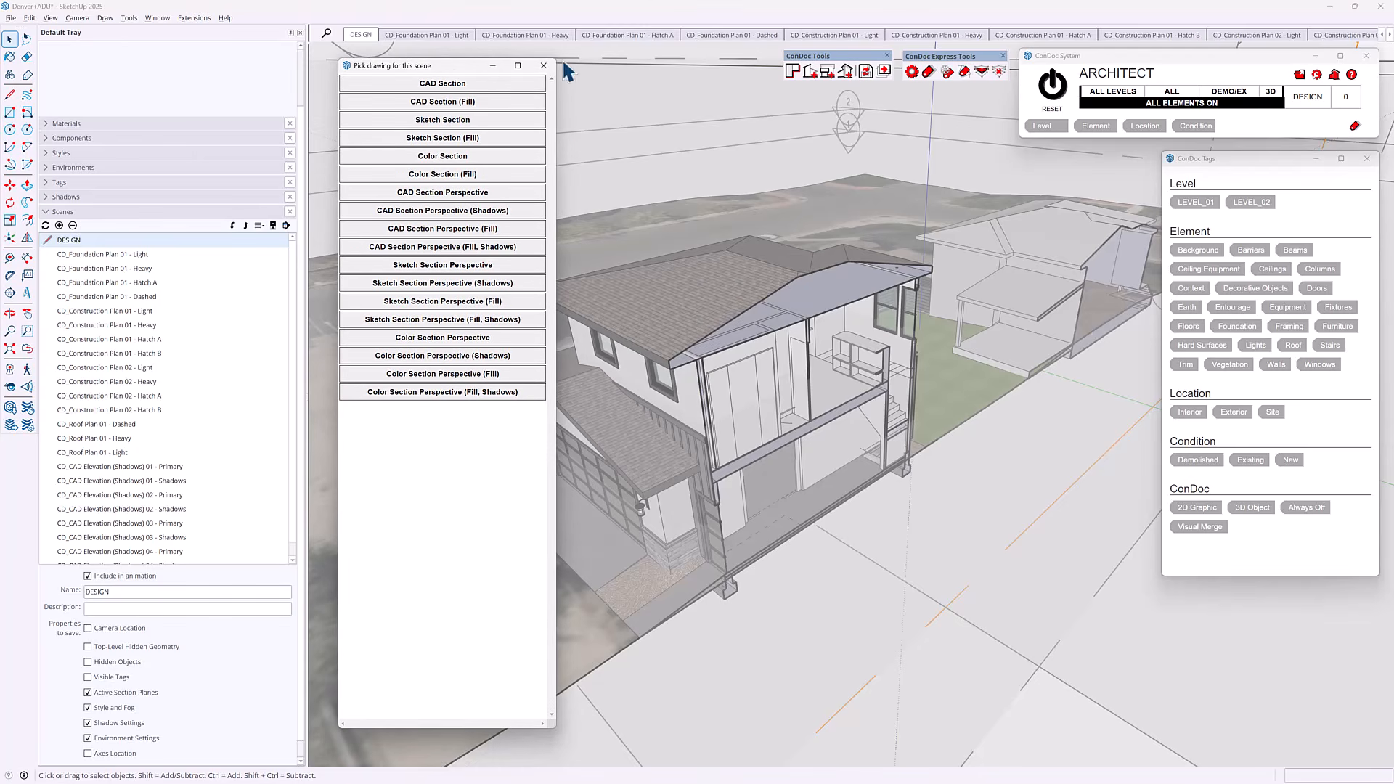
click(543, 65)
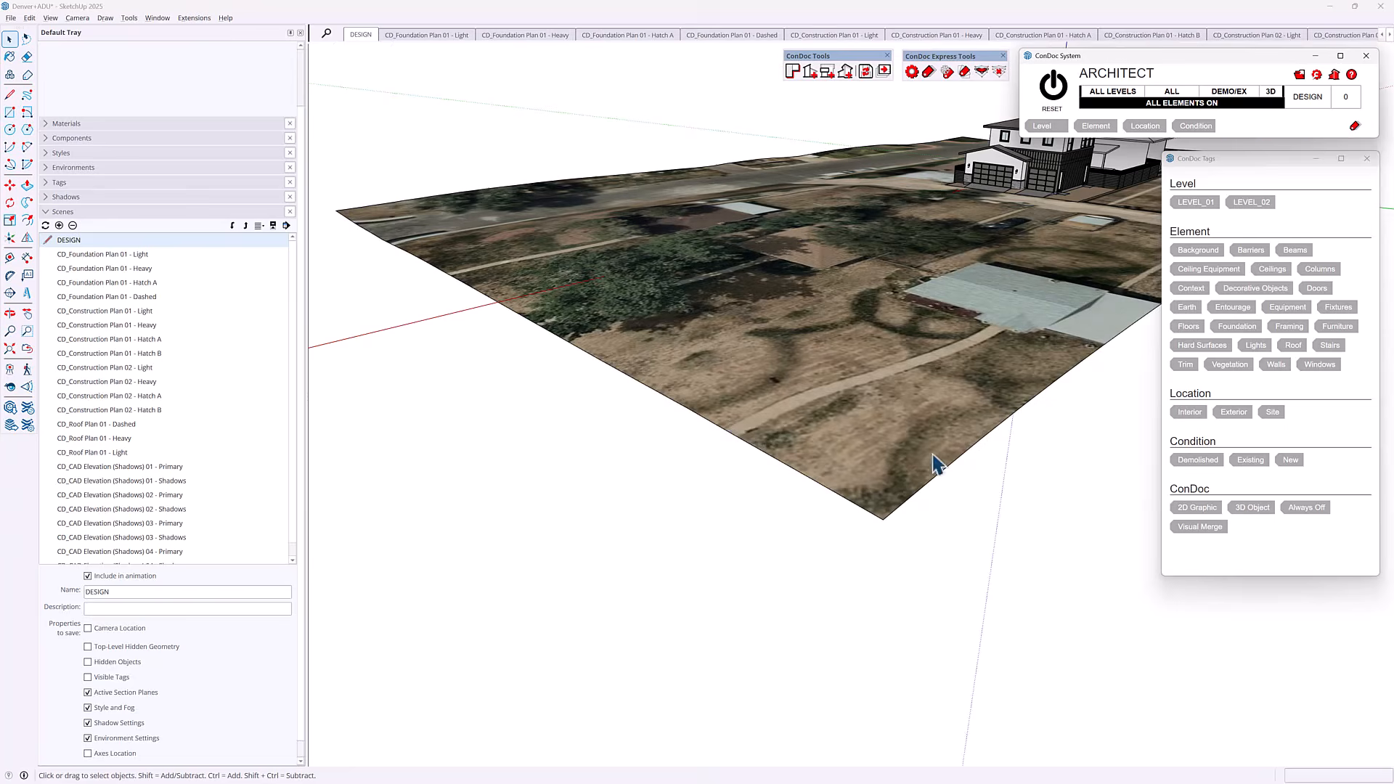
Place a ConDoc section plane through the house parallel to the board-and-batten side wall and generate a CAD Section (Fill) drawing.
middle_drag(987, 212, 768, 300)
scroll(767, 302, up, 5)
mouse_move(738, 375)
middle_down()
mouse_move(768, 295)
mouse_move(816, 334)
mouse_move(817, 319)
middle_up()
click(811, 72)
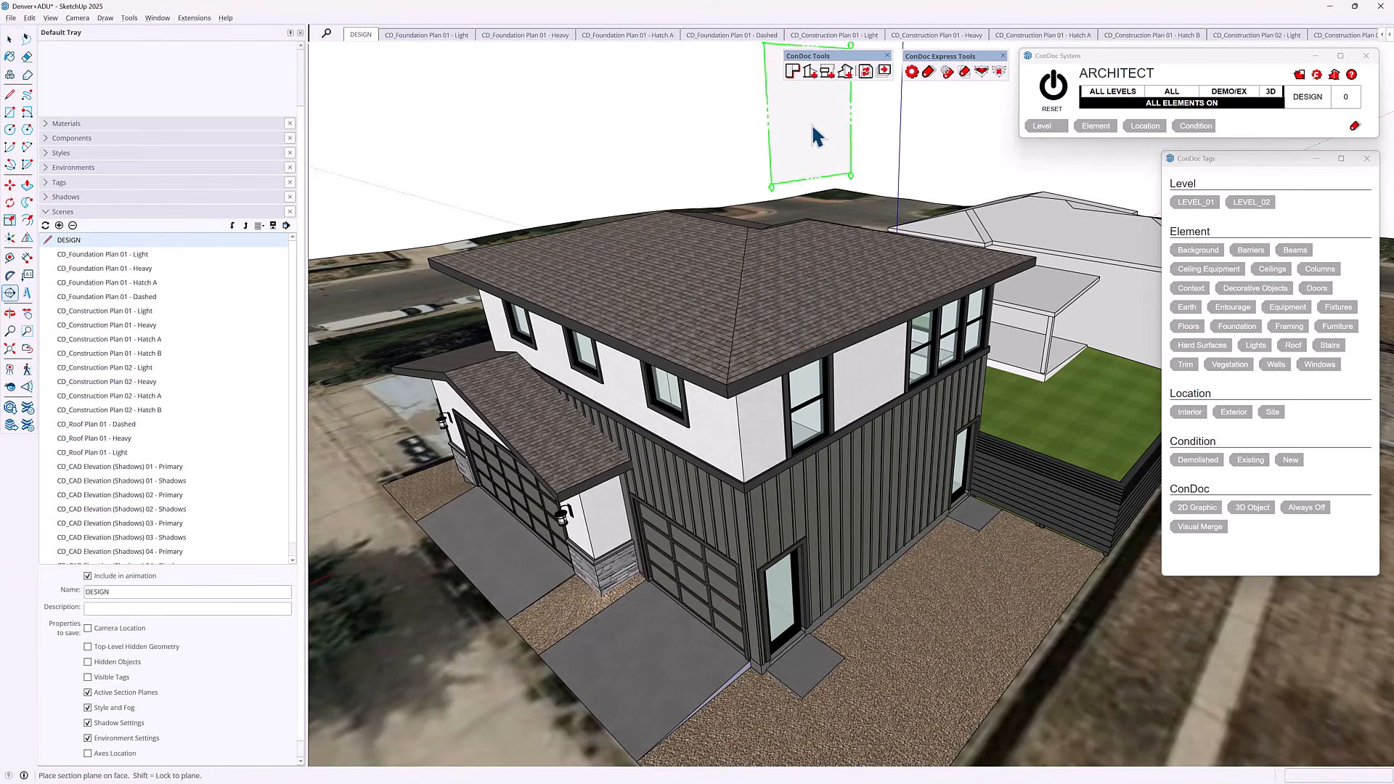
click(788, 226)
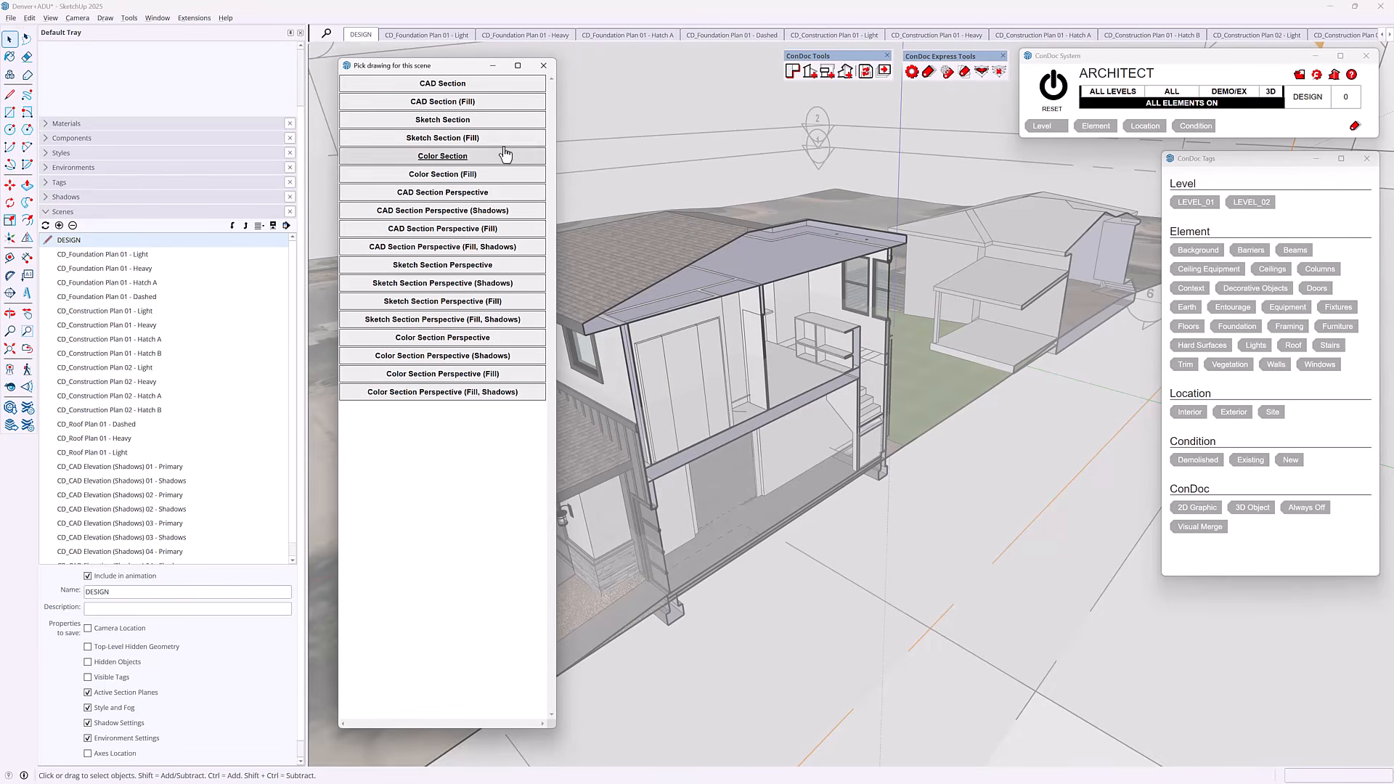
click(442, 102)
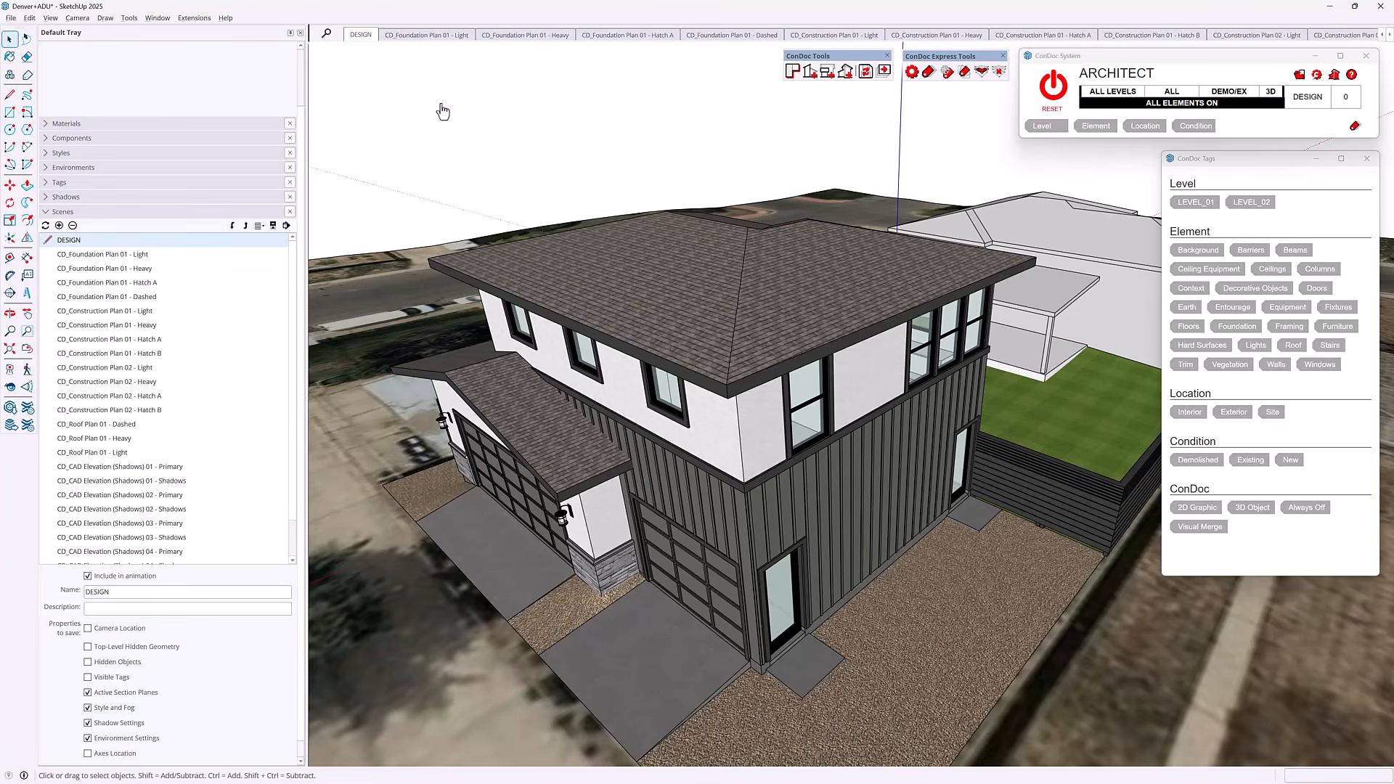
Place a second ConDoc section plane through the house parallel to the garage front and generate another CAD Section (Fill) drawing.
click(810, 71)
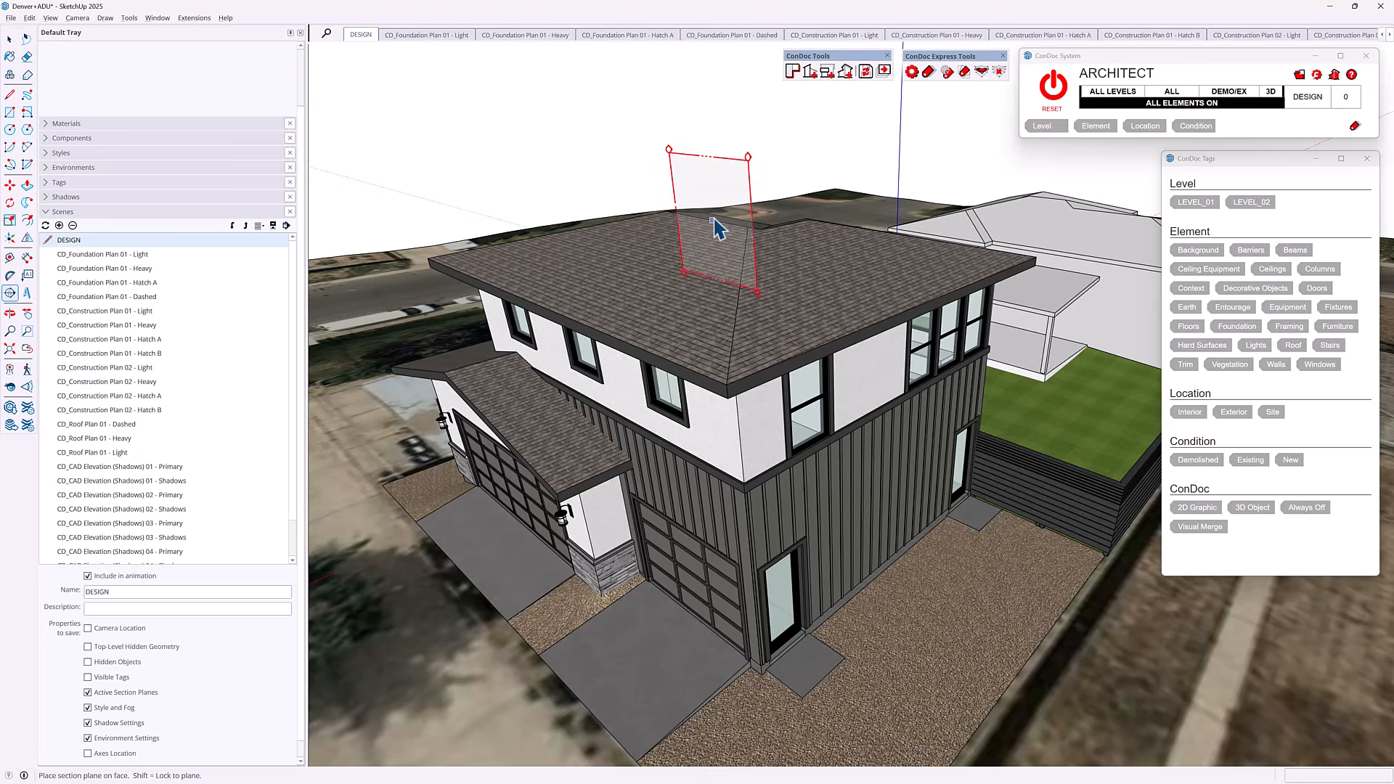
click(717, 228)
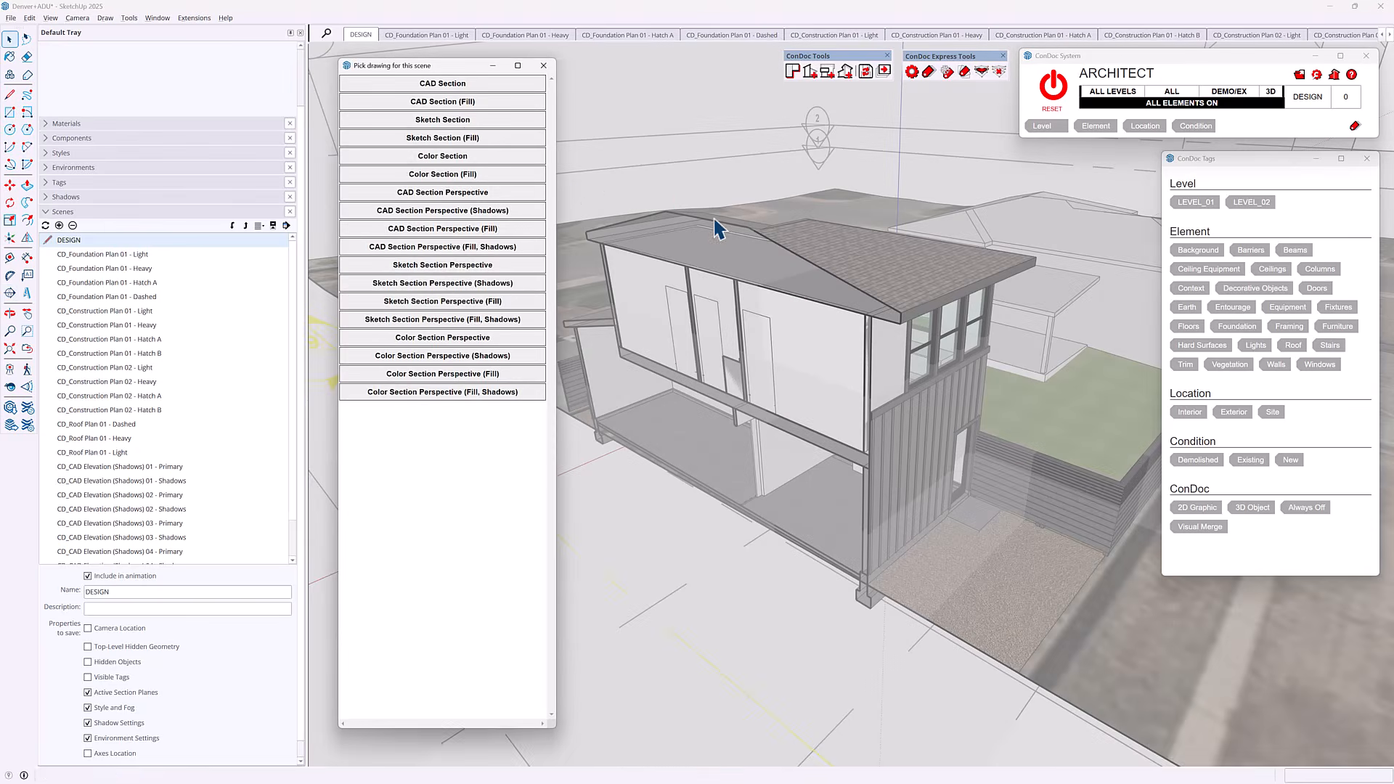
click(460, 102)
Open the CD_CAD Section (Fill) AA - Foreground scene.
scroll(262, 392, down, 3)
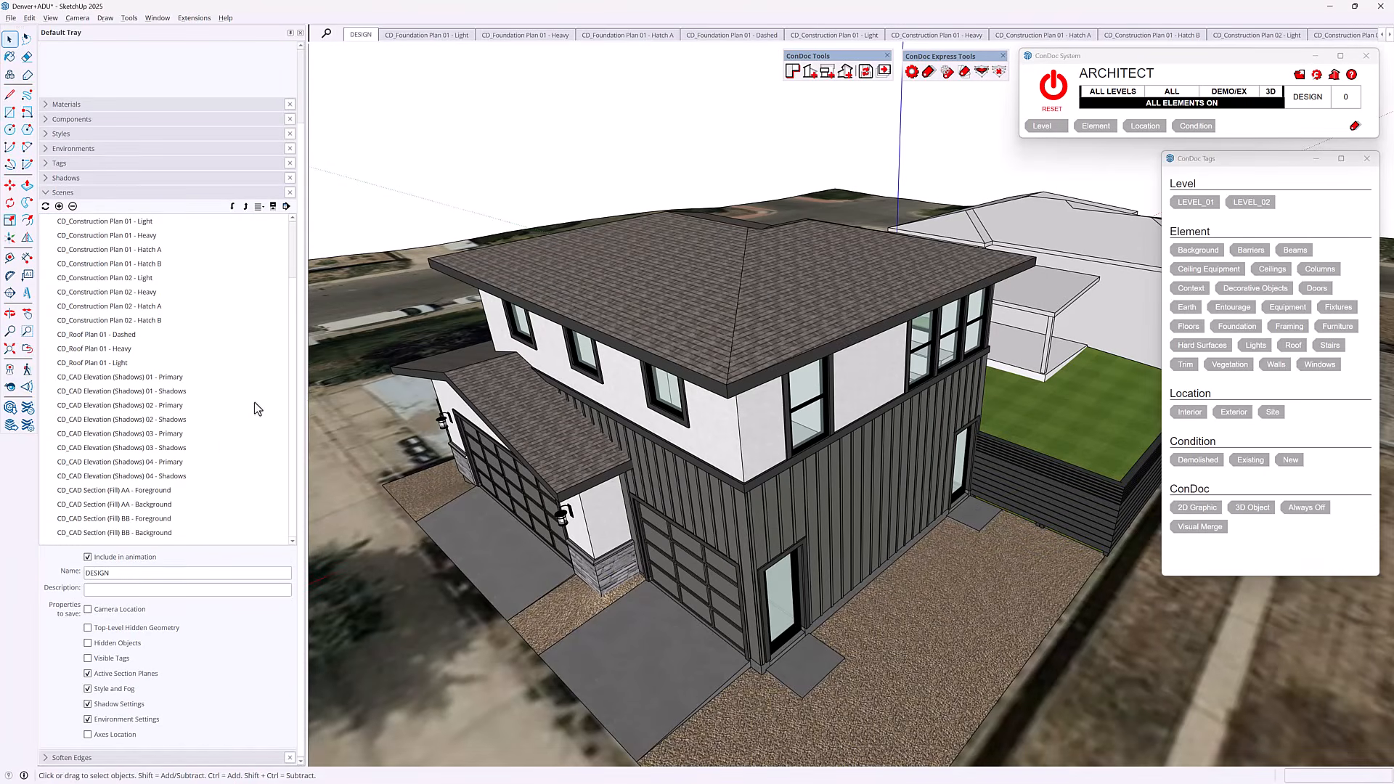
click(152, 494)
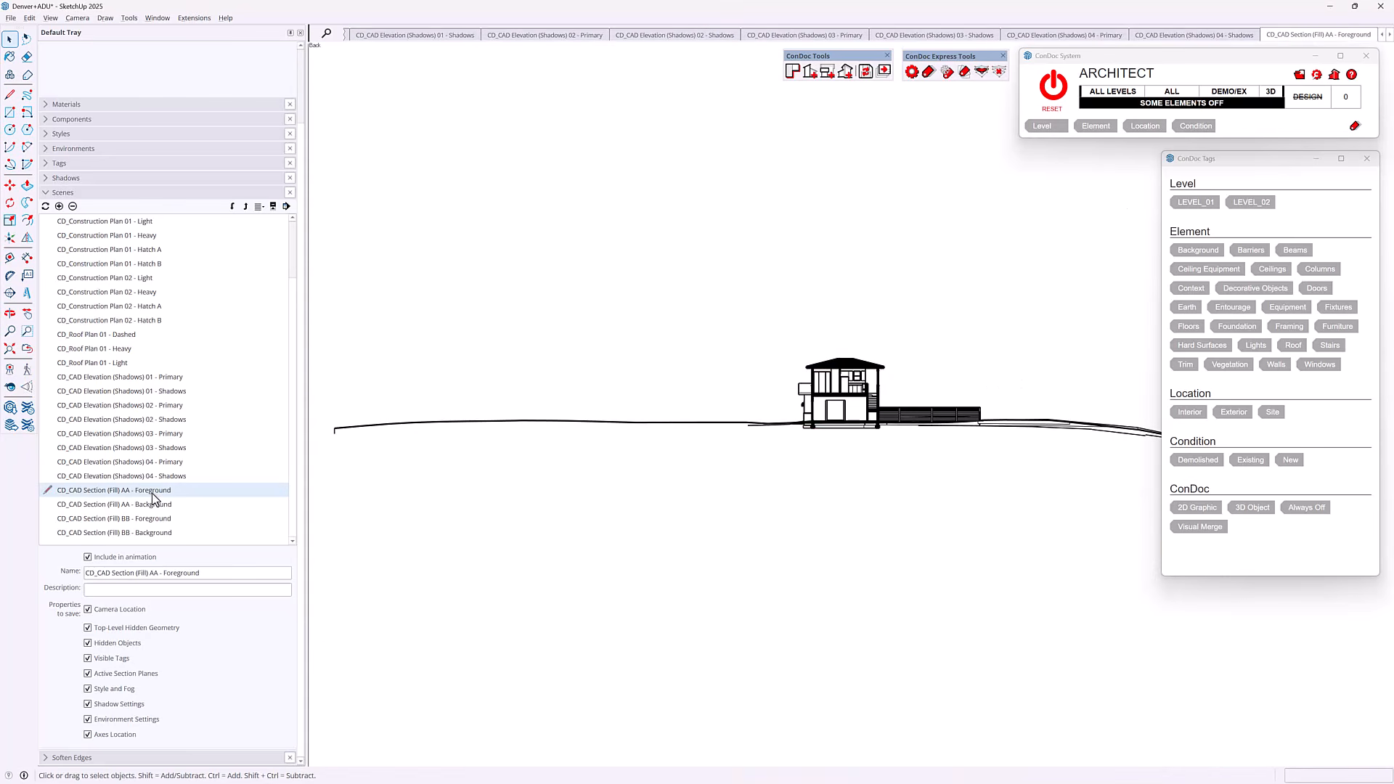
View the CD_CAD Section (Fill) AA - Background, BB - Foreground and BB - Background scenes one after another.
click(153, 505)
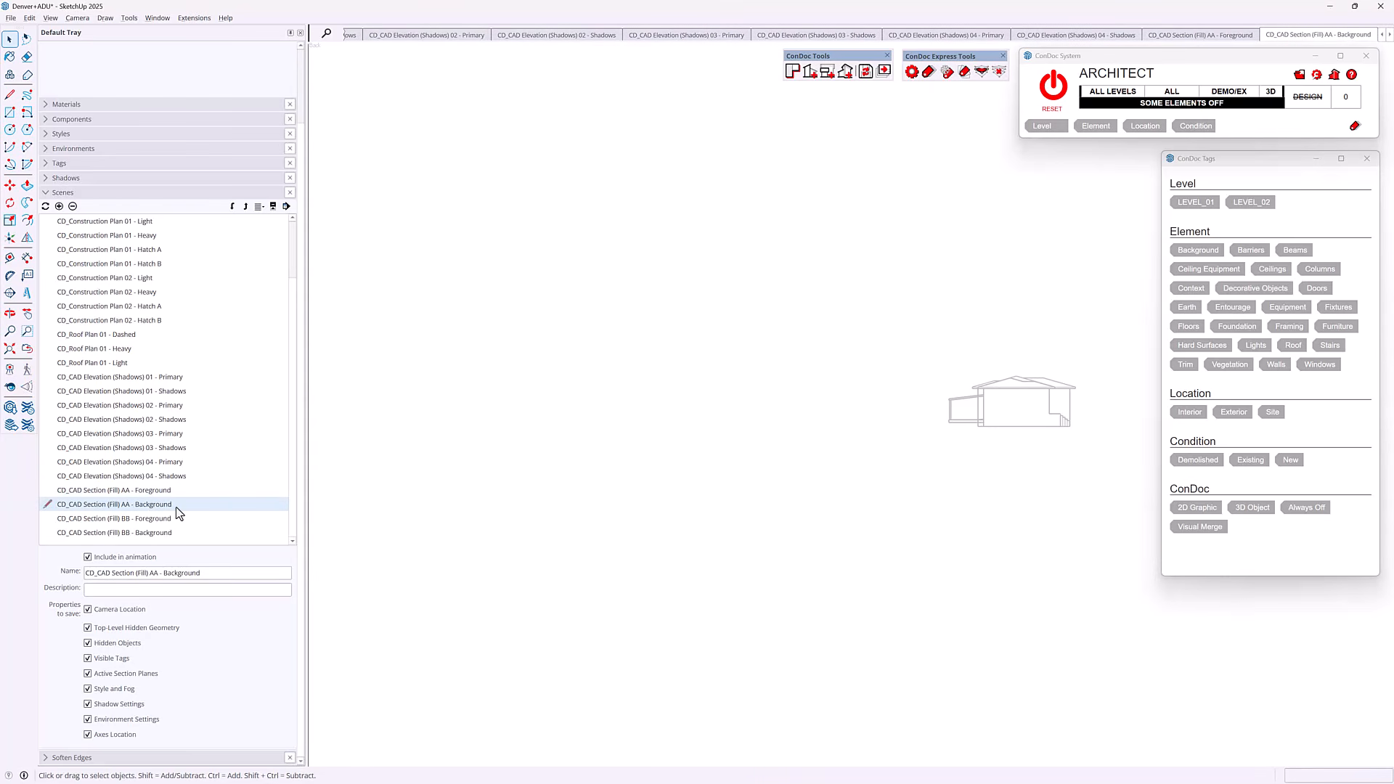
click(154, 520)
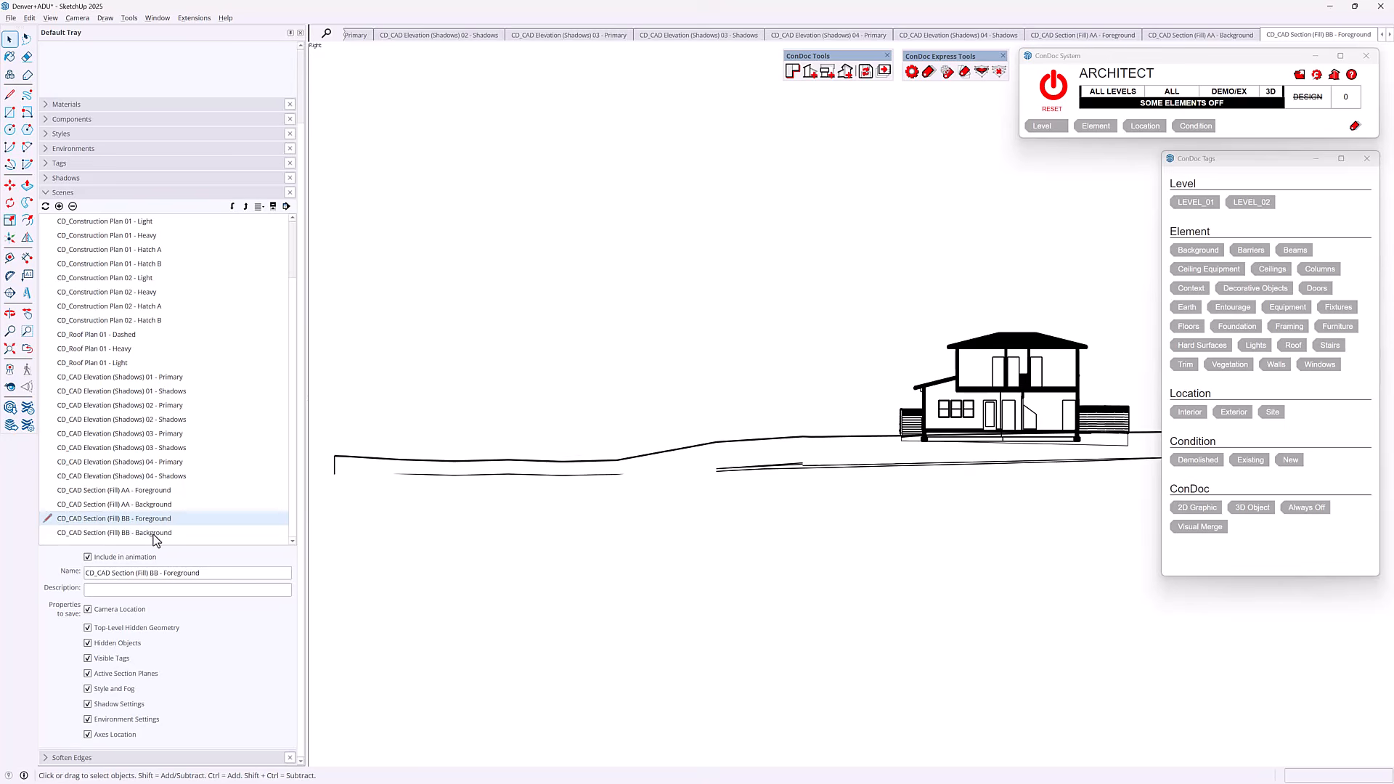
click(154, 533)
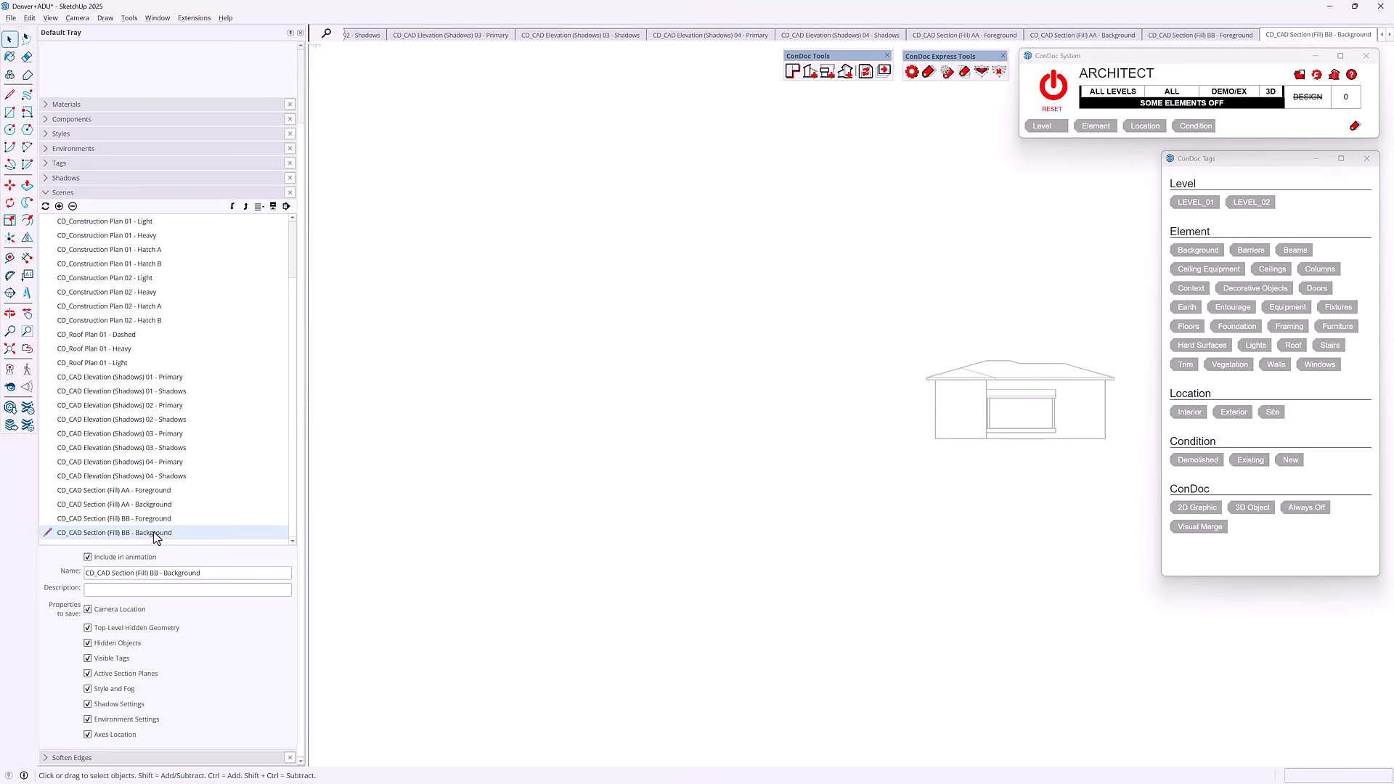
Frame the house closely in the Section (Fill) AA - Foreground scene and re-save the Camera Location for both AA scenes.
click(162, 491)
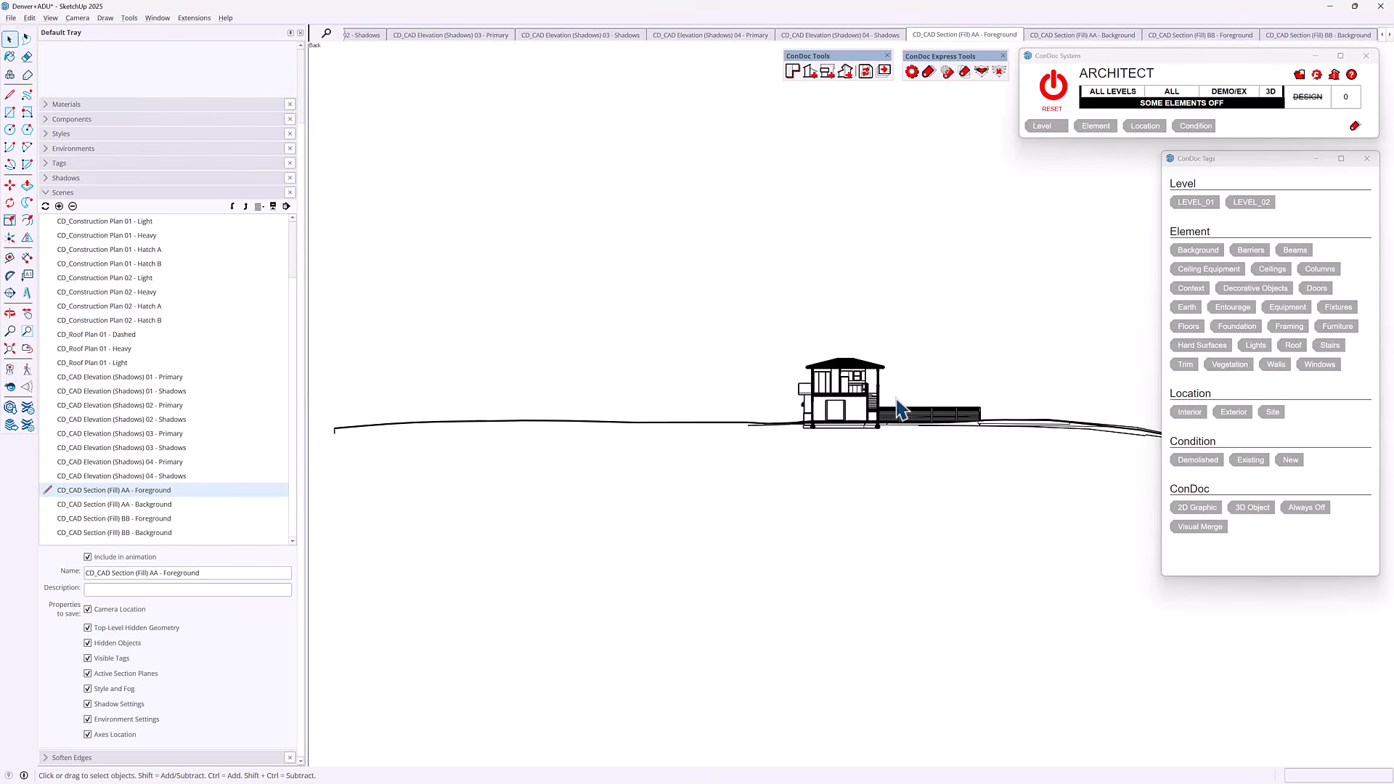
scroll(900, 410, up, 10)
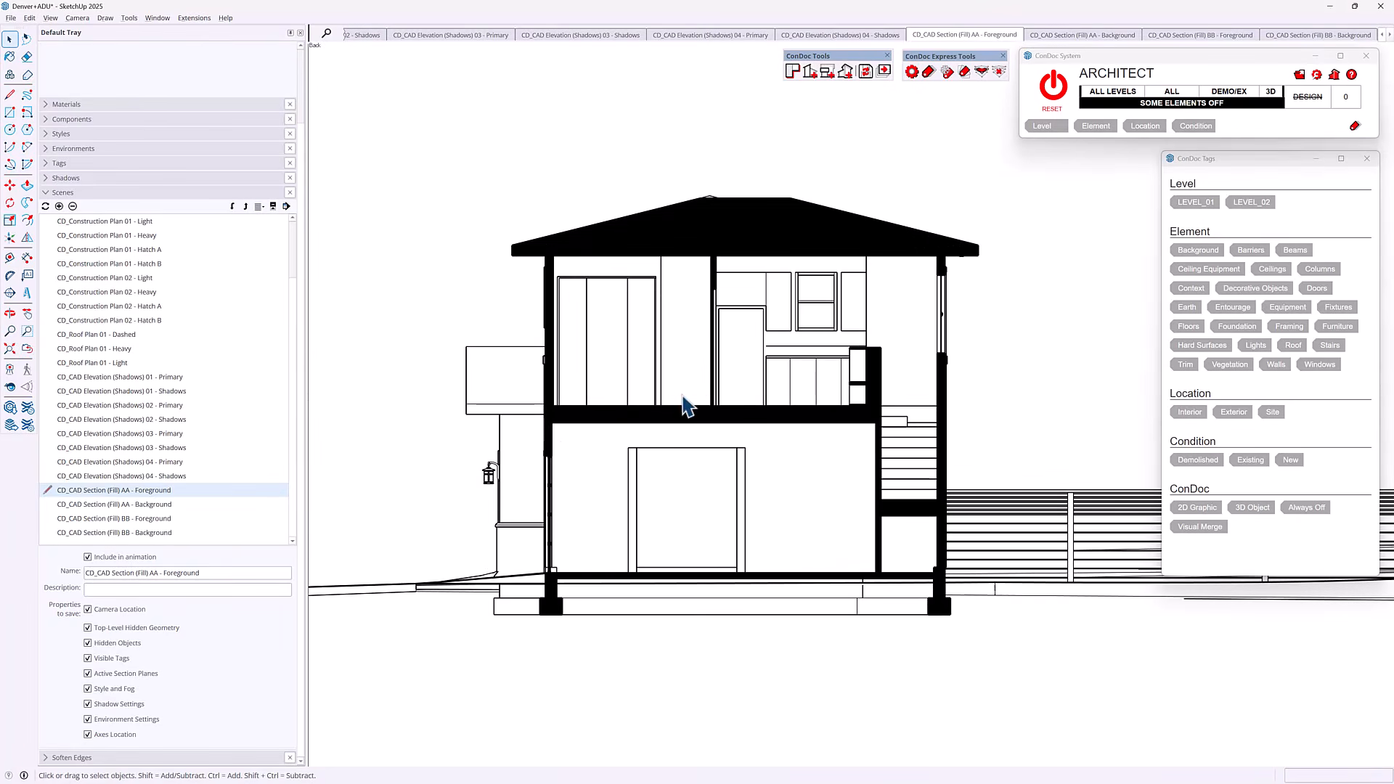
shift+click(171, 506)
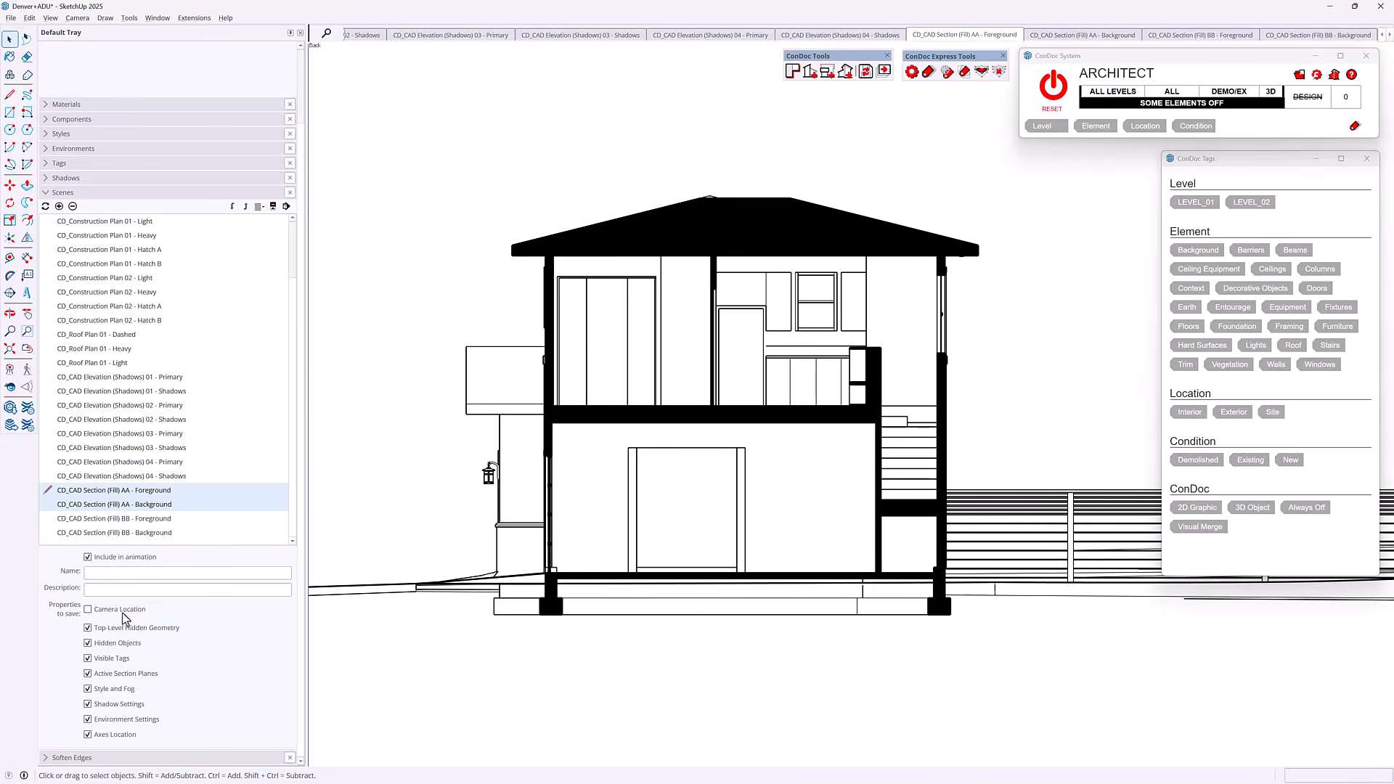
Frame the house closely in the Section (Fill) BB - Foreground scene and re-save the Camera Location for both BB scenes.
click(146, 518)
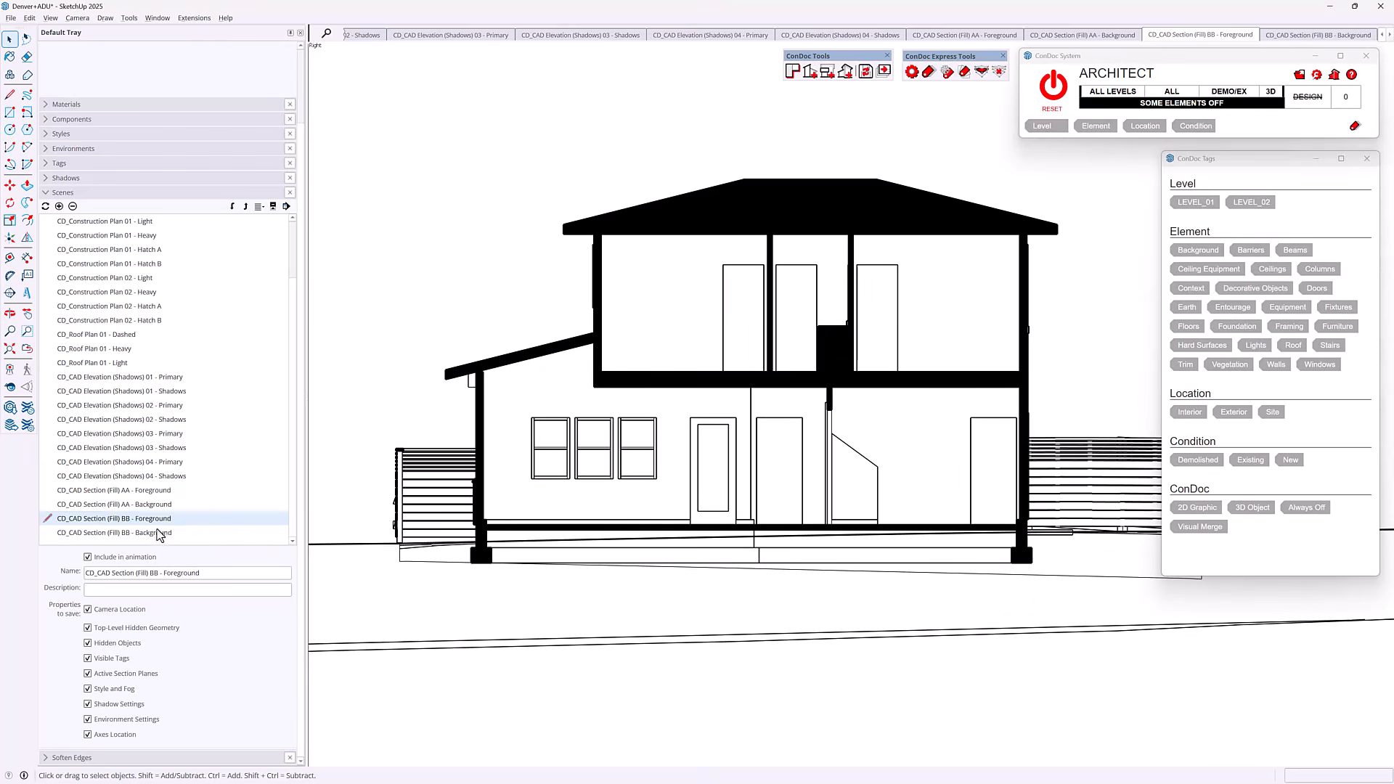
shift+click(159, 533)
click(128, 612)
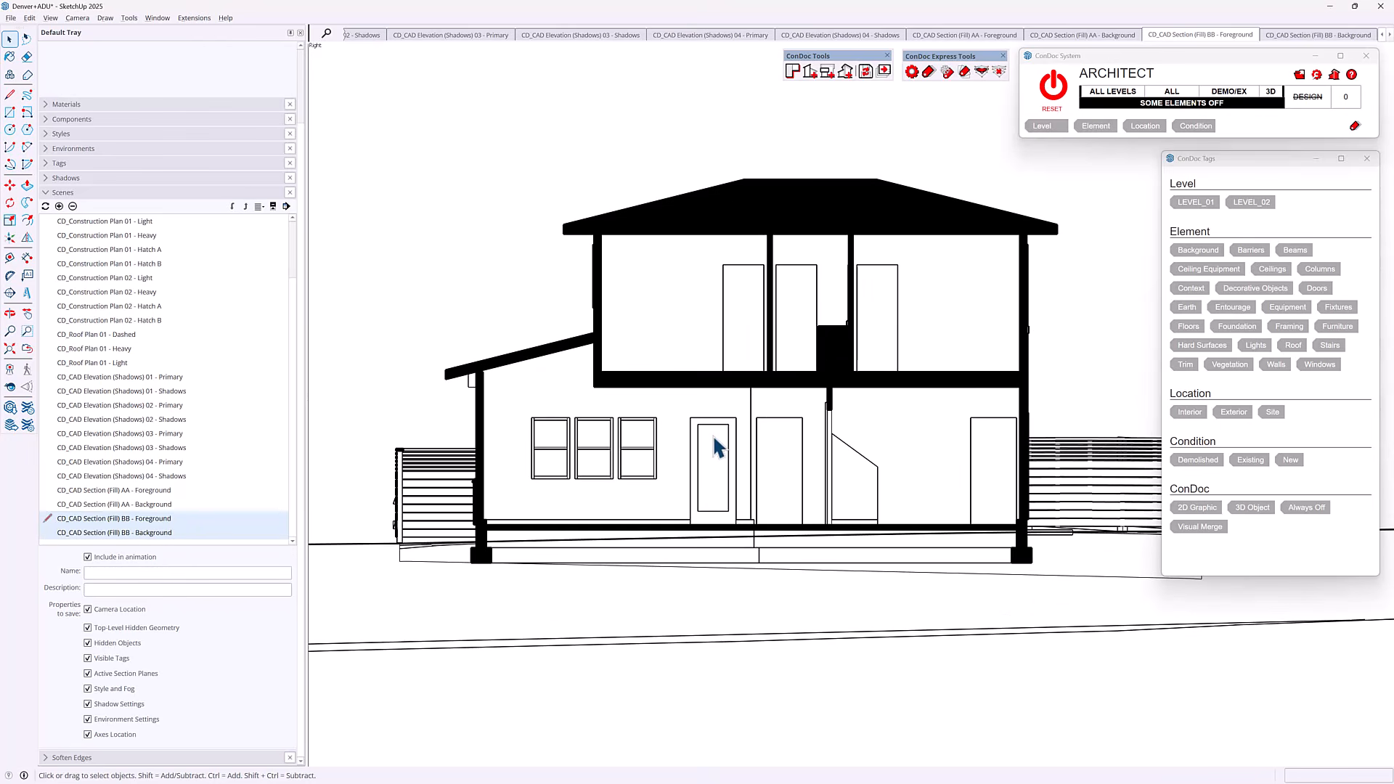
Reset the ConDoc System to return the model to the DESIGN scene.
click(1052, 87)
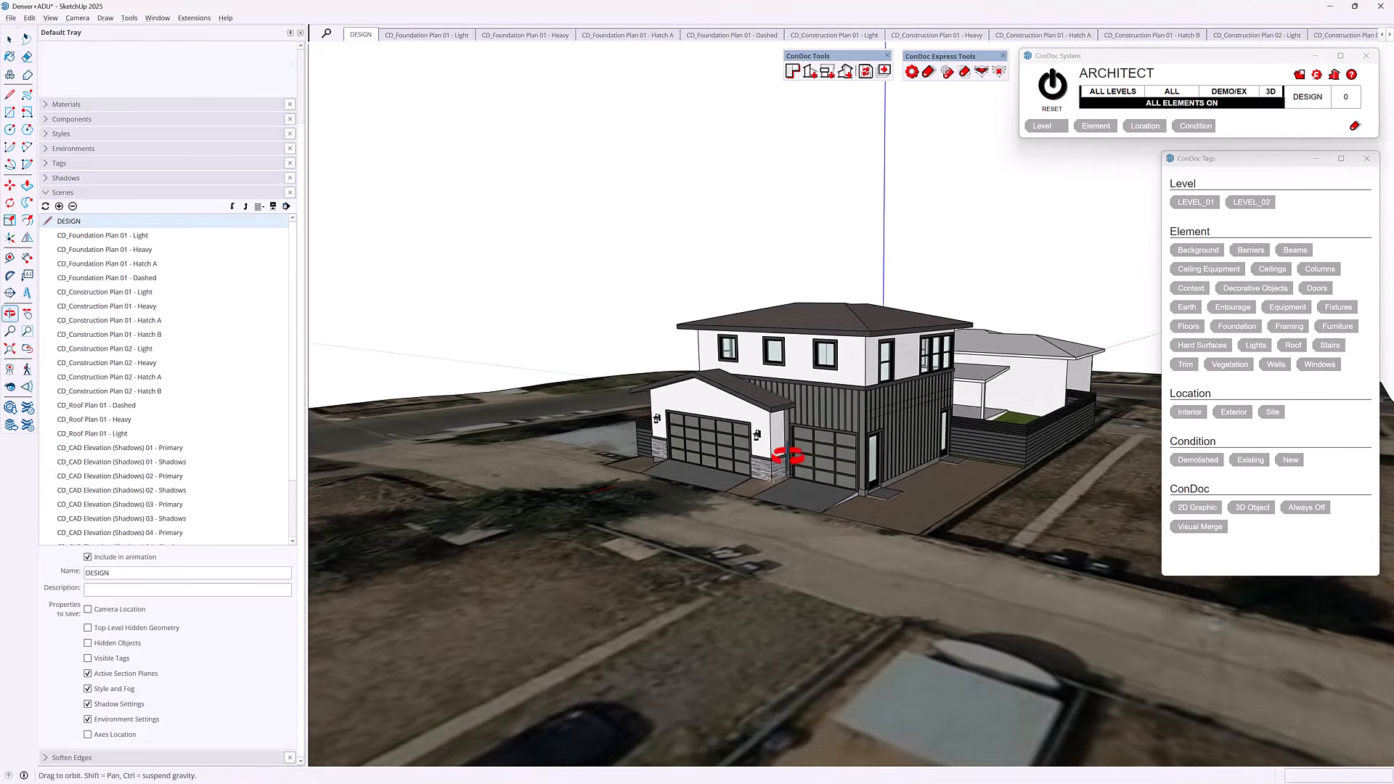
middle_drag(788, 455, 908, 269)
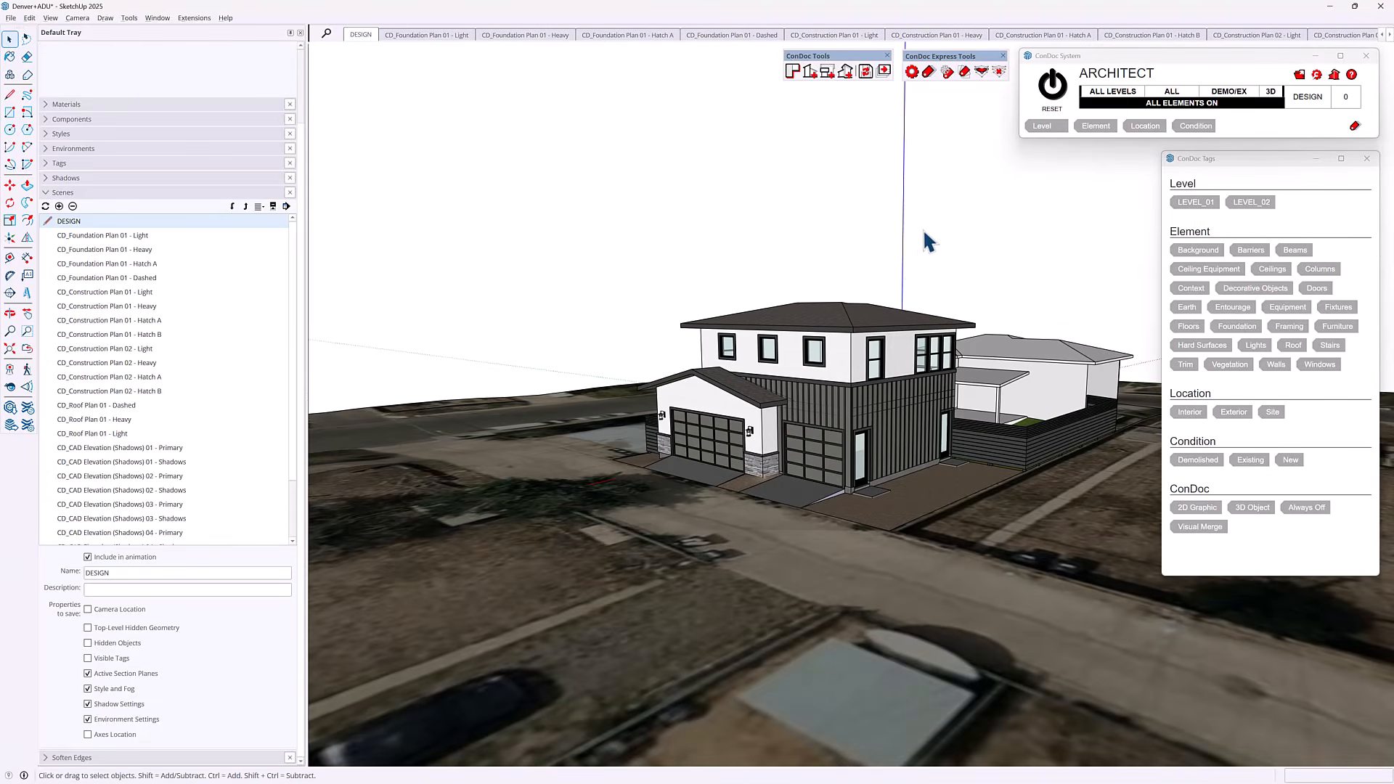
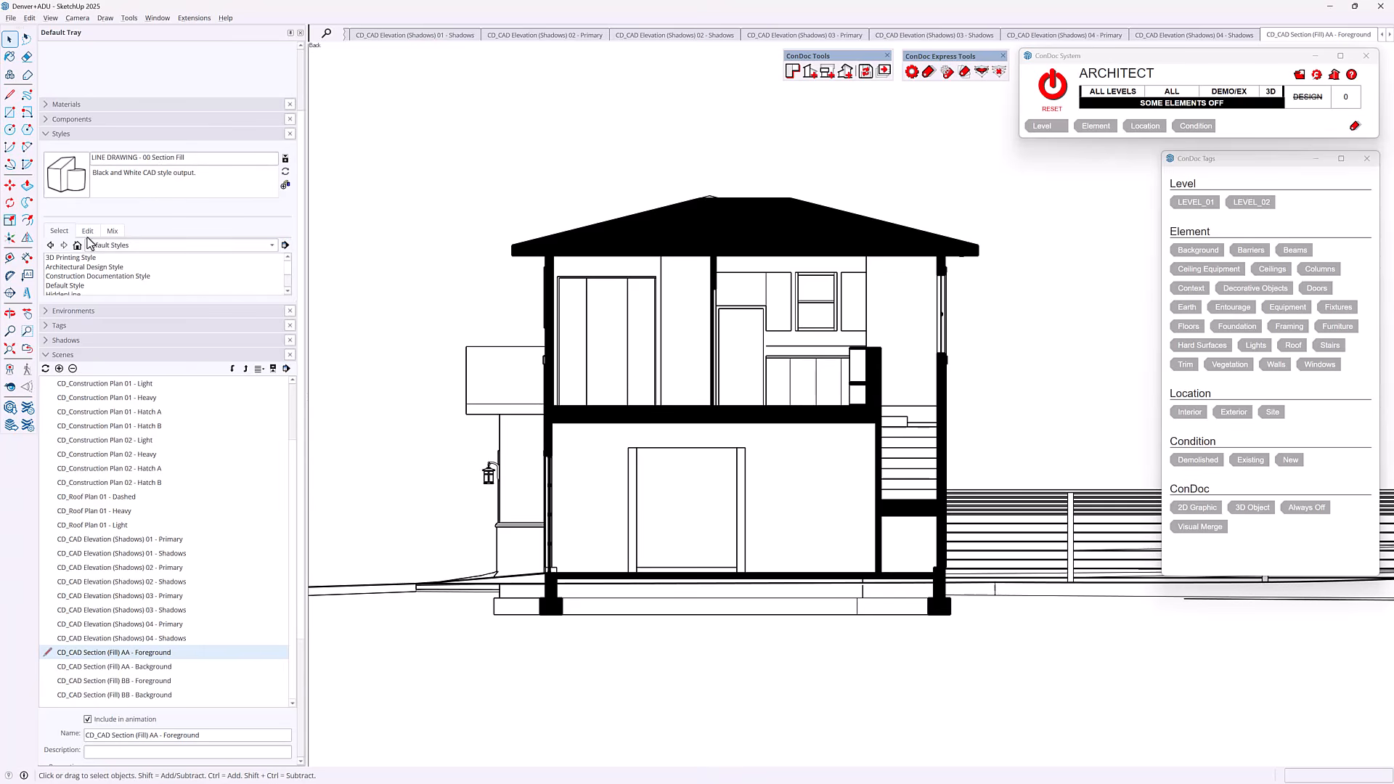
Edit the modeling settings of the LINE DRAWING - 00 Section Fill style and set the Section Fill color to white with brightness 100.
click(87, 231)
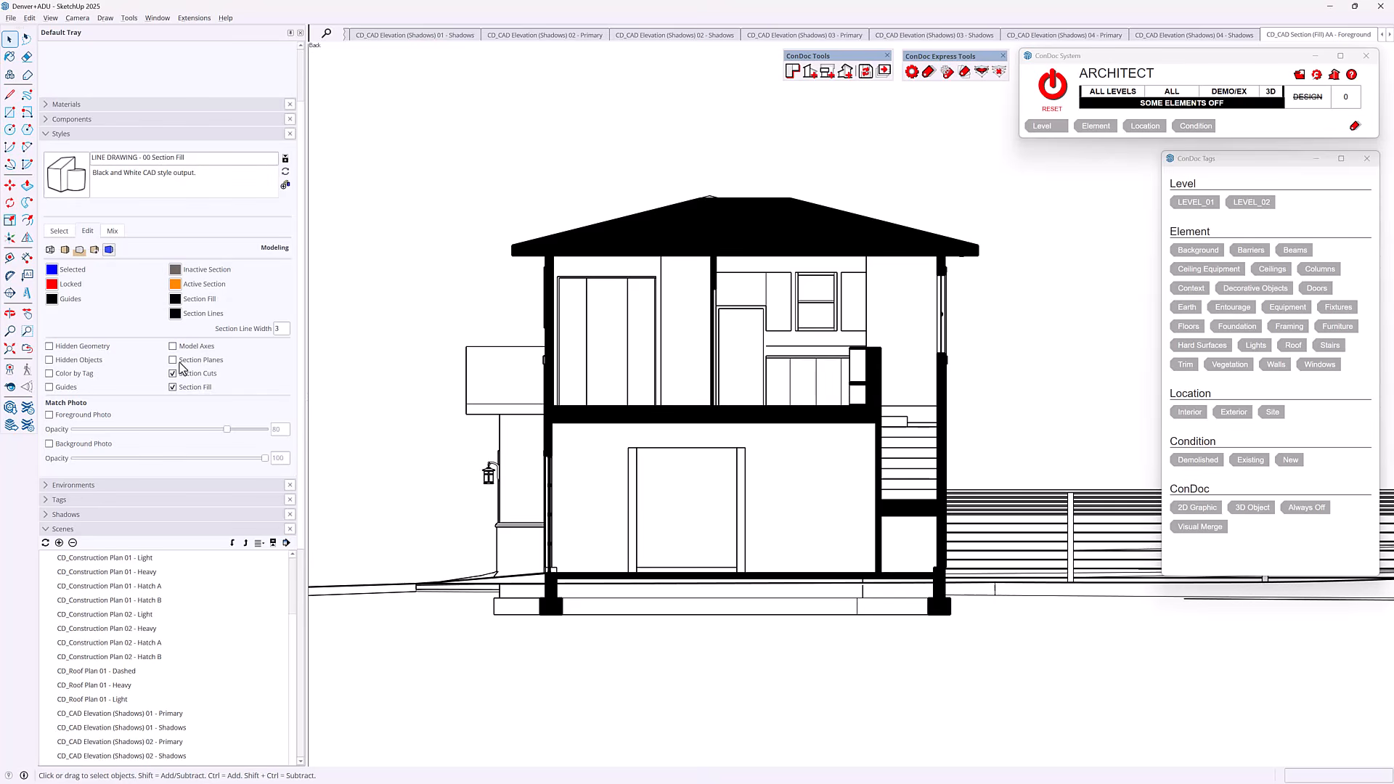
click(175, 298)
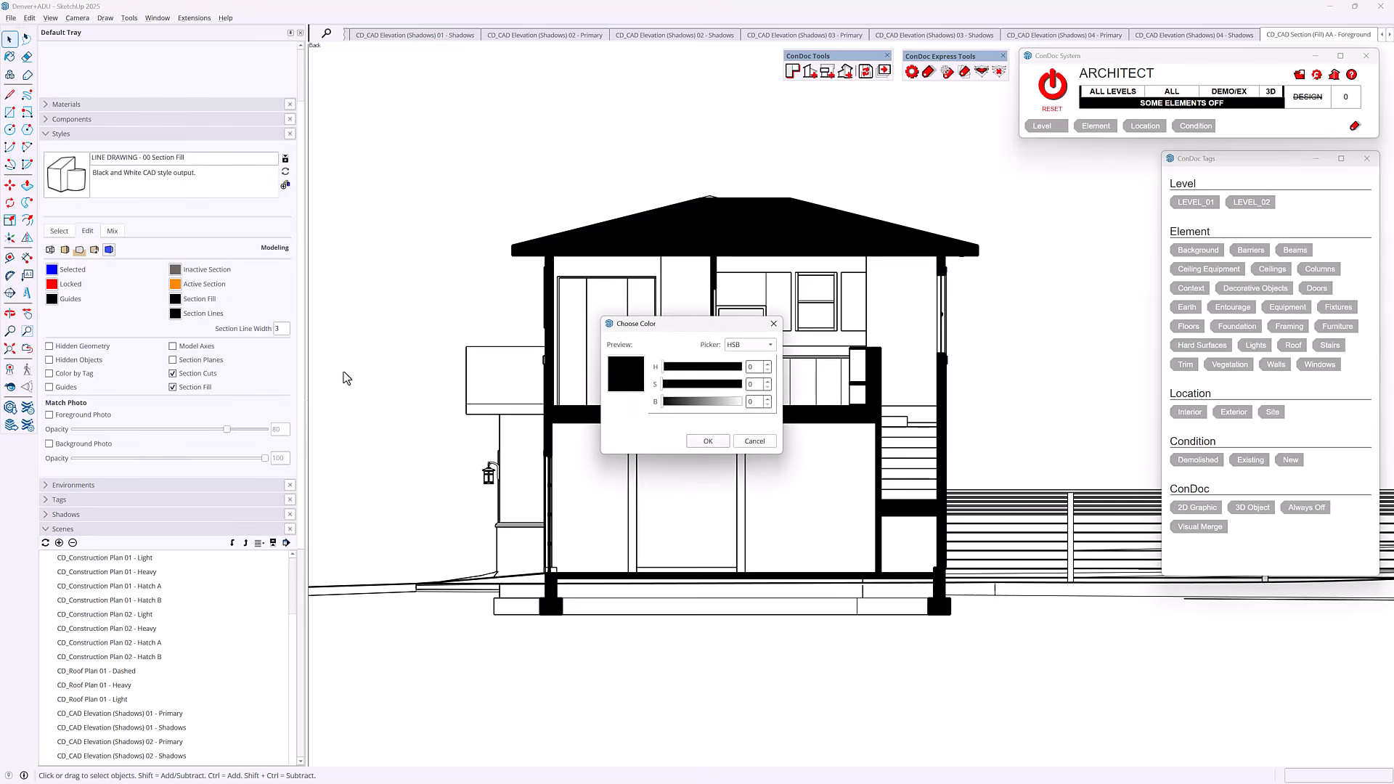
drag(664, 402, 741, 423)
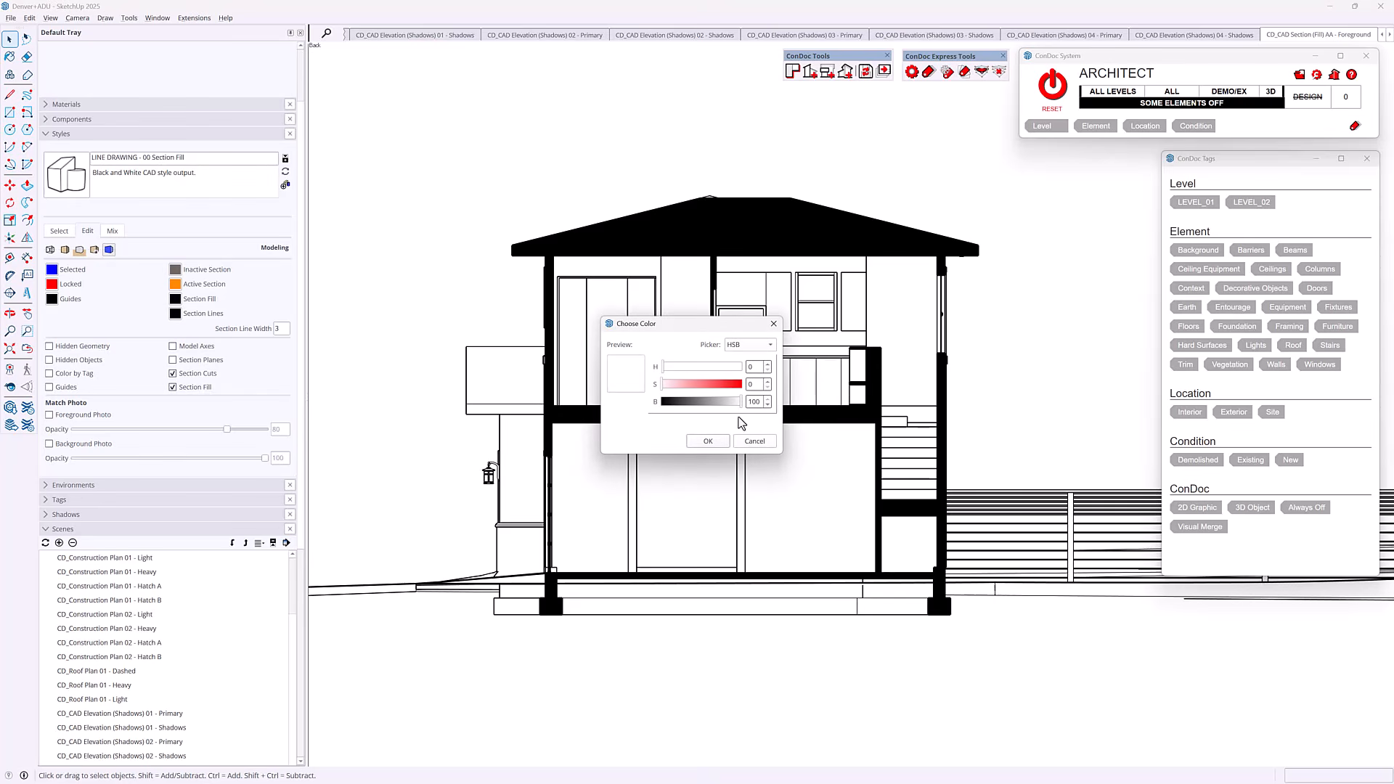
click(723, 444)
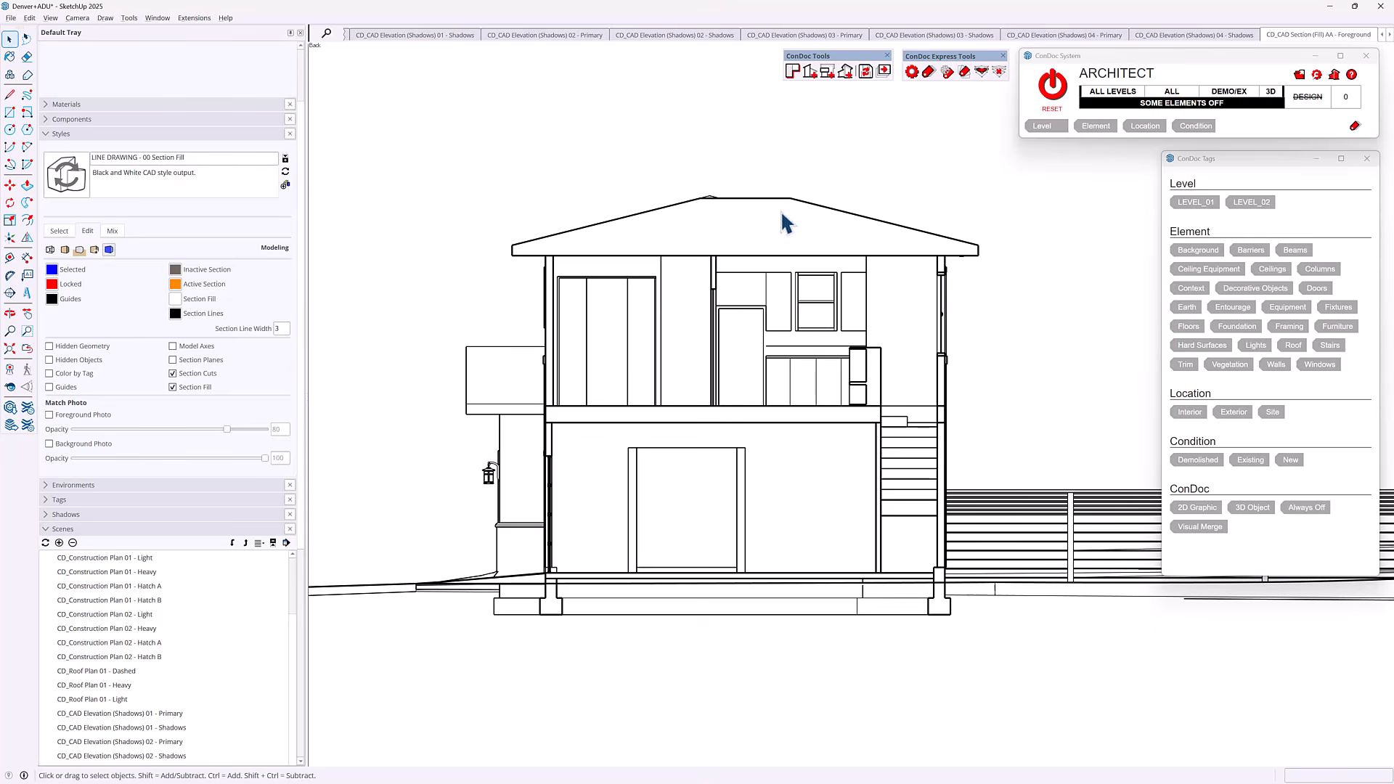
Compare the AA section with Section Fill off and on, check the section plane's selection, and reload the scene without saving the style.
click(173, 388)
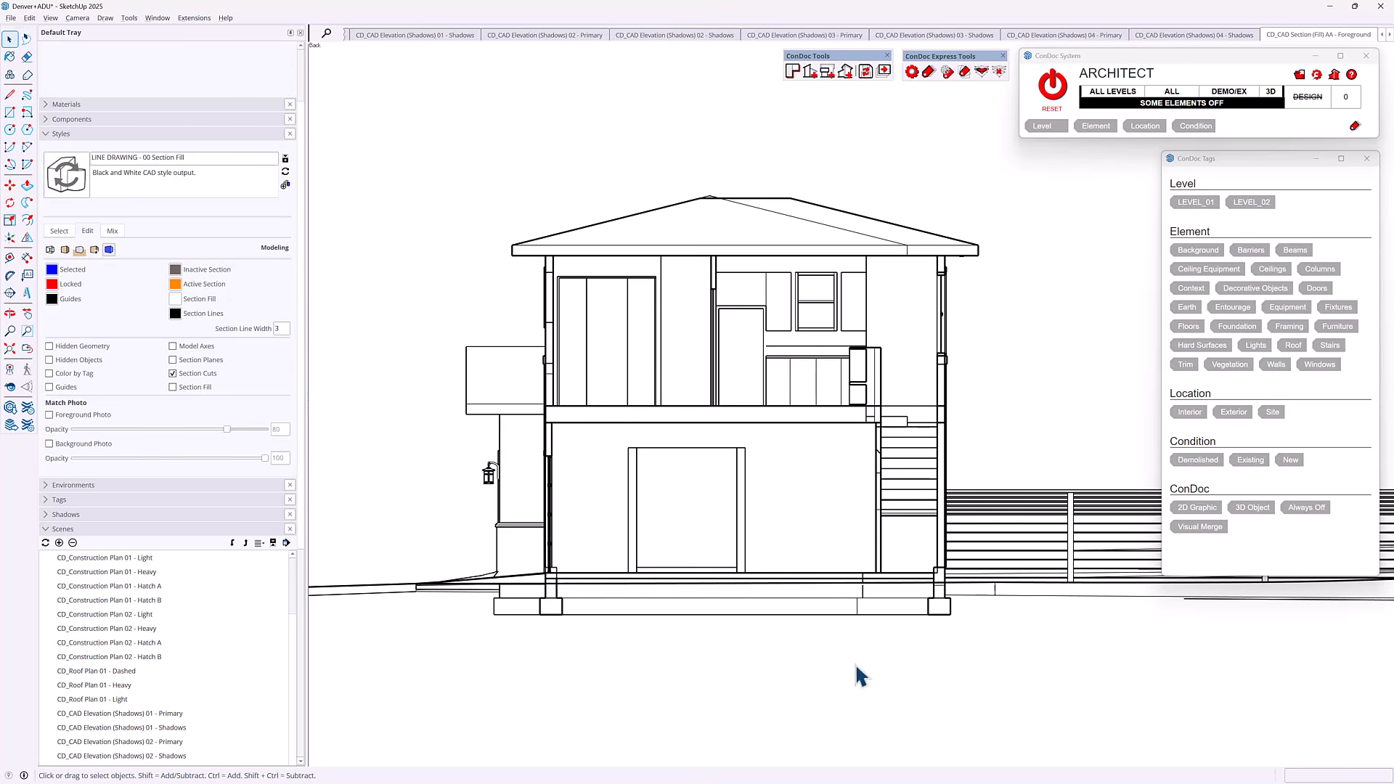
click(173, 387)
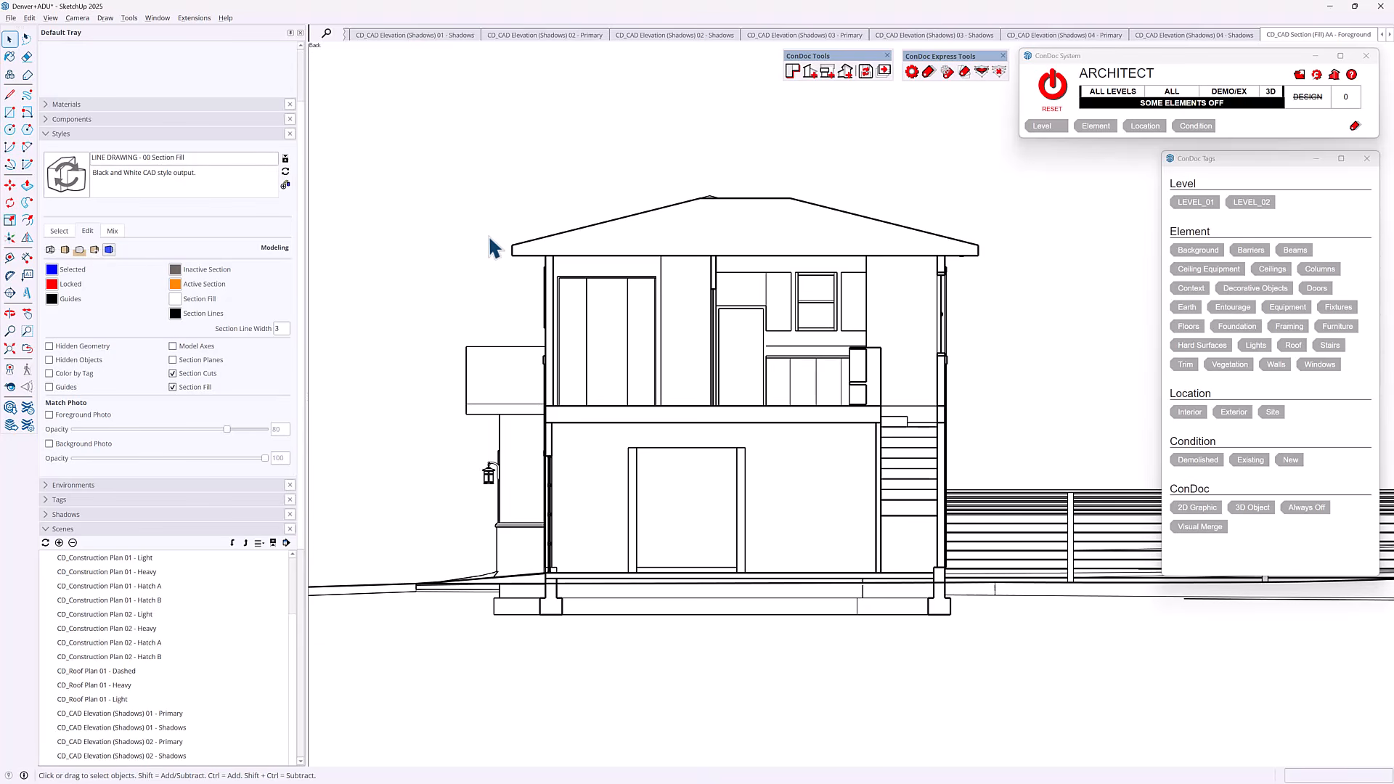
click(640, 427)
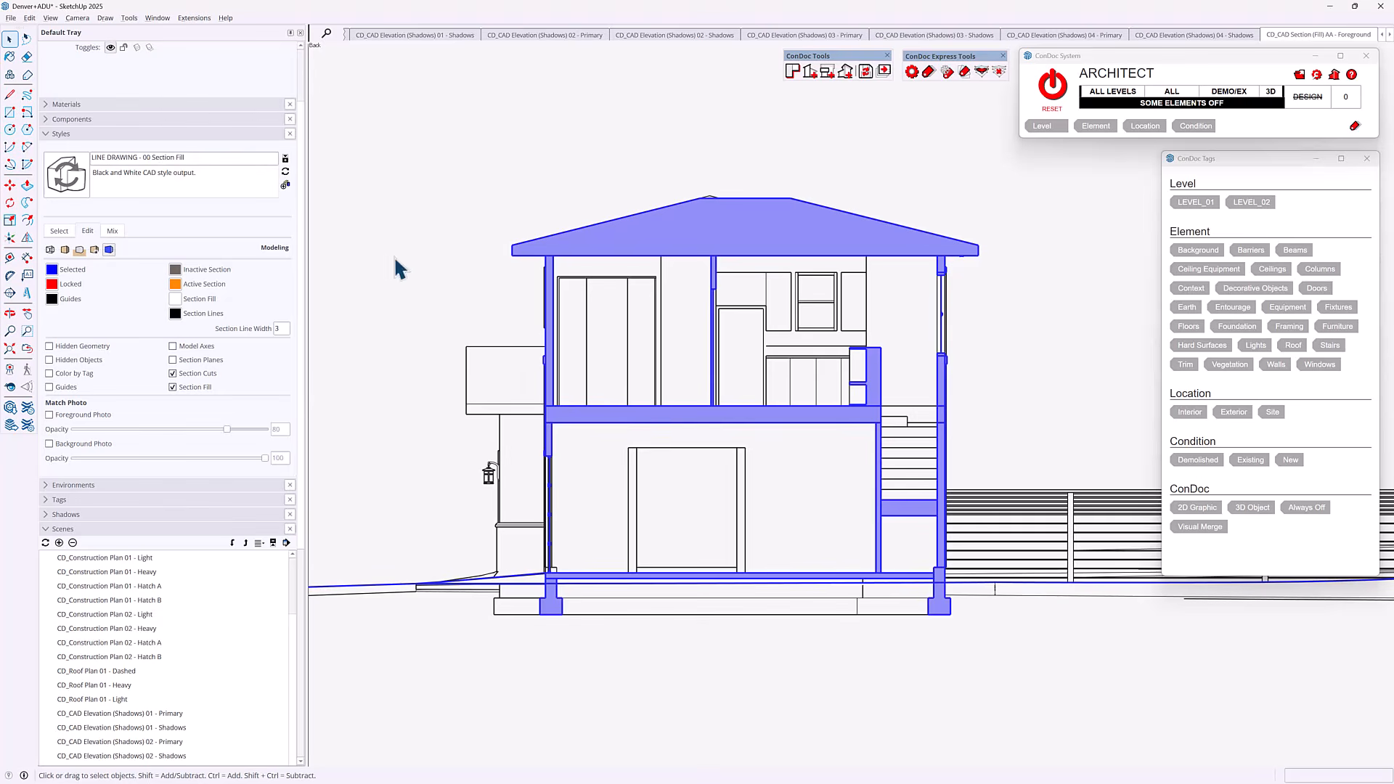
click(511, 367)
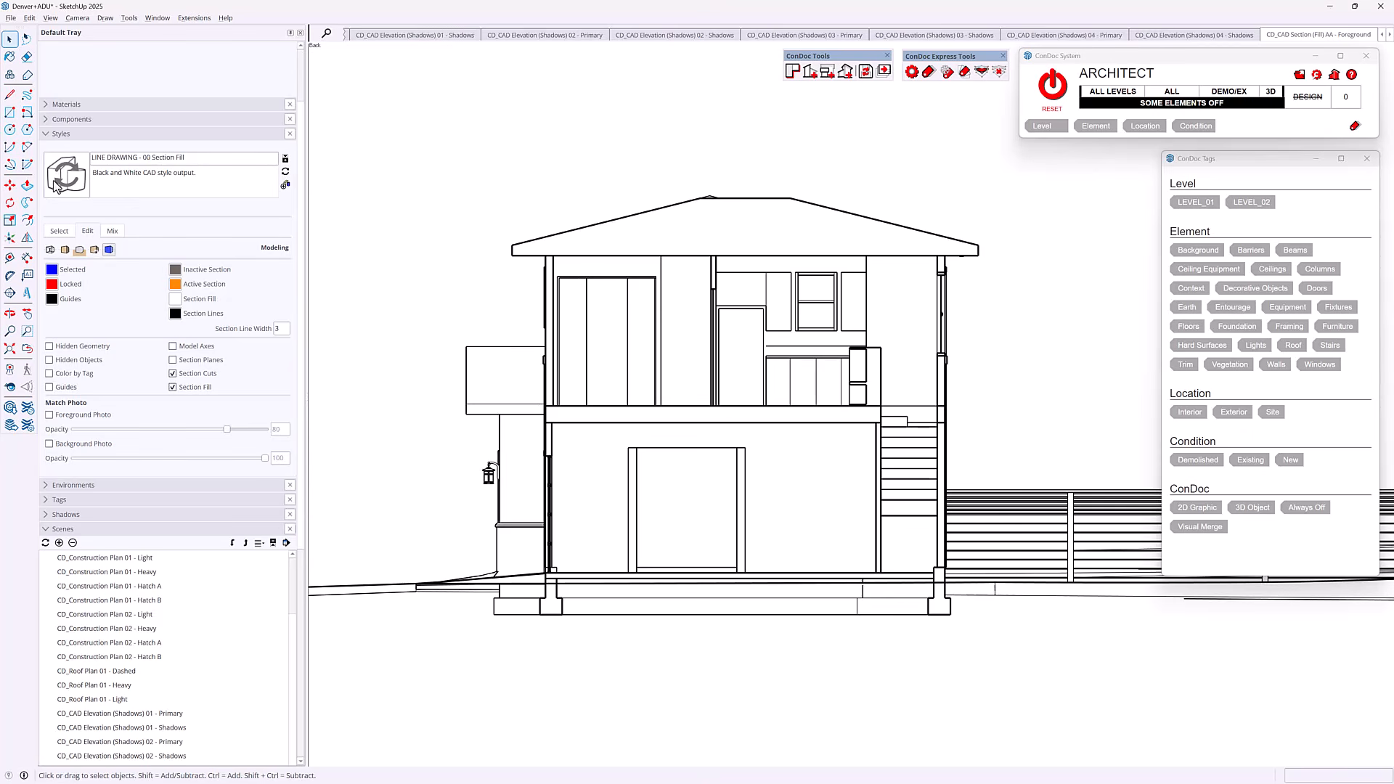
click(1309, 41)
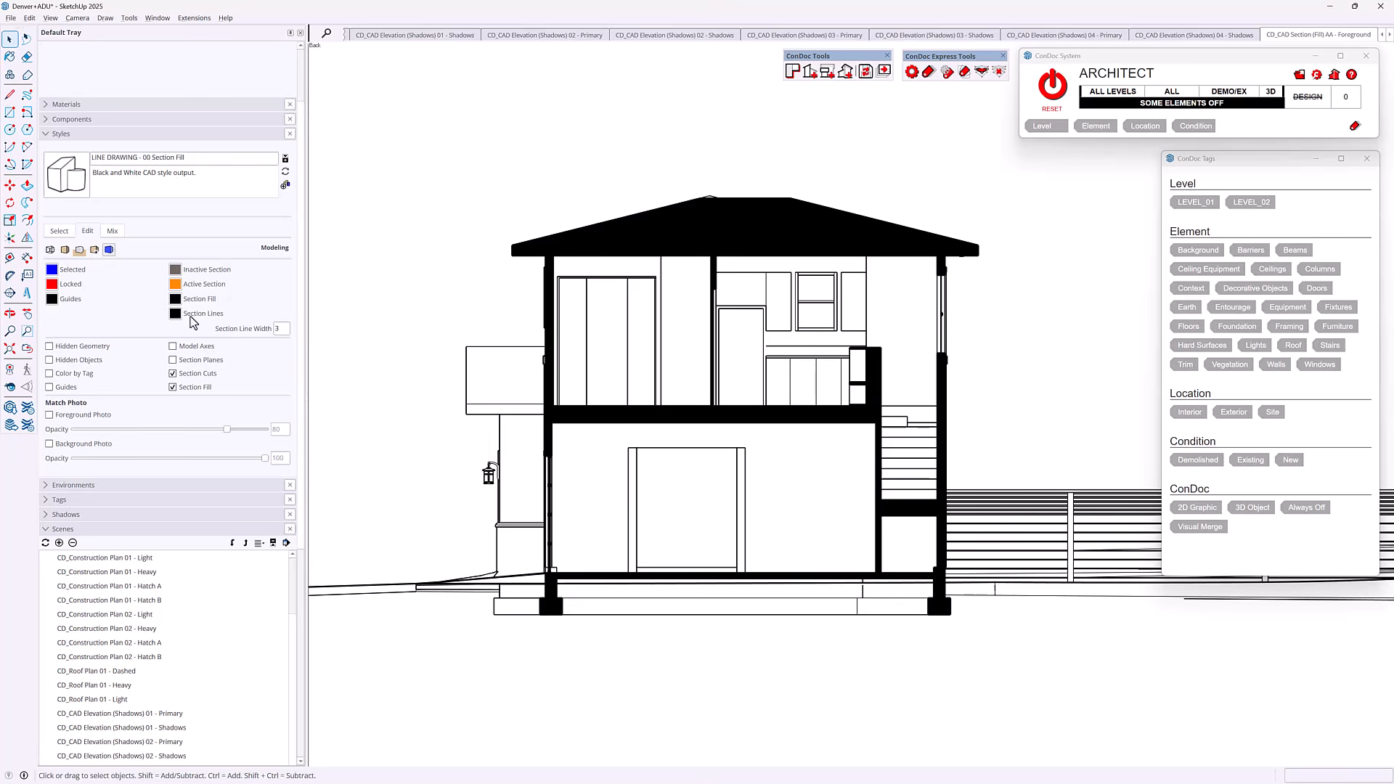
Set the Section Fill color of the LINE DRAWING - 00 Section Fill style to white and update the style.
click(175, 300)
drag(690, 403, 792, 405)
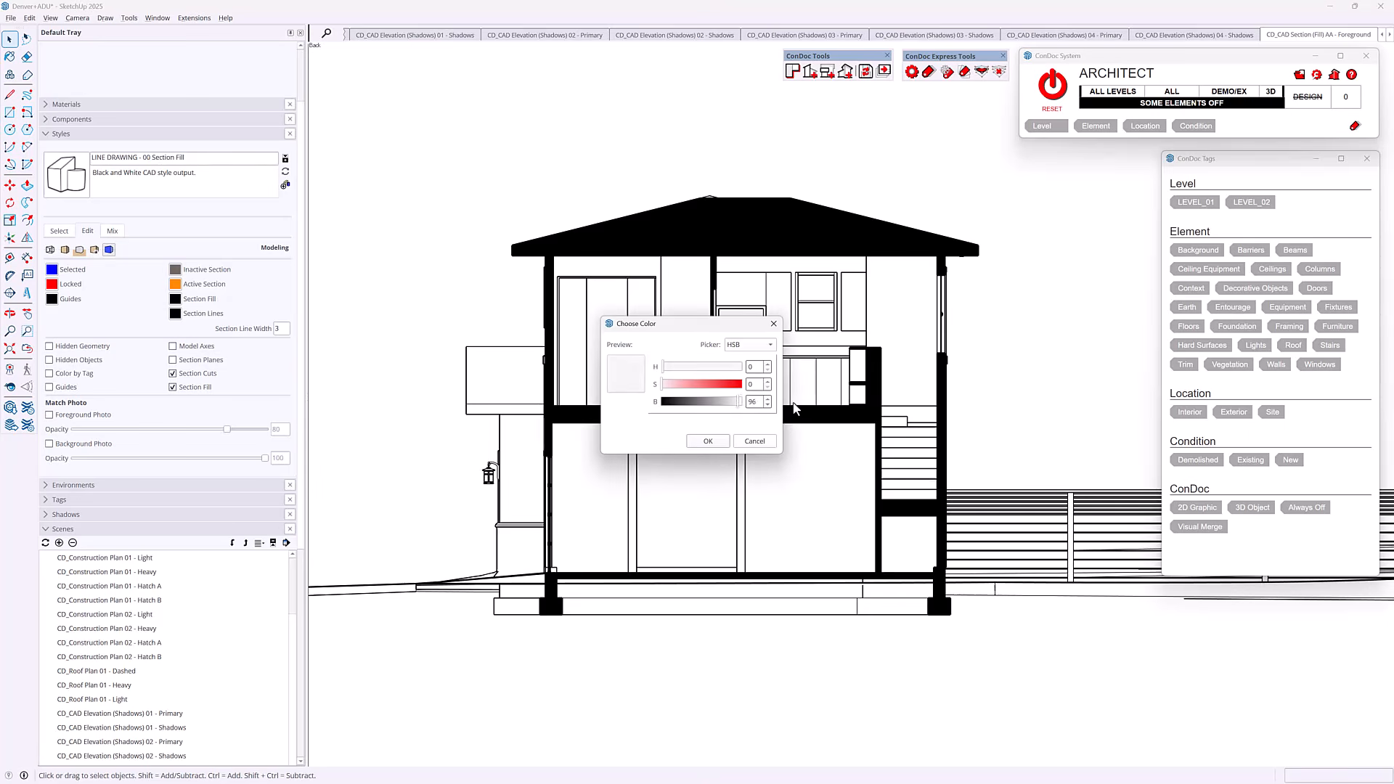
click(698, 443)
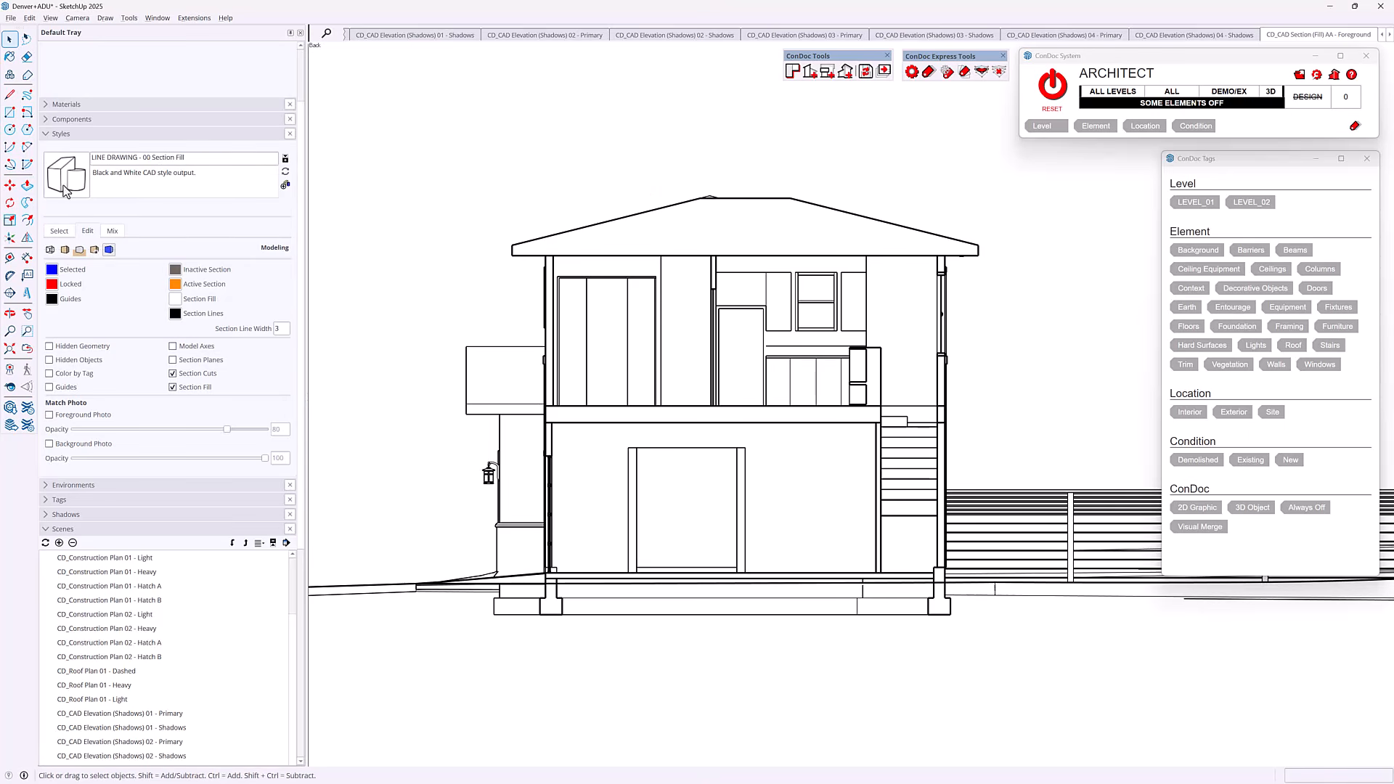
Open the Section (Fill) BB - Foreground scene, inspect the cut with Section Fill turned off, and reload the scene.
scroll(204, 617, down, 3)
scroll(204, 618, down, 1)
click(159, 626)
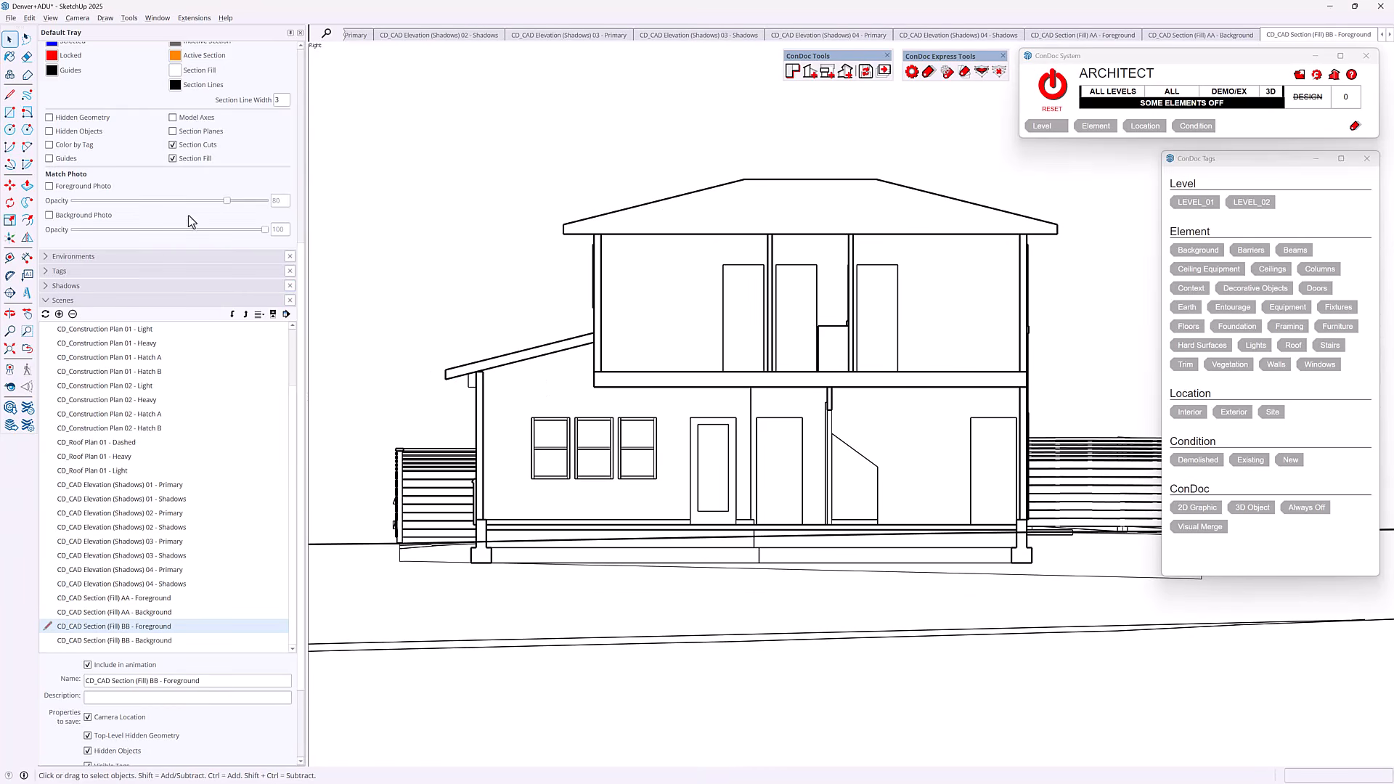
click(173, 159)
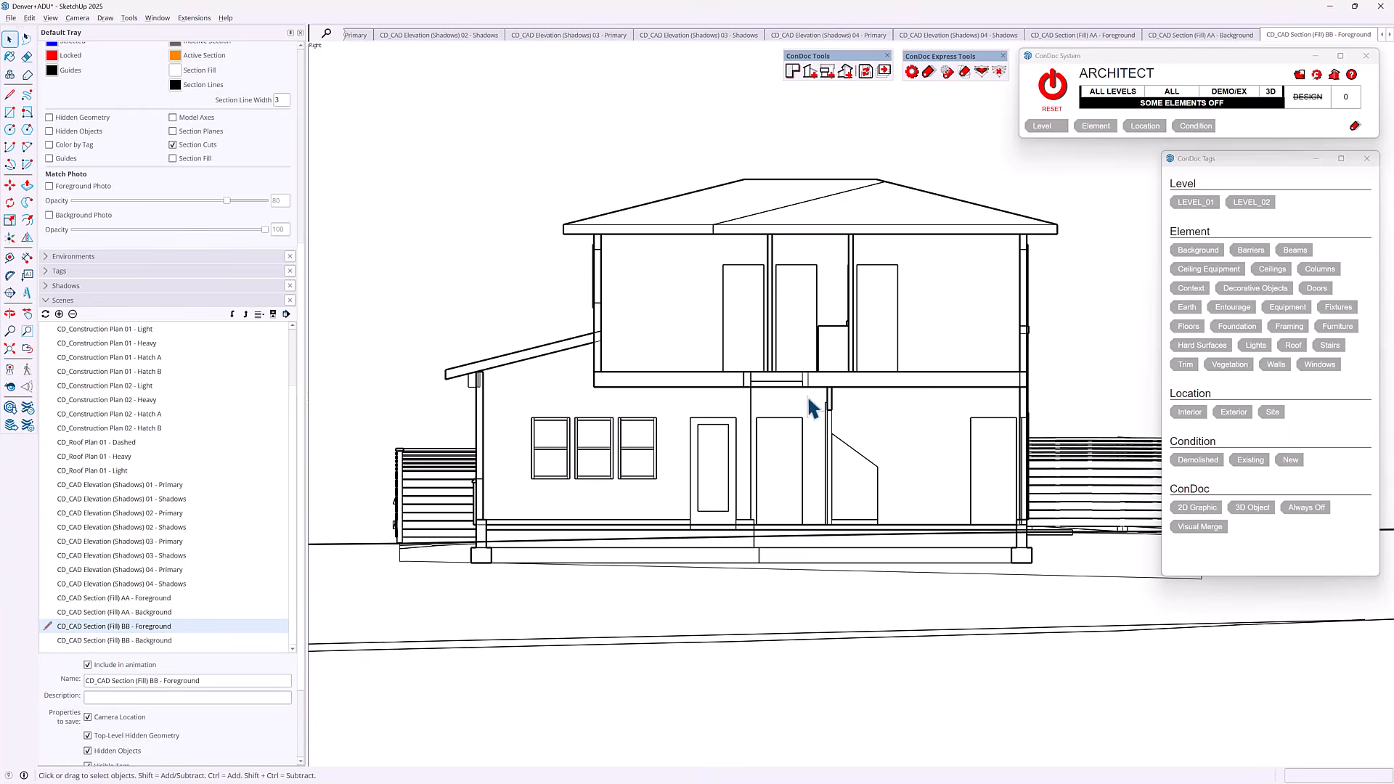
middle_drag(639, 404, 702, 431)
double_click(147, 625)
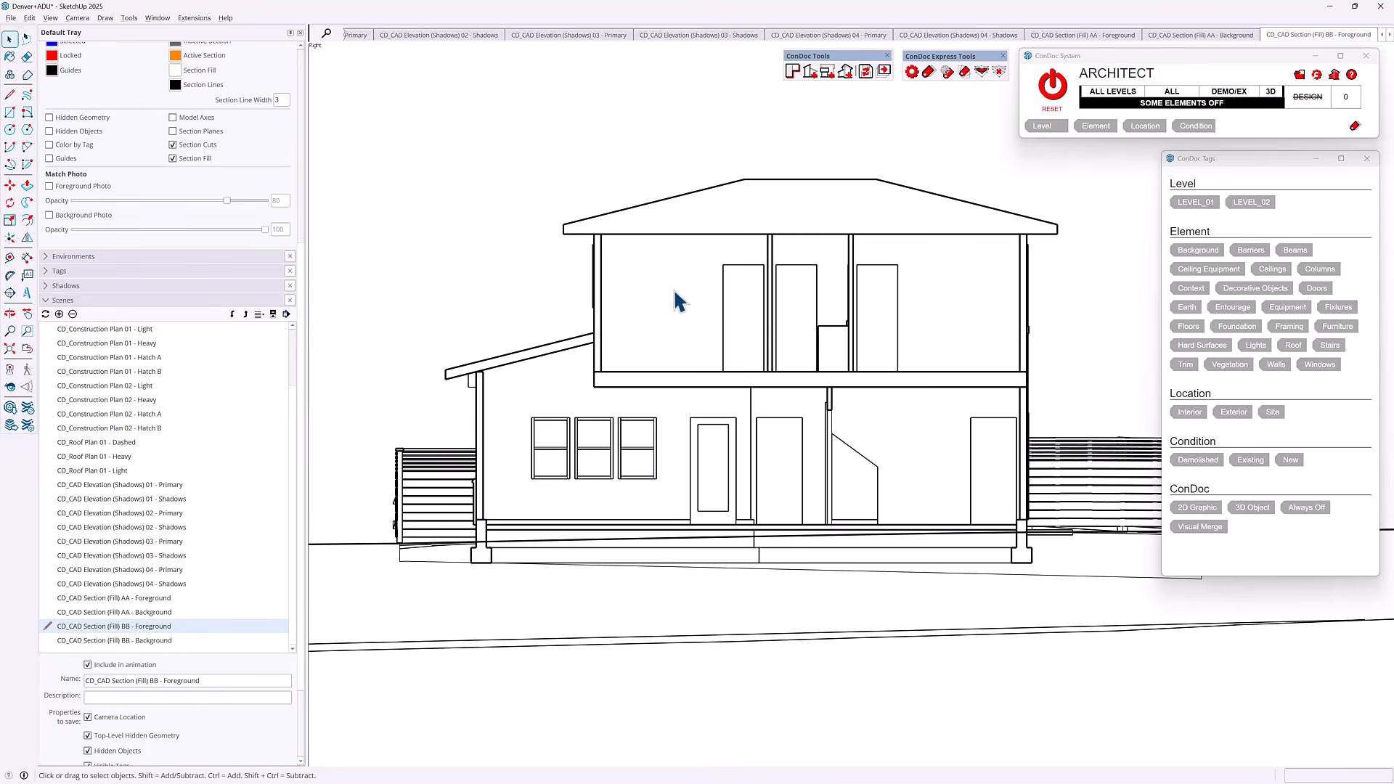
Reset to the DESIGN scene, frame a low corner view of the garage front, and generate a Sketch Exterior Perspective drawing.
click(1053, 85)
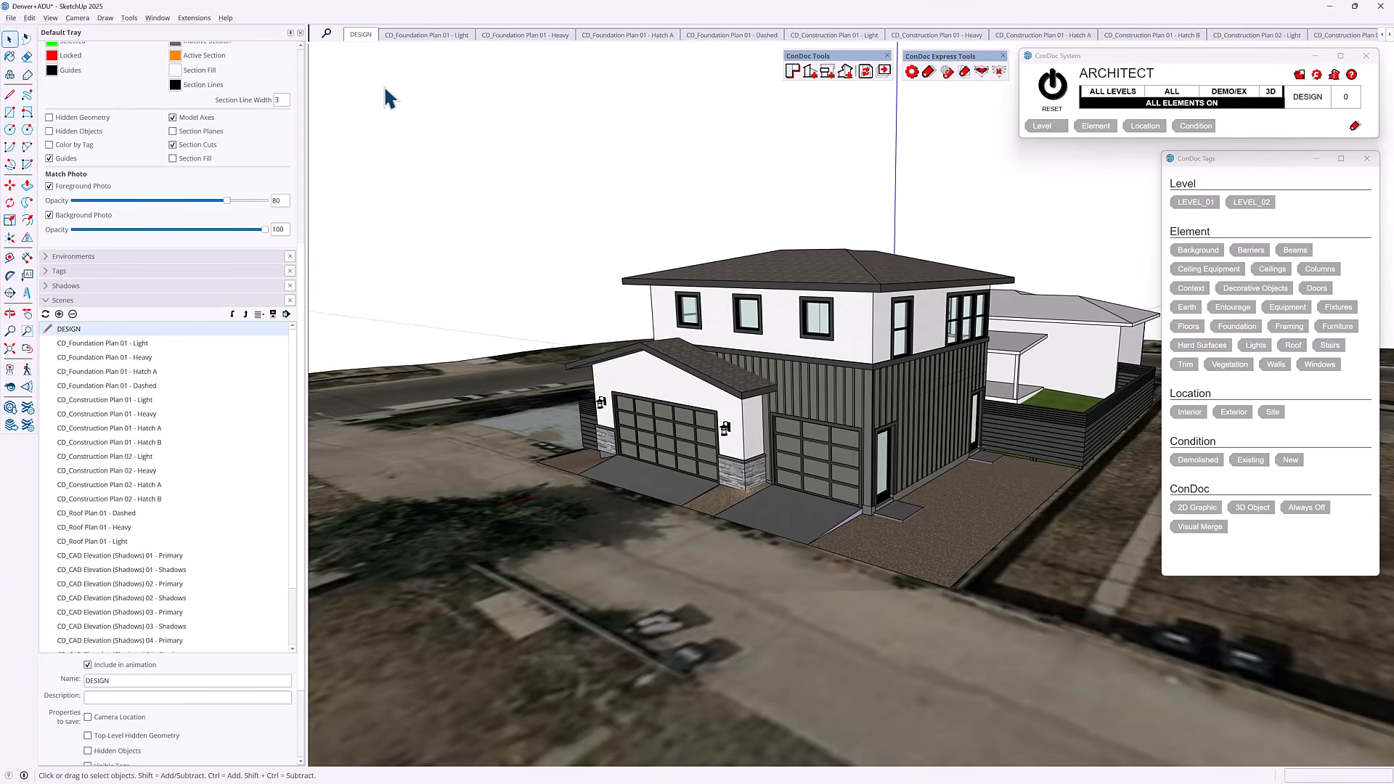
middle_drag(755, 437, 817, 319)
scroll(818, 375, up, 3)
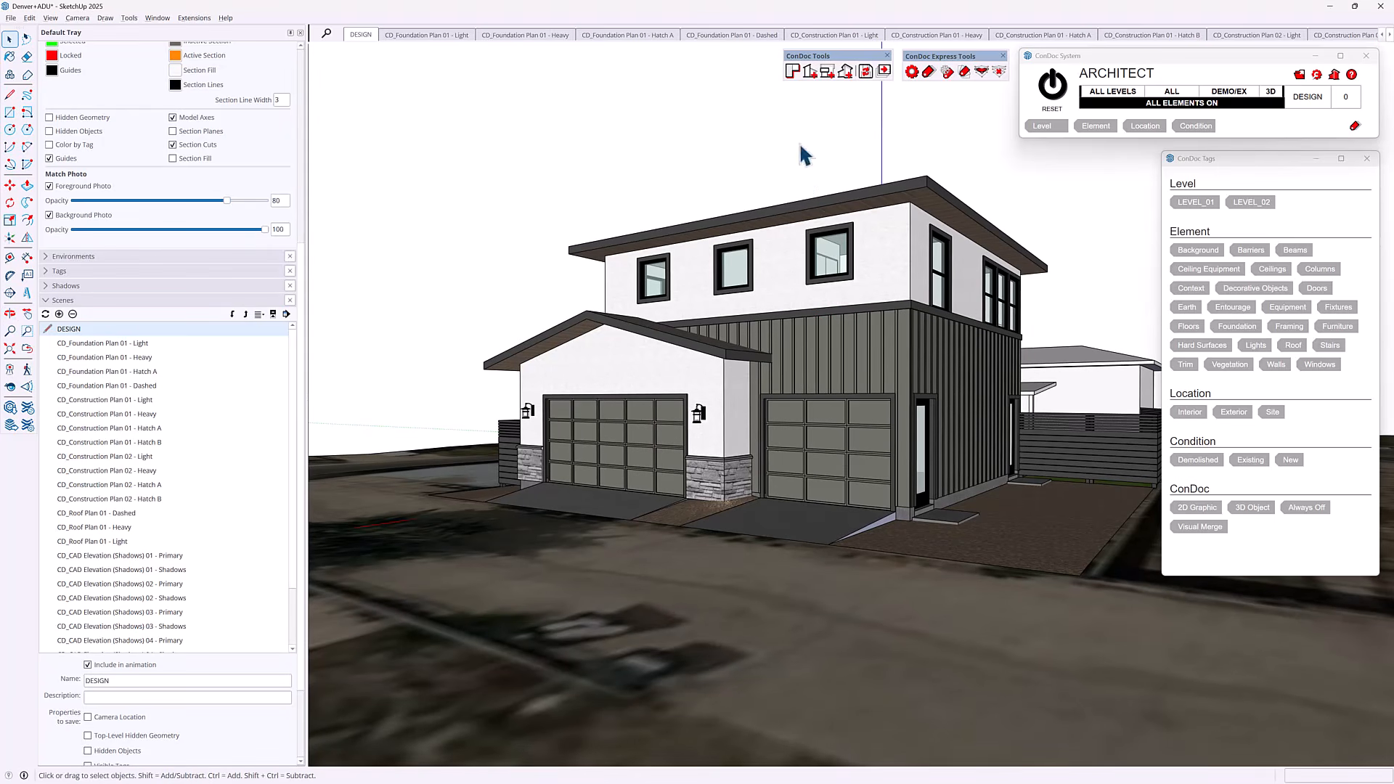
click(846, 71)
click(826, 308)
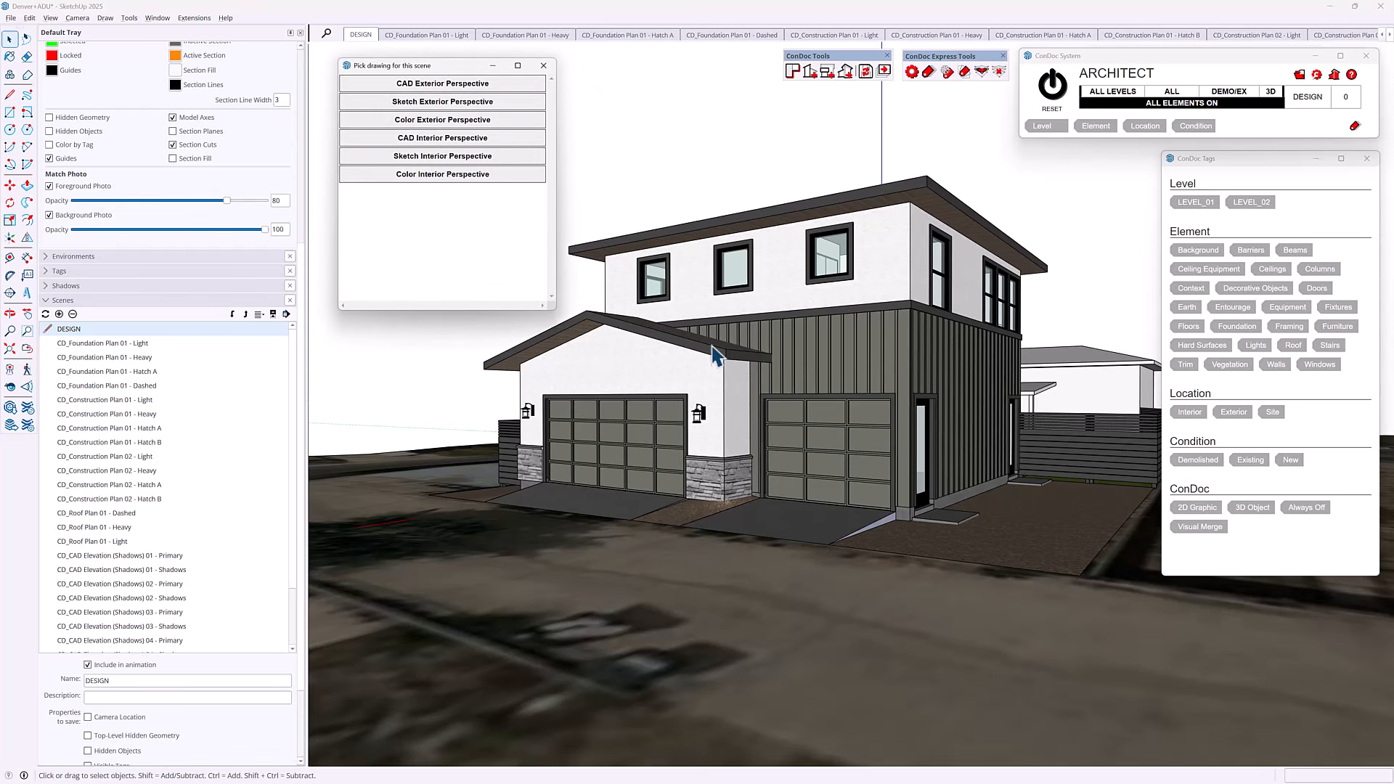
click(442, 102)
Frame the covered patio and green wall side of the house and generate a second Sketch Exterior Perspective drawing.
mouse_move(1094, 316)
middle_down()
mouse_move(944, 334)
mouse_move(161, 501)
mouse_move(1012, 492)
mouse_move(530, 358)
mouse_move(576, 327)
mouse_move(595, 440)
mouse_move(747, 430)
mouse_move(745, 407)
middle_up()
key(w)
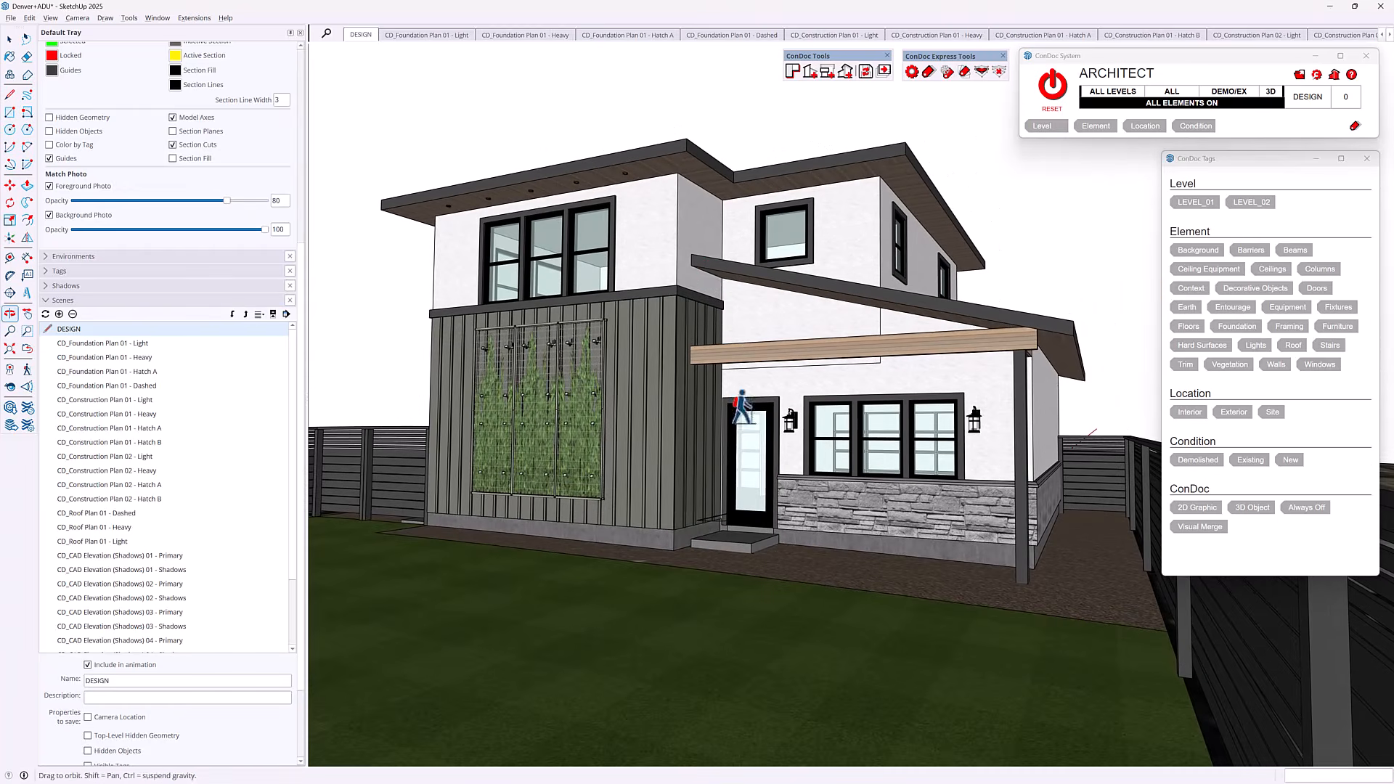
click(847, 72)
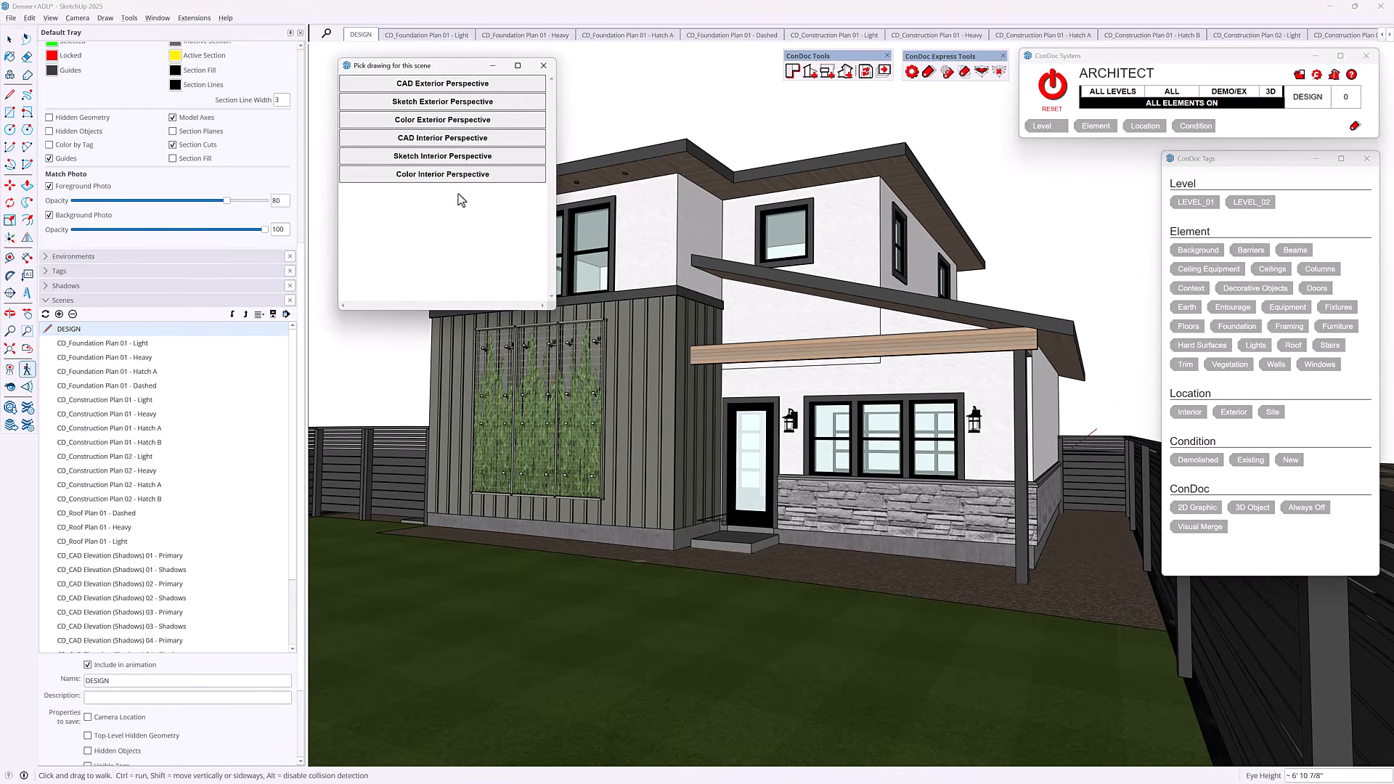
click(445, 101)
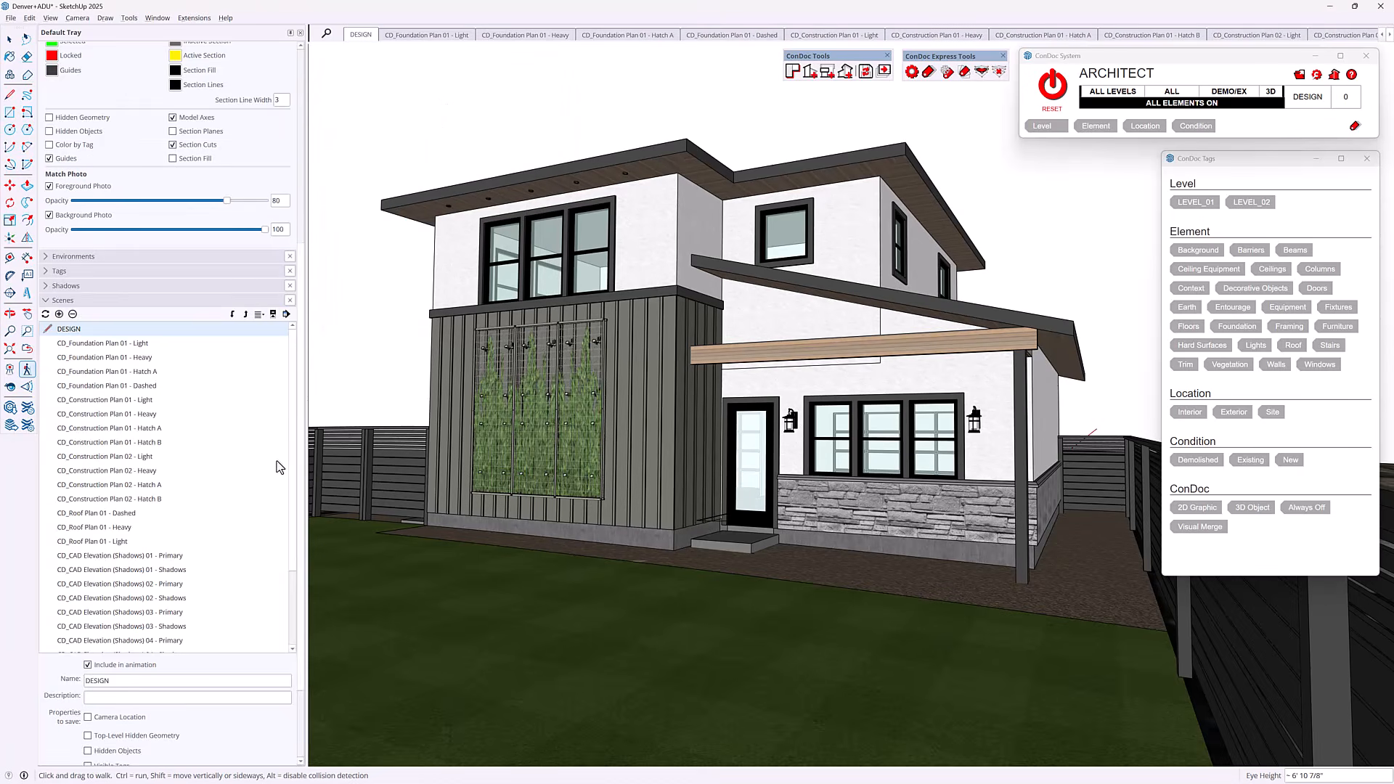
View the CD_Sketch Exterior Perspective 01 - Primary scene and the CAD Elevation 01, 02 and 03 - Shadows scenes.
scroll(255, 495, down, 4)
double_click(128, 529)
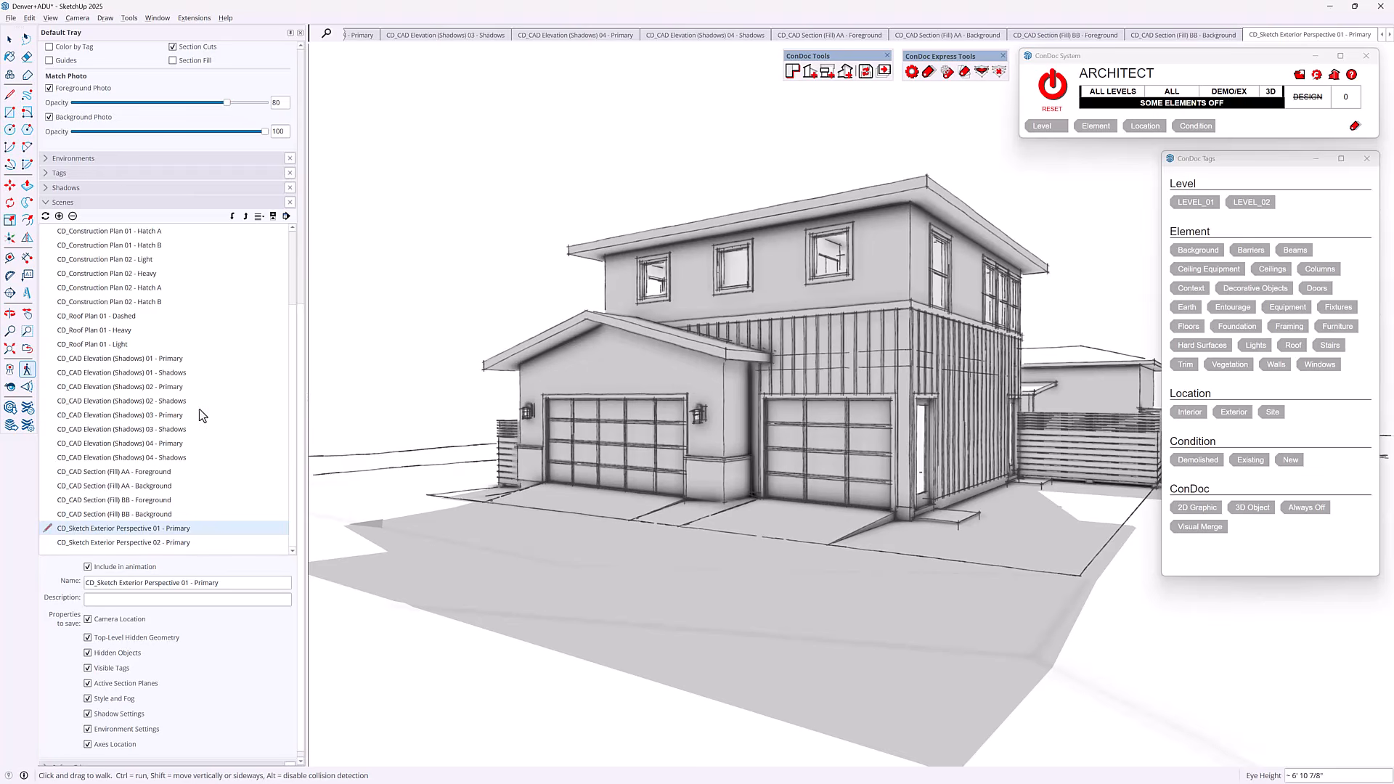
click(169, 375)
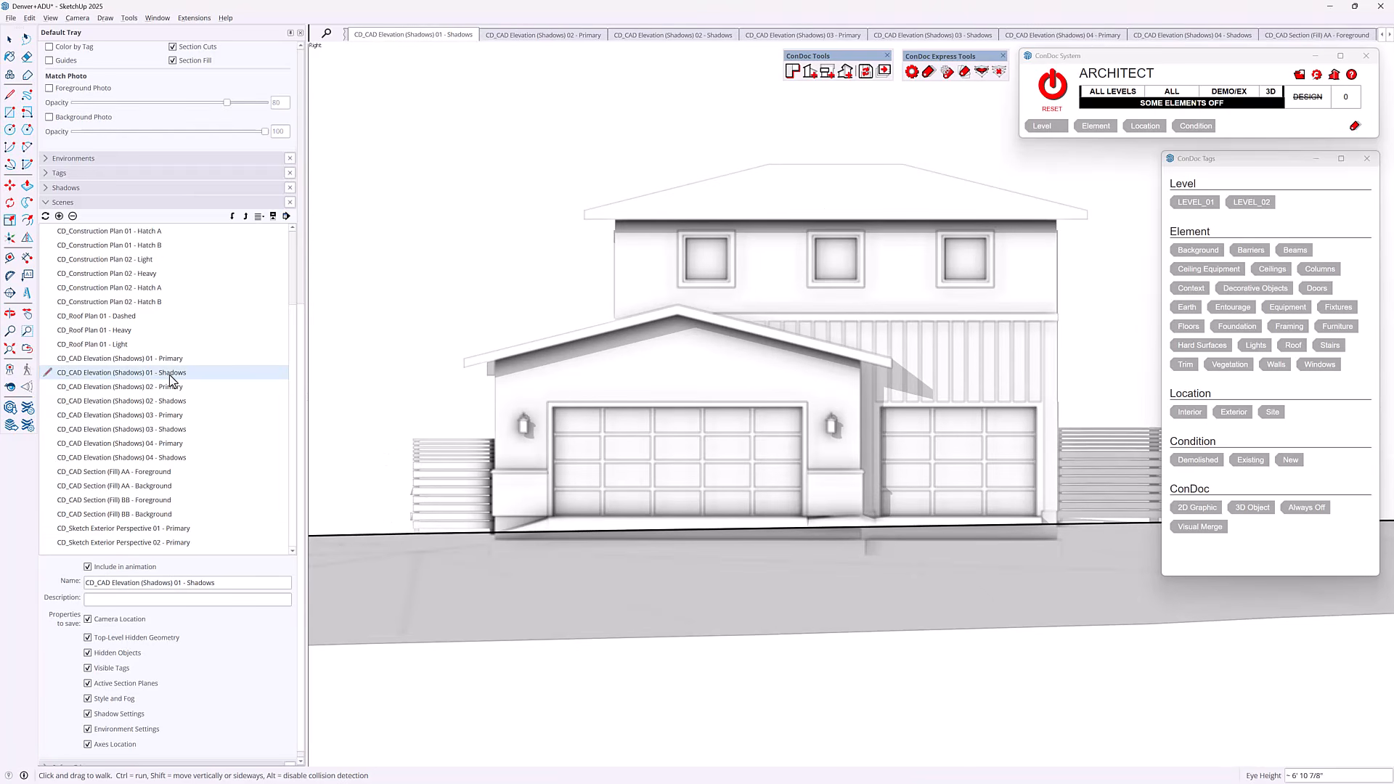
click(174, 403)
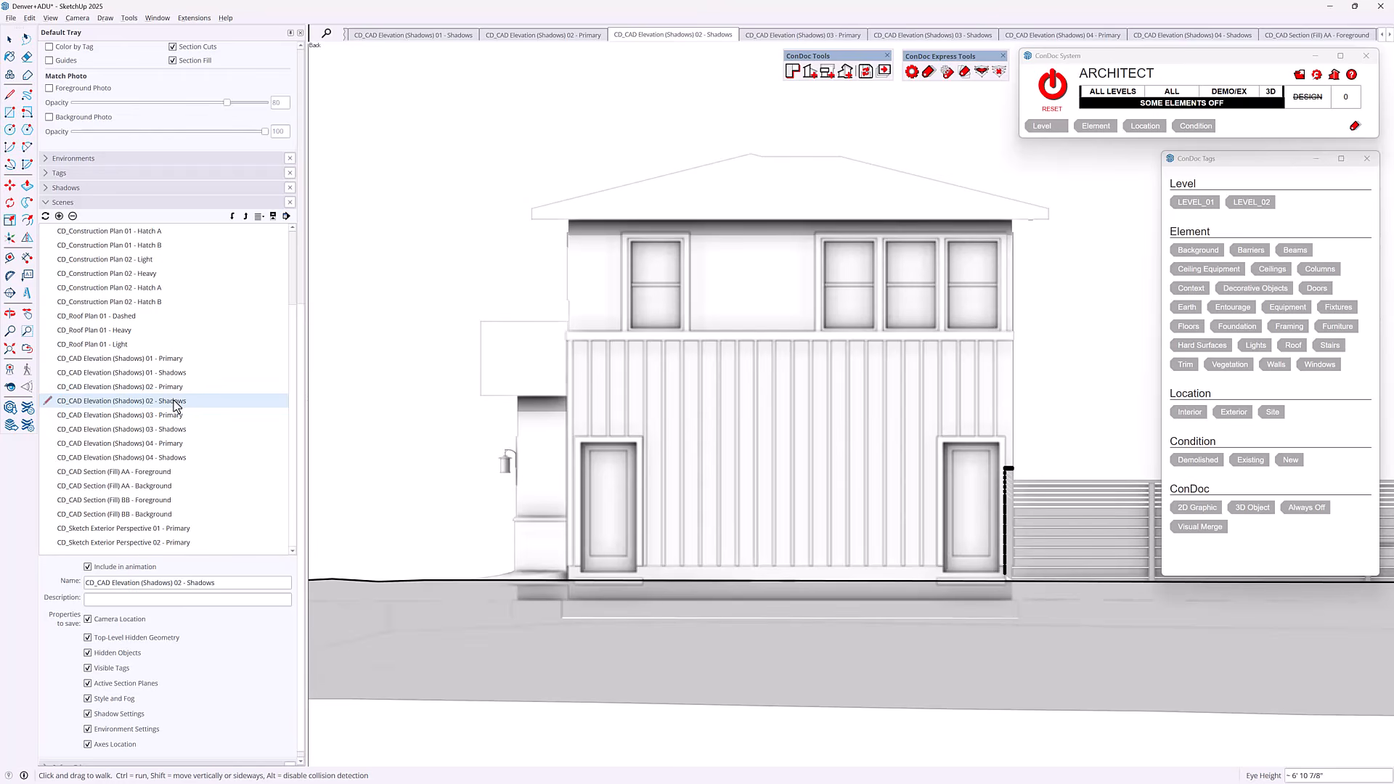
click(175, 430)
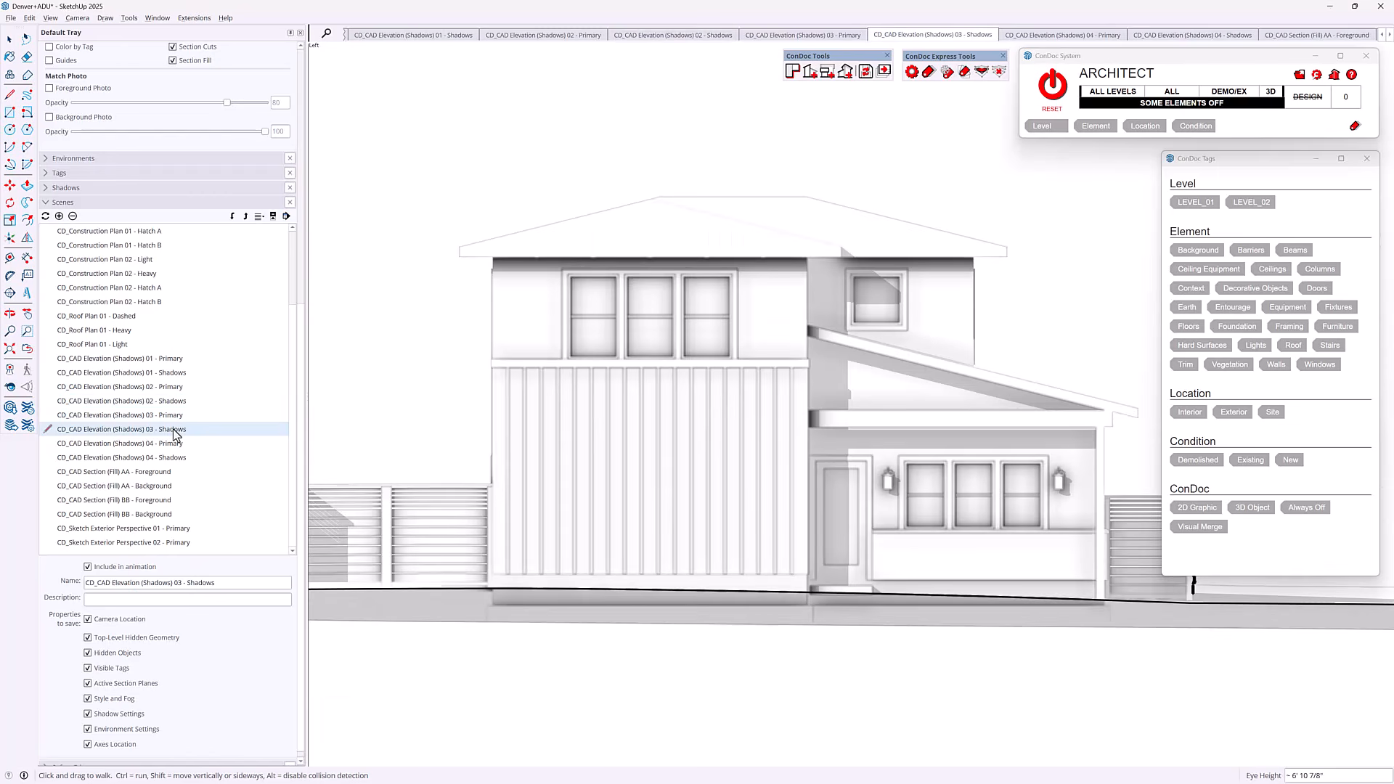
View the CD_CAD Elevation (Shadows) 04 - Shadows scene and open the CD_Sketch Exterior Perspective 01 - Primary scene.
click(178, 459)
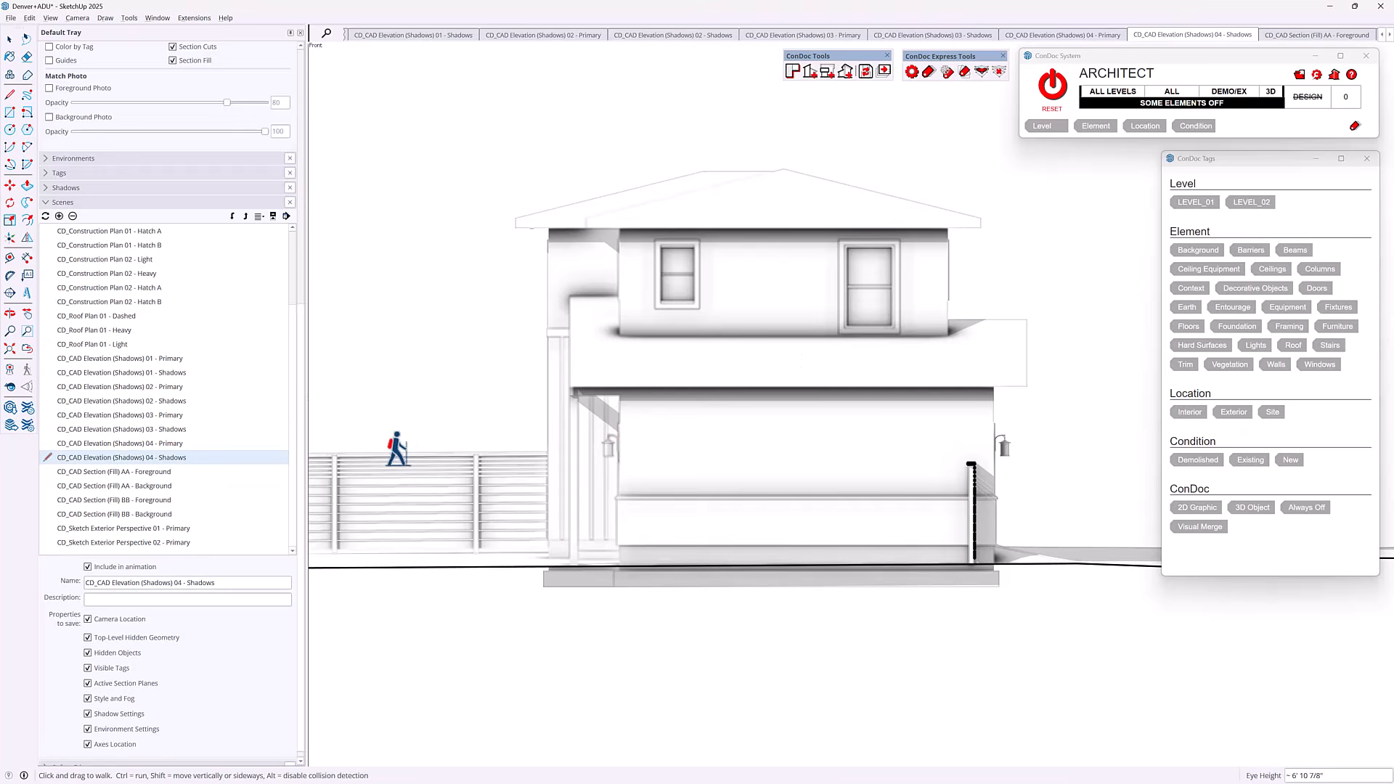
scroll(187, 478, down, 1)
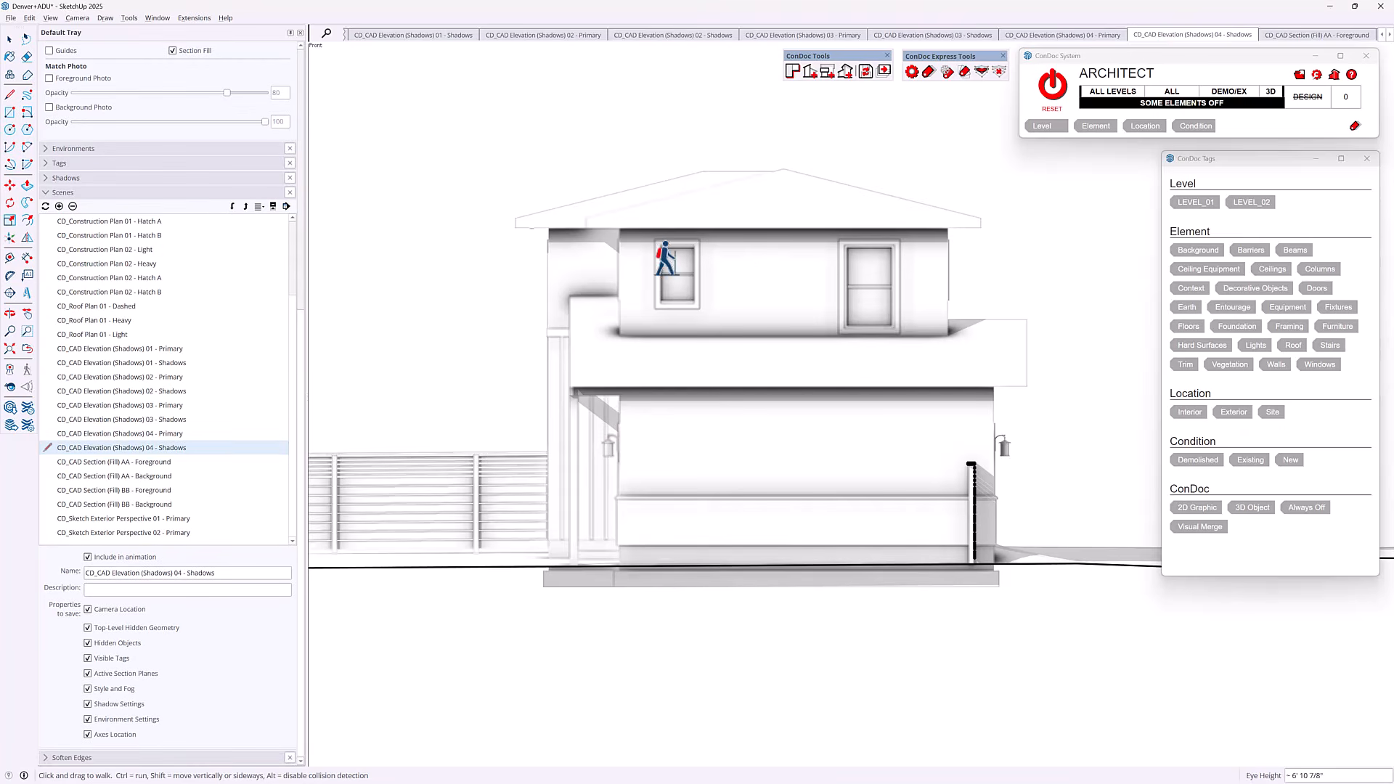
click(178, 520)
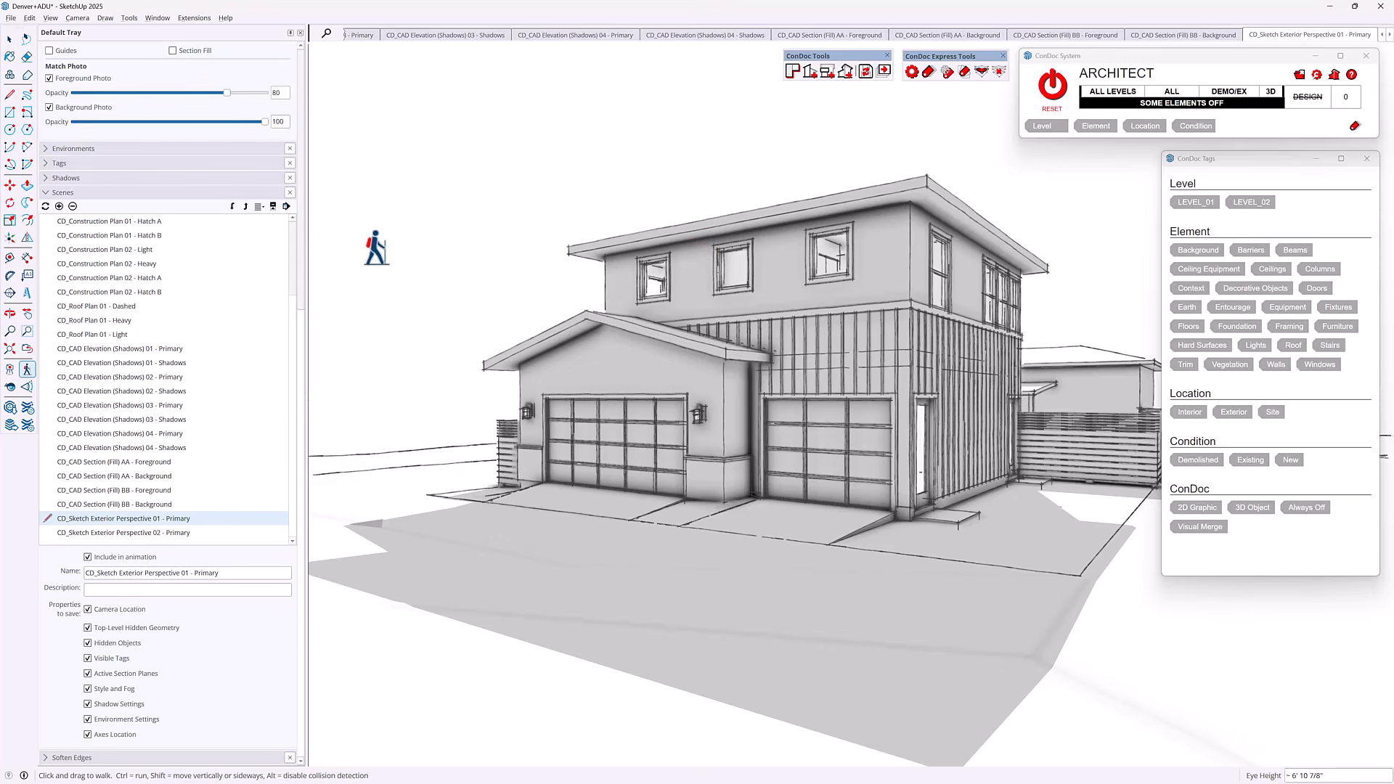
Set the shadow time to 09:06 am and update the CD_Sketch Exterior Perspective 01 - Primary scene.
scroll(195, 311, up, 10)
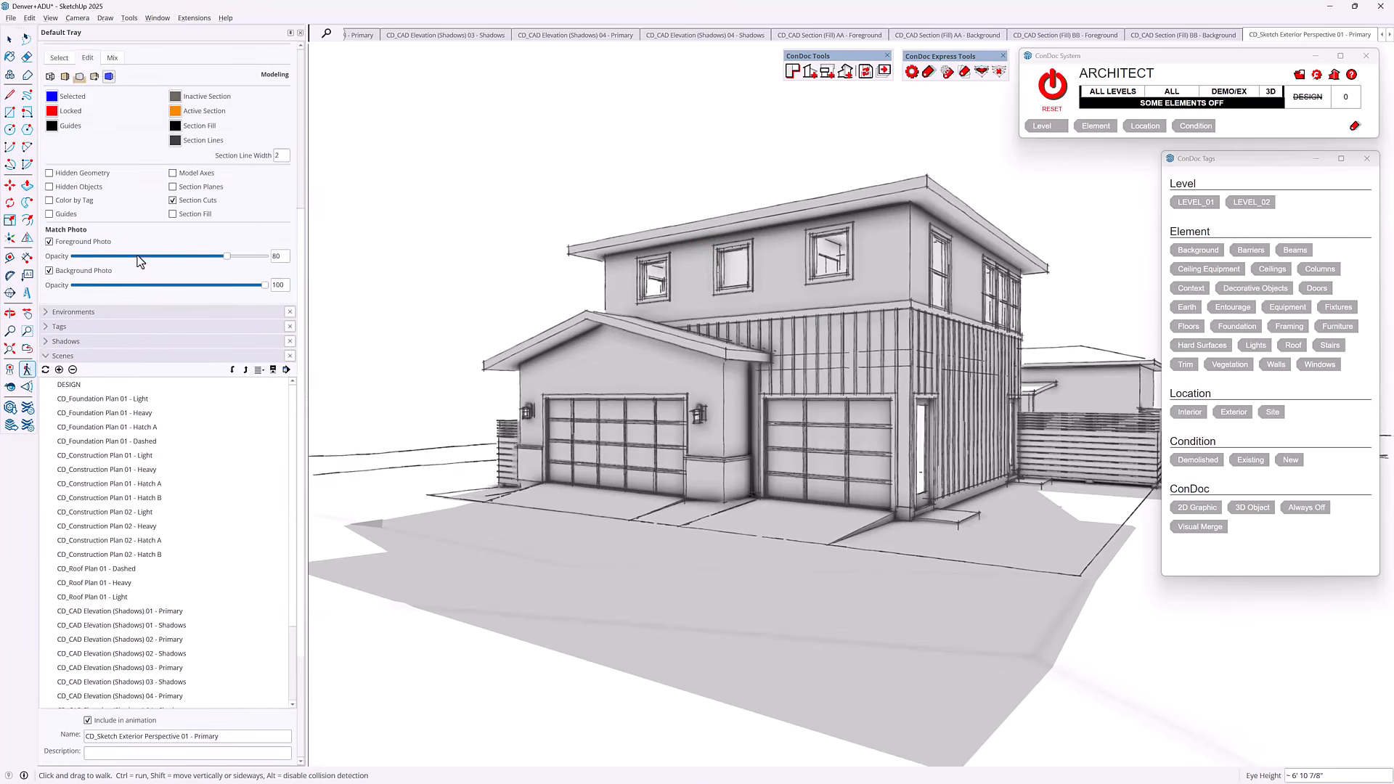
scroll(194, 244, up, 3)
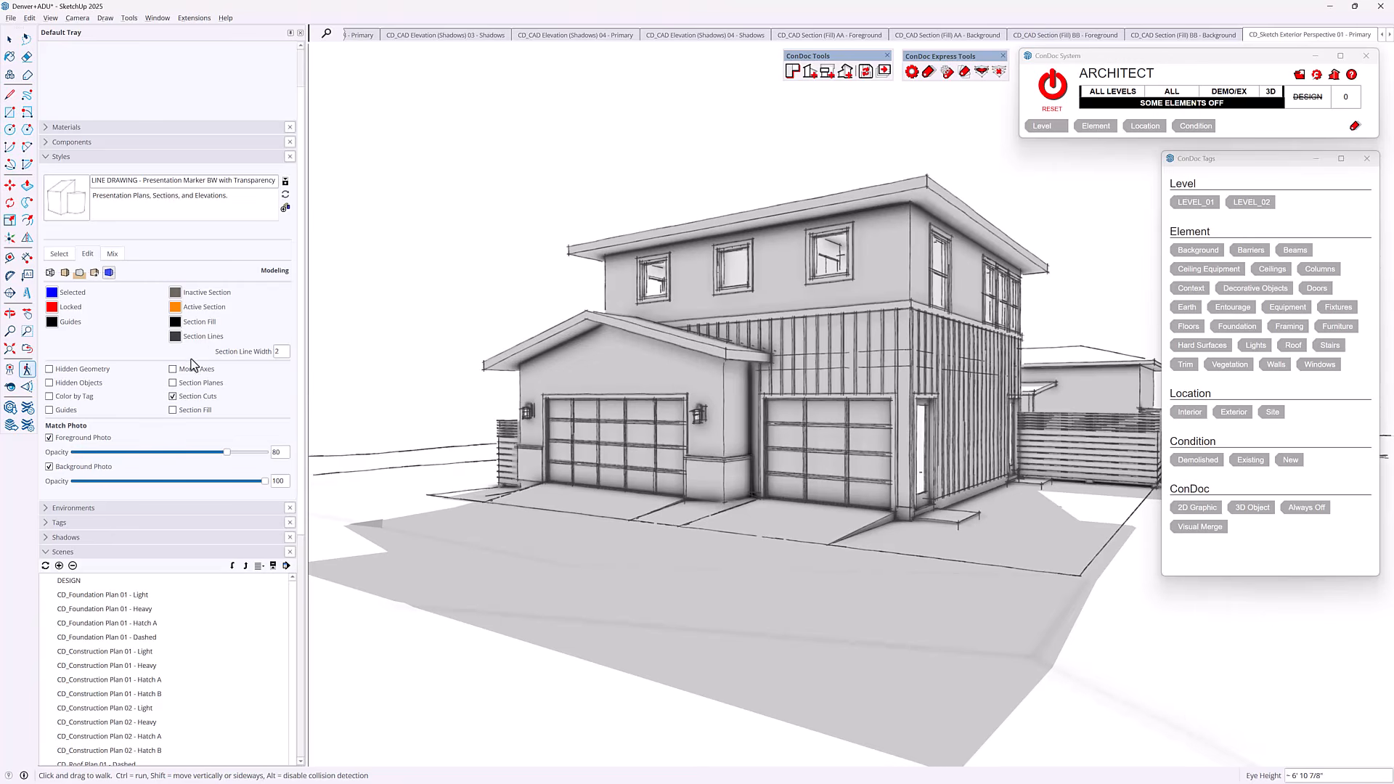
click(84, 158)
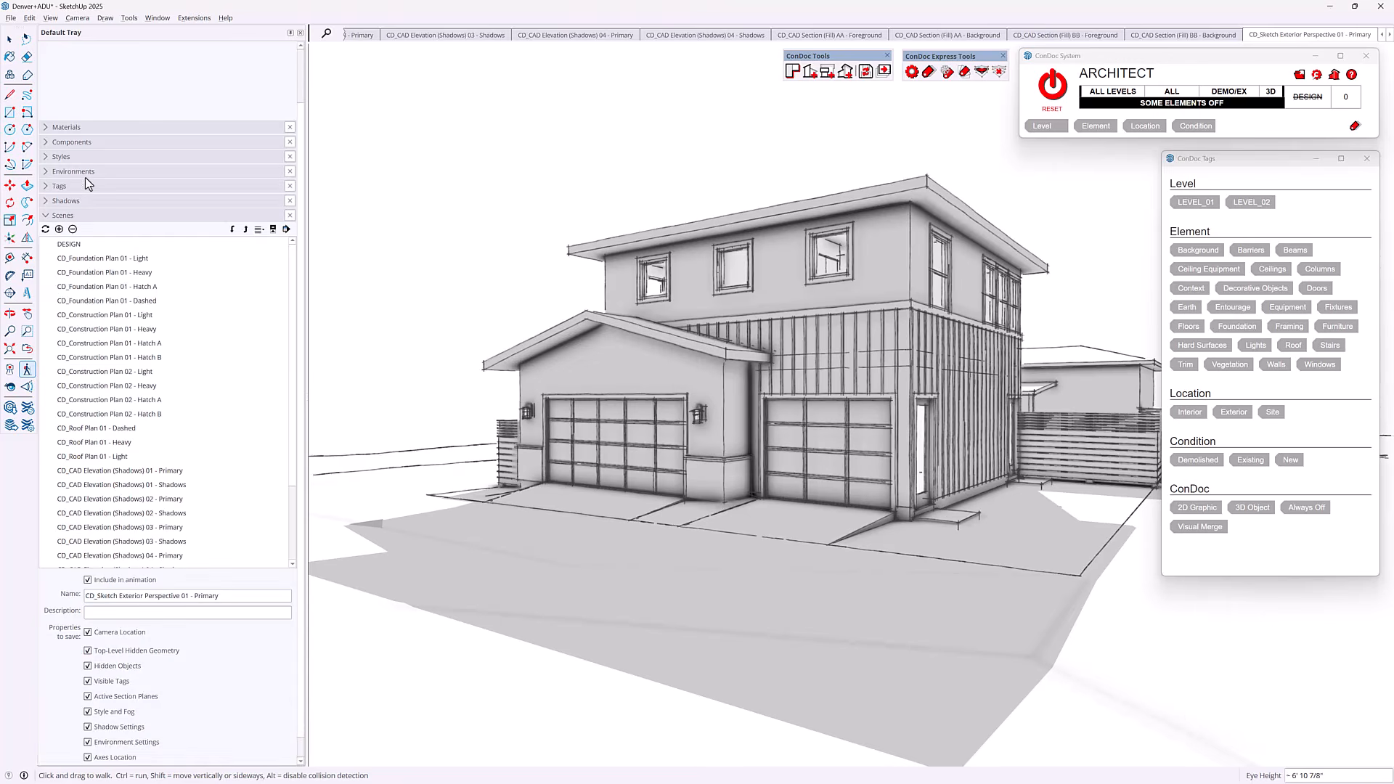
click(76, 207)
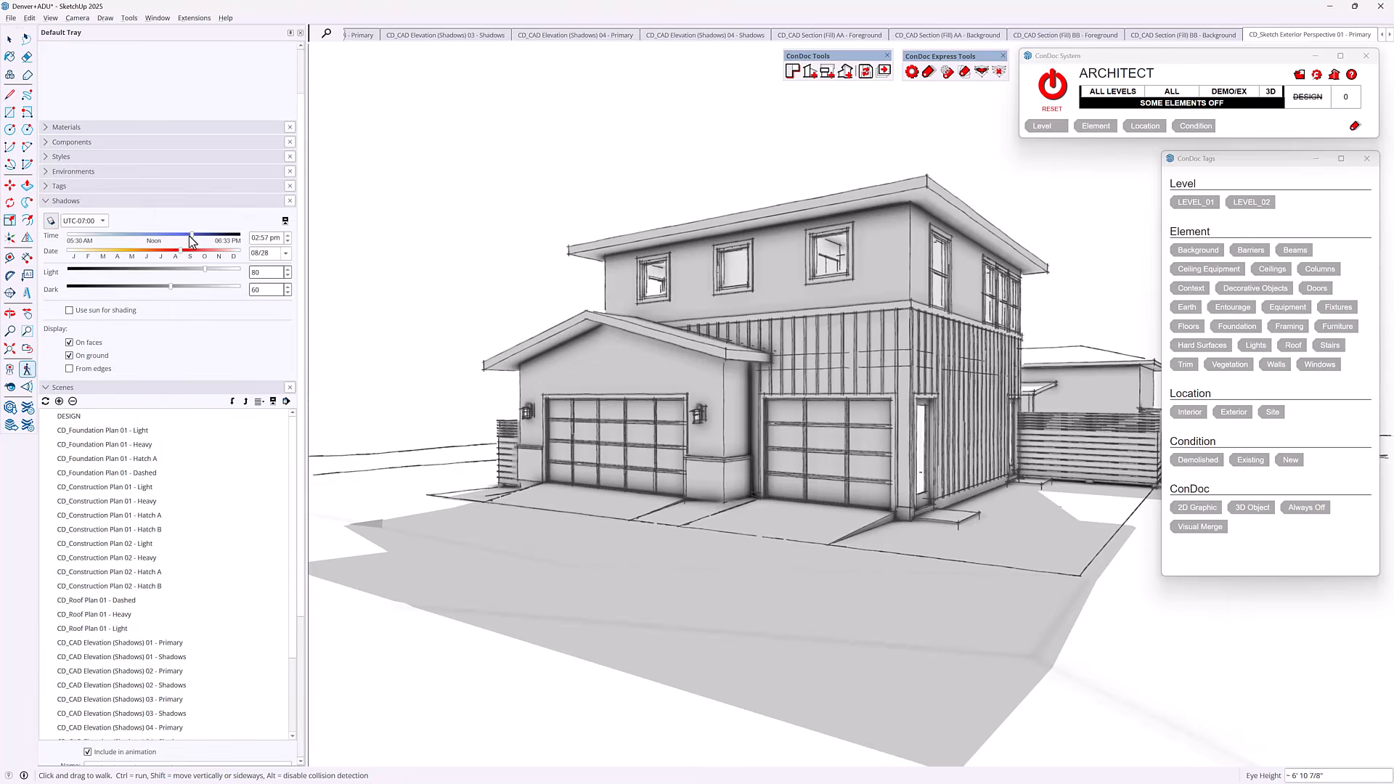
drag(196, 239, 114, 237)
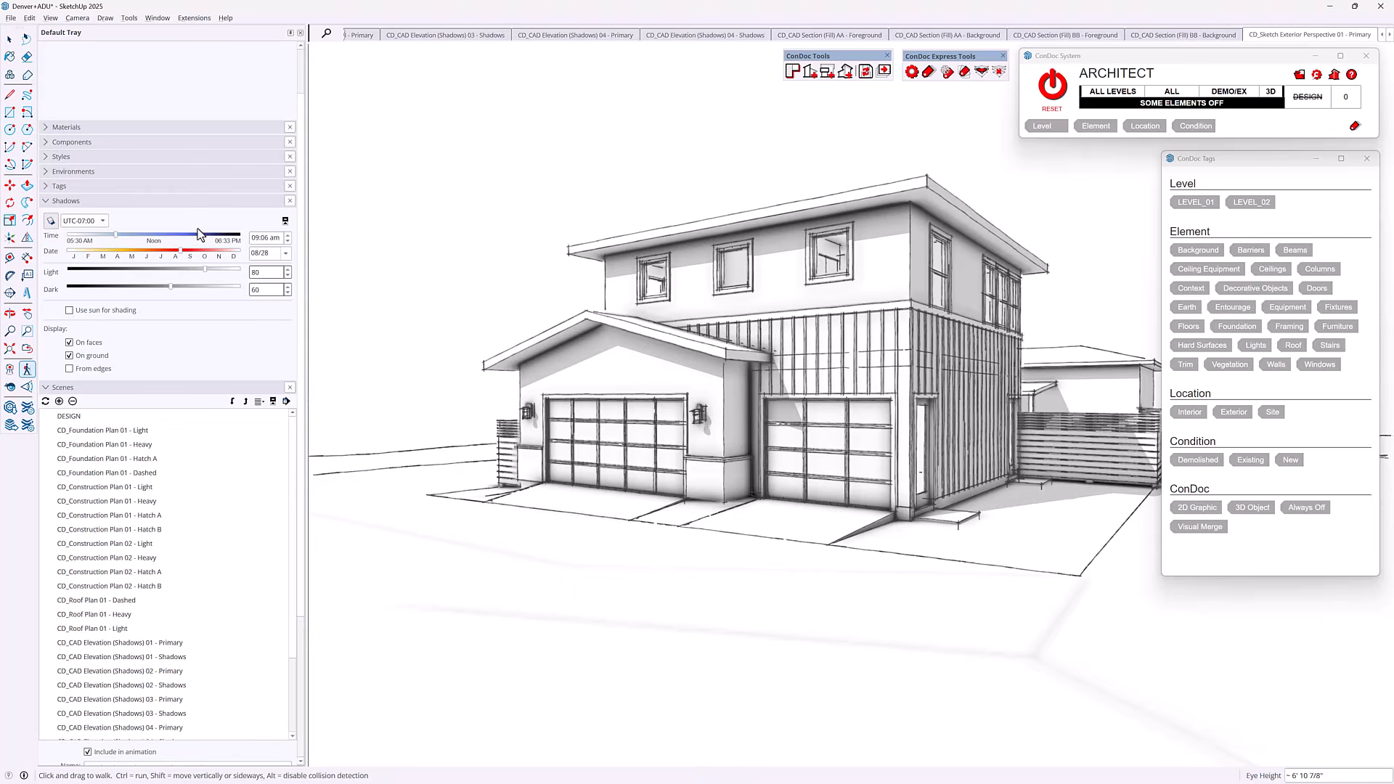
right_click(1329, 37)
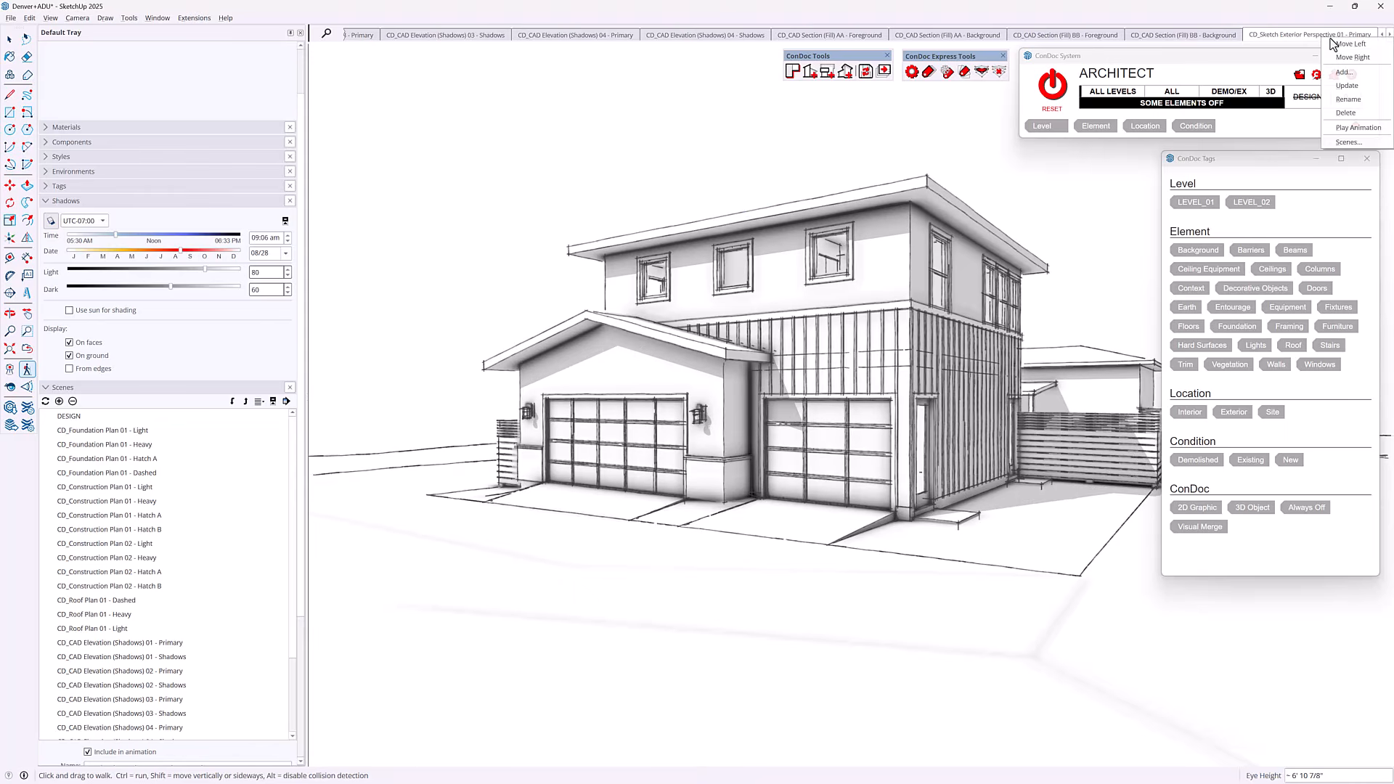
click(1364, 83)
Open the CD_Sketch Exterior Perspective 02 - Primary scene and select the patio beam to check its ConDoc tags.
scroll(186, 619, down, 5)
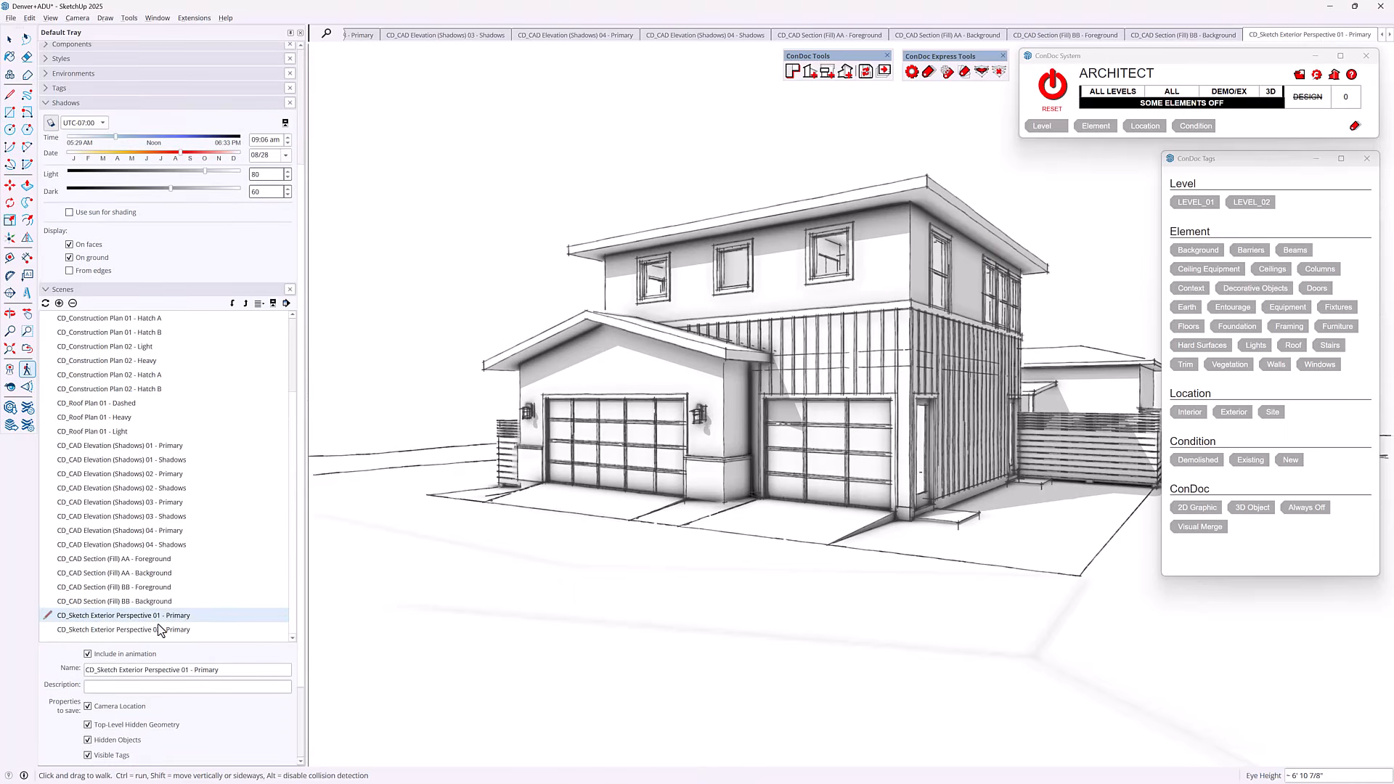
double_click(159, 629)
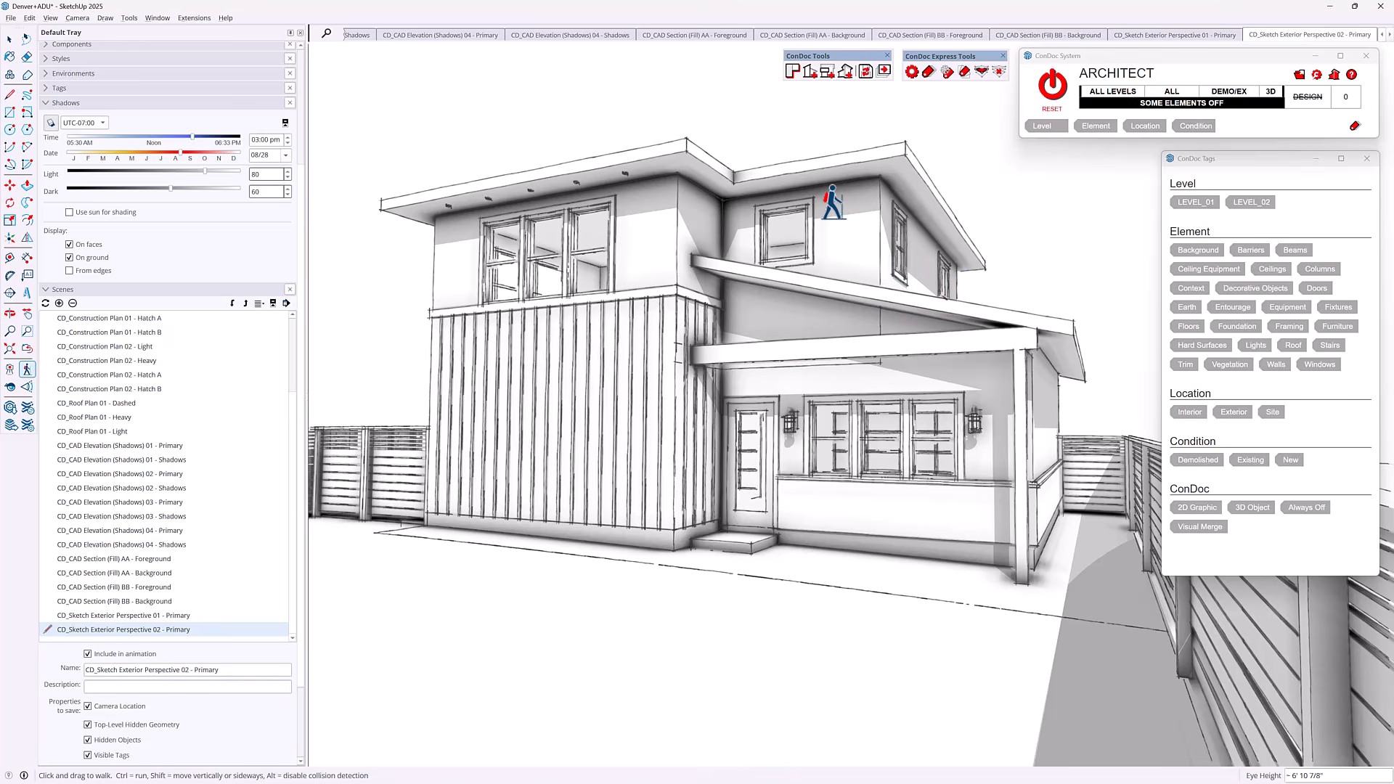
key(space)
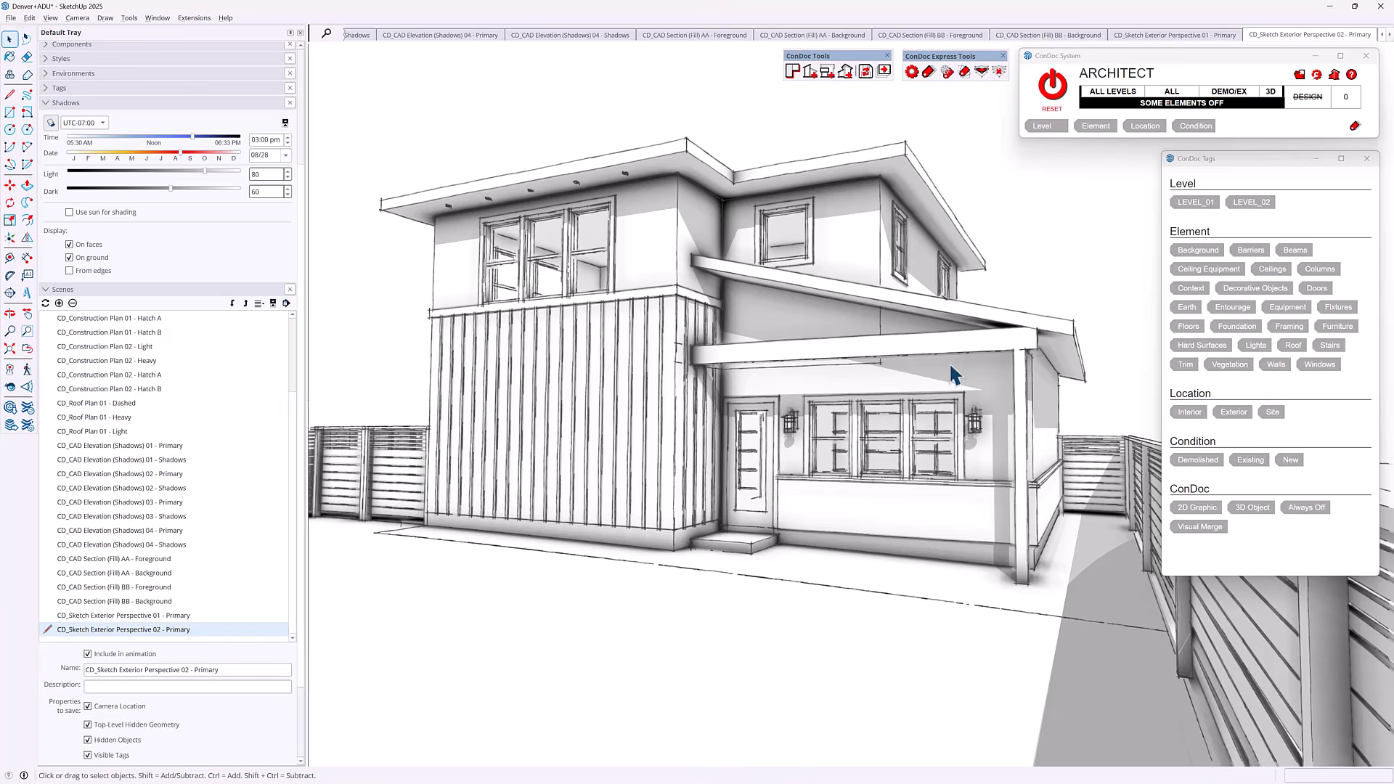
click(1000, 349)
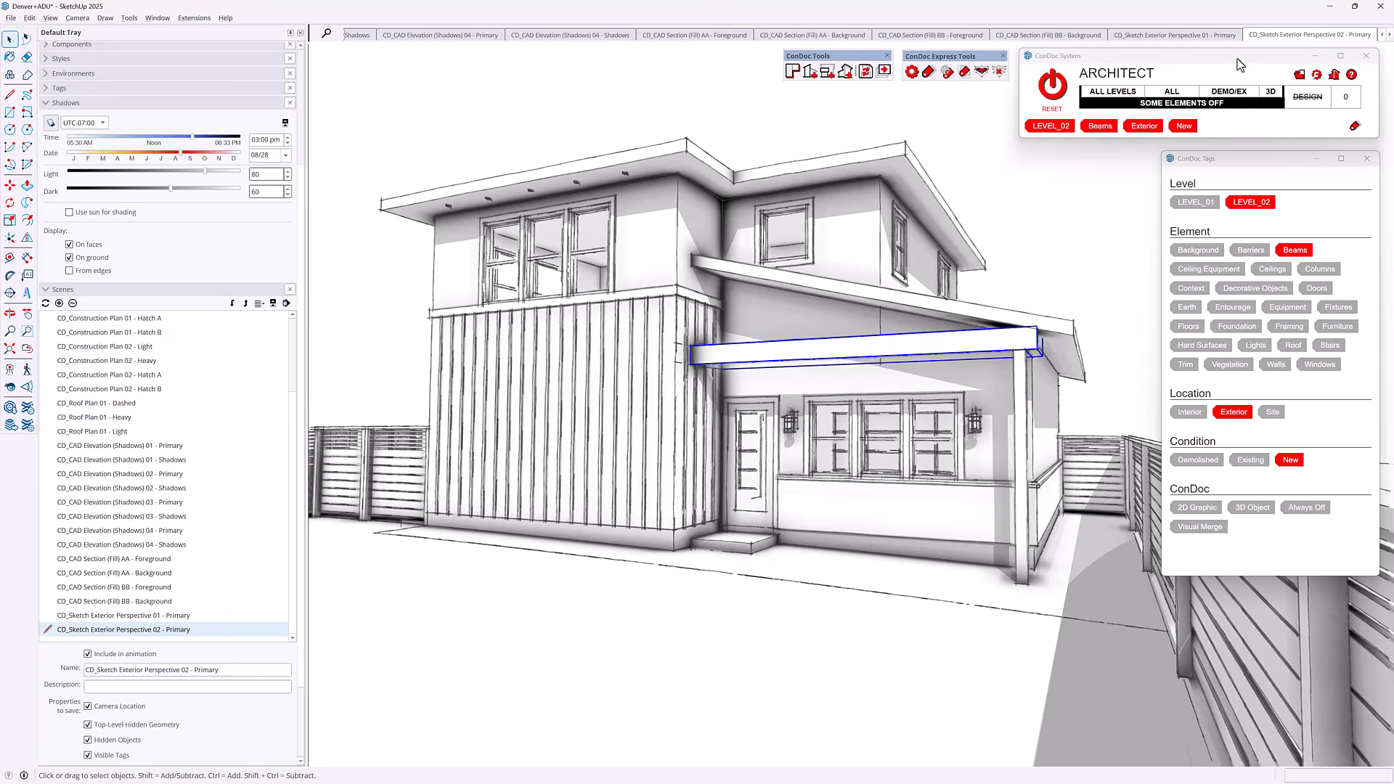
Reset to the DESIGN scene and add the Always Off tag to the patio column and beam.
click(1052, 85)
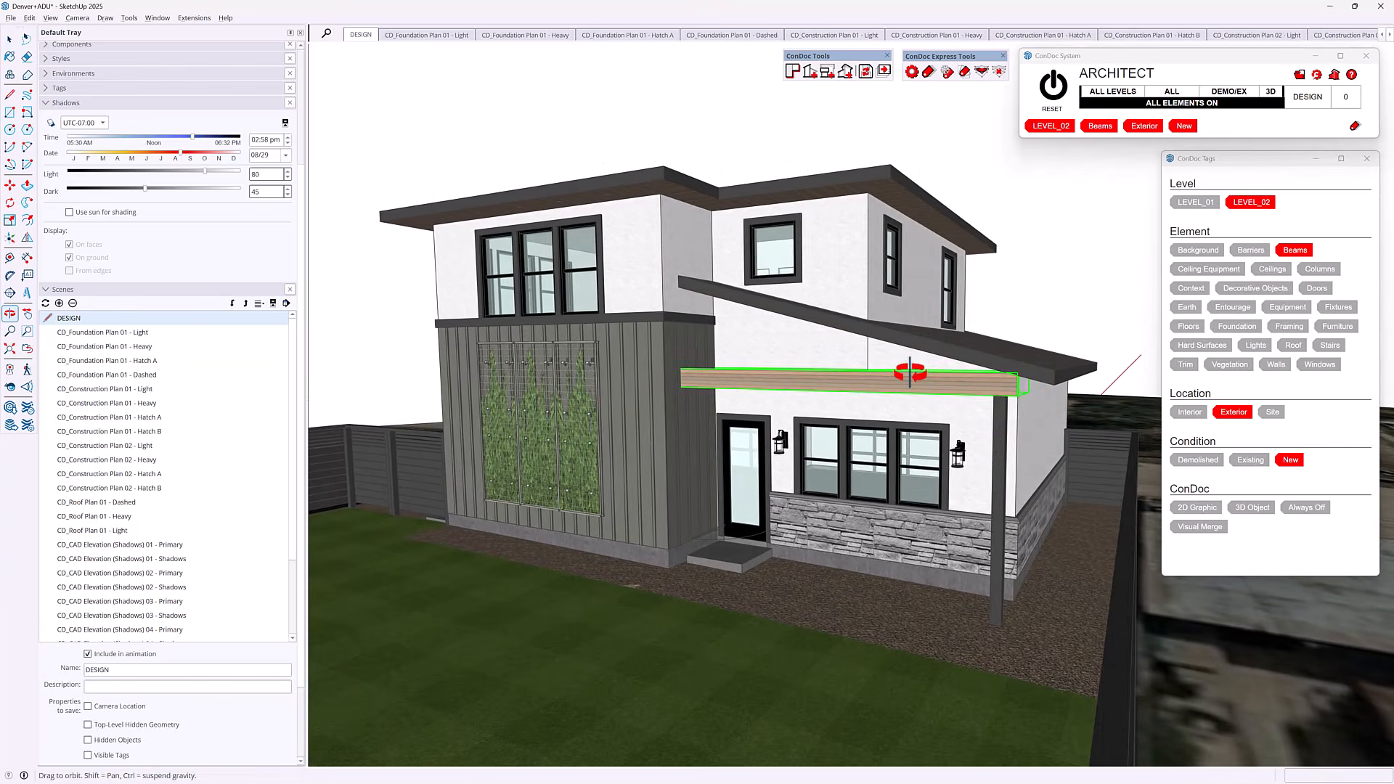
click(997, 435)
scroll(1009, 425, up, 3)
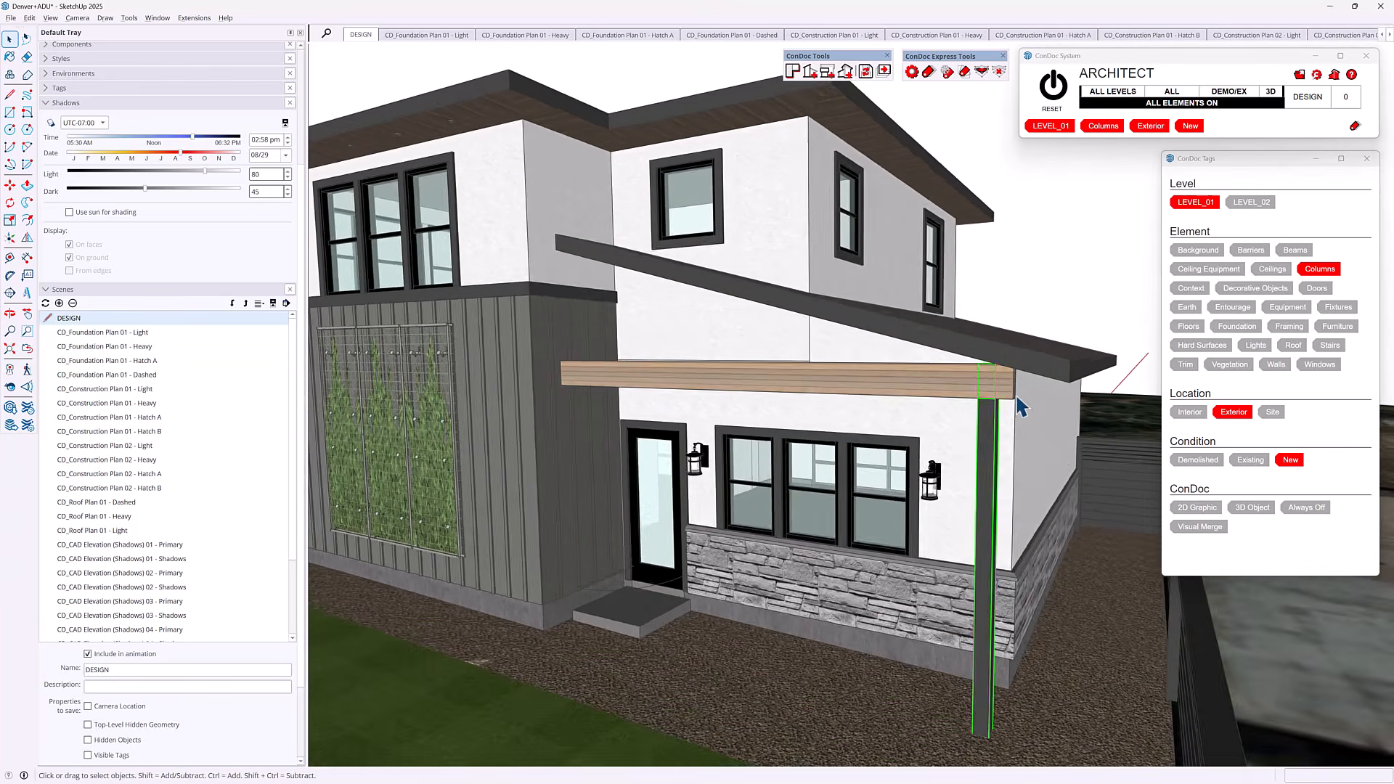
middle_drag(1016, 414, 989, 384)
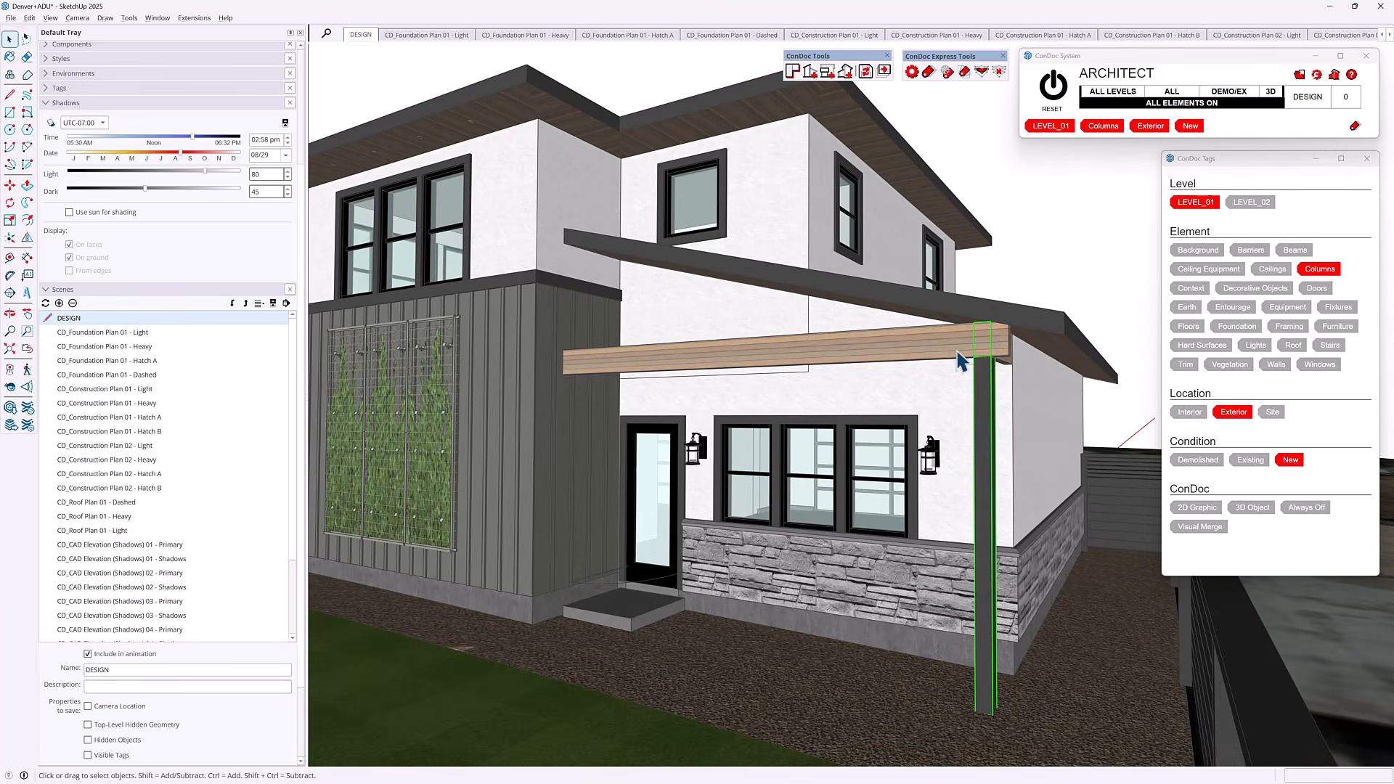
click(963, 361)
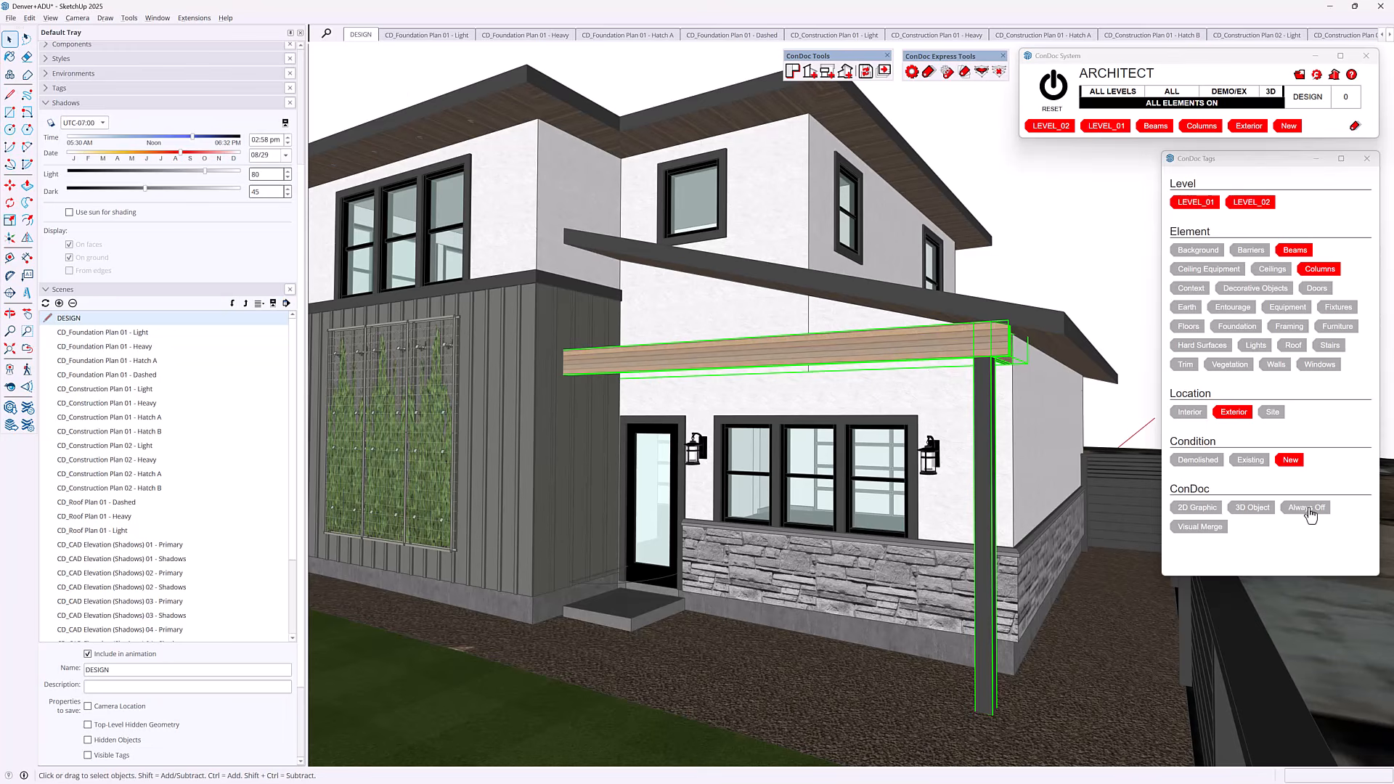
click(1308, 509)
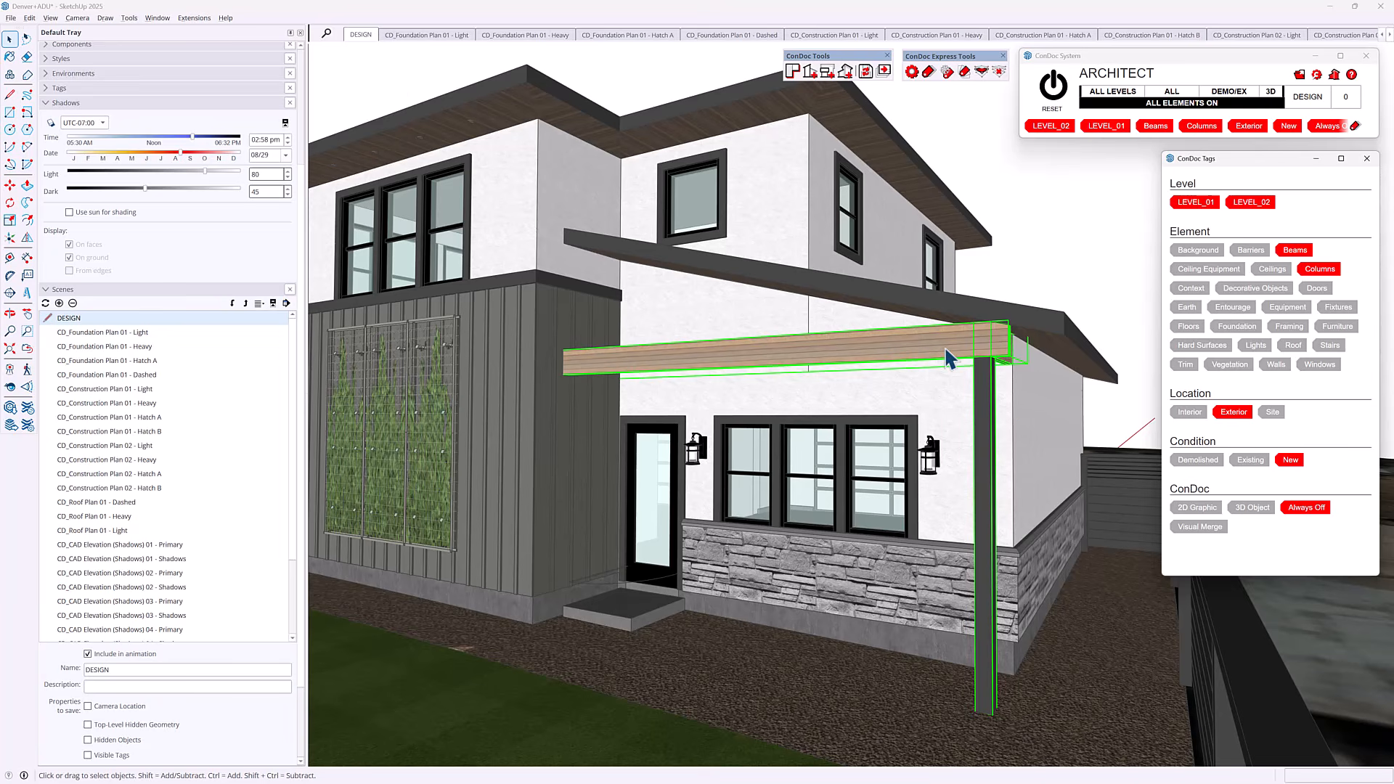
click(1084, 265)
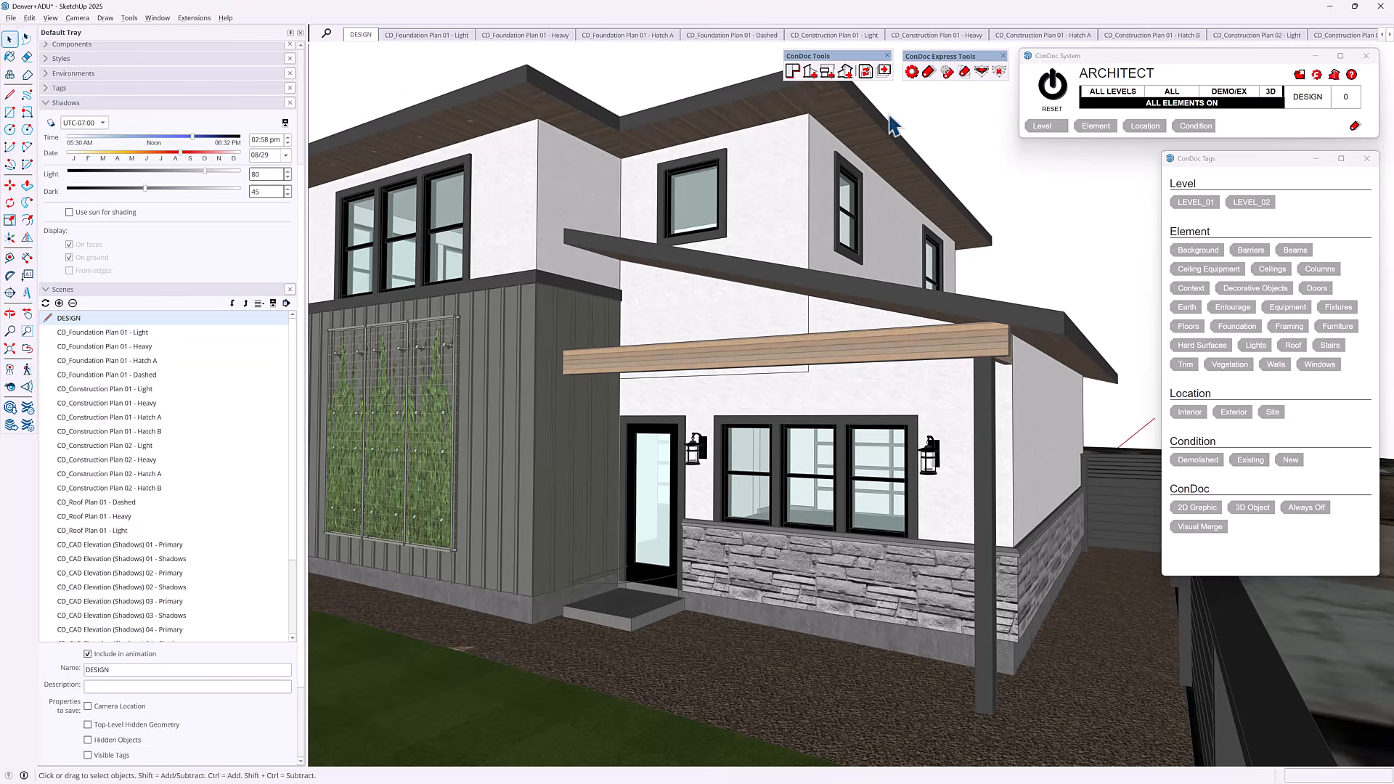
Reload both CD_Sketch Exterior Perspective scenes and examine the patio wall without its beam and column.
scroll(198, 504, down, 5)
click(180, 518)
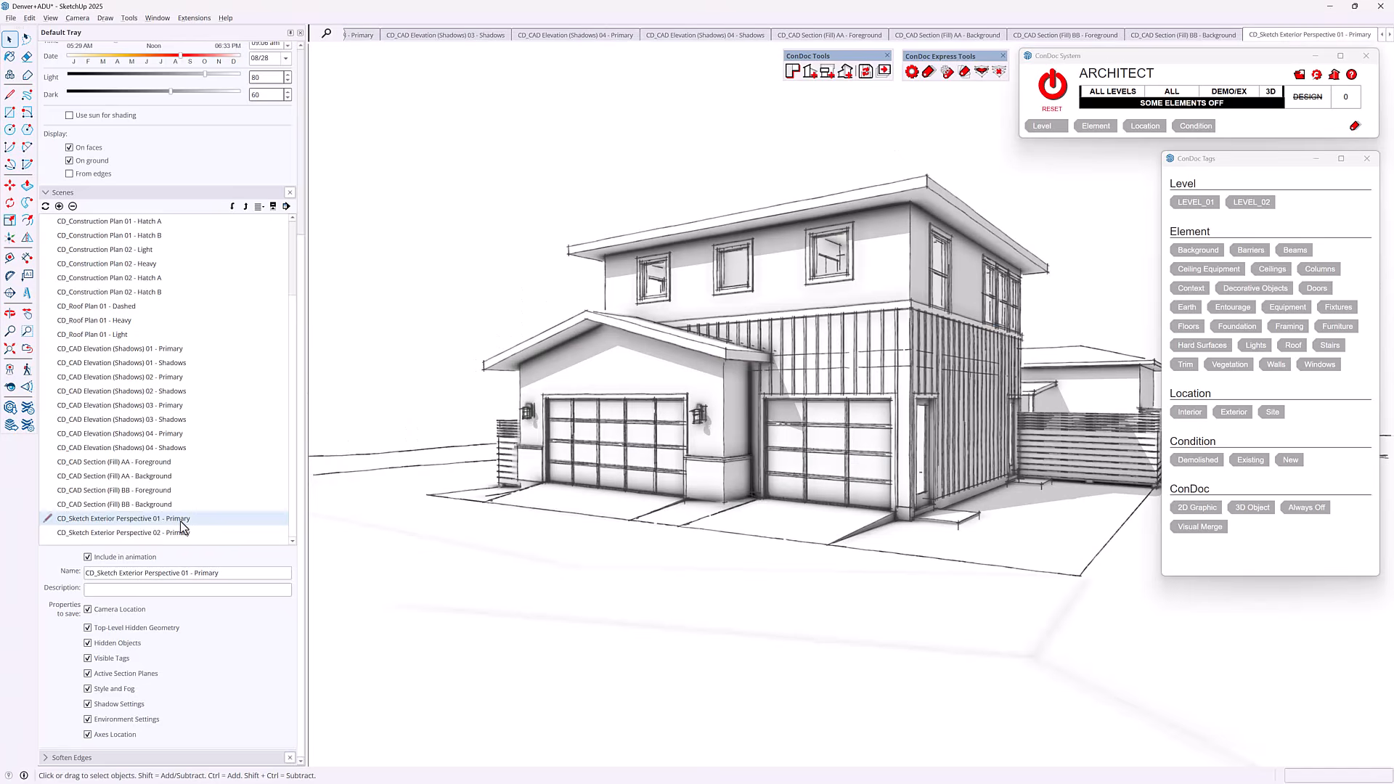
click(183, 533)
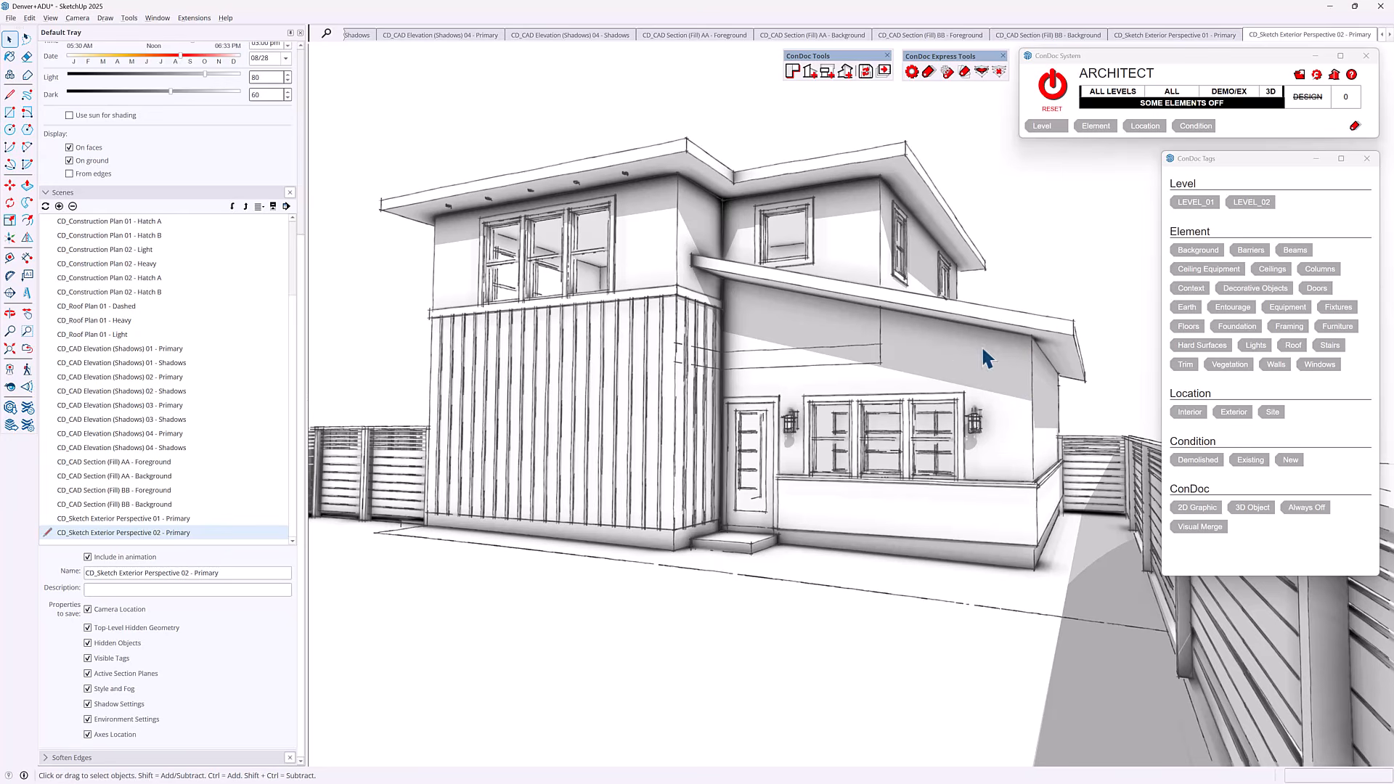
middle_drag(995, 404, 890, 389)
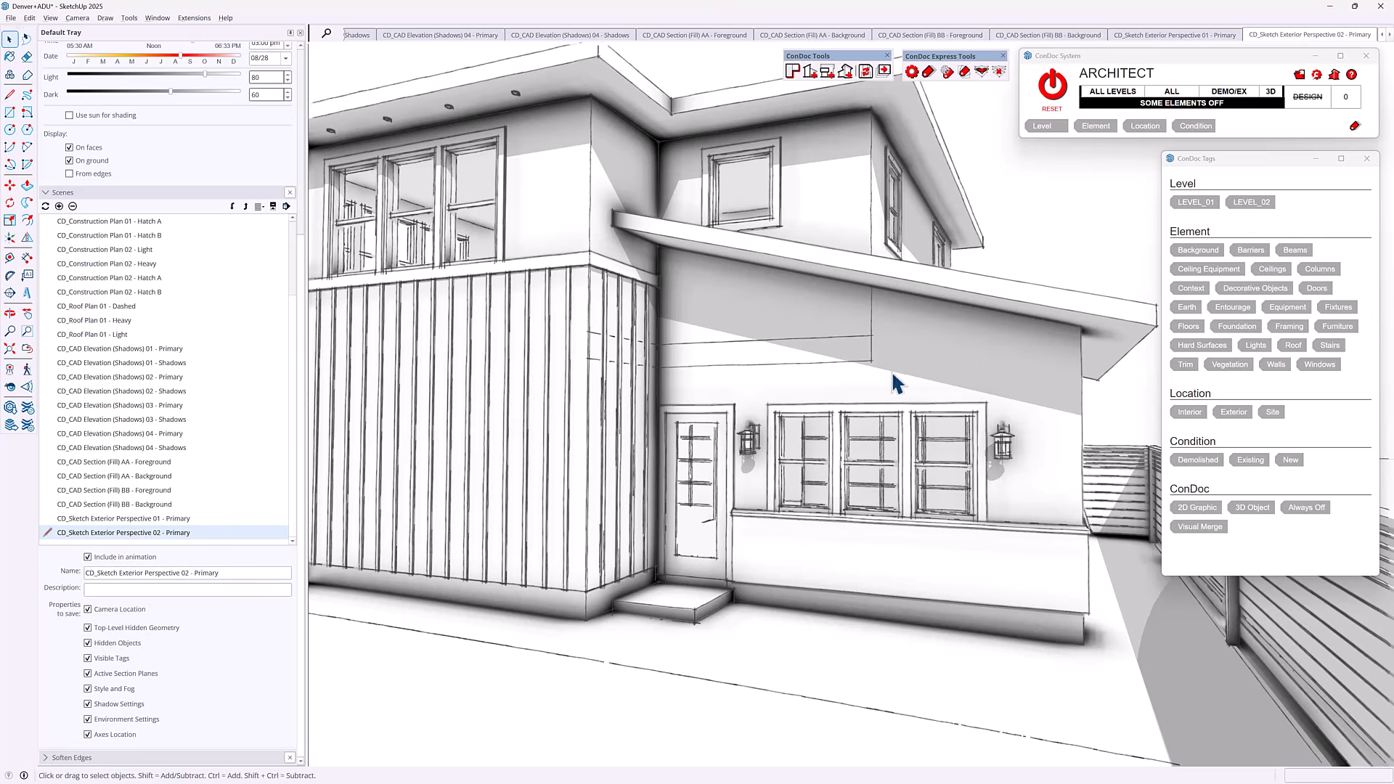
middle_drag(893, 372, 835, 444)
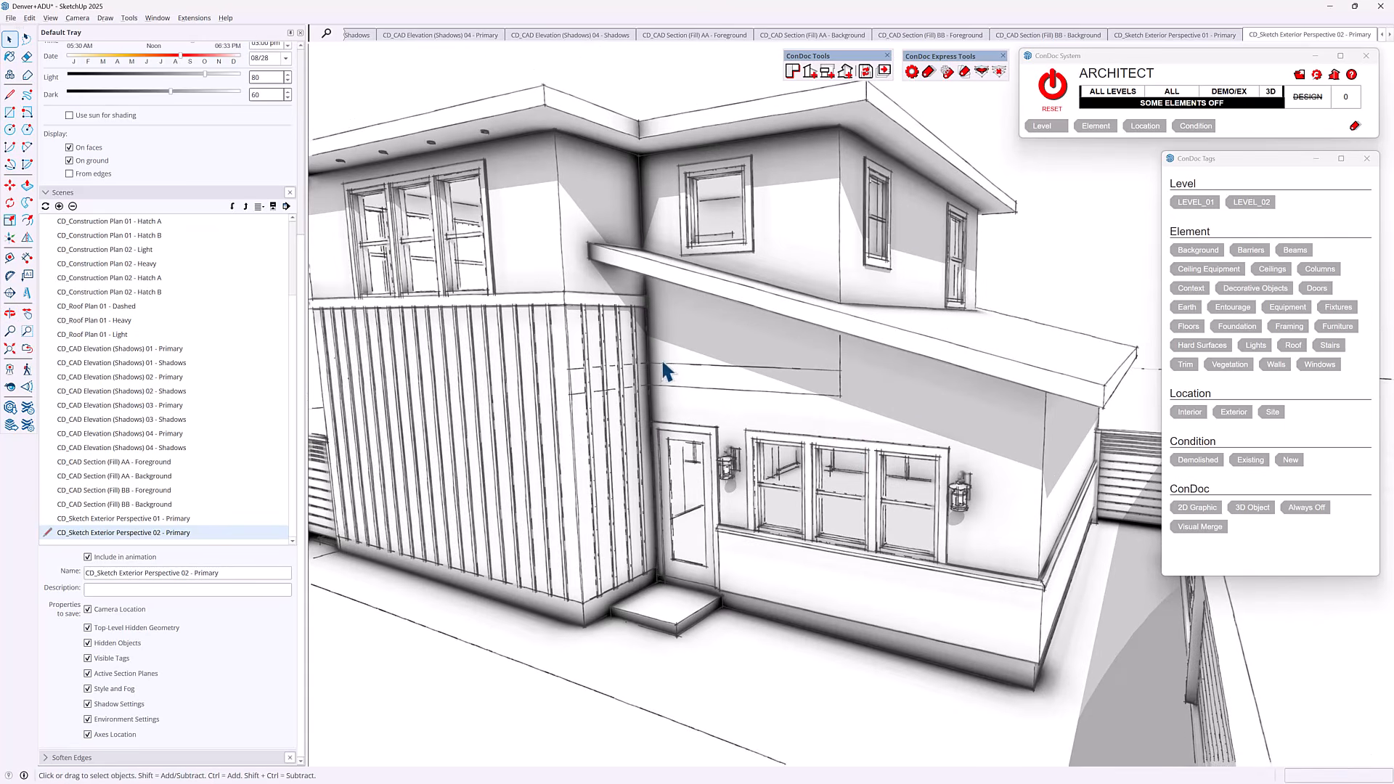
middle_drag(664, 371, 836, 440)
scroll(872, 417, down, 2)
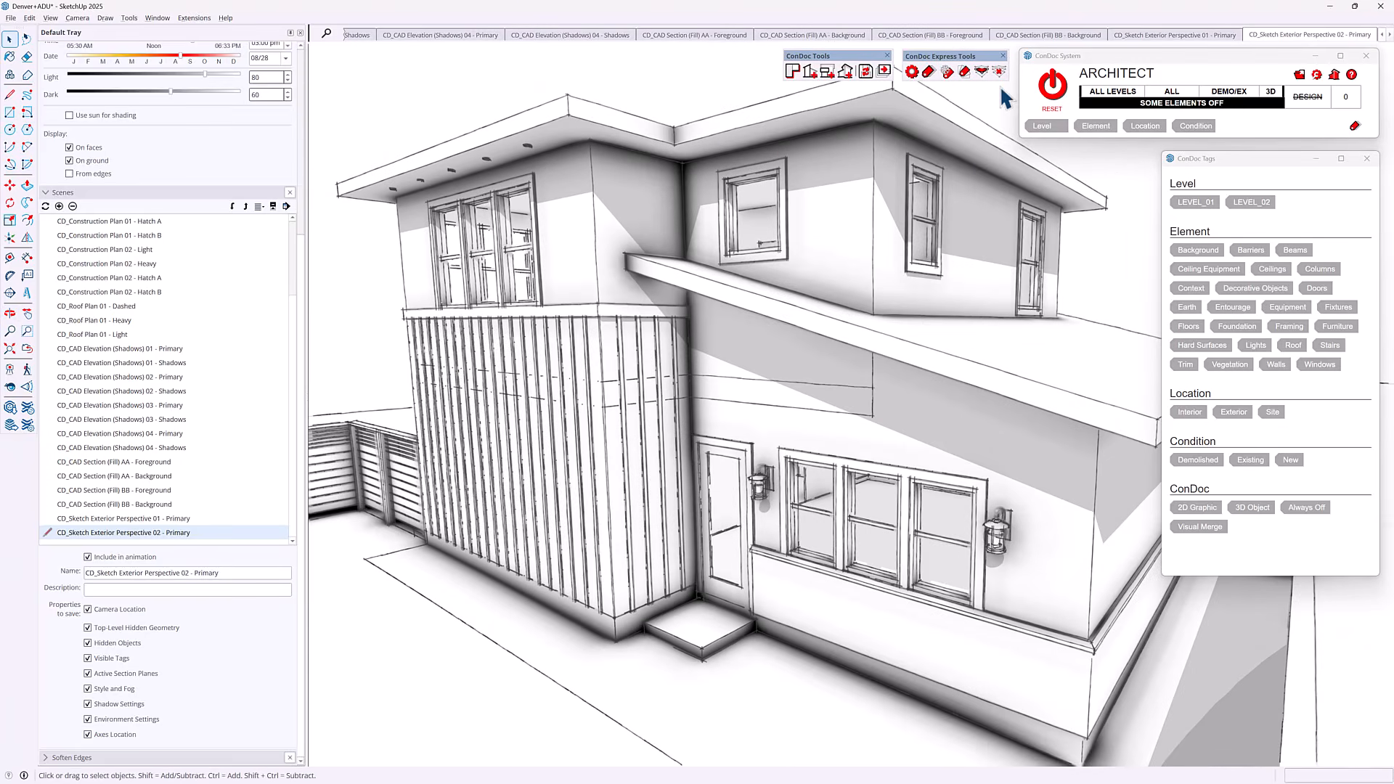
Reset to the DESIGN scene and inspect the LEVEL_02 floor group behind the lines on the patio wall.
click(1054, 87)
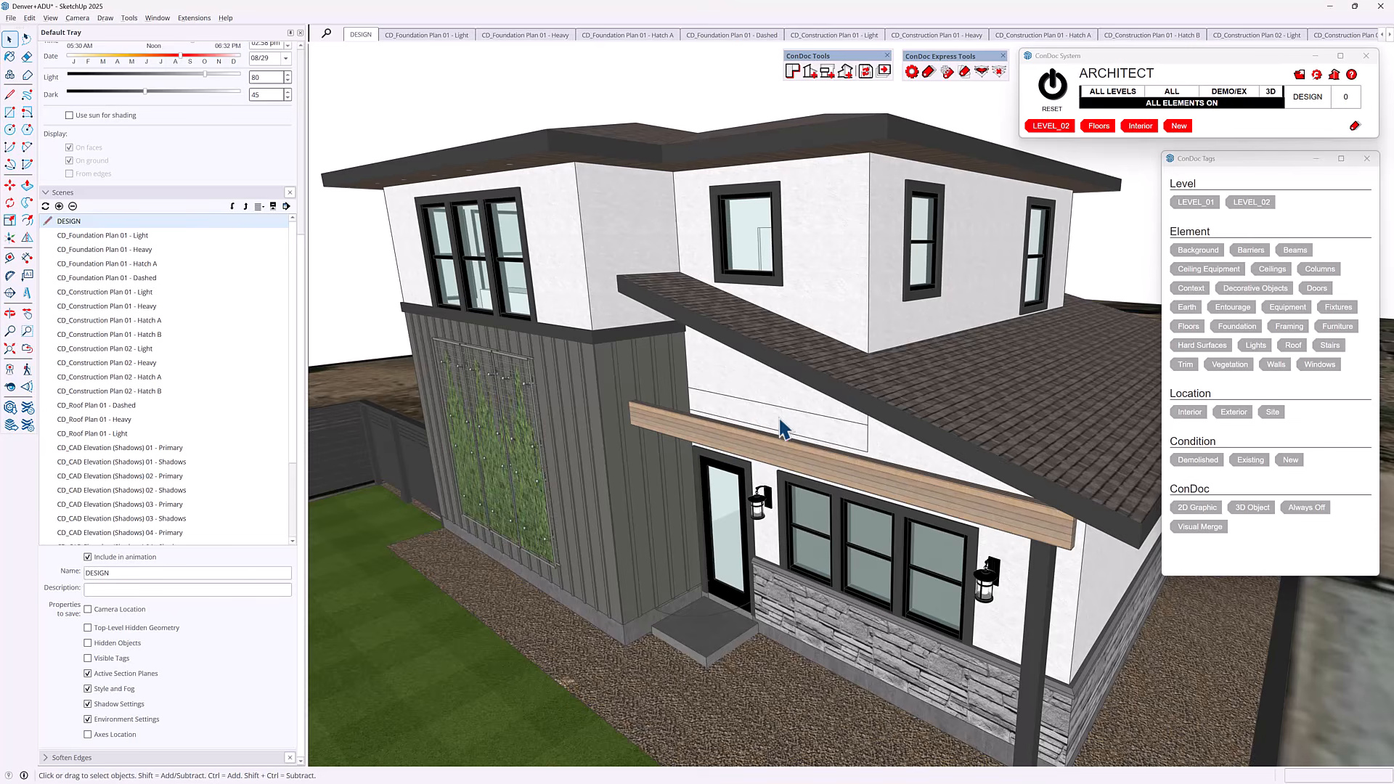
click(781, 419)
scroll(799, 425, up, 3)
middle_drag(814, 430, 803, 436)
double_click(802, 436)
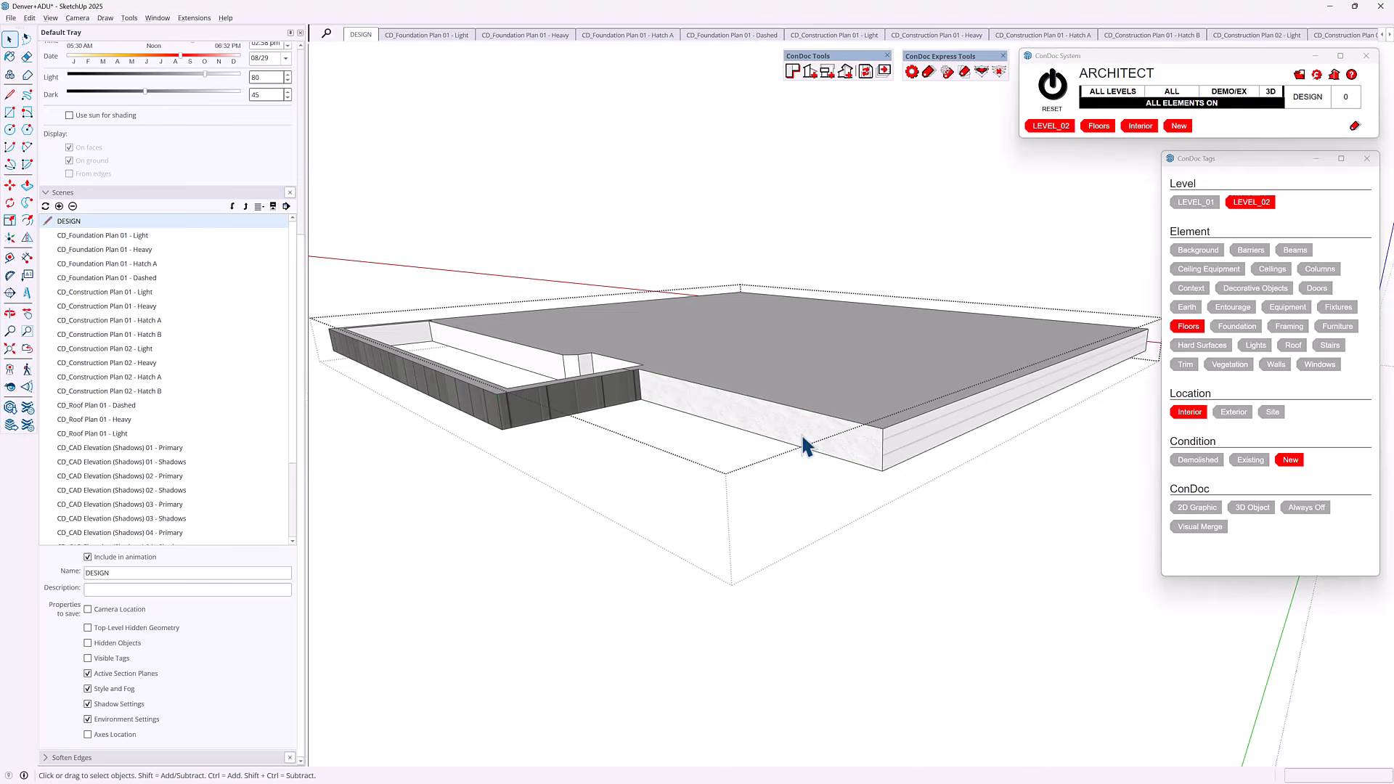
key(Escape)
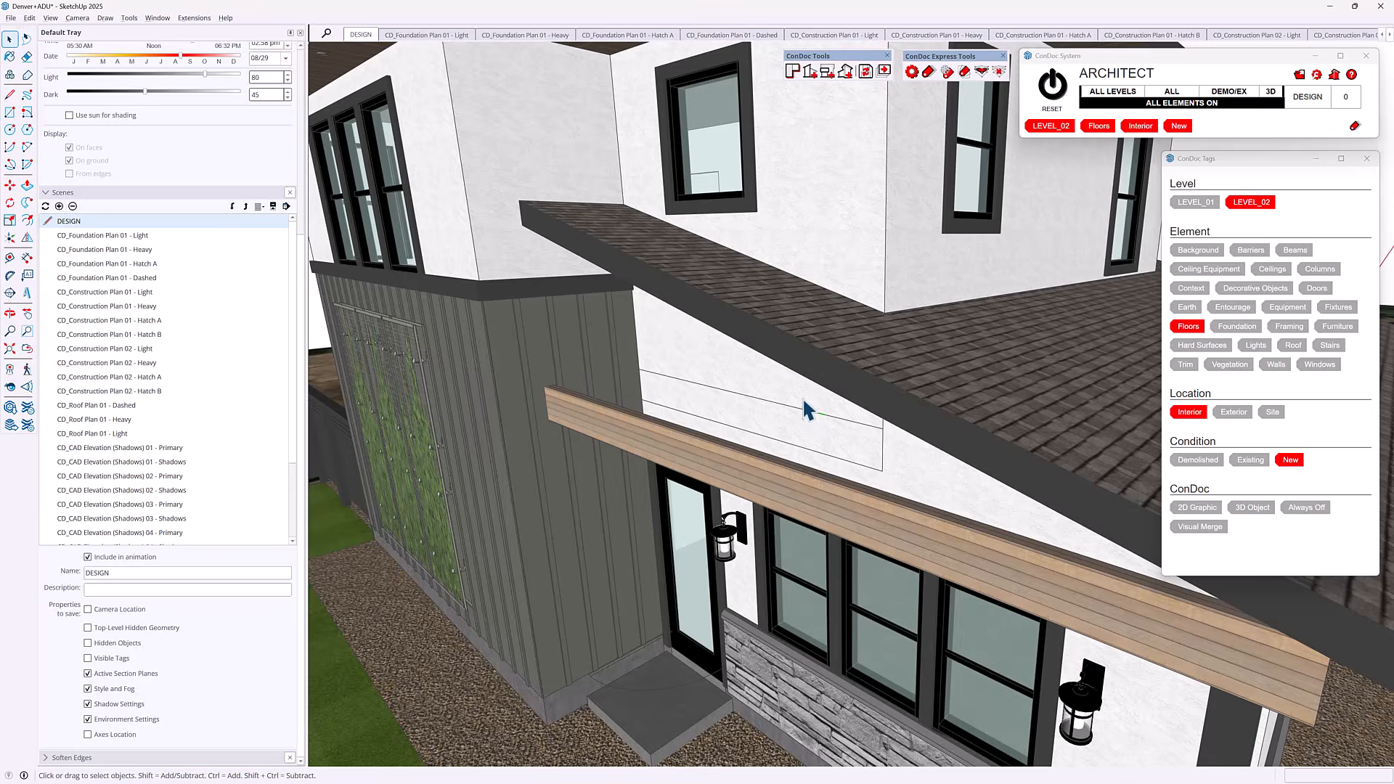
double_click(803, 398)
key(Escape)
Select the LEVEL_02 floor and exterior walls and isolate the Walls and Floors elements.
middle_drag(781, 447, 886, 399)
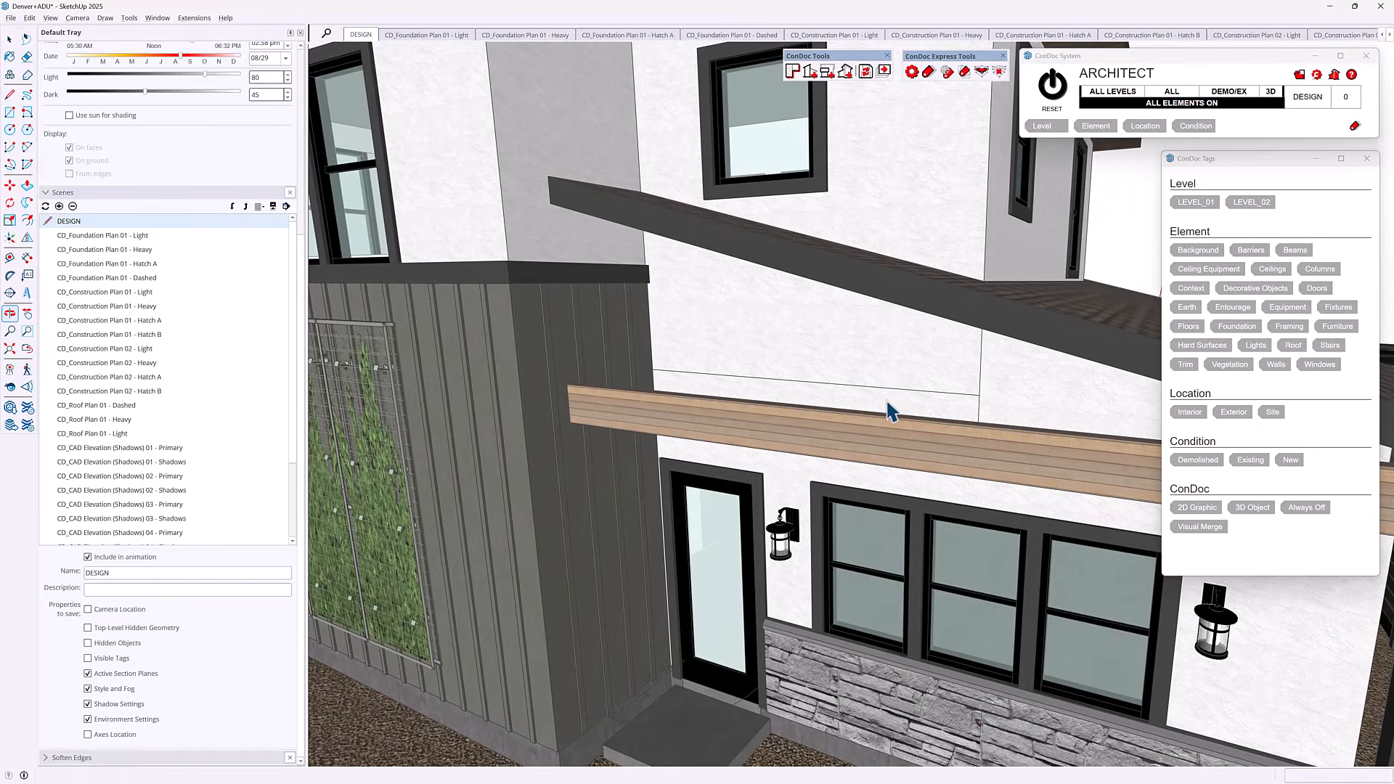
middle_drag(883, 350, 815, 428)
click(809, 397)
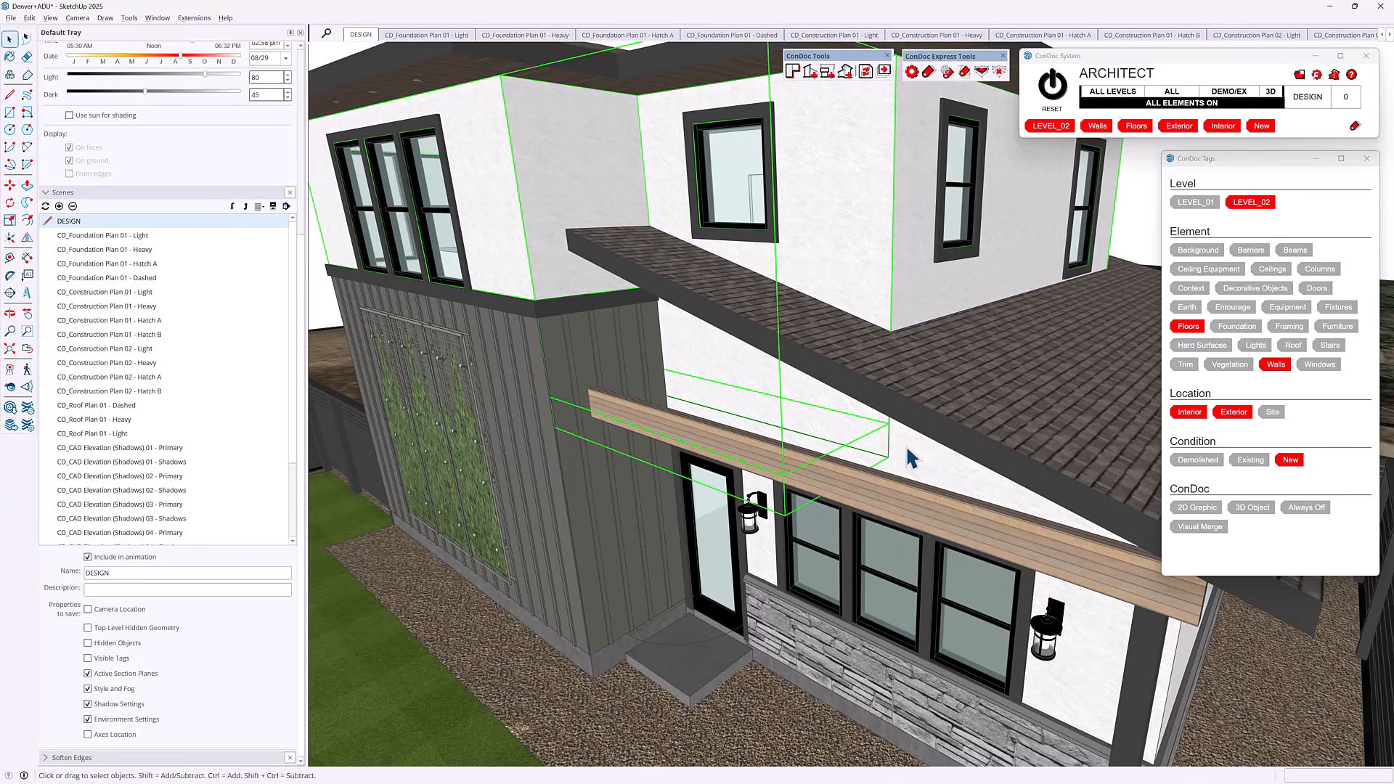
key(i)
middle_drag(796, 452, 951, 325)
click(1136, 251)
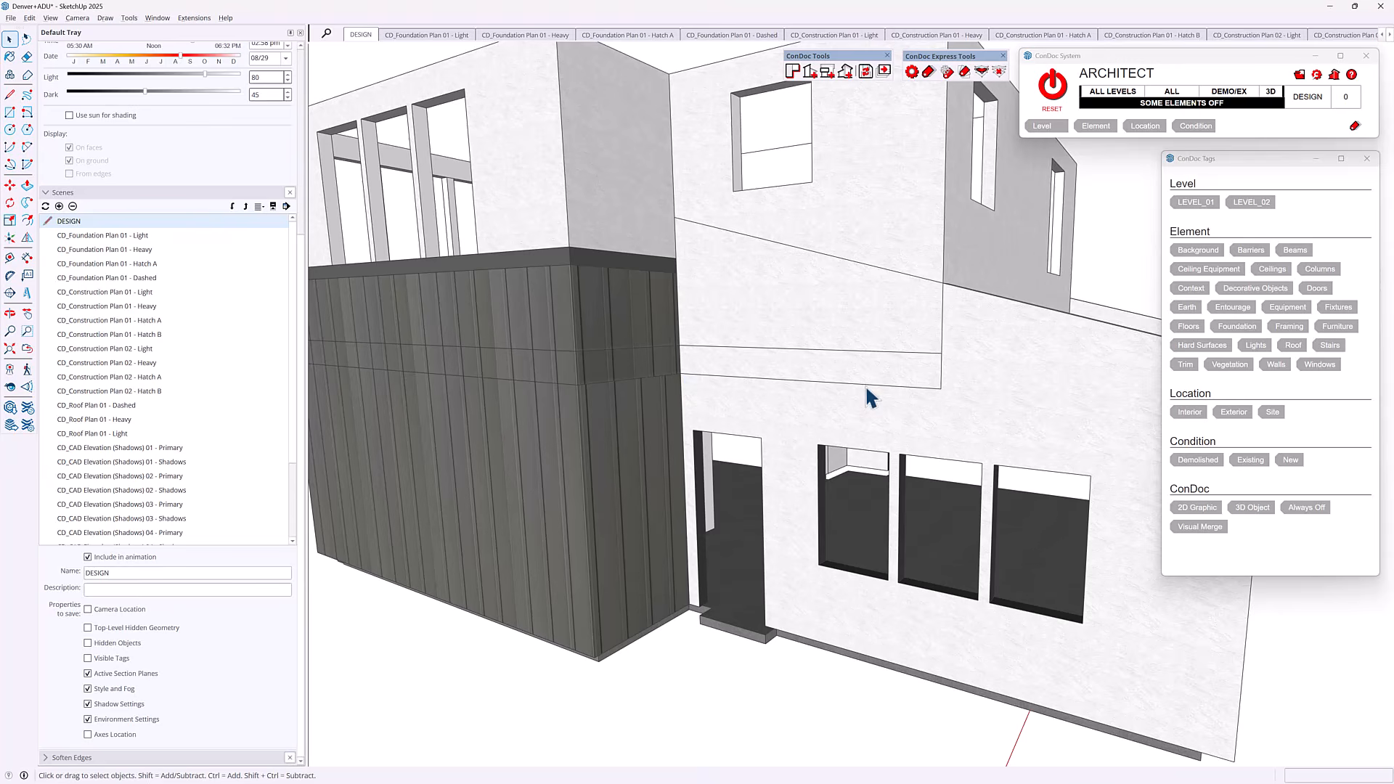
Open the LEVEL_01 exterior walls group and select the horizontal and vertical edges where the patio wall steps up.
scroll(931, 387, up, 3)
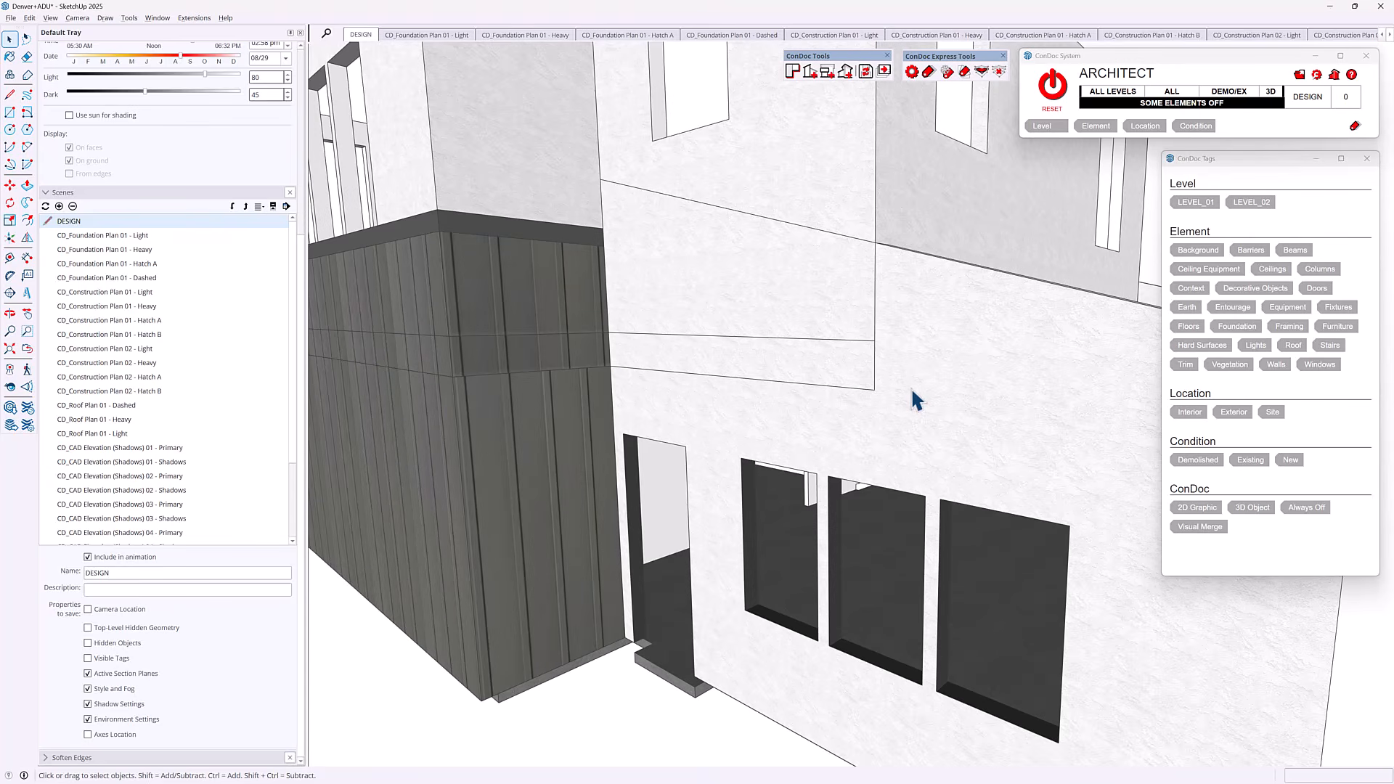
double_click(814, 412)
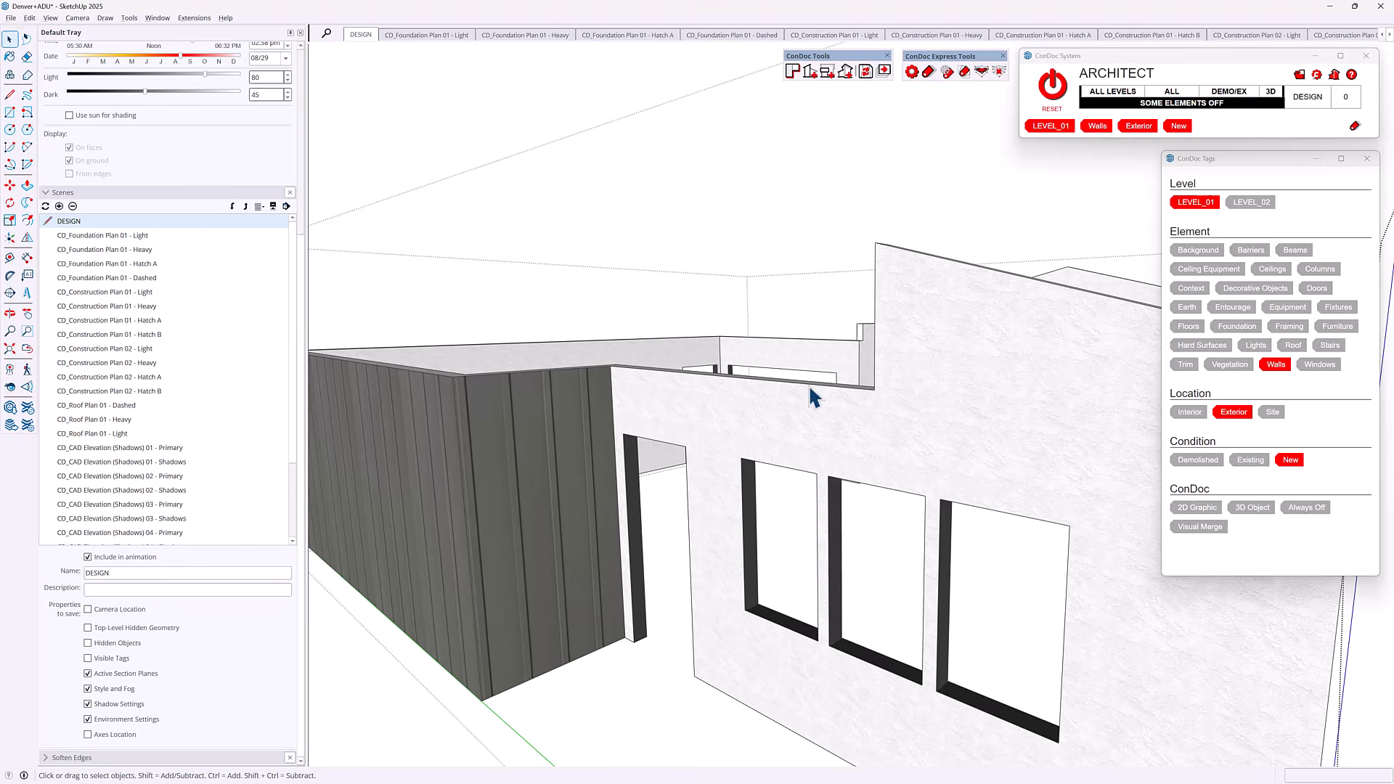
click(809, 384)
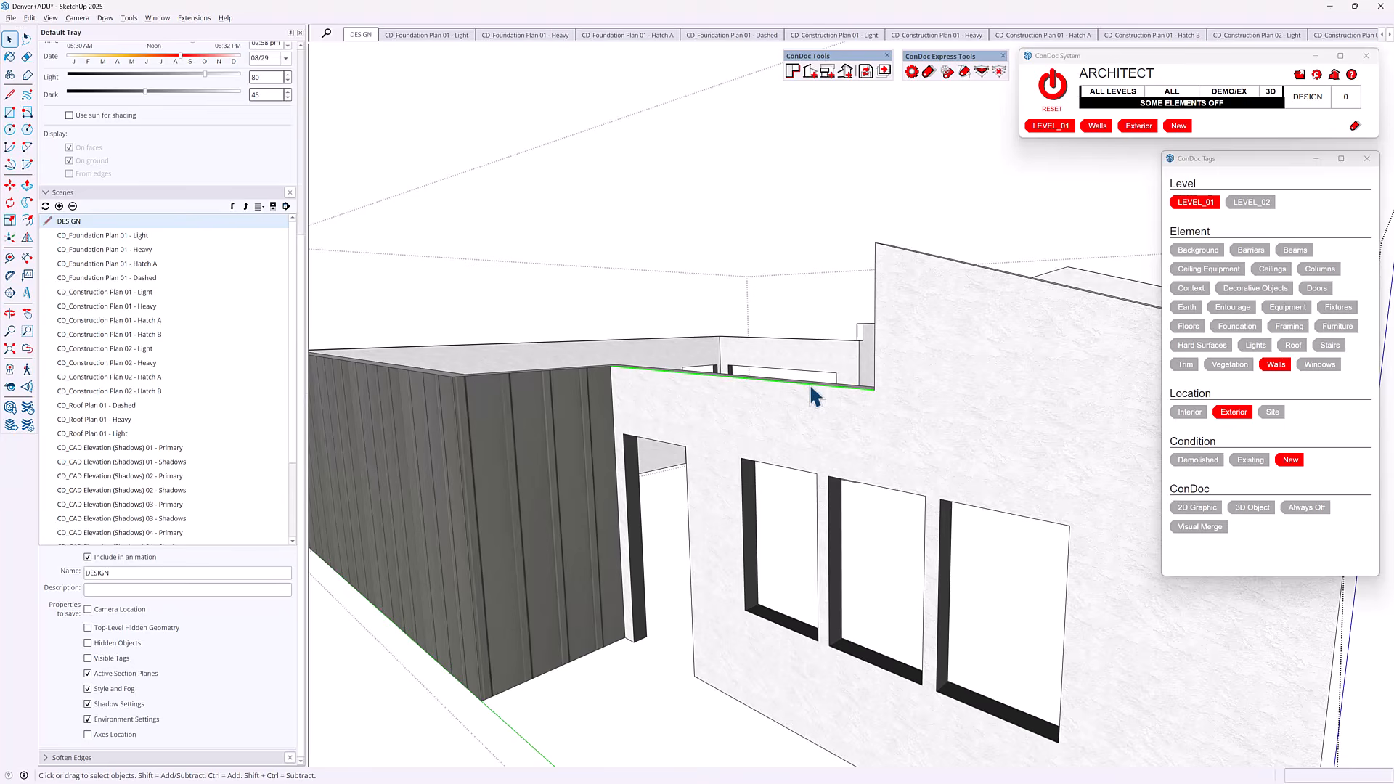
ctrl+click(875, 338)
middle_drag(937, 359, 718, 423)
scroll(863, 406, up, 3)
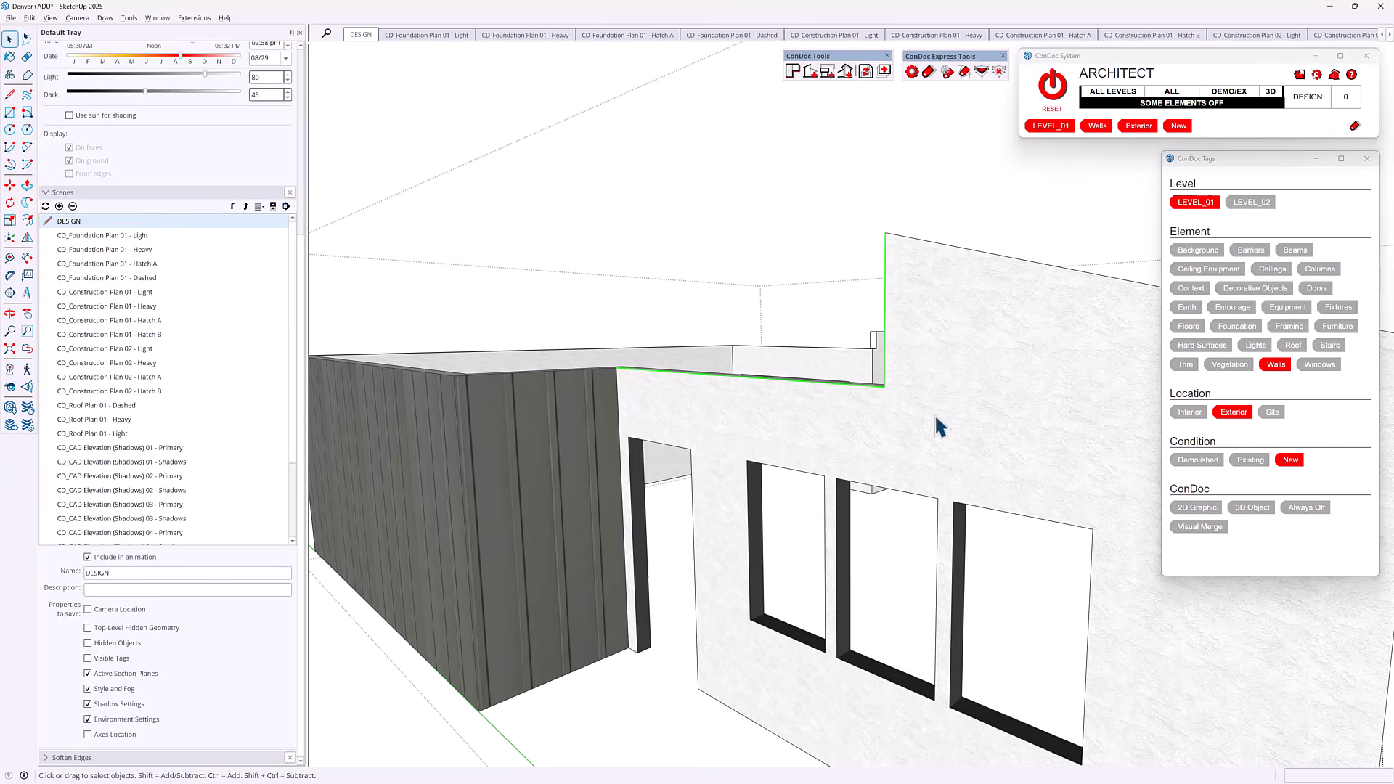
middle_drag(935, 417, 965, 434)
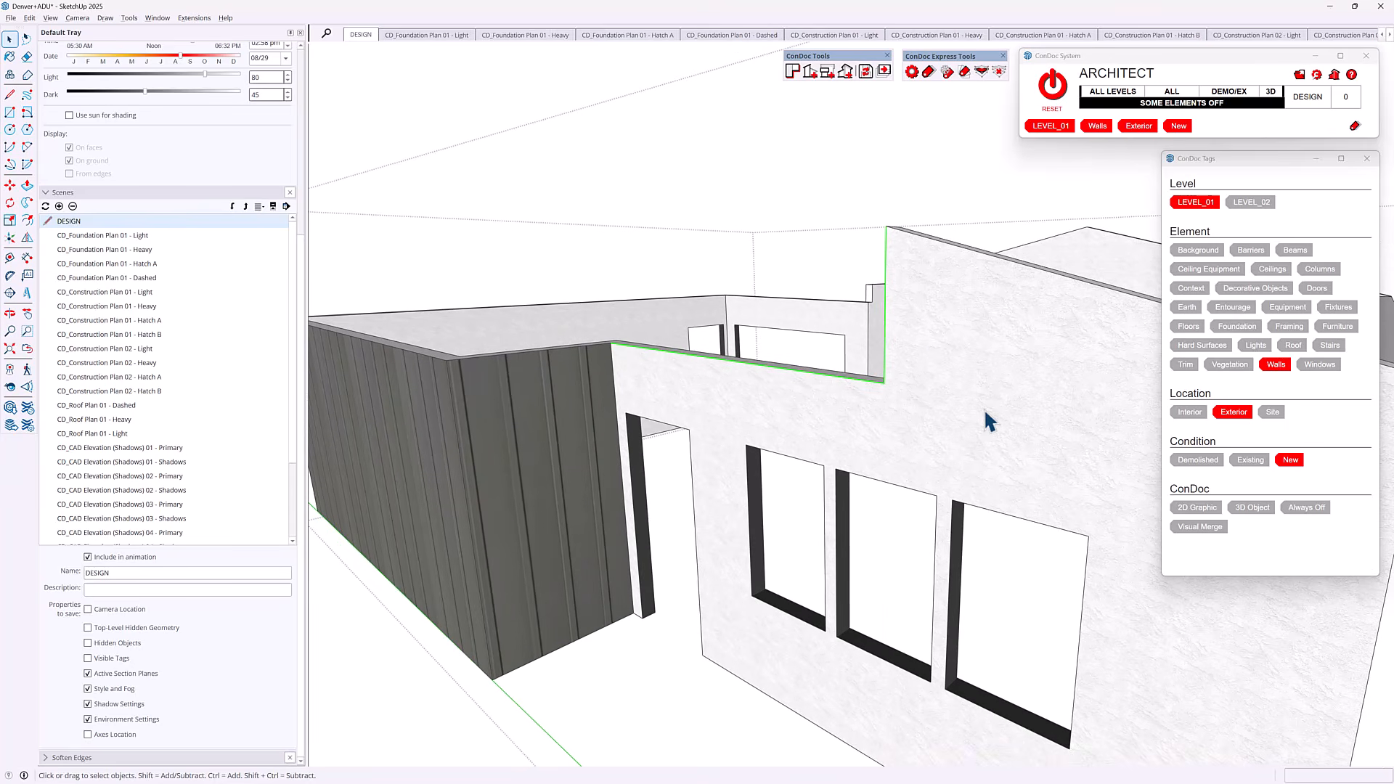
Assign the CONDOC_Visual Merge tag to the two selected edges where the LEVEL_01 patio wall steps up.
scroll(212, 218, up, 4)
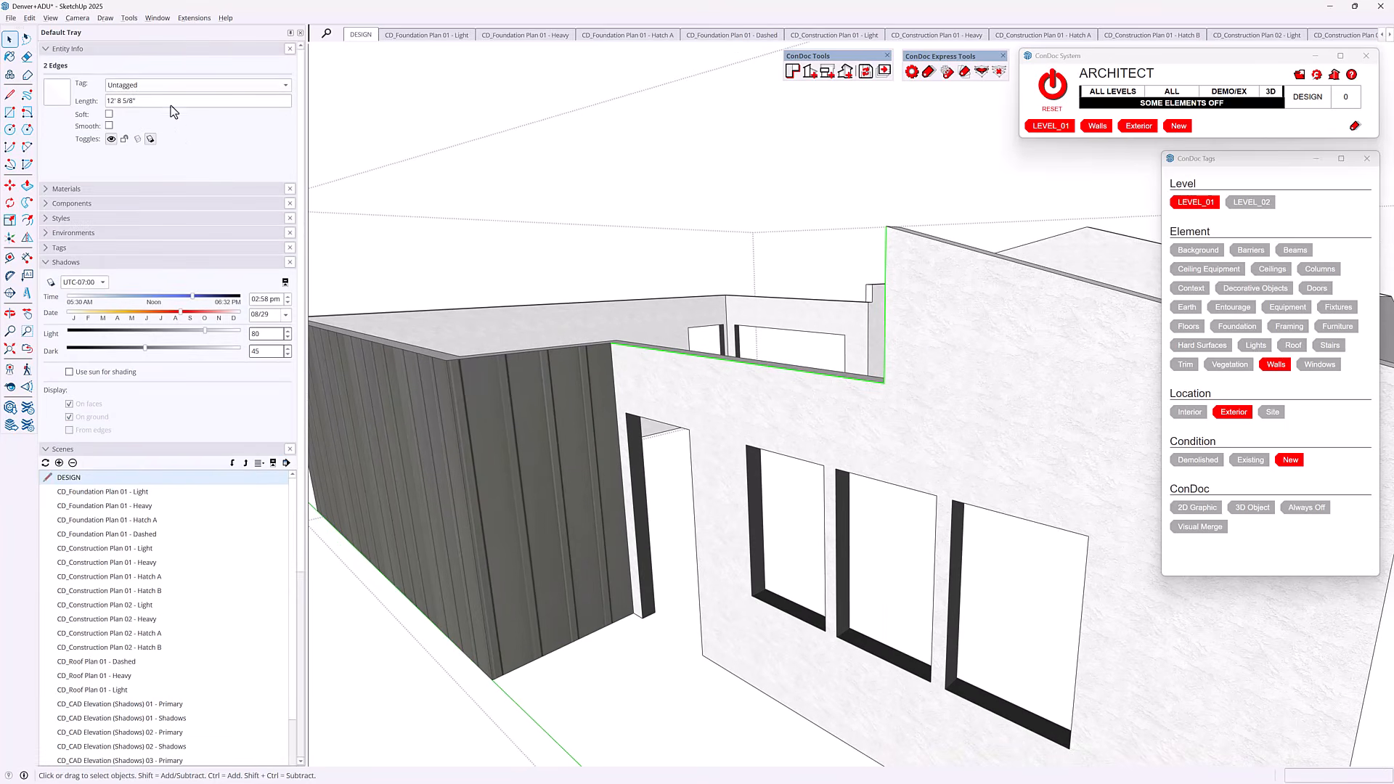
click(167, 86)
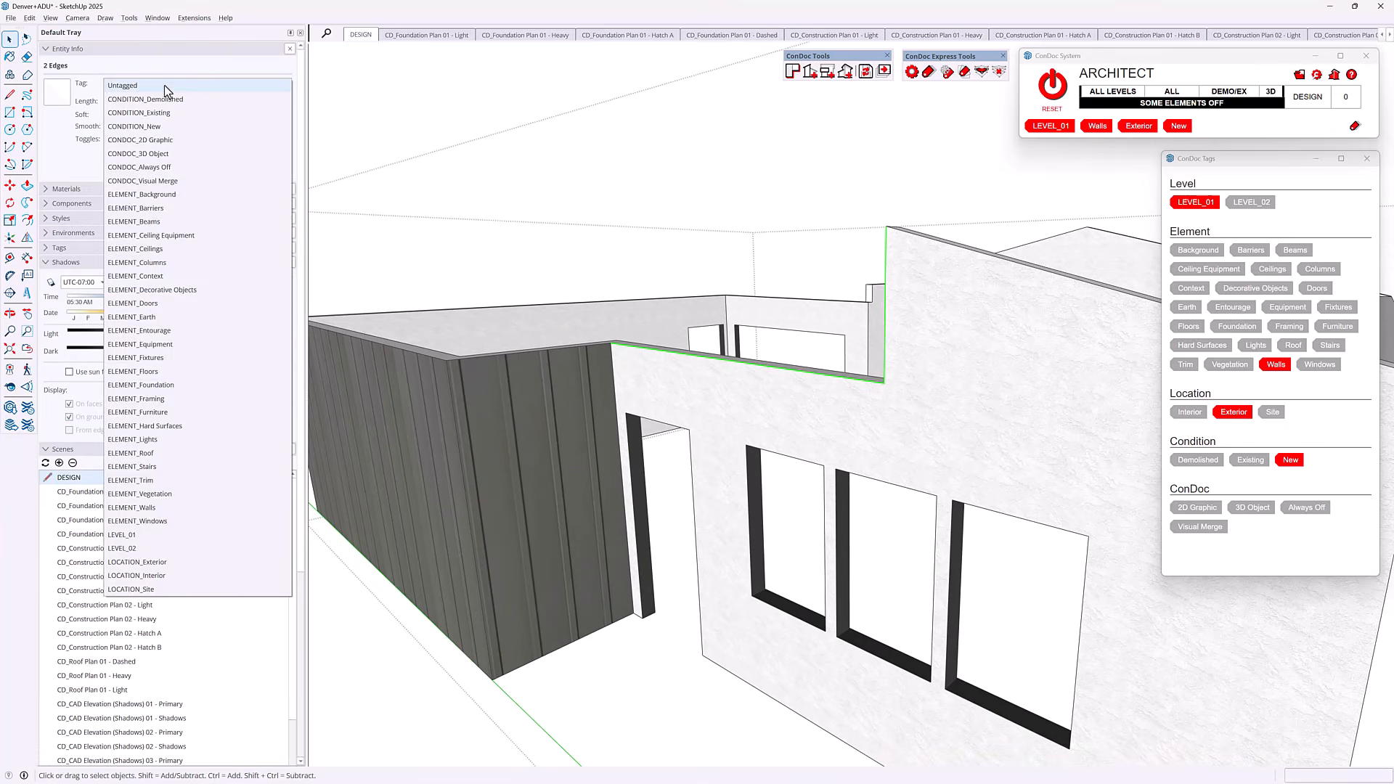
click(177, 182)
middle_drag(783, 369, 901, 224)
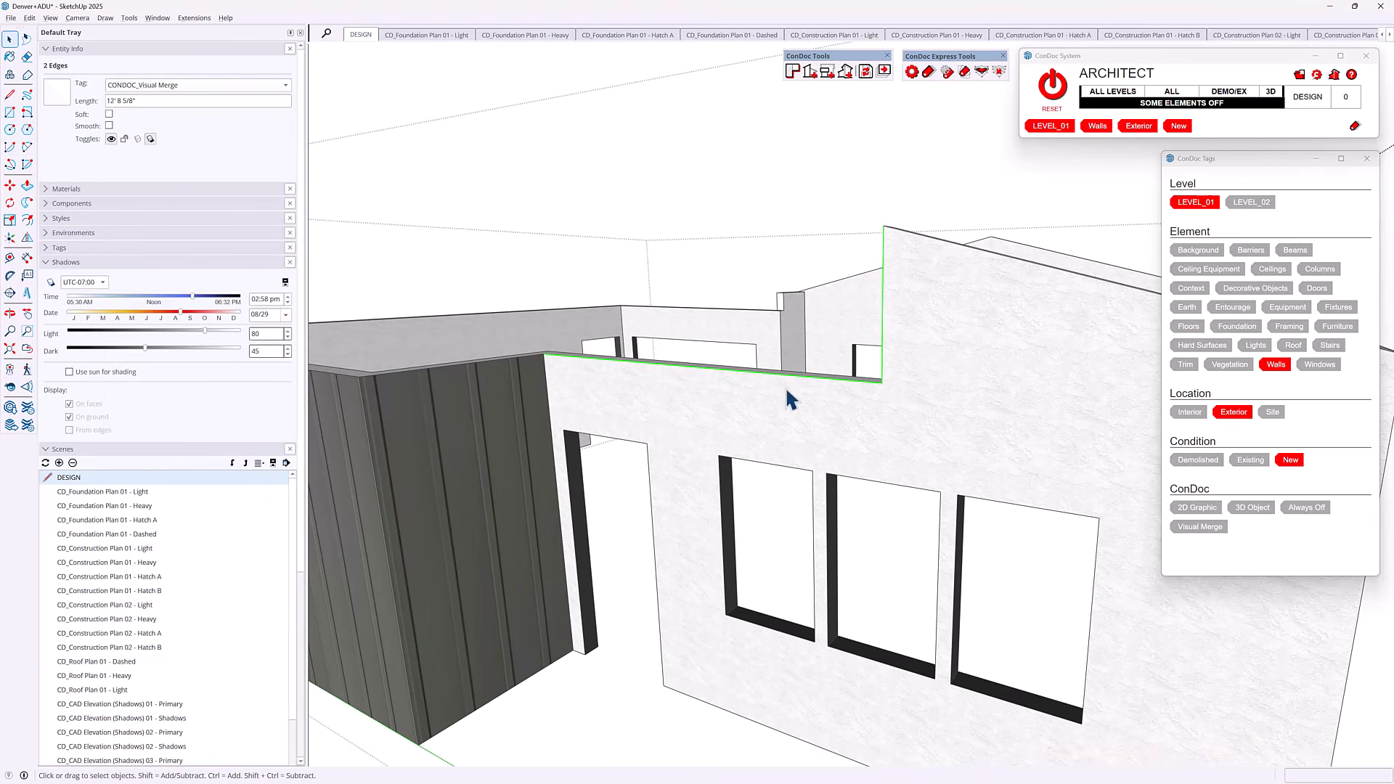
Turn off the visibility of the CONDOC_Visual Merge tag and check the patio wall's step without its tagged edges.
click(73, 251)
scroll(132, 490, down, 3)
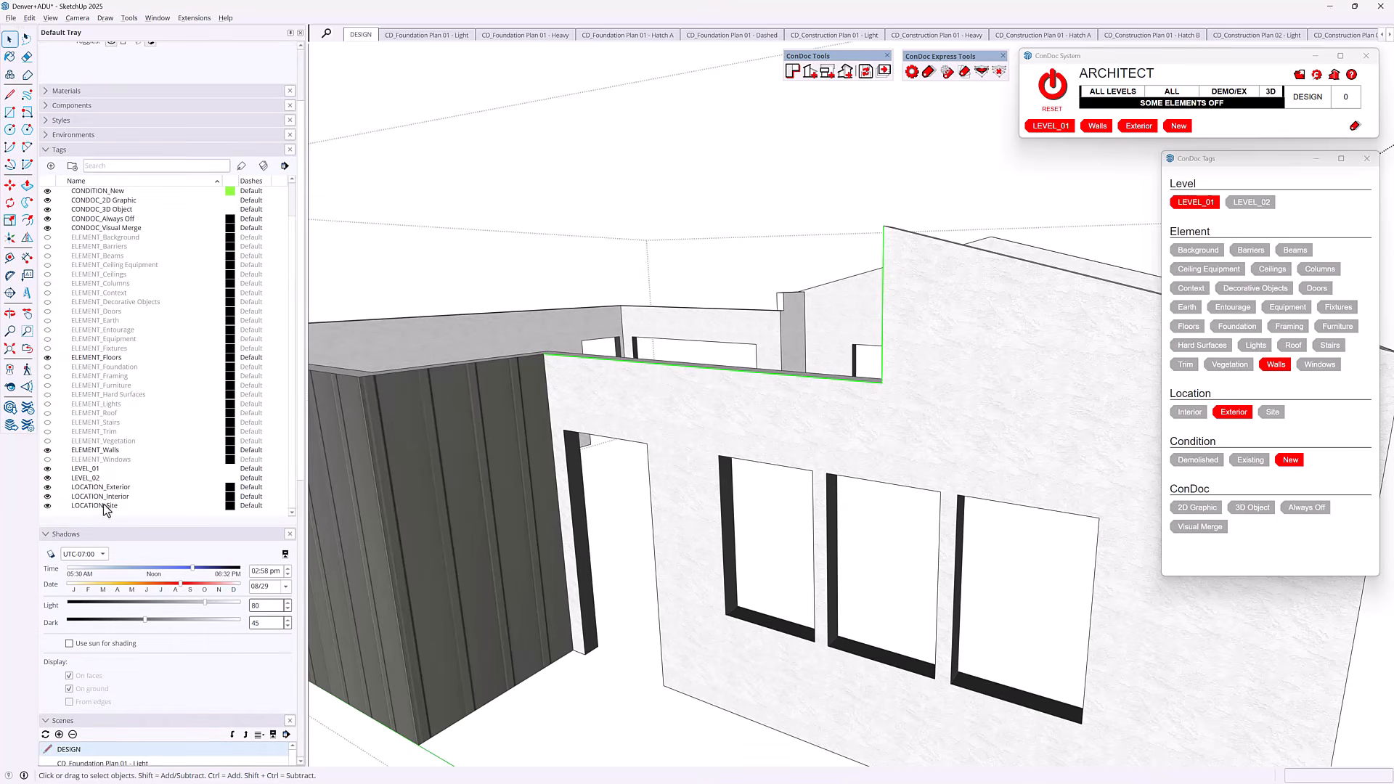
scroll(125, 393, up, 1)
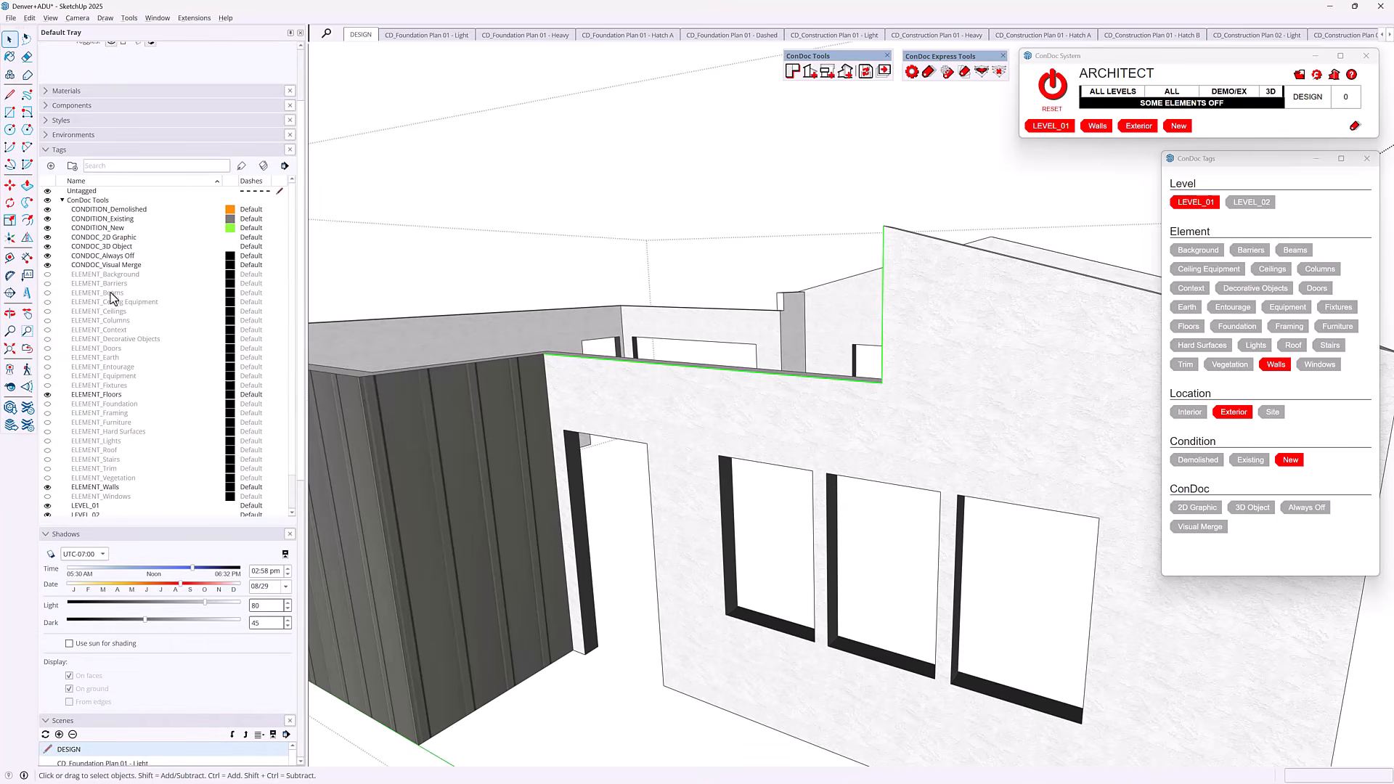
click(48, 265)
middle_drag(879, 361, 899, 349)
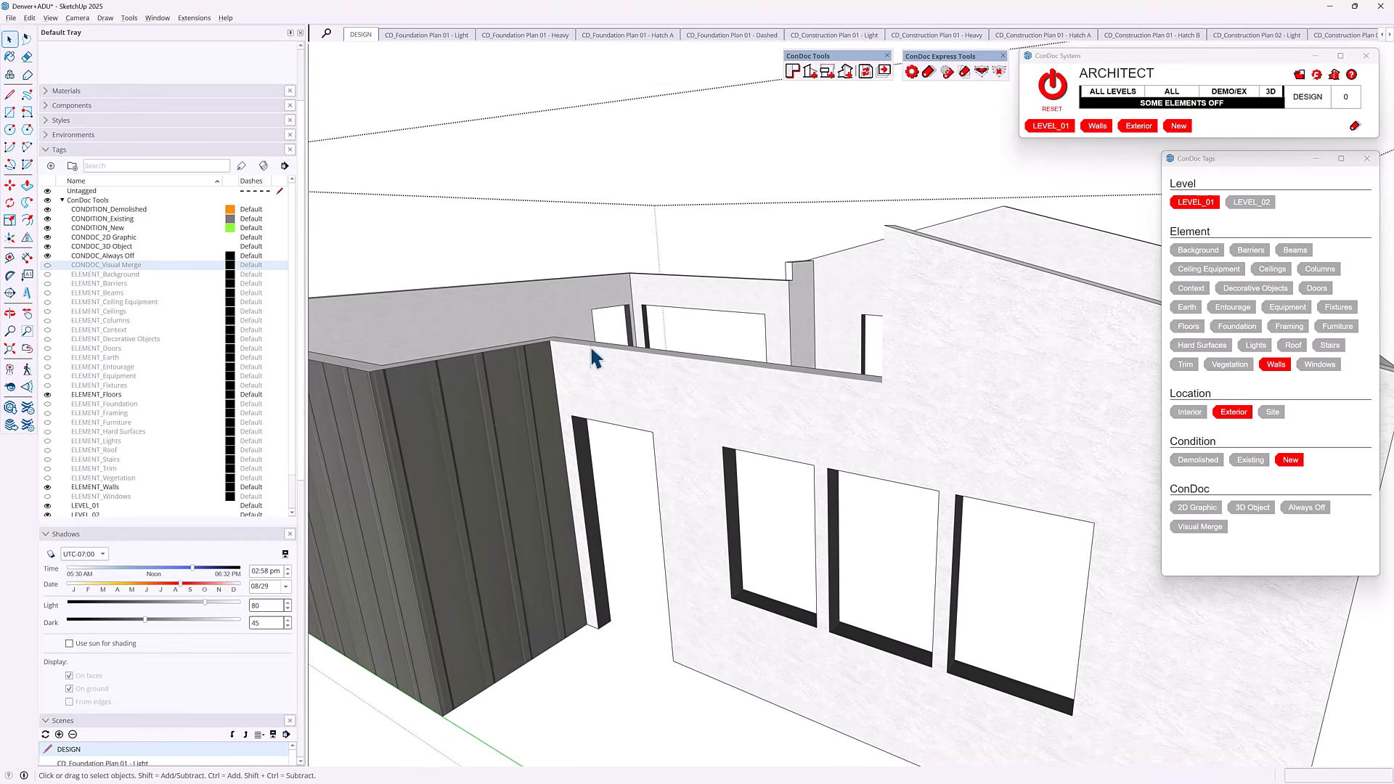
middle_drag(595, 352, 887, 358)
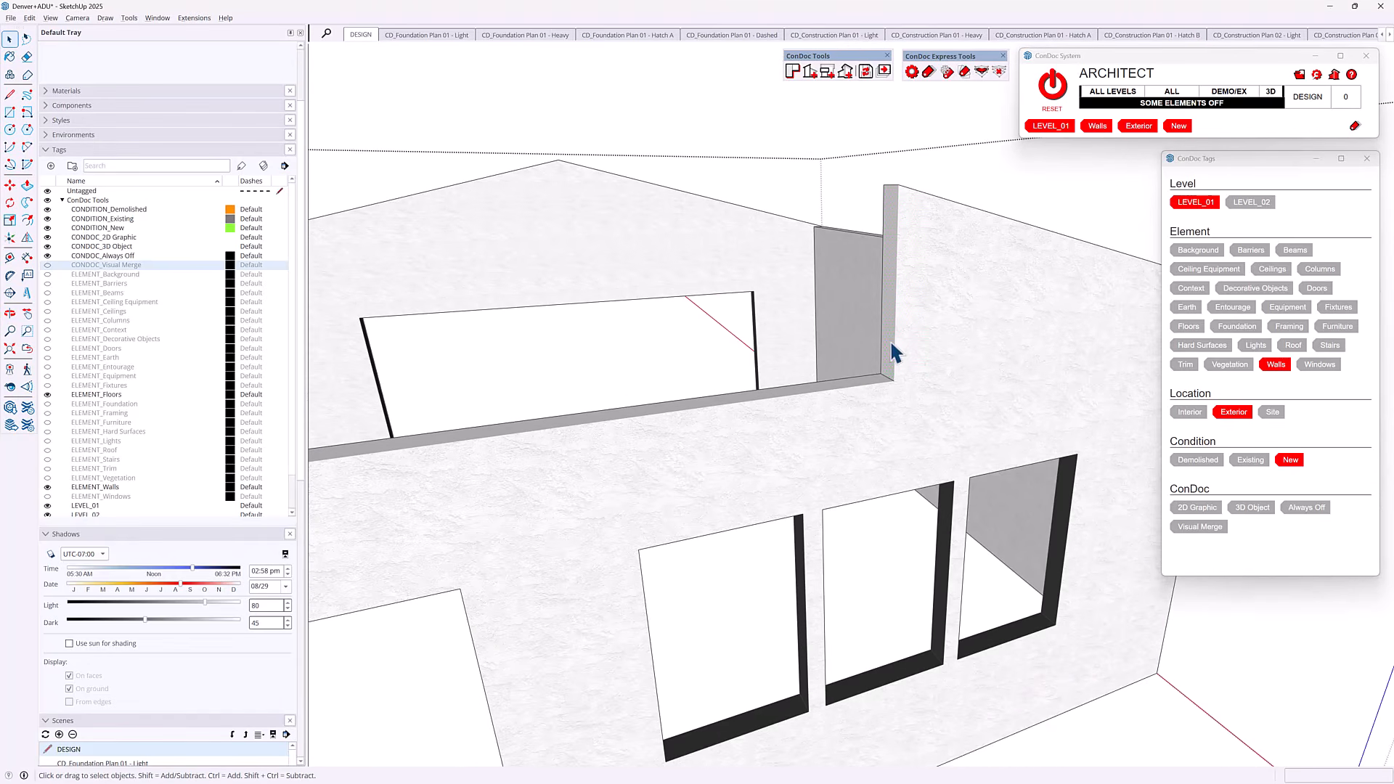
Assign CONDOC_Visual Merge to the thin end faces along the LEVEL_01 patio wall's step and close the group.
scroll(890, 378, up, 3)
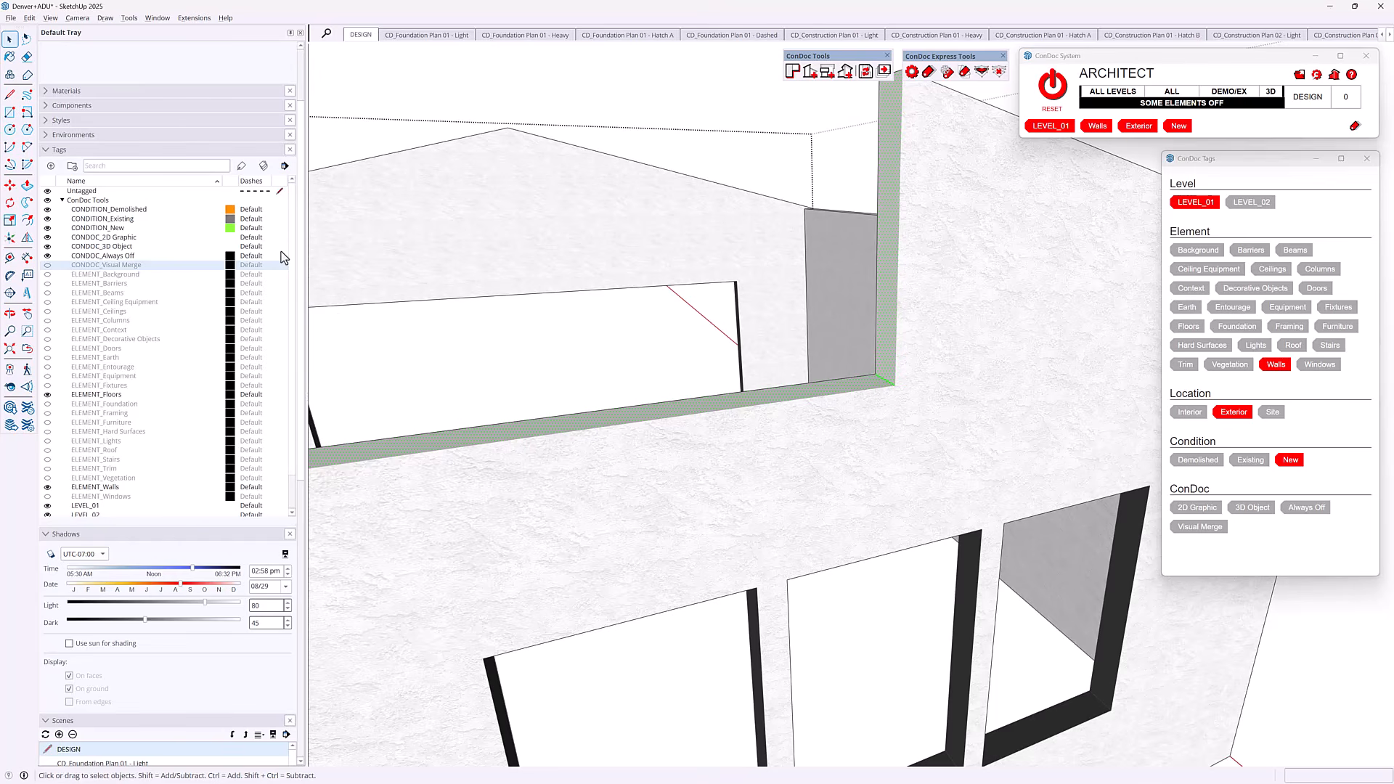
click(175, 84)
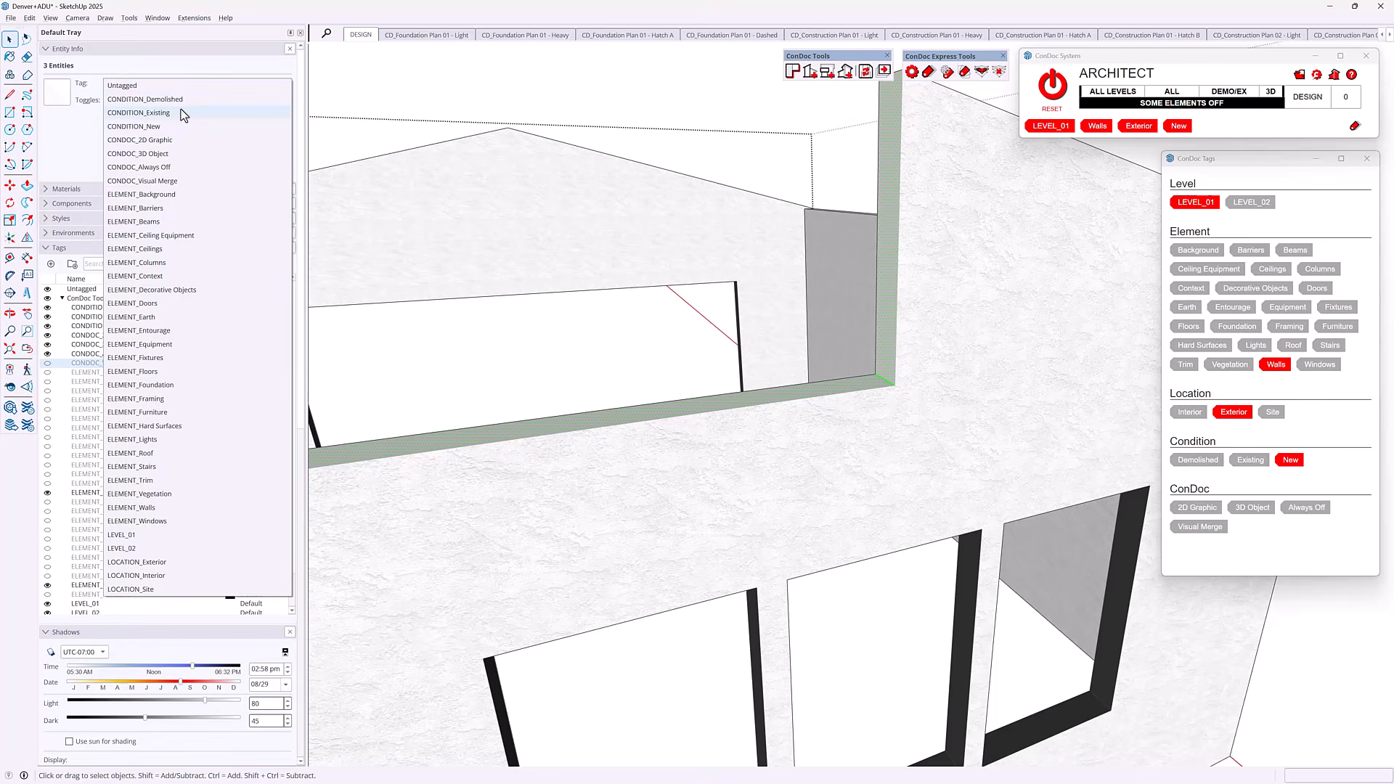
click(193, 183)
middle_drag(996, 477, 917, 439)
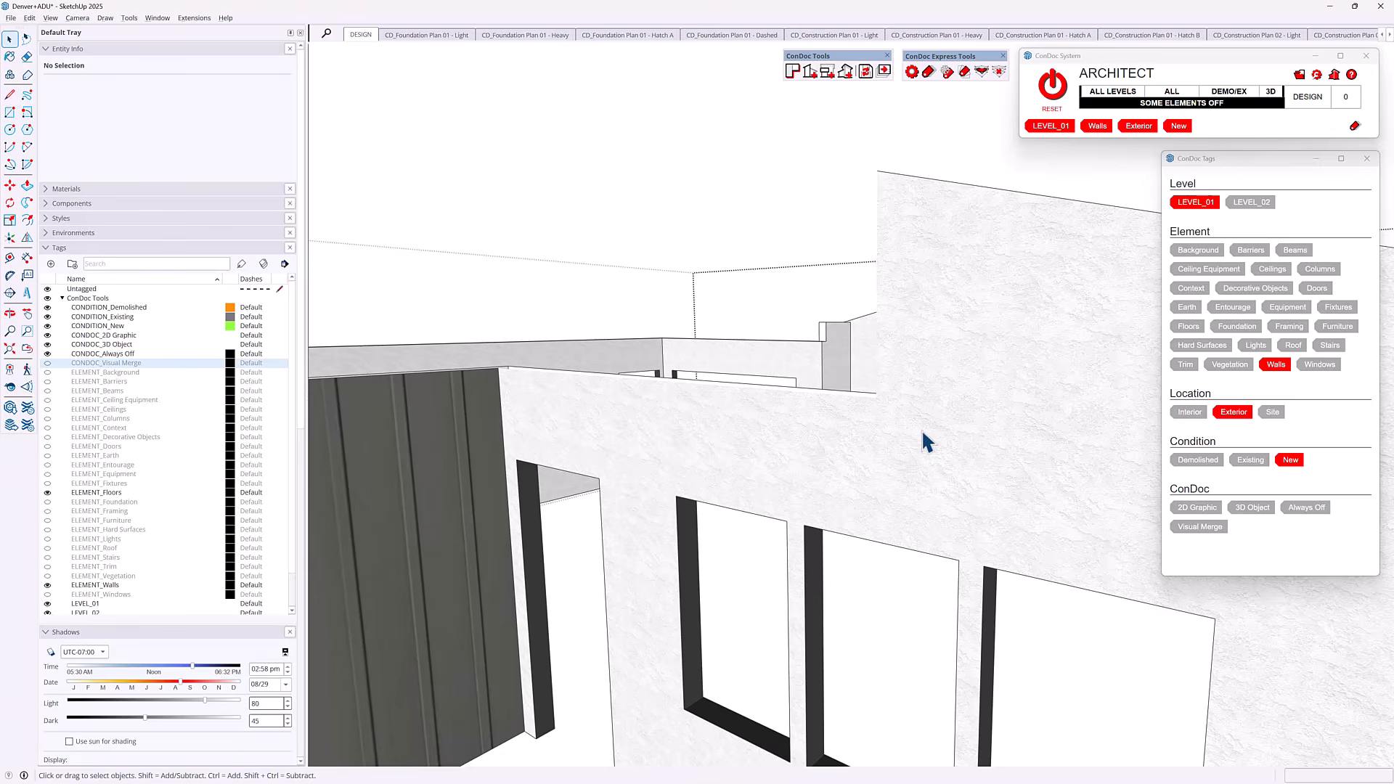
key(Escape)
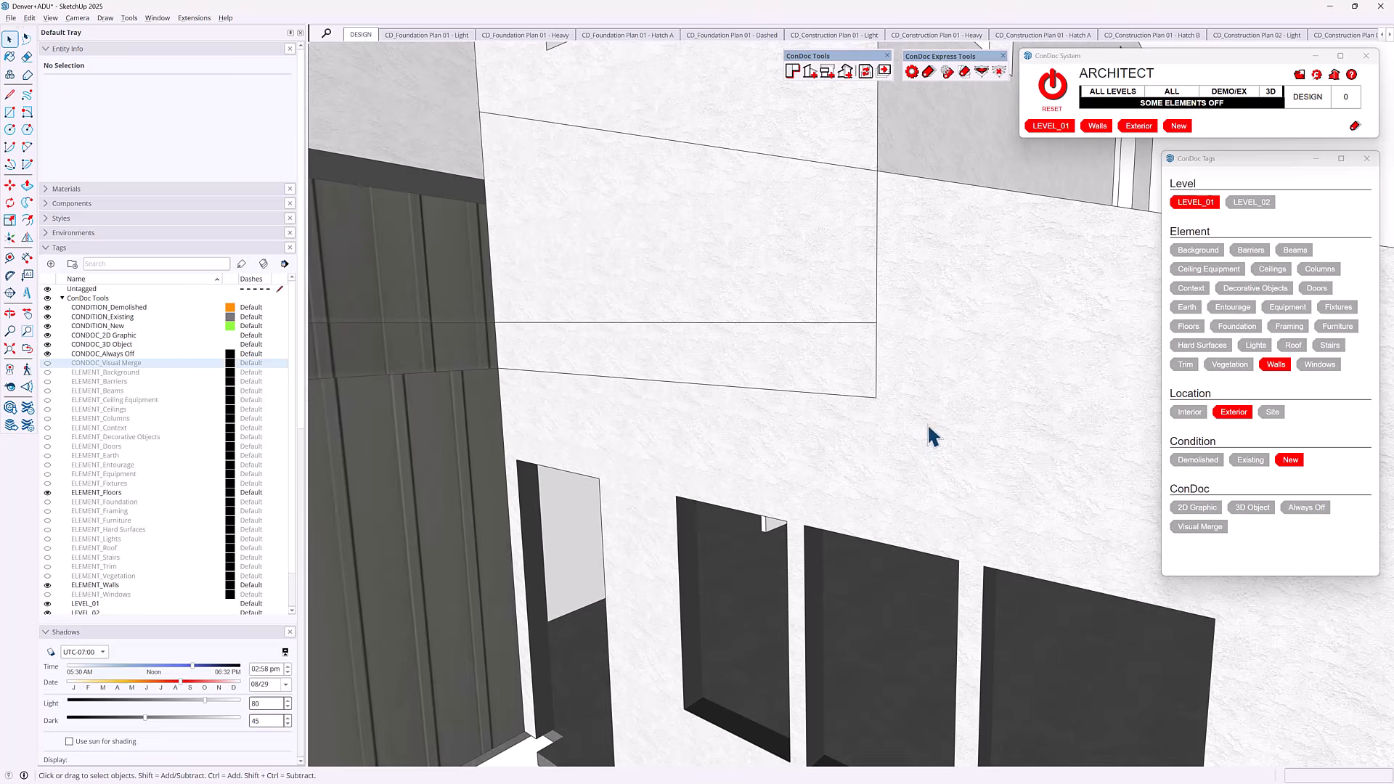
Open the LEVEL_02 exterior walls group and tag the three edges at the patio wall's lower corner as CONDOC_Visual Merge.
double_click(858, 272)
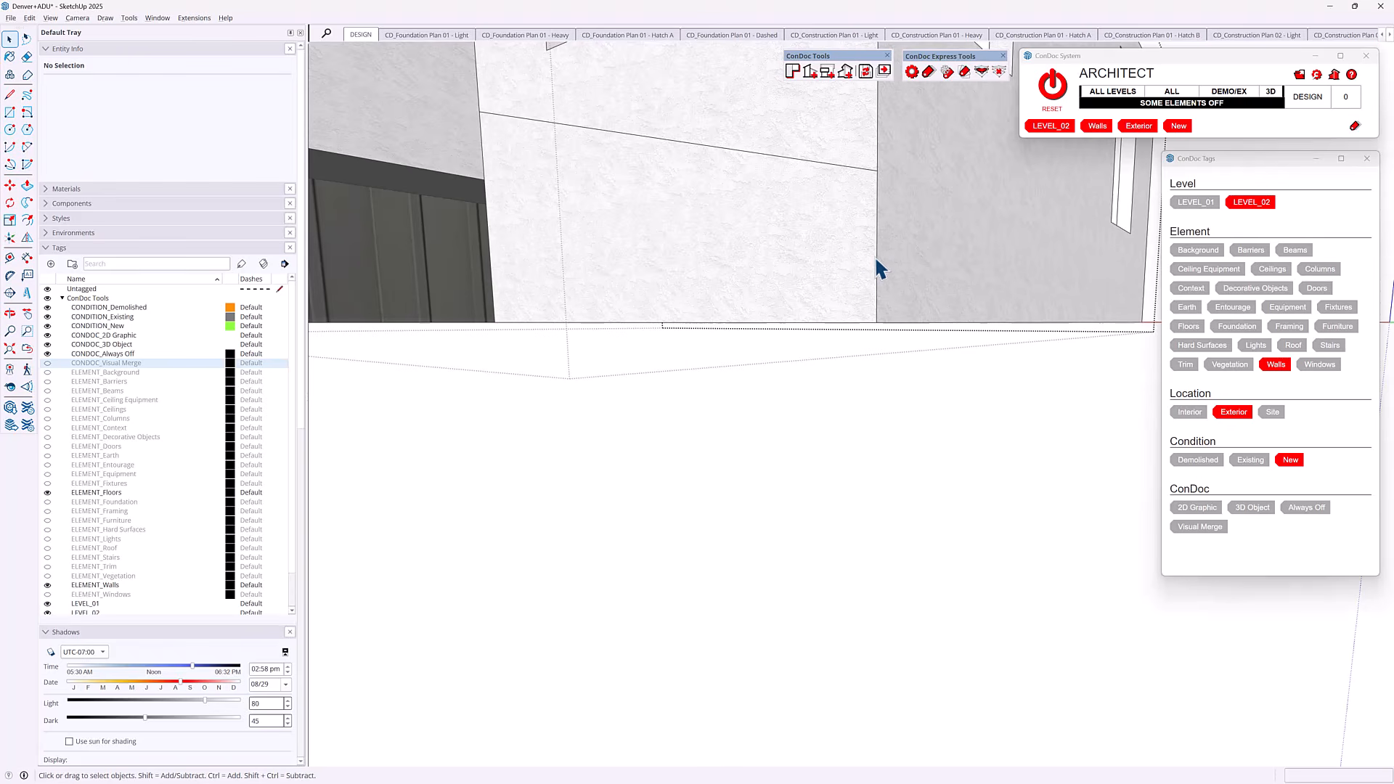
click(879, 267)
middle_drag(834, 268, 856, 333)
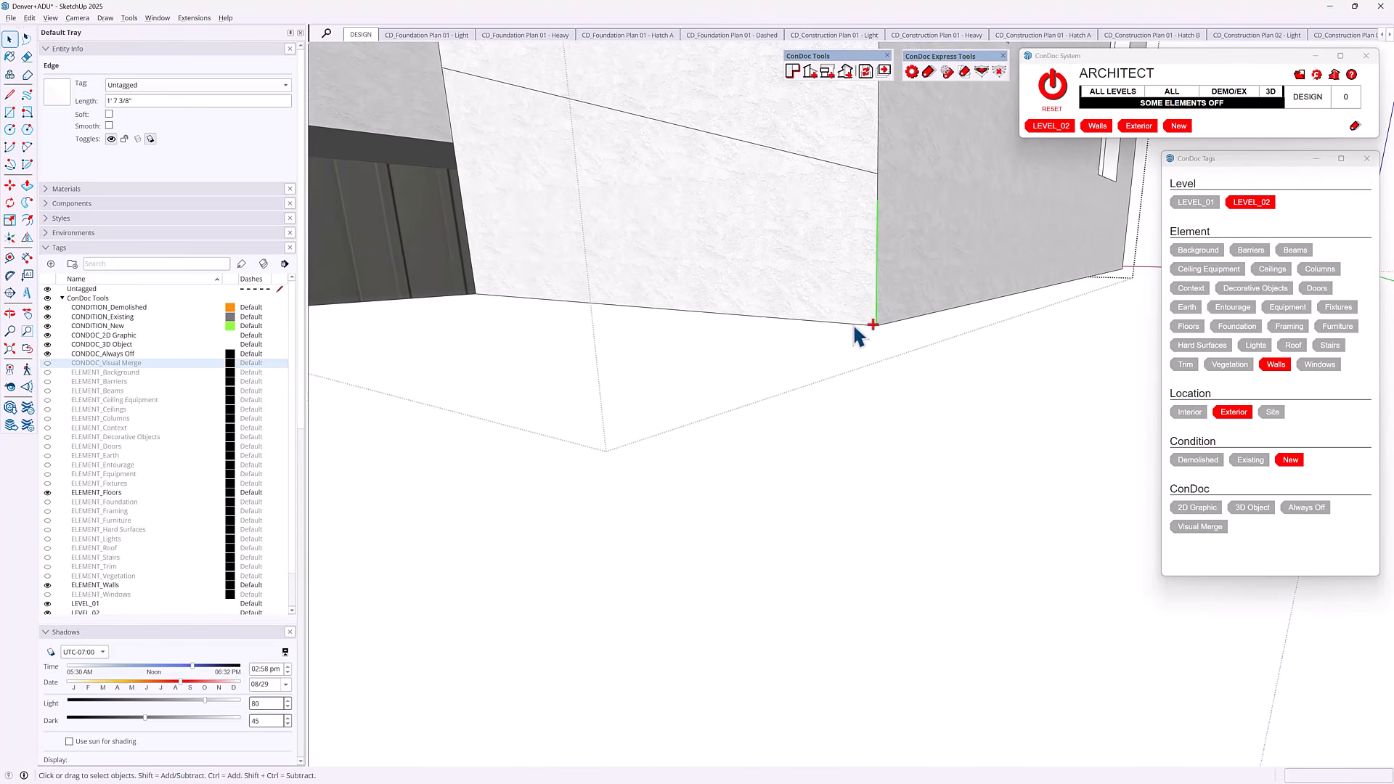
middle_drag(894, 193, 857, 118)
click(207, 86)
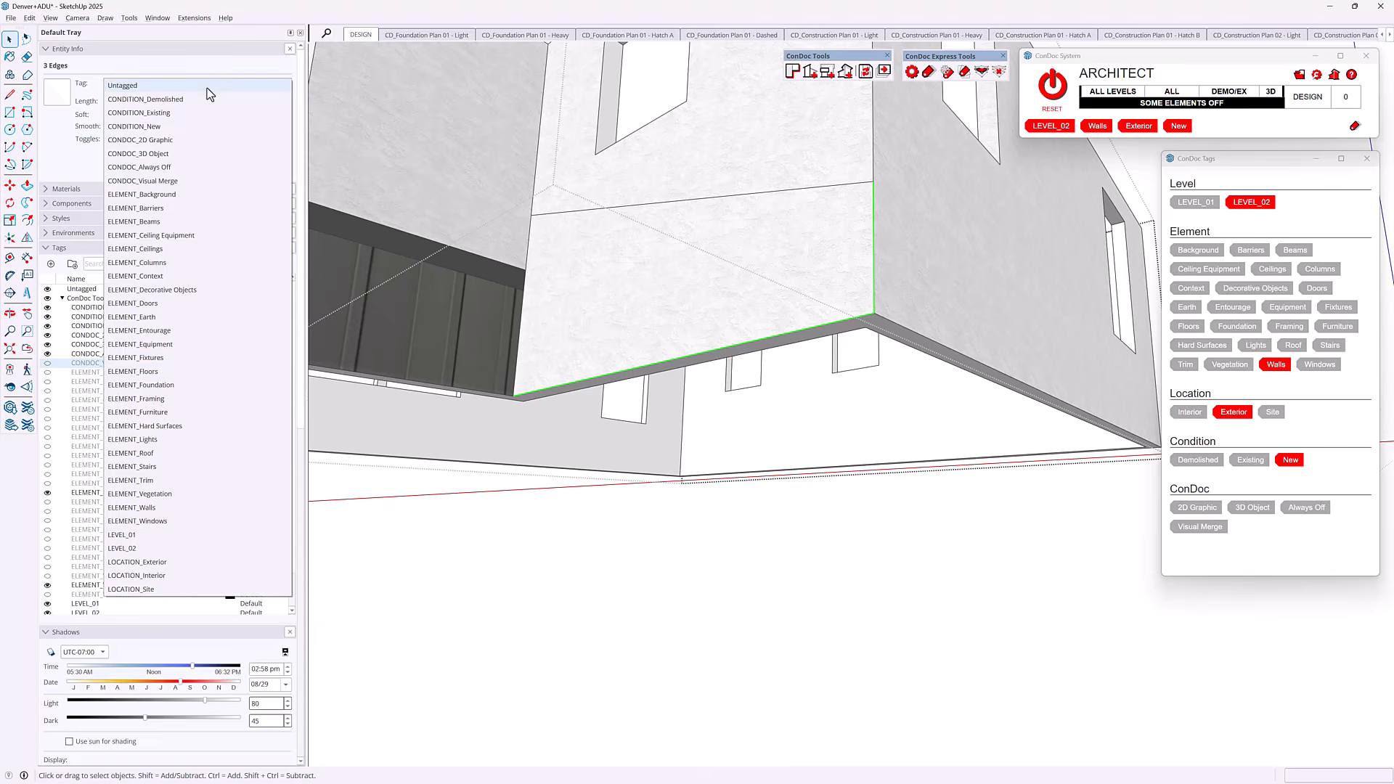
click(190, 183)
scroll(931, 380, up, 5)
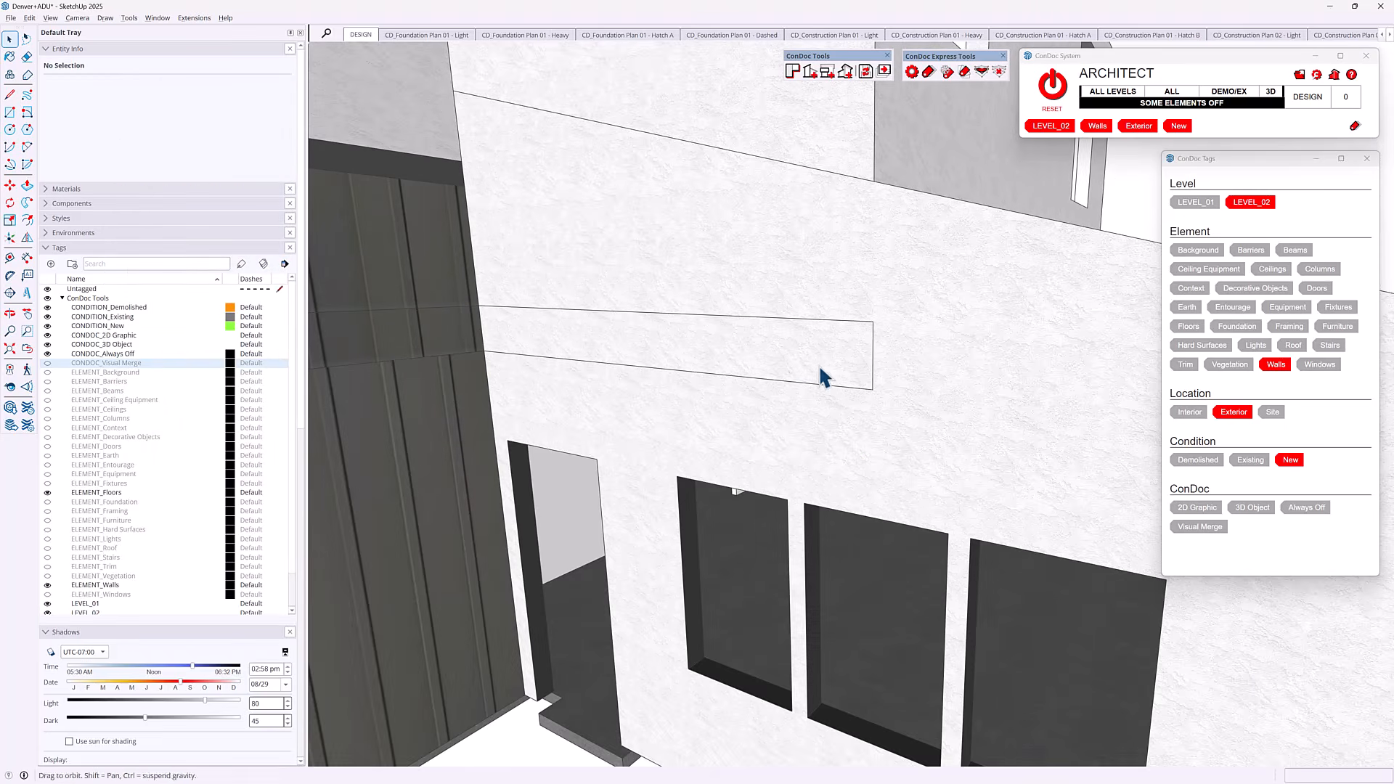
Open the LEVEL_02 floor group, tag the three edges of its white patio-side face as CONDOC_Visual Merge, and close the group.
double_click(790, 349)
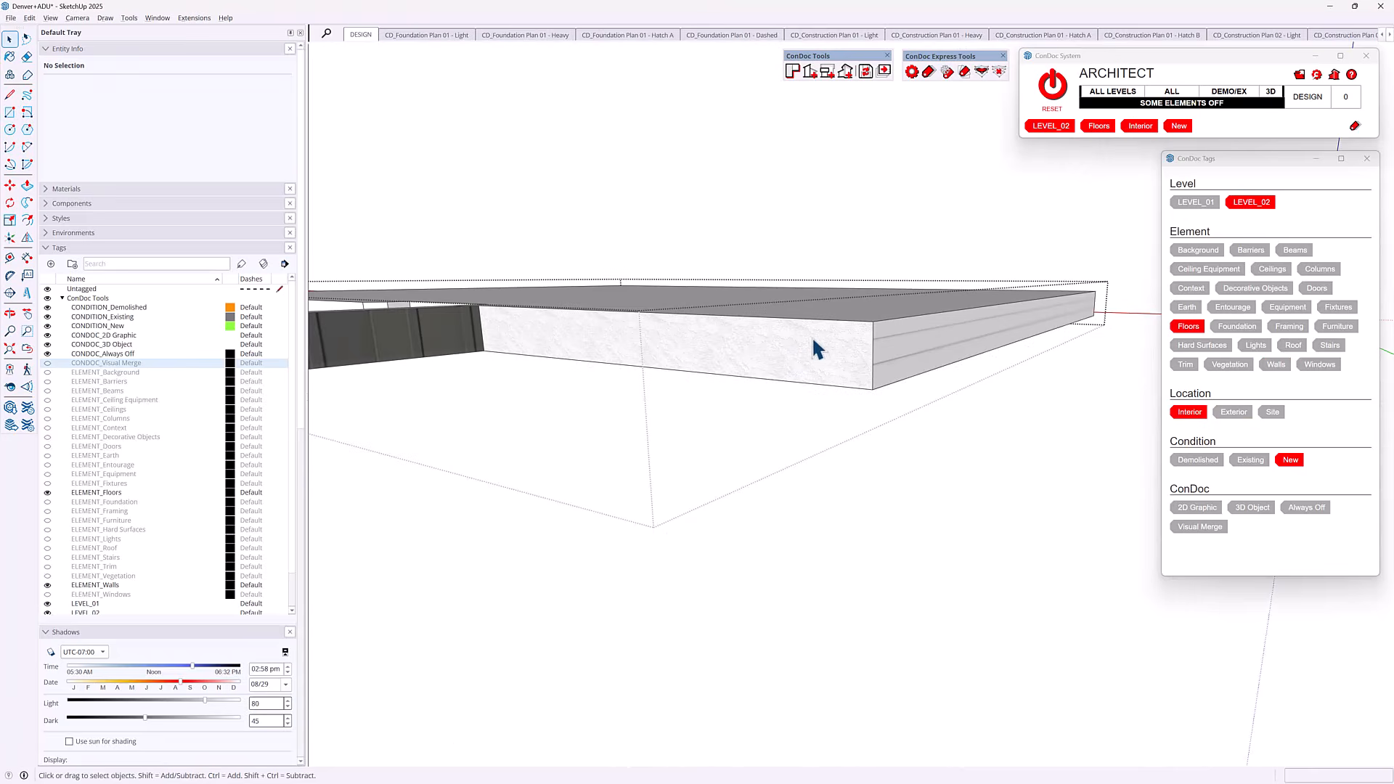
click(868, 328)
shift+click(832, 386)
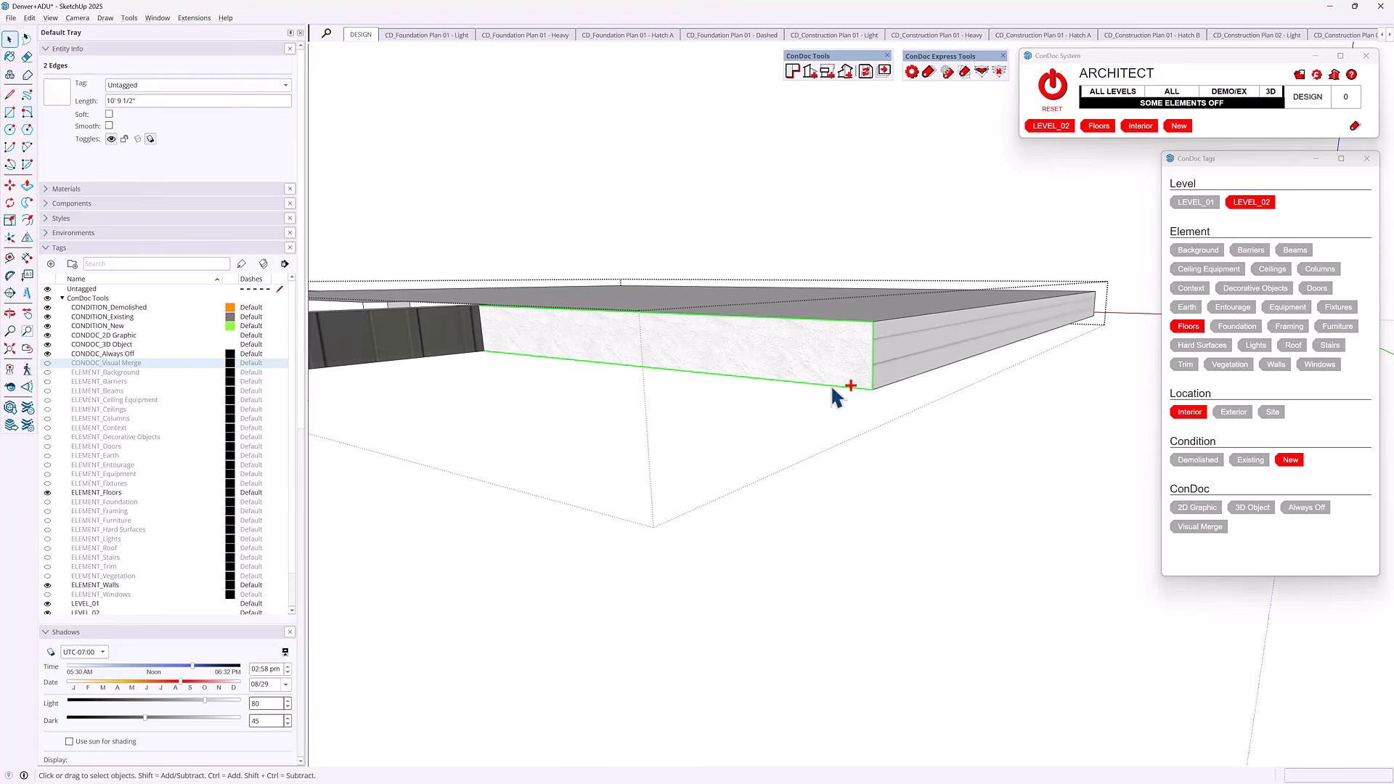
click(145, 89)
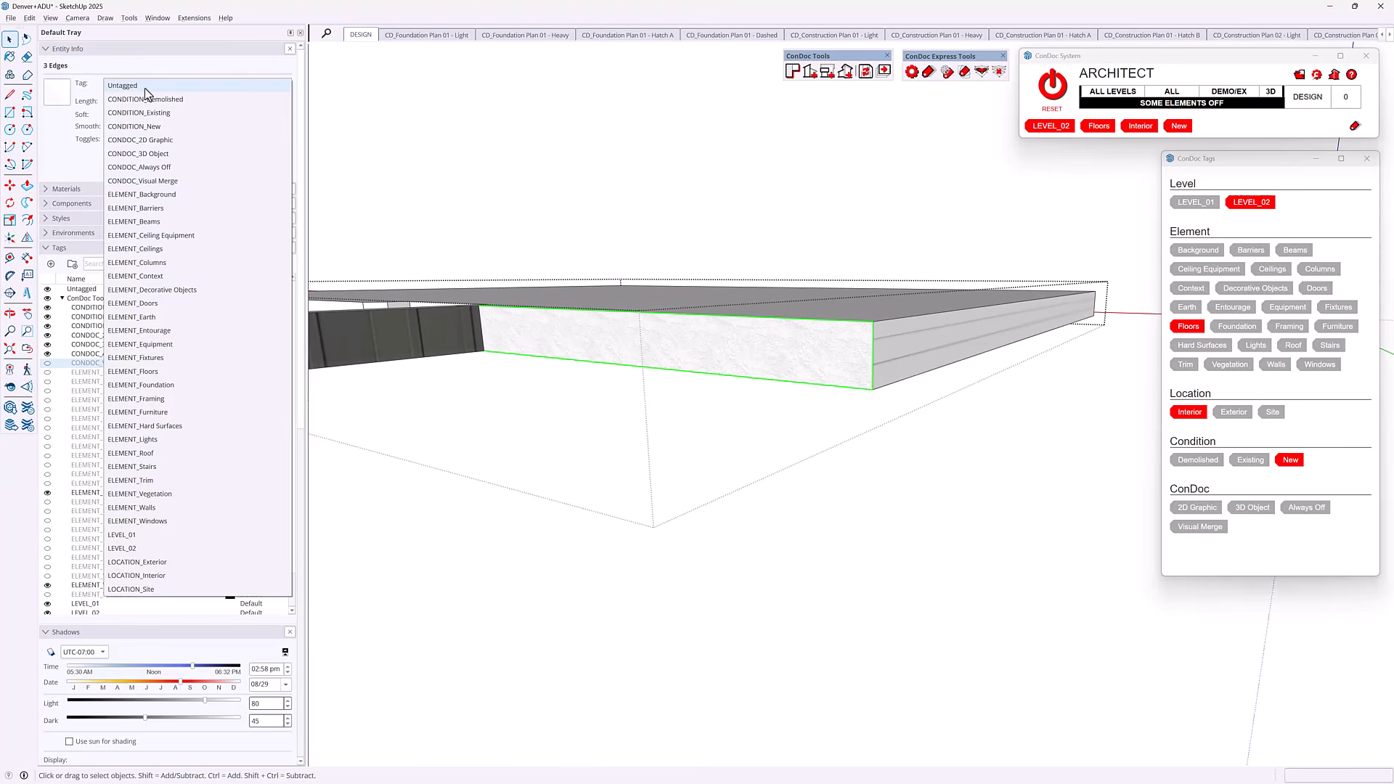
click(176, 175)
key(o)
middle_drag(871, 358, 889, 370)
key(Escape)
scroll(889, 370, down, 6)
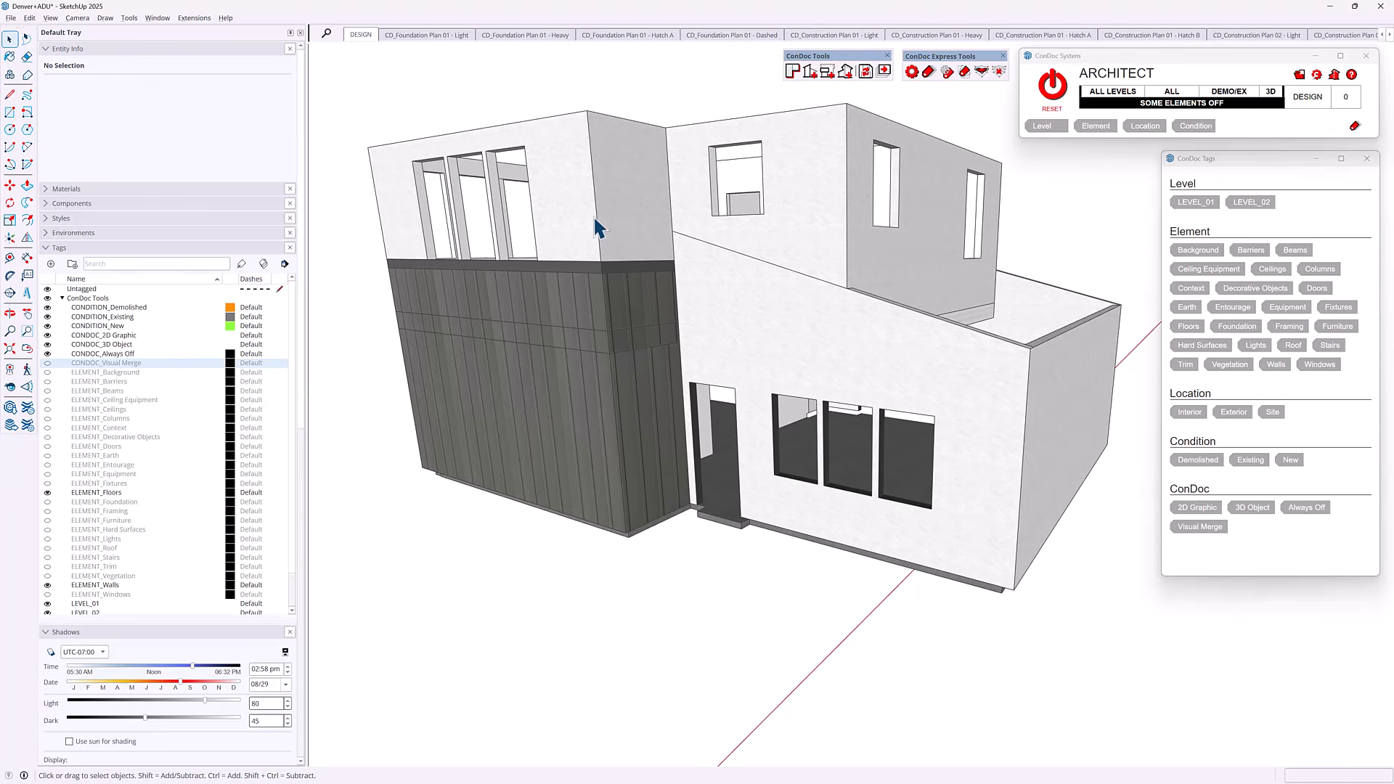
Load the CD_Sketch Exterior Perspective 02 - Primary scene and examine the lines on the patio wall and siding corner.
click(86, 249)
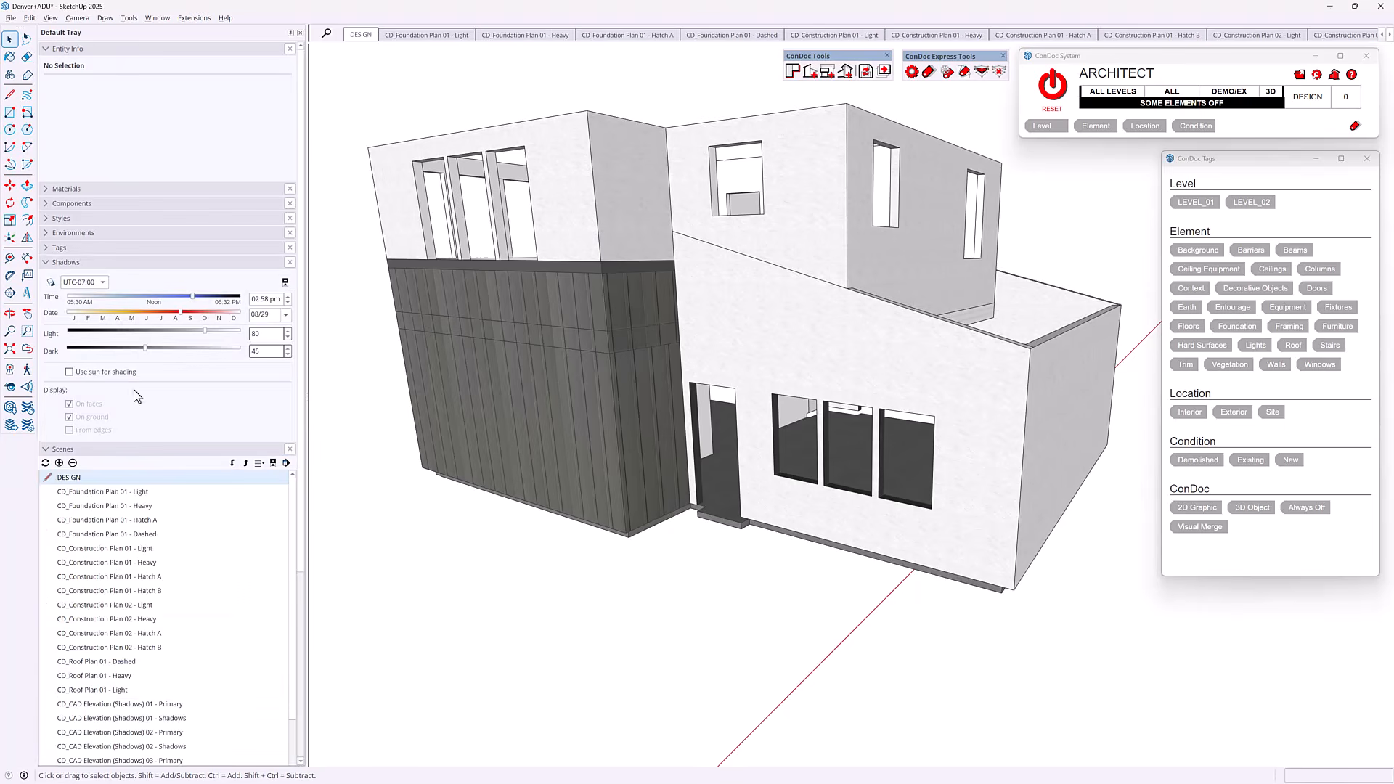
scroll(189, 568, down, 5)
double_click(172, 560)
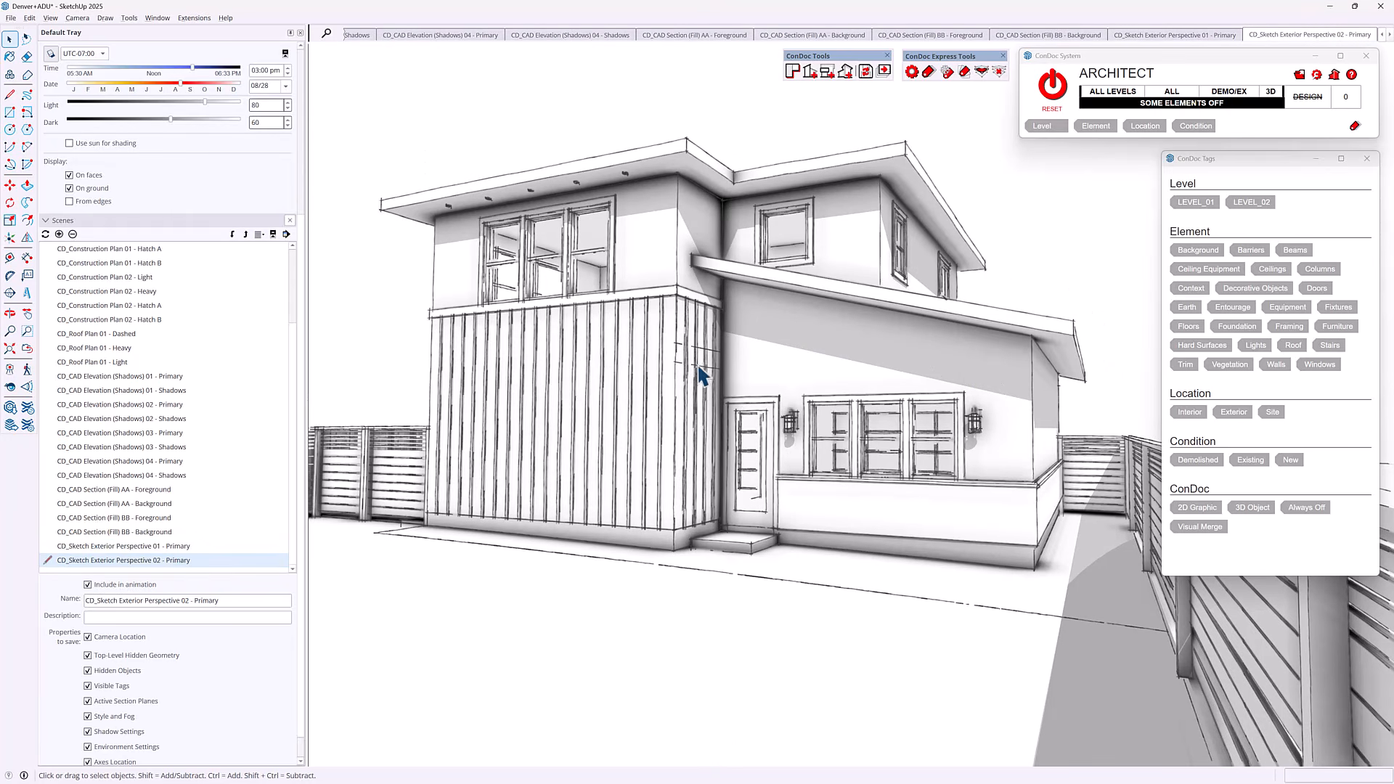
scroll(679, 348, up, 3)
scroll(684, 350, up, 3)
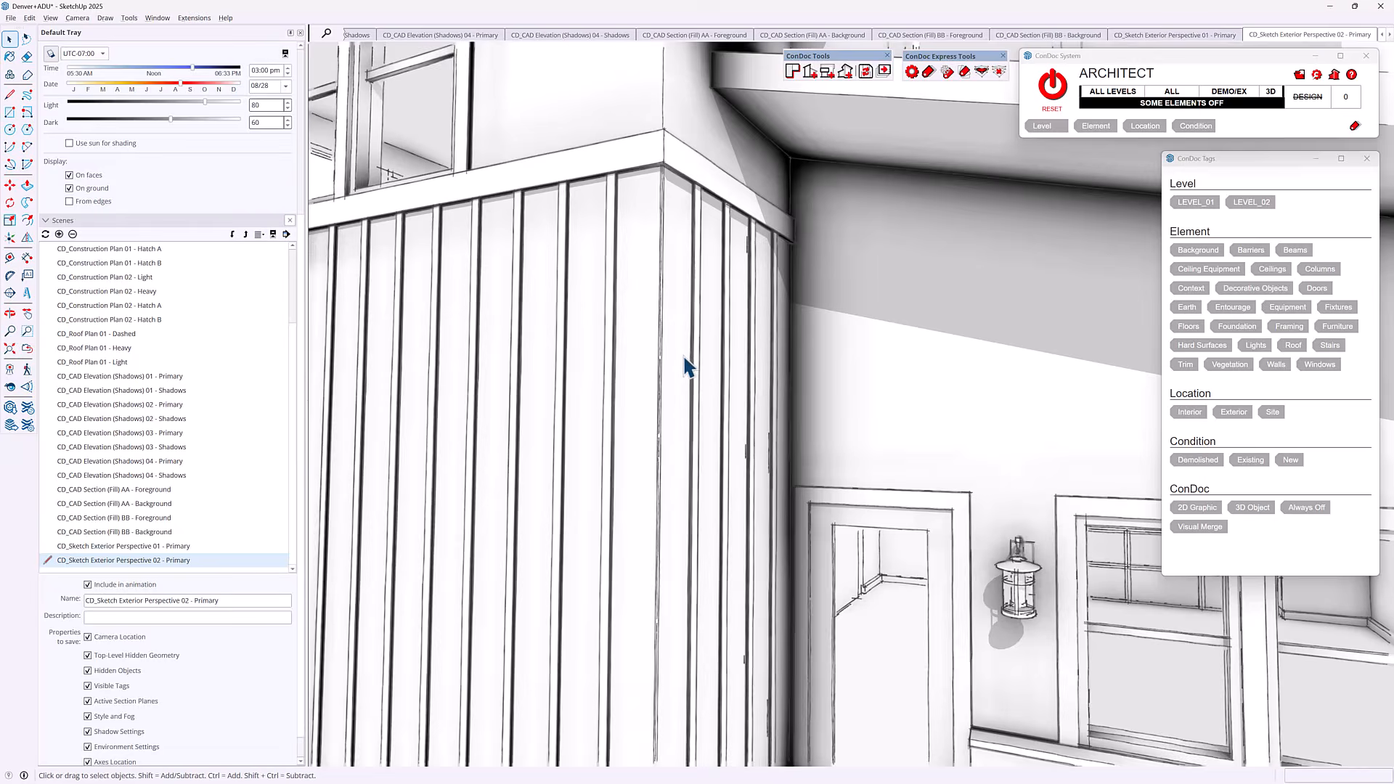
scroll(686, 359, up, 2)
middle_drag(661, 367, 806, 348)
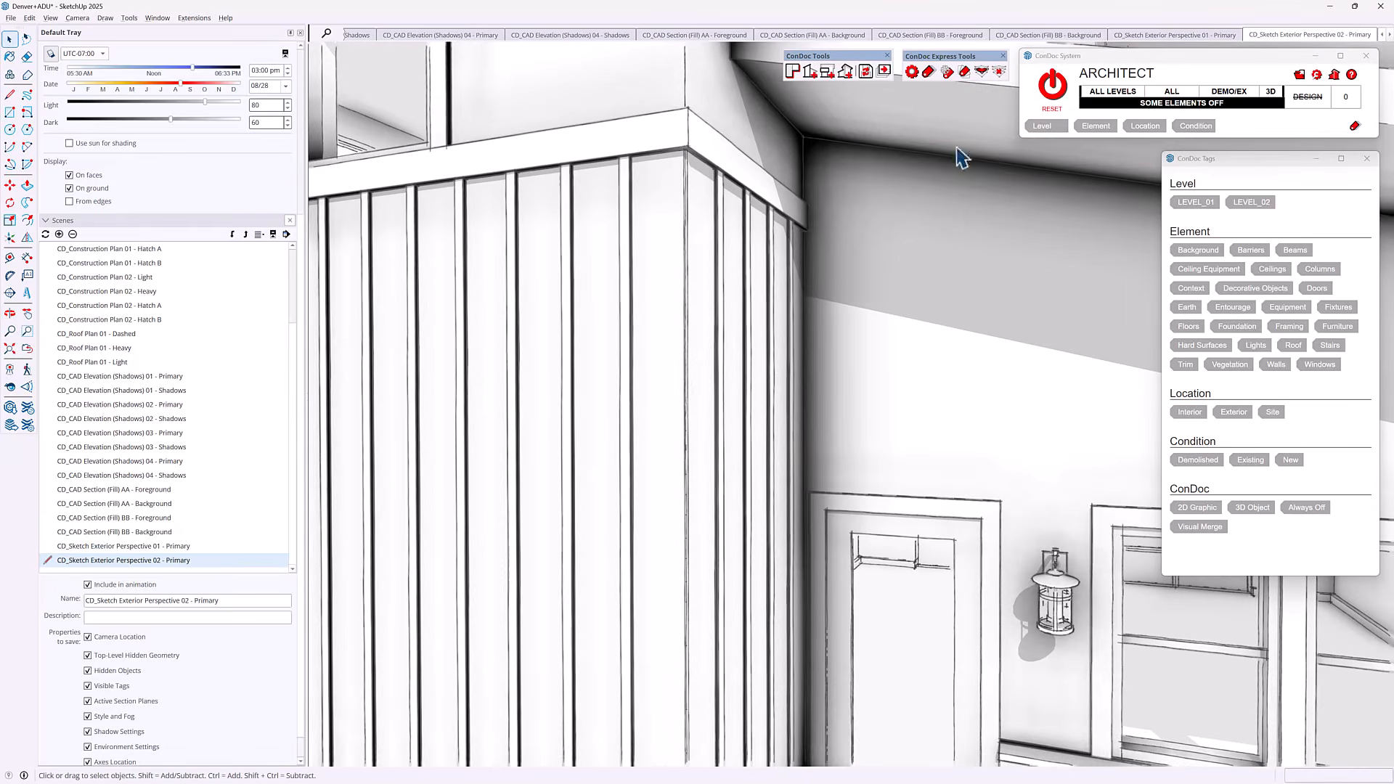
click(1314, 35)
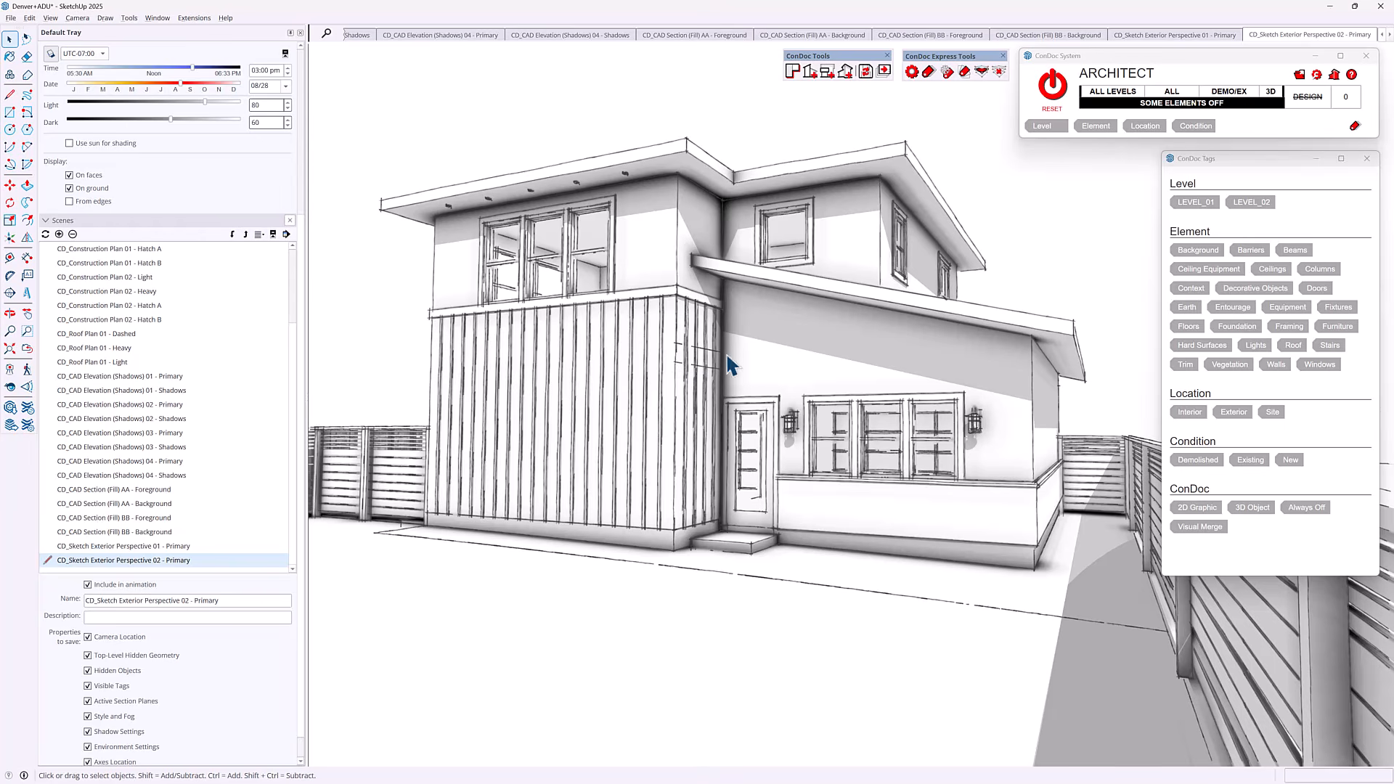
Reset to the DESIGN scene and hide the elements covering the siding corner, including the trellis and the beams.
click(1053, 89)
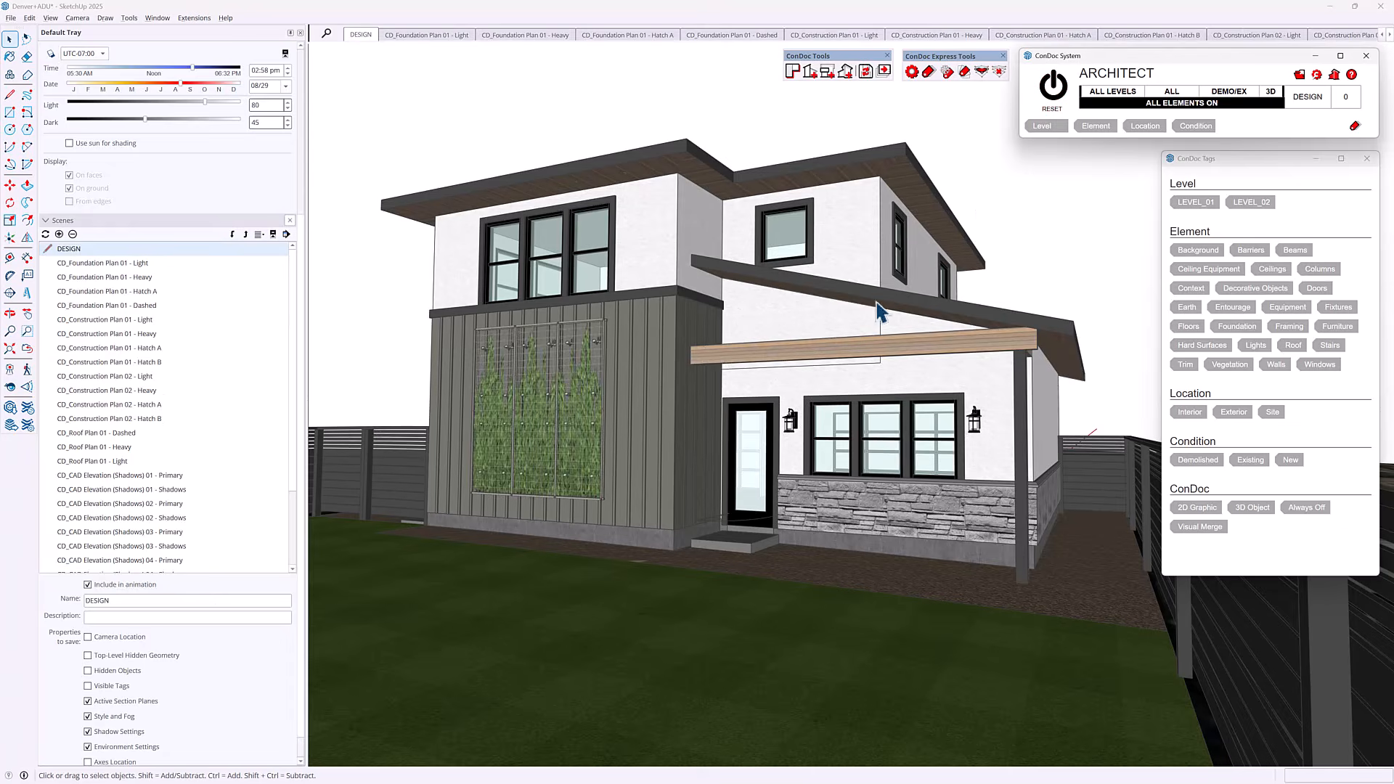
scroll(691, 350, up, 4)
middle_drag(708, 314, 698, 366)
scroll(698, 367, up, 2)
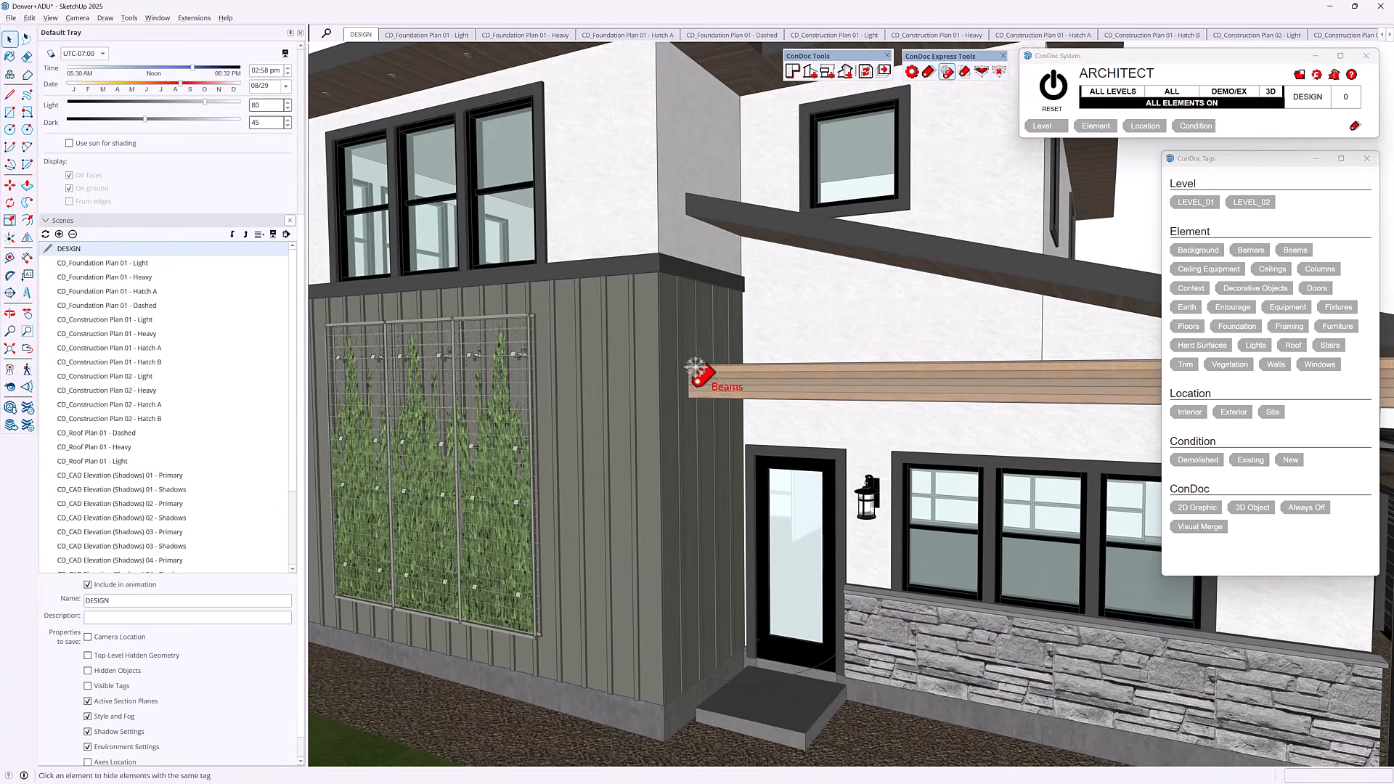
click(682, 326)
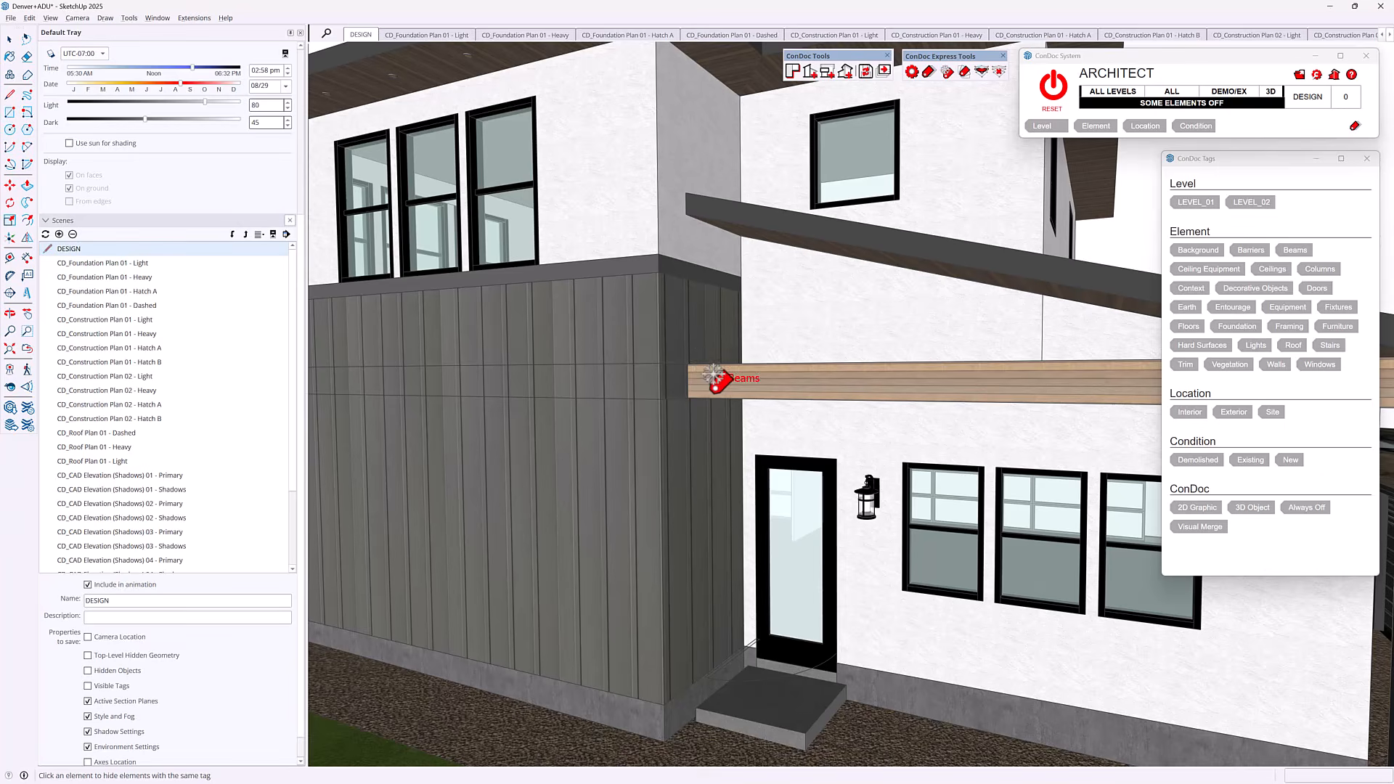
click(711, 377)
key(space)
Open the LEVEL_02 floor group behind the siding and select its side faces at the corner.
scroll(679, 389, up, 3)
double_click(678, 389)
click(678, 388)
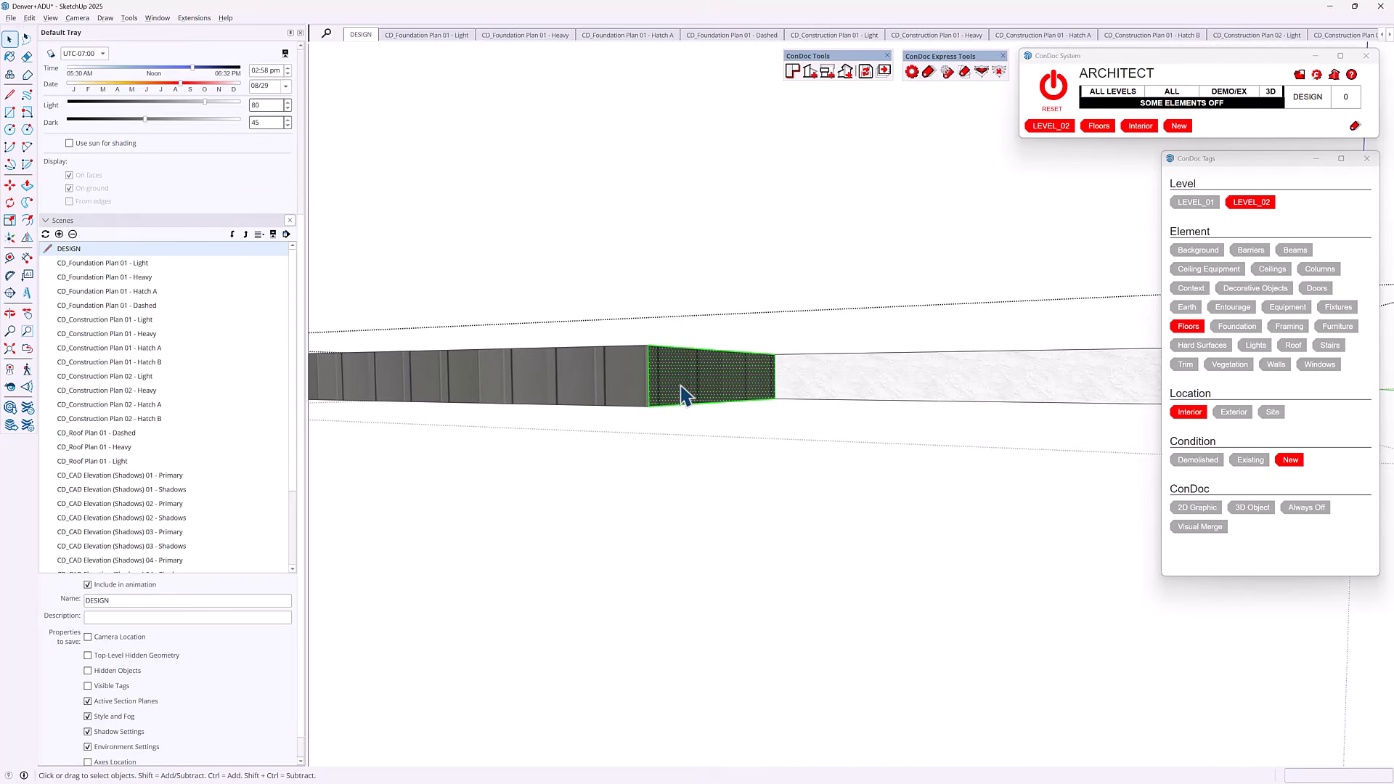
shift+click(633, 384)
scroll(738, 380, down, 3)
middle_drag(739, 380, 777, 392)
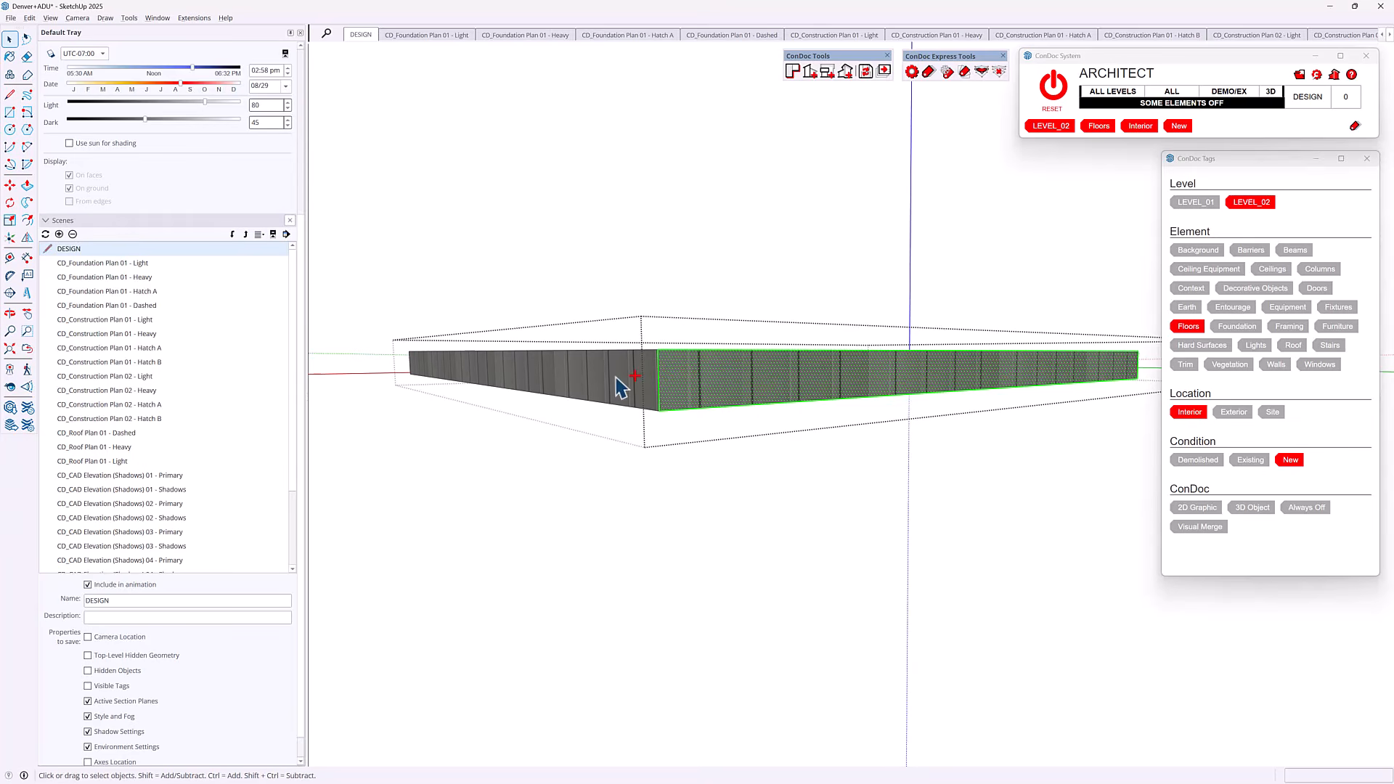
middle_drag(617, 382, 832, 339)
Tag the four top and bottom edges of the LEVEL_02 floor's siding faces as CONDOC_Visual Merge and close the group.
click(832, 340)
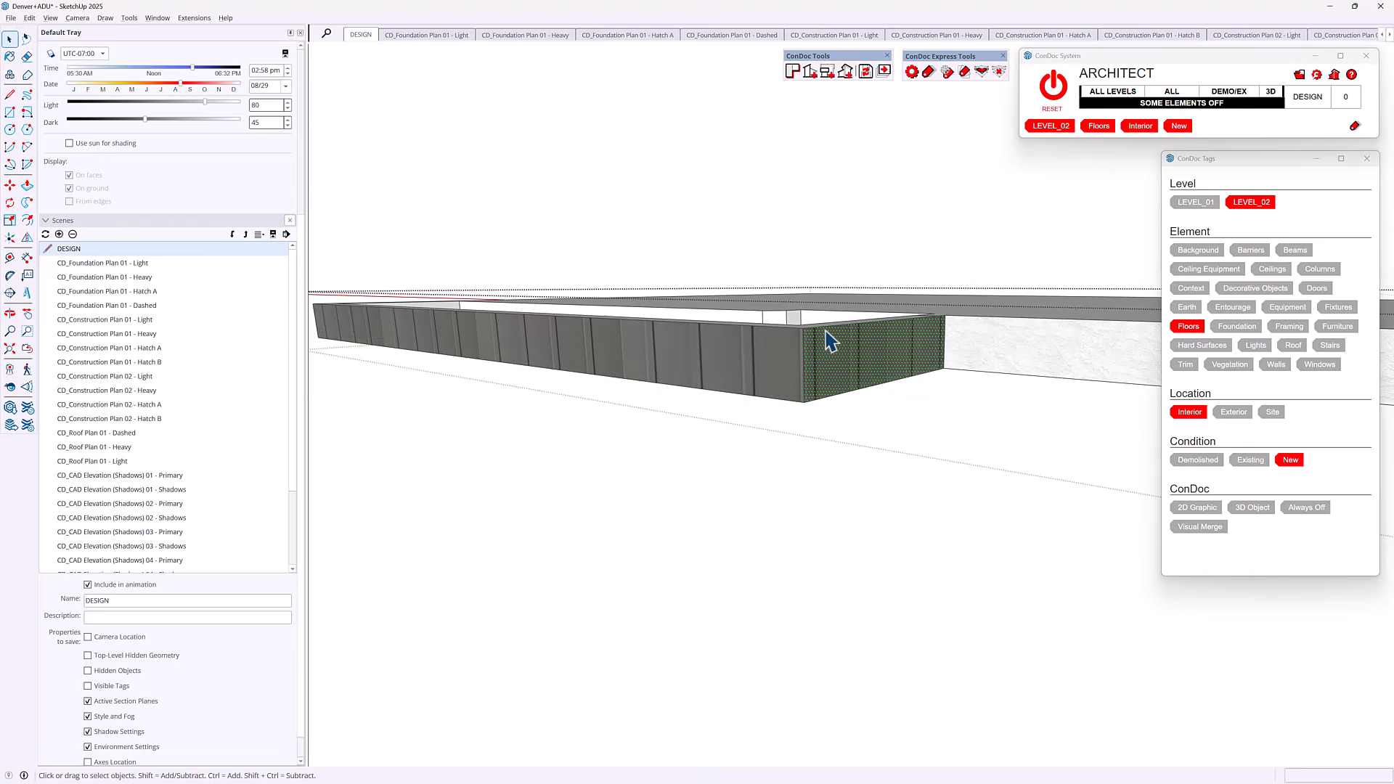
click(797, 328)
ctrl+click(820, 327)
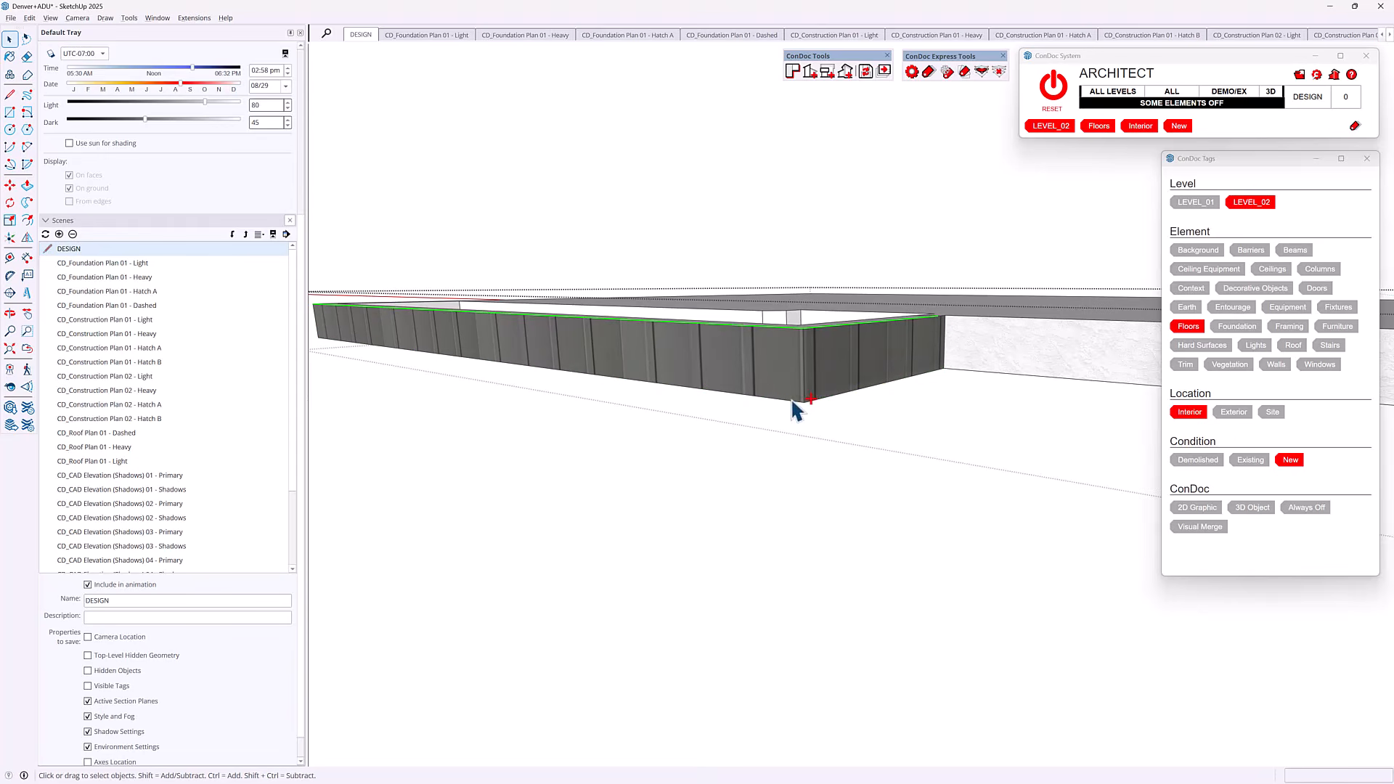
ctrl+click(791, 401)
scroll(164, 115, up, 5)
click(142, 85)
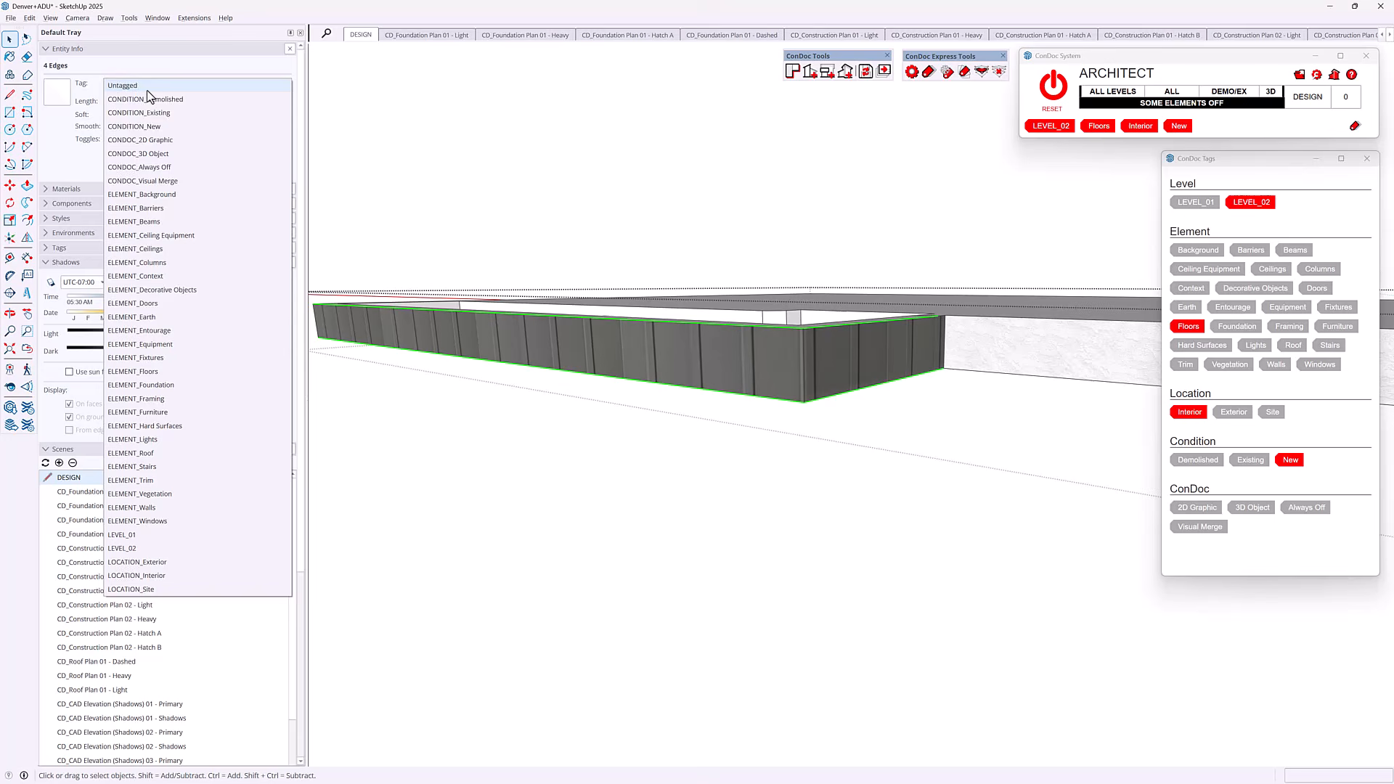
click(177, 182)
scroll(808, 374, down, 1)
key(Escape)
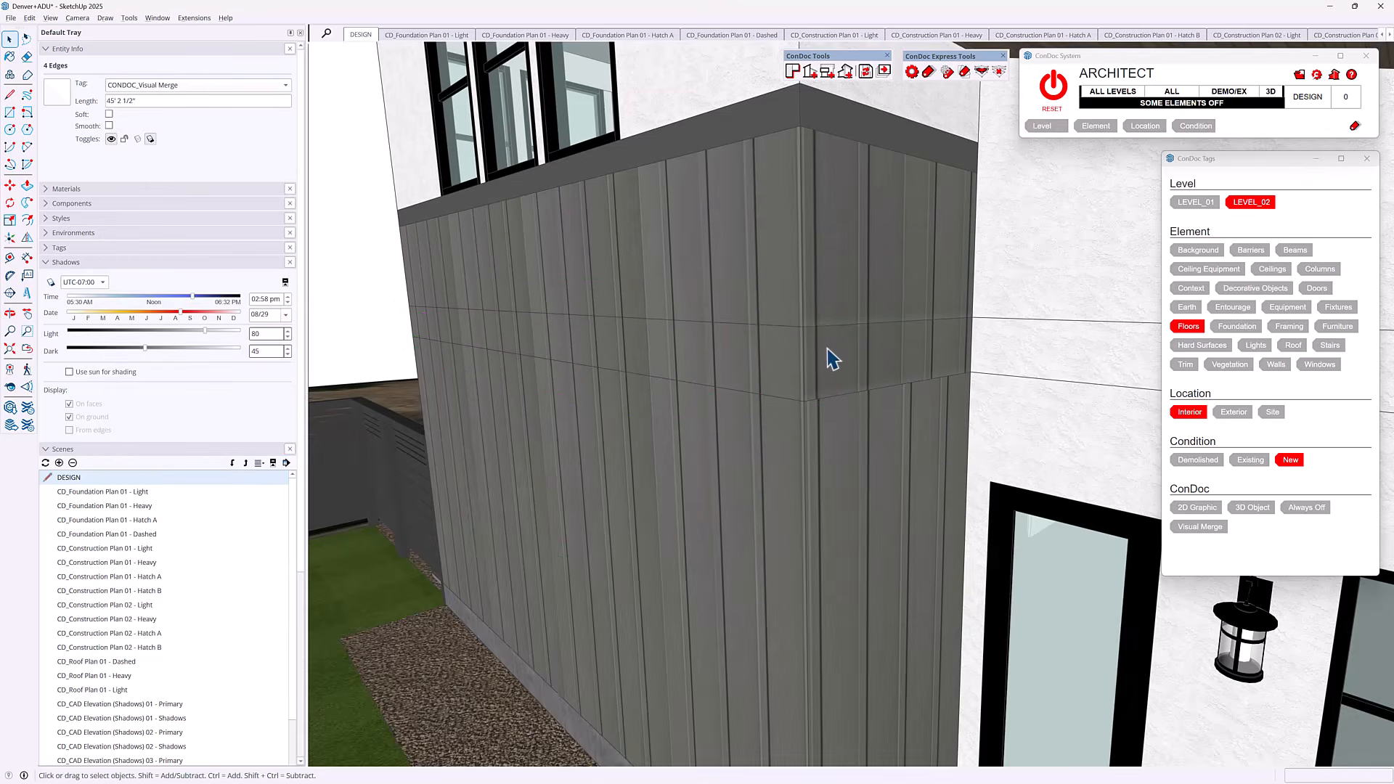
Tag the two bottom edges of the LEVEL_02 exterior wall's siding at the corner as CONDOC_Visual Merge and close the group.
double_click(827, 351)
click(827, 324)
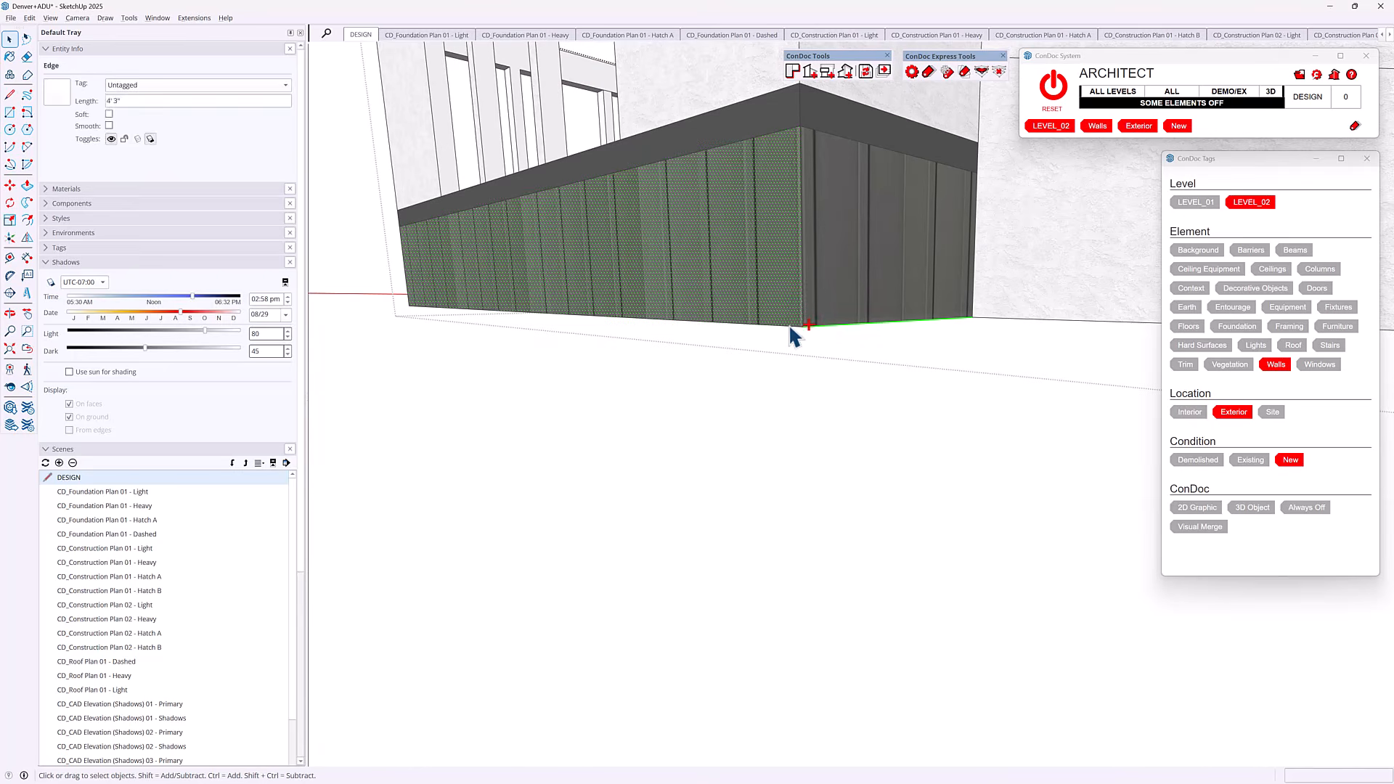
shift+click(788, 324)
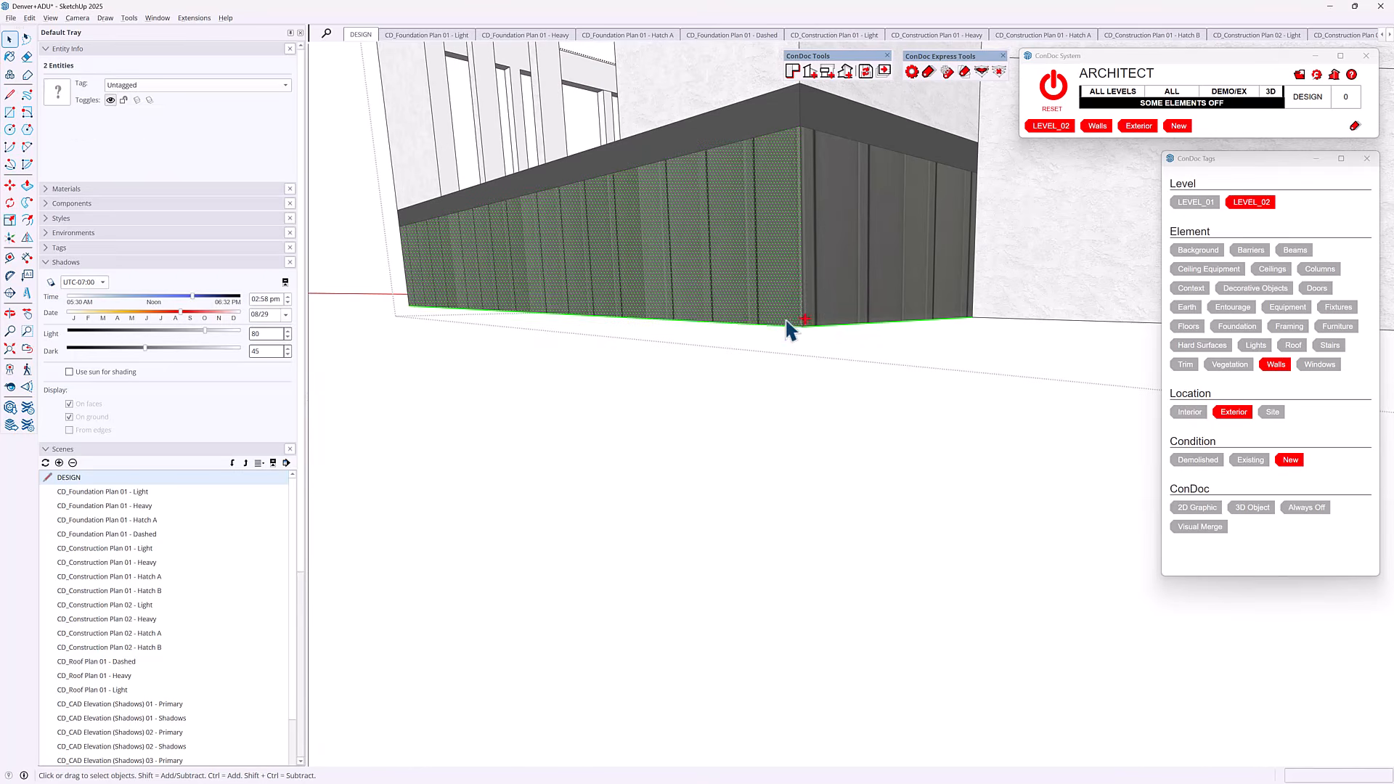
click(181, 85)
click(181, 181)
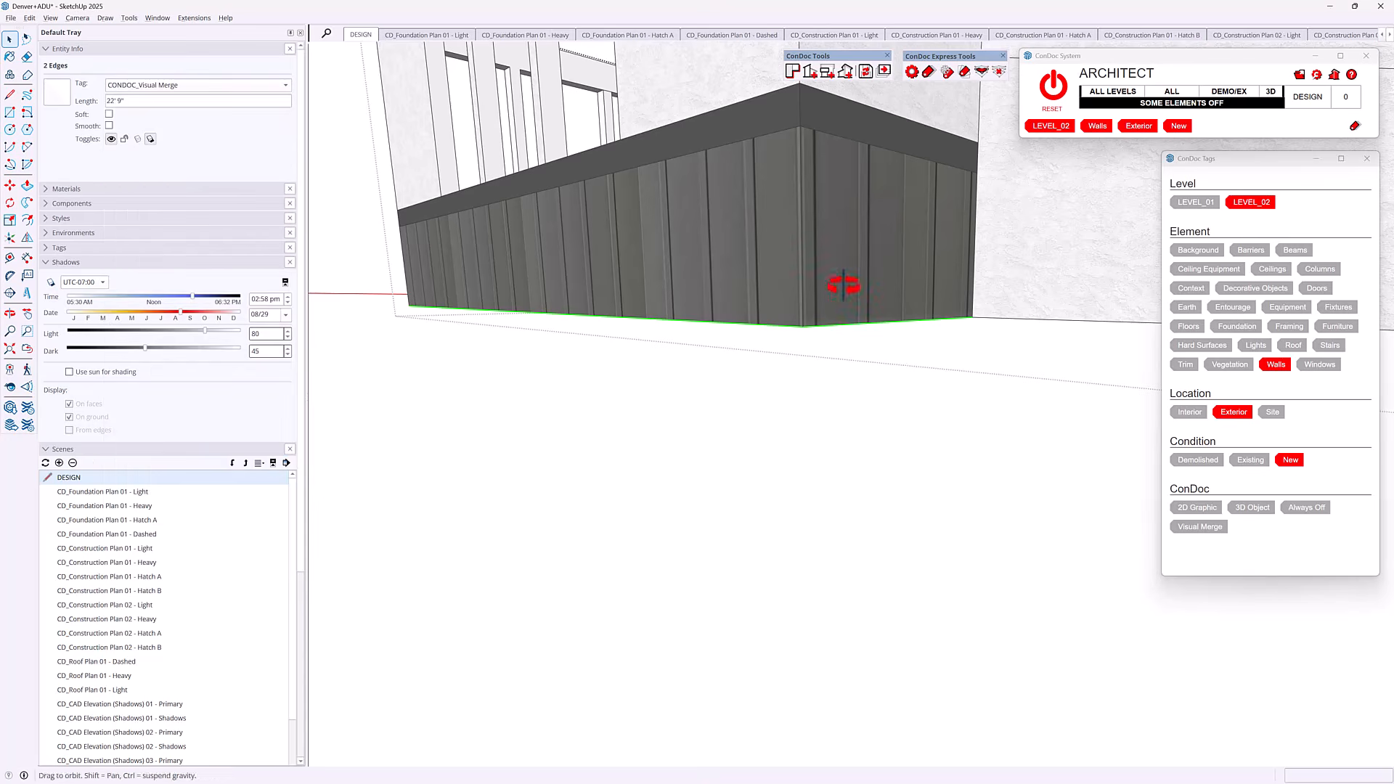
middle_drag(844, 285, 838, 370)
key(Escape)
Tag the two top edges of the LEVEL_01 exterior wall's siding at the corner as CONDOC_Visual Merge and close the group.
double_click(854, 418)
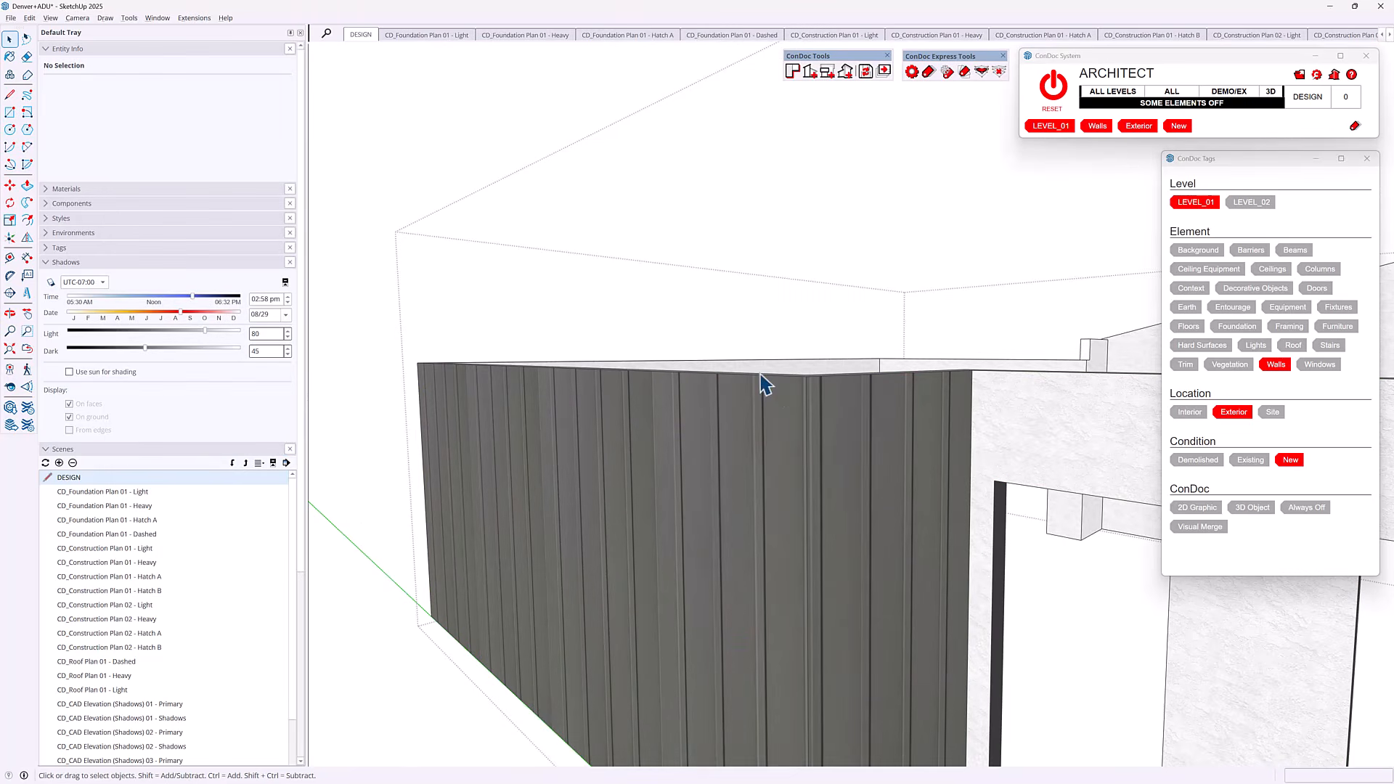
click(767, 375)
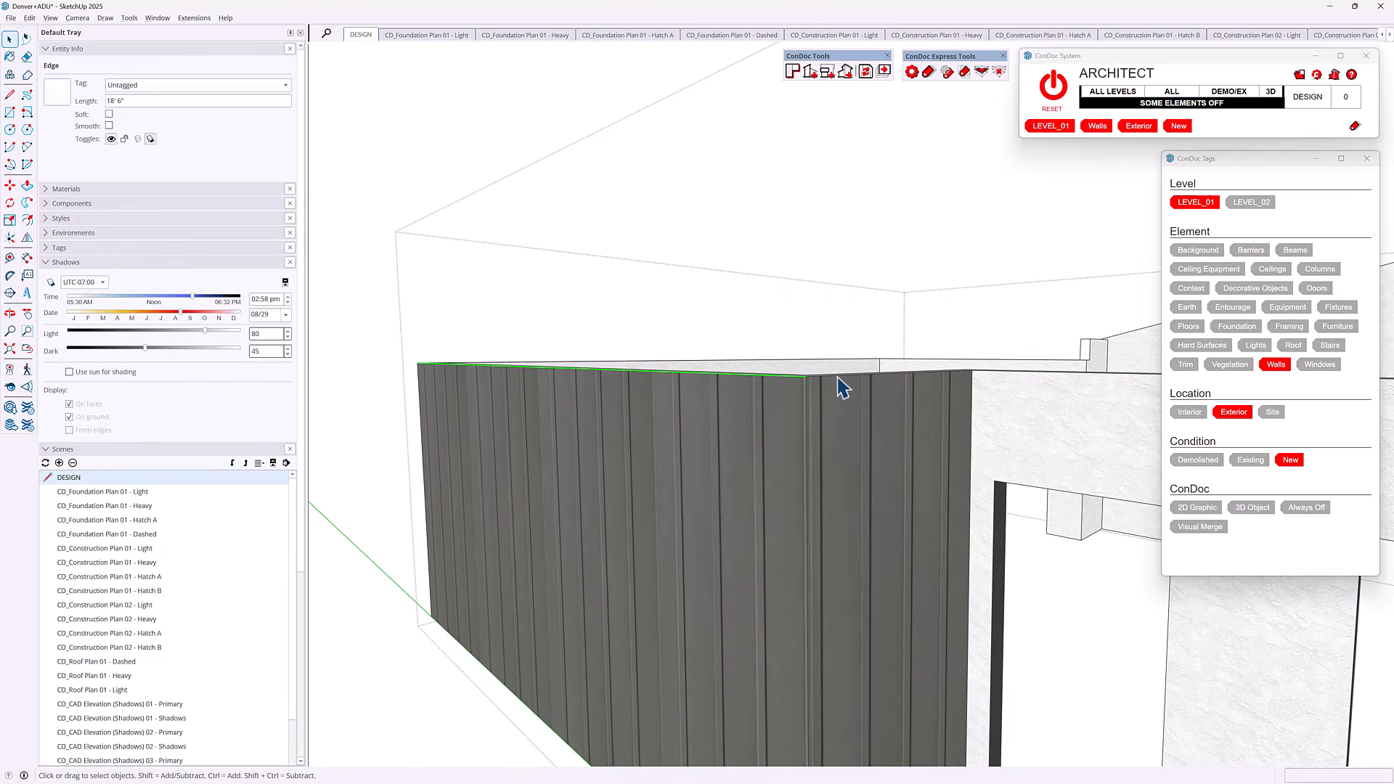
click(139, 86)
click(179, 180)
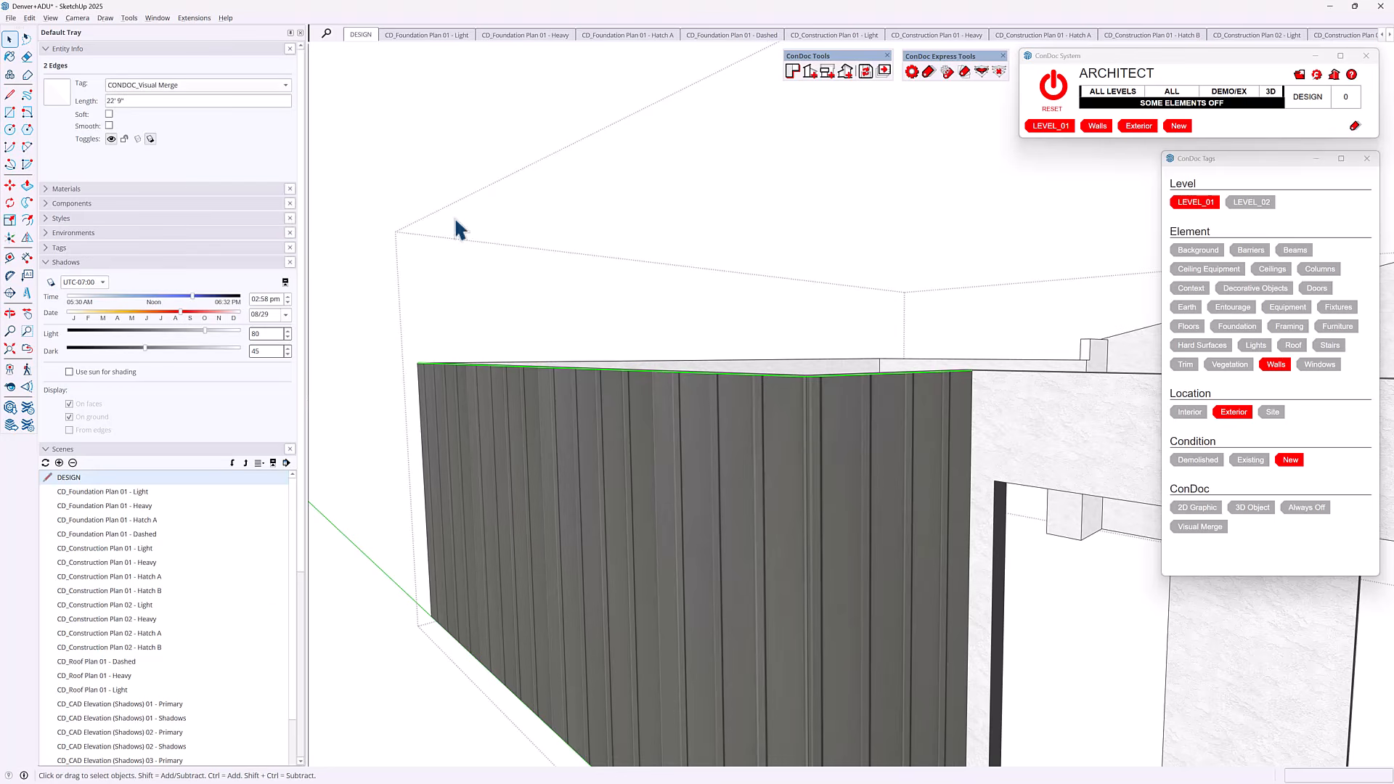
click(739, 321)
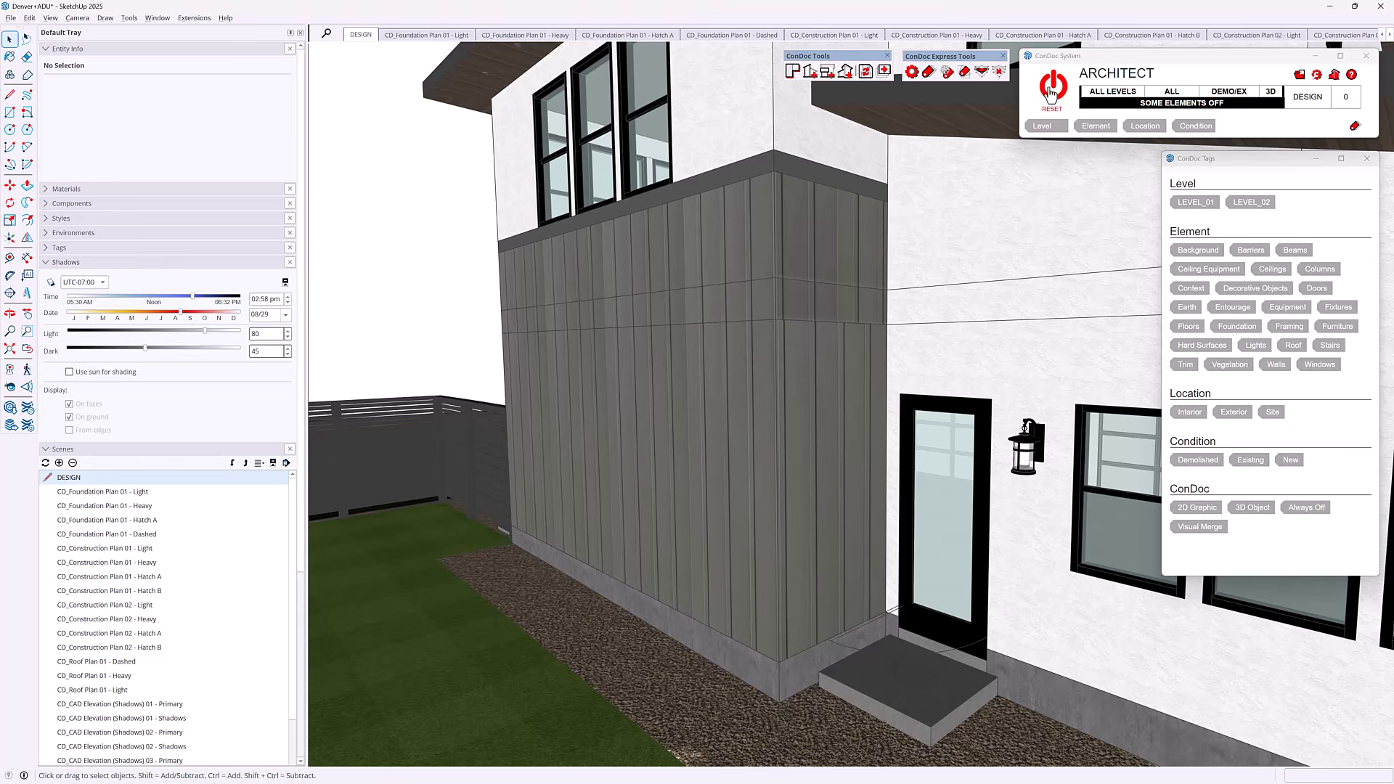
Load the CD_Sketch Exterior Perspective 02 - Primary scene and check the siding corner.
click(62, 249)
scroll(187, 585, down, 15)
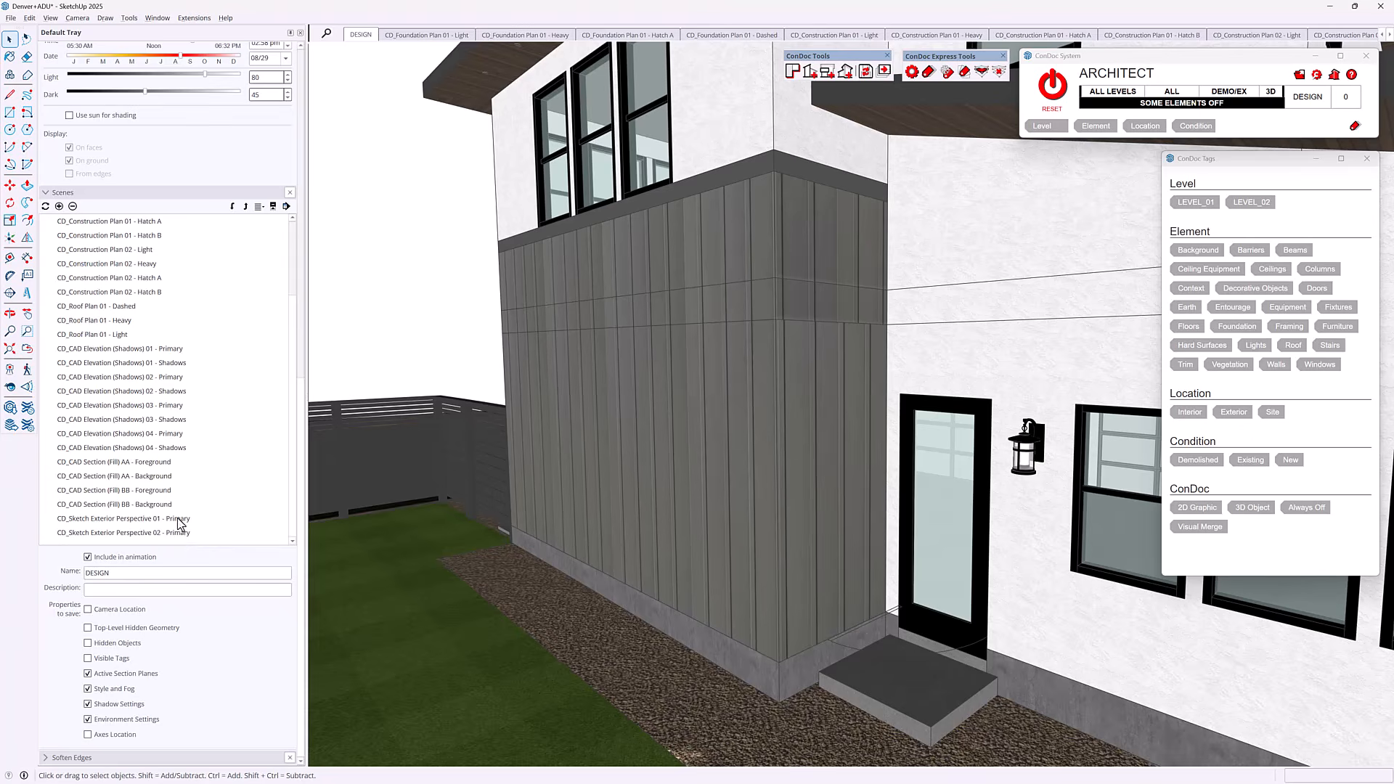
click(176, 534)
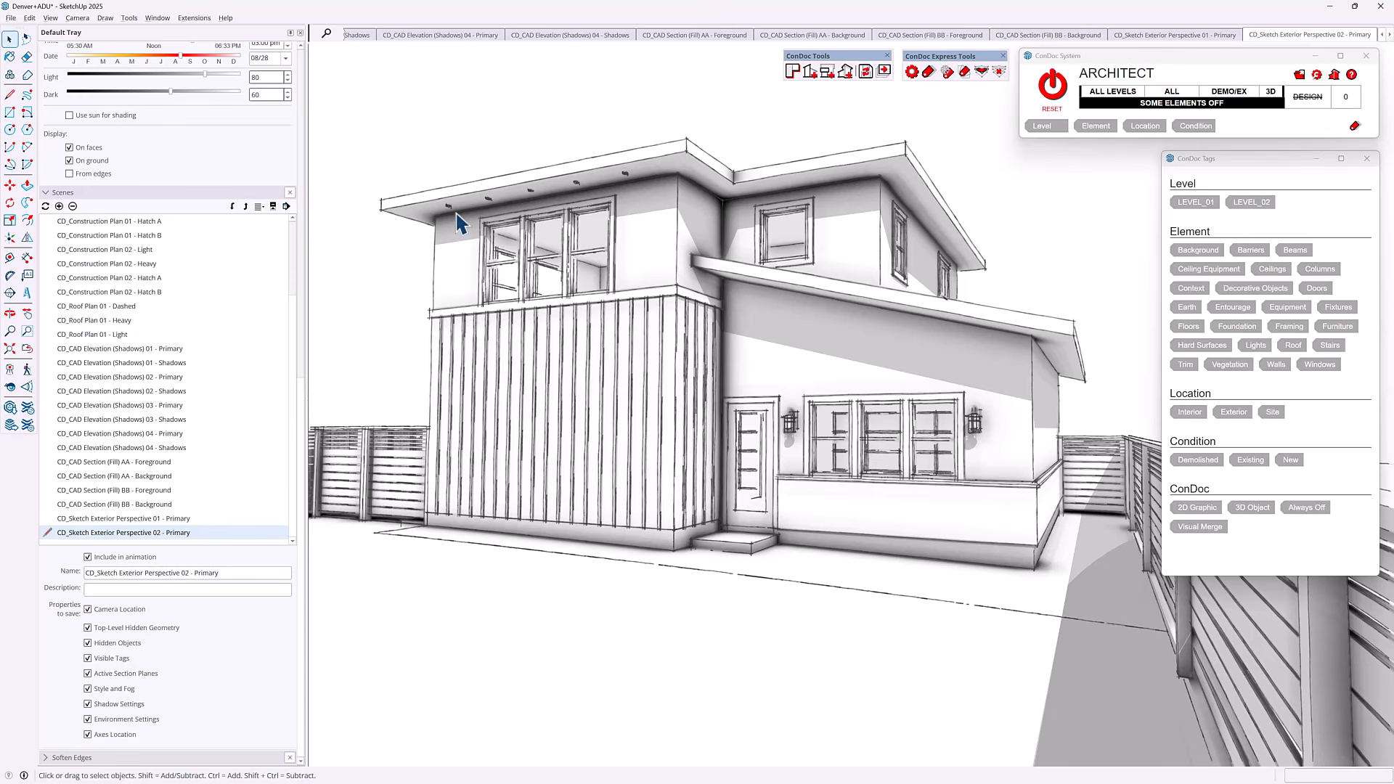
Update the entity visibility in every scene and save the file with Scene Update and Save.
click(866, 71)
click(11, 18)
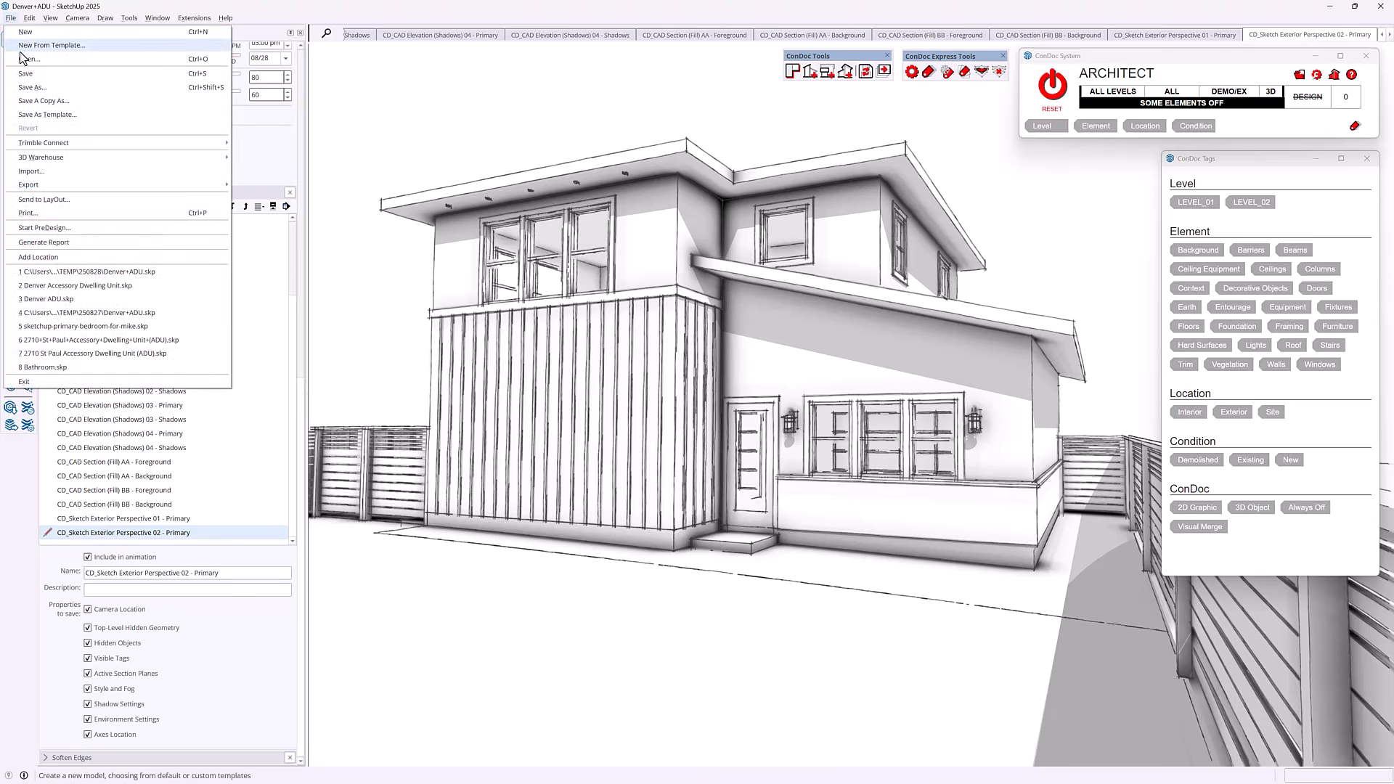
click(30, 76)
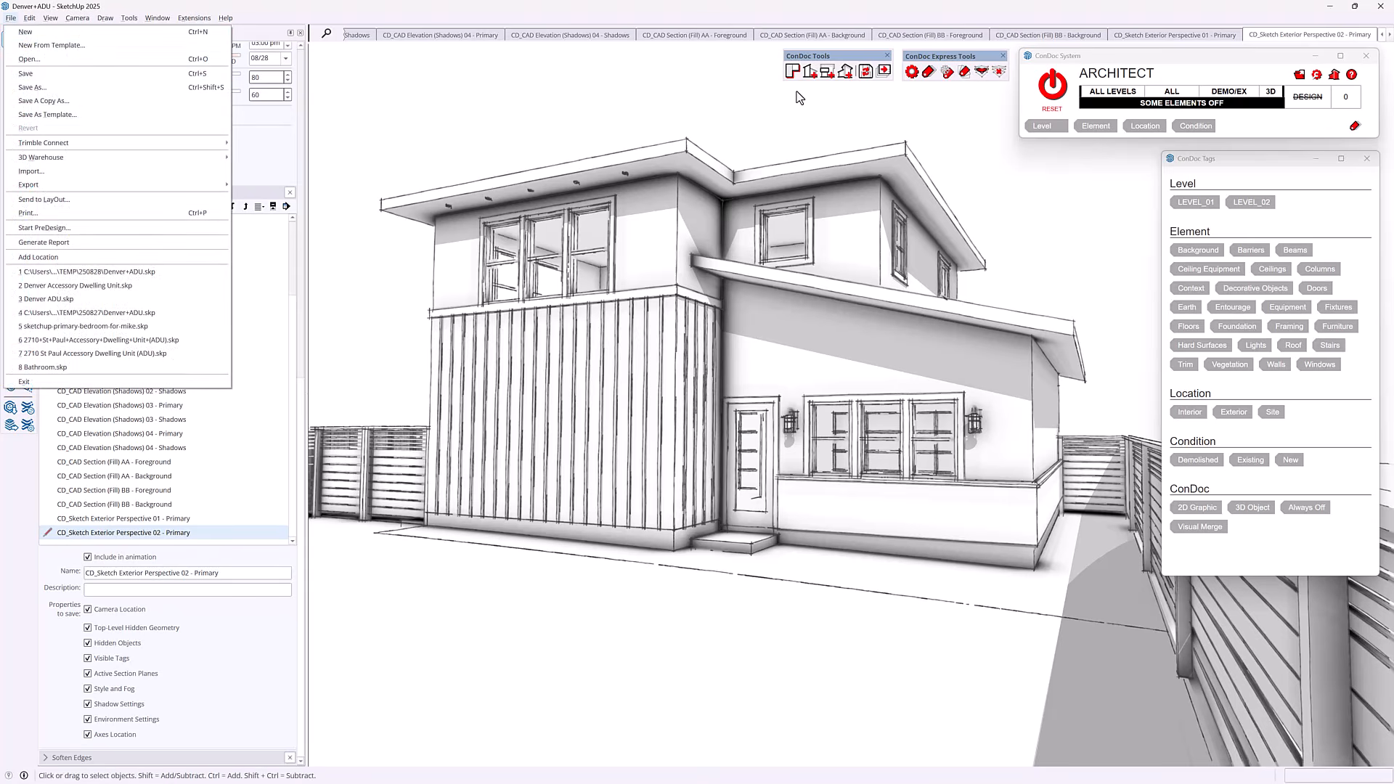
click(864, 73)
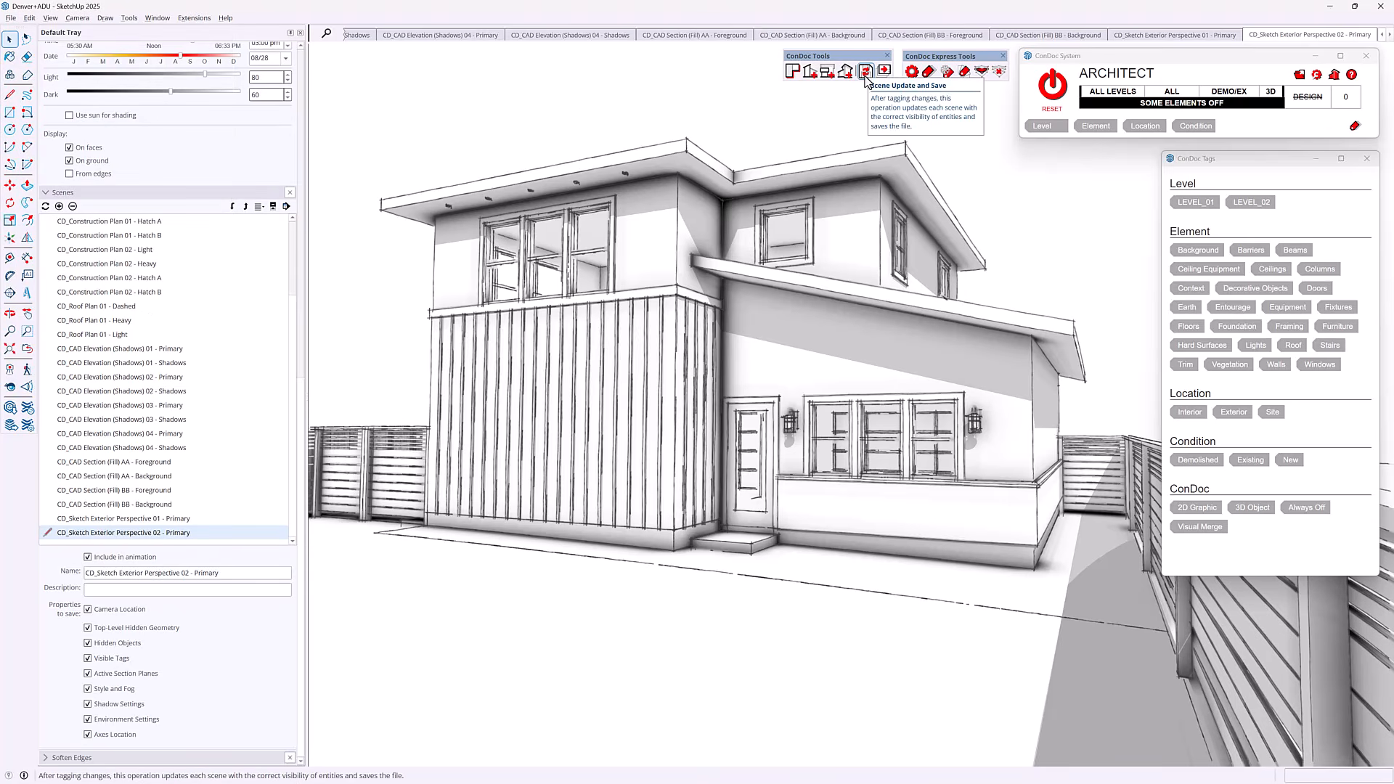